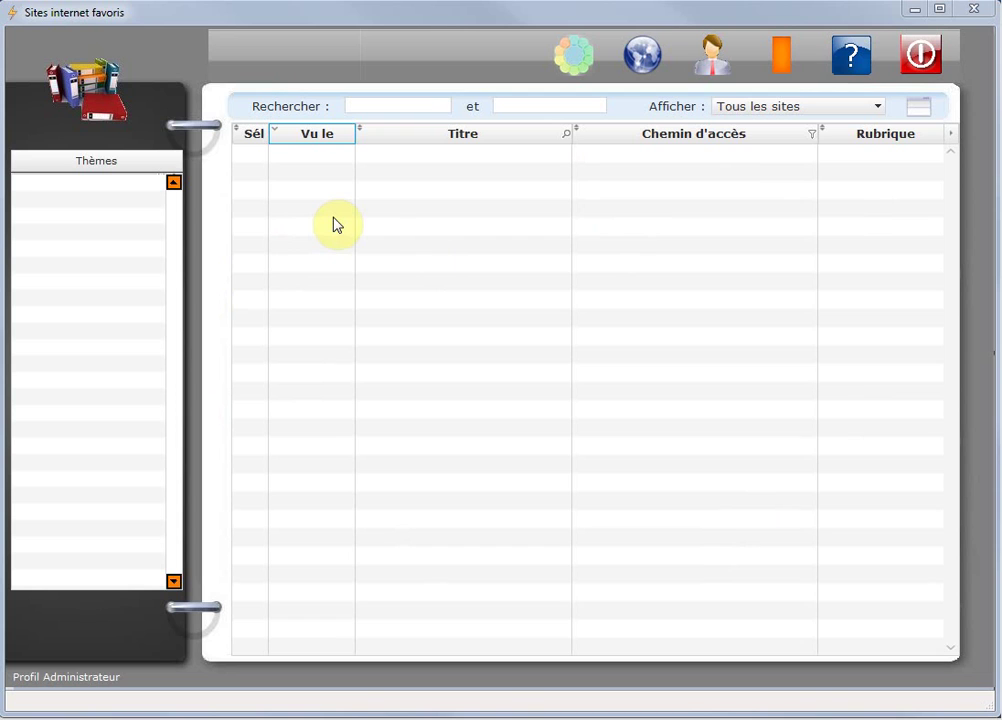
# Sort the sites list by the Sél, Vu le, Titre and Chemin d'accès columns in turn.
pyautogui.click(253, 136)
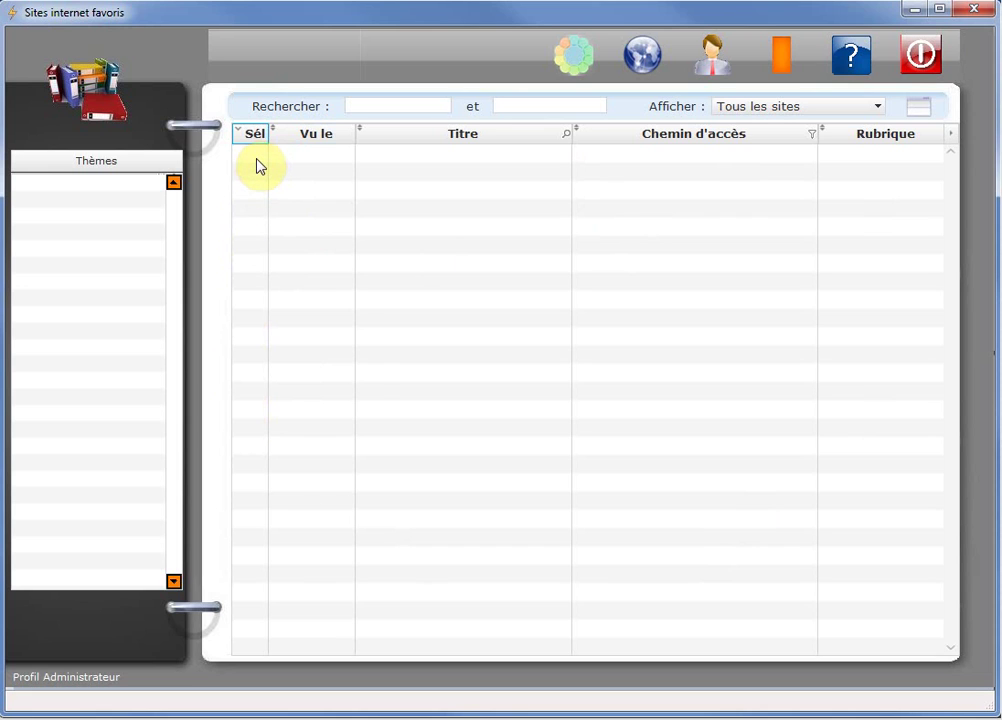
pyautogui.click(322, 137)
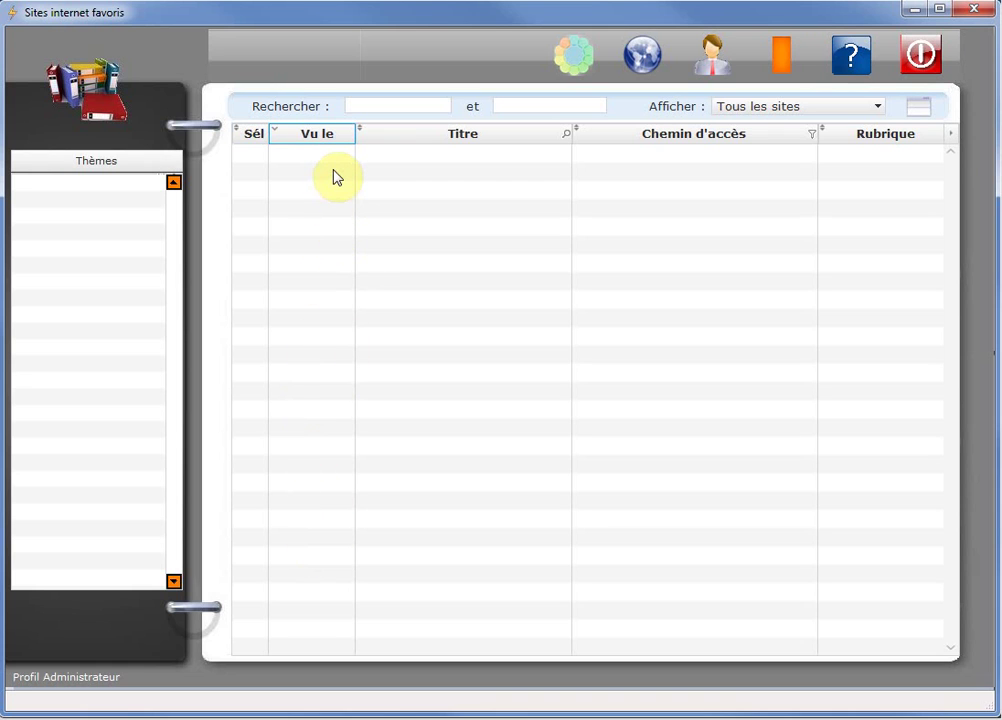
pyautogui.click(434, 143)
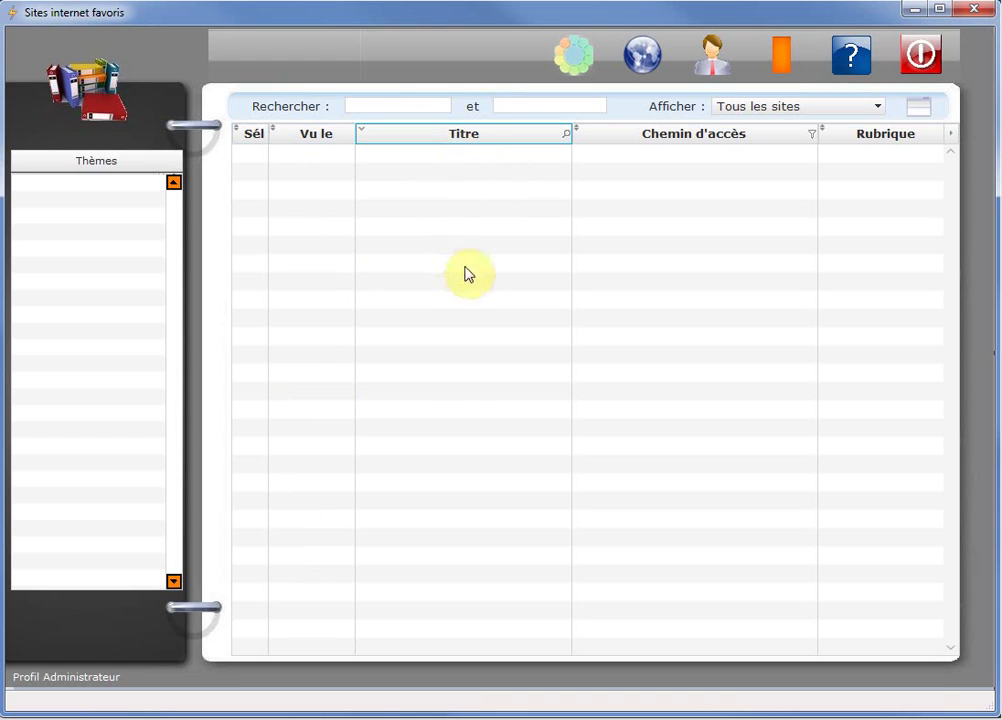
pyautogui.click(640, 140)
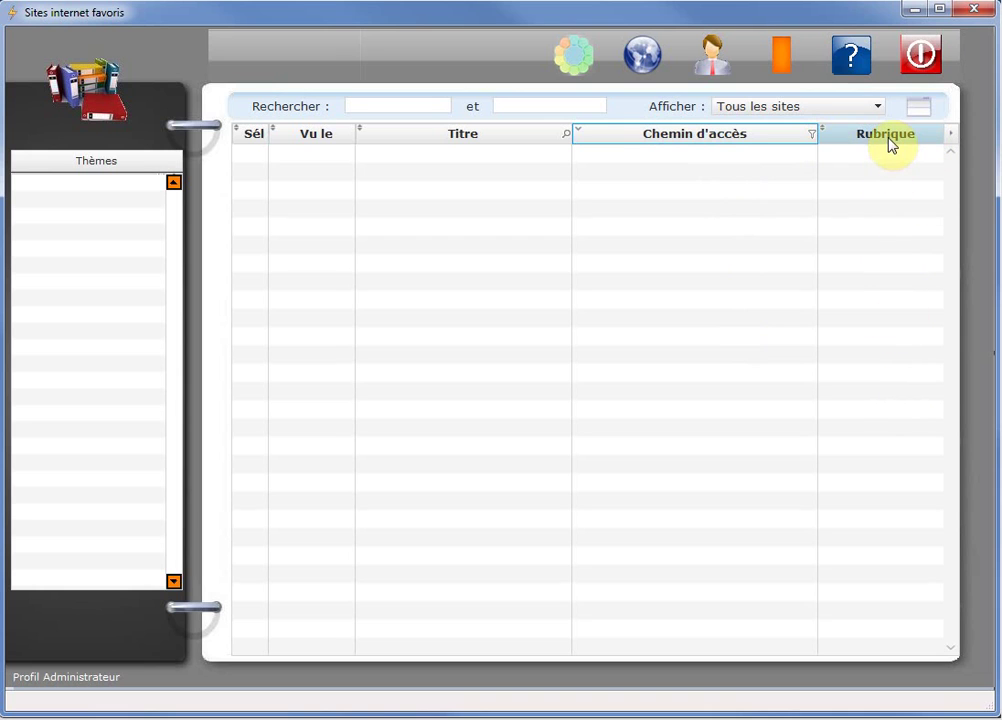
# Try both search fields, the display filter list (keeping all sites) and the new-site form.
pyautogui.click(391, 102)
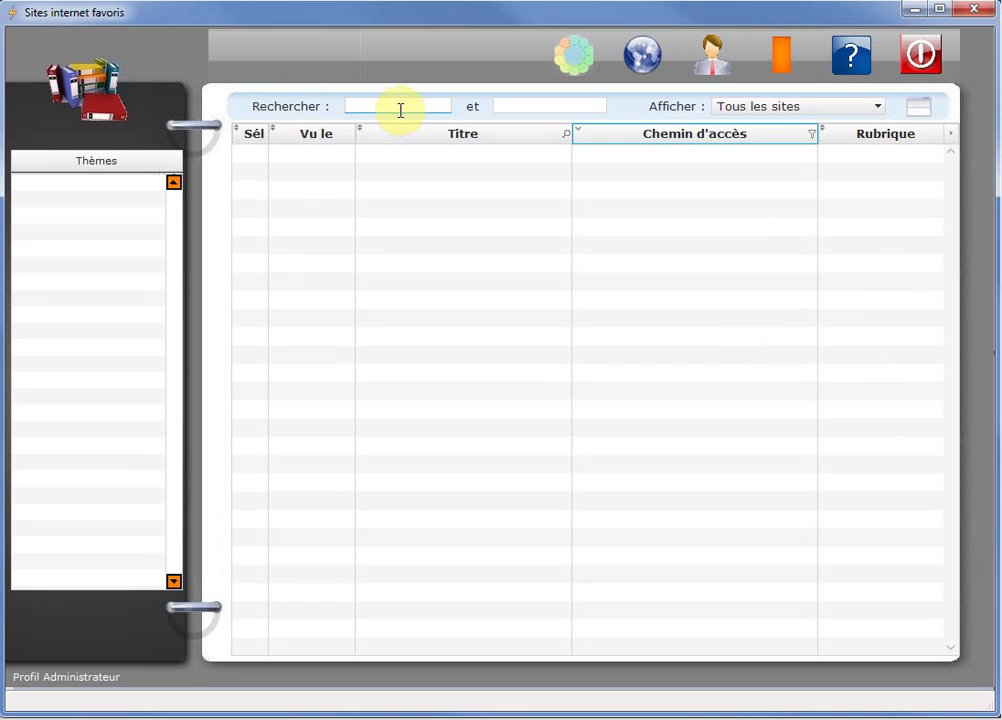
pyautogui.click(512, 105)
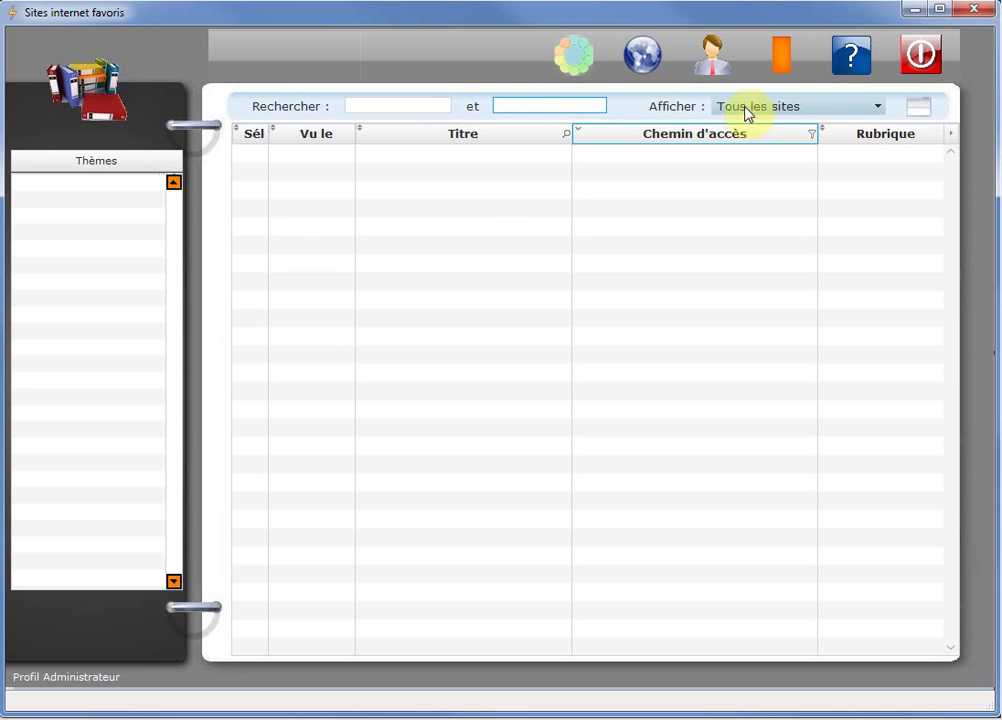
pyautogui.click(877, 108)
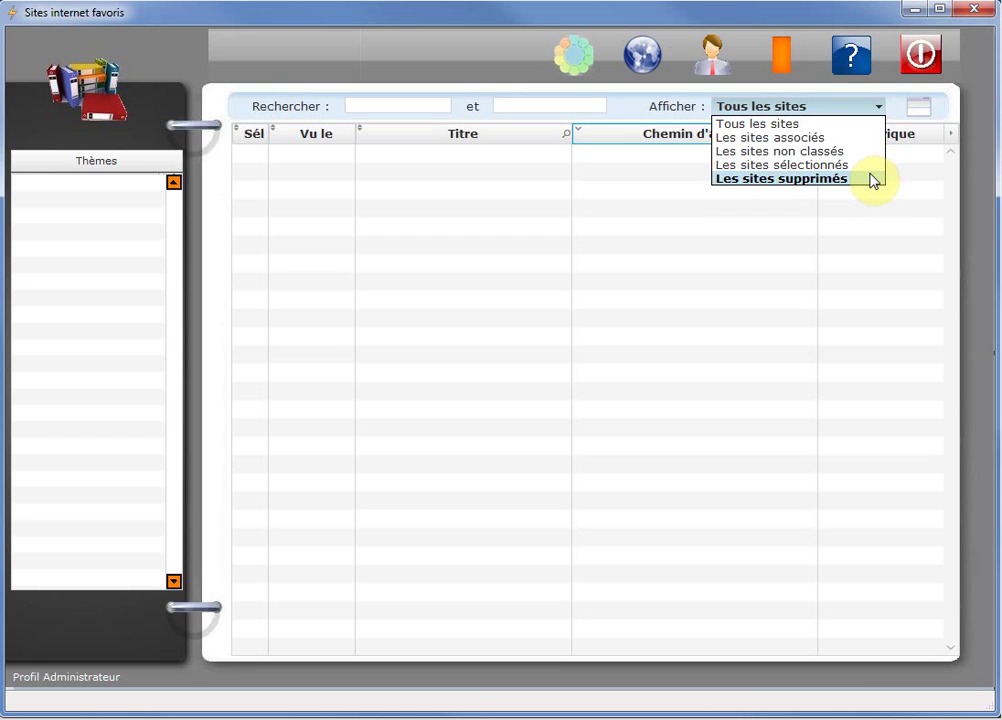
pyautogui.click(919, 107)
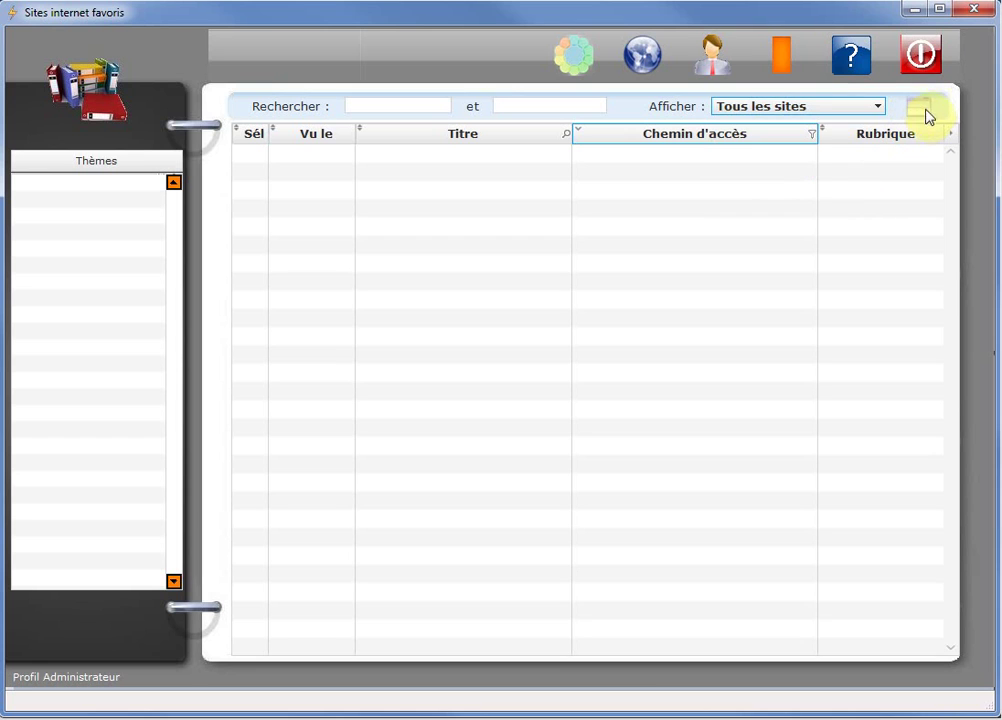
pyautogui.click(919, 110)
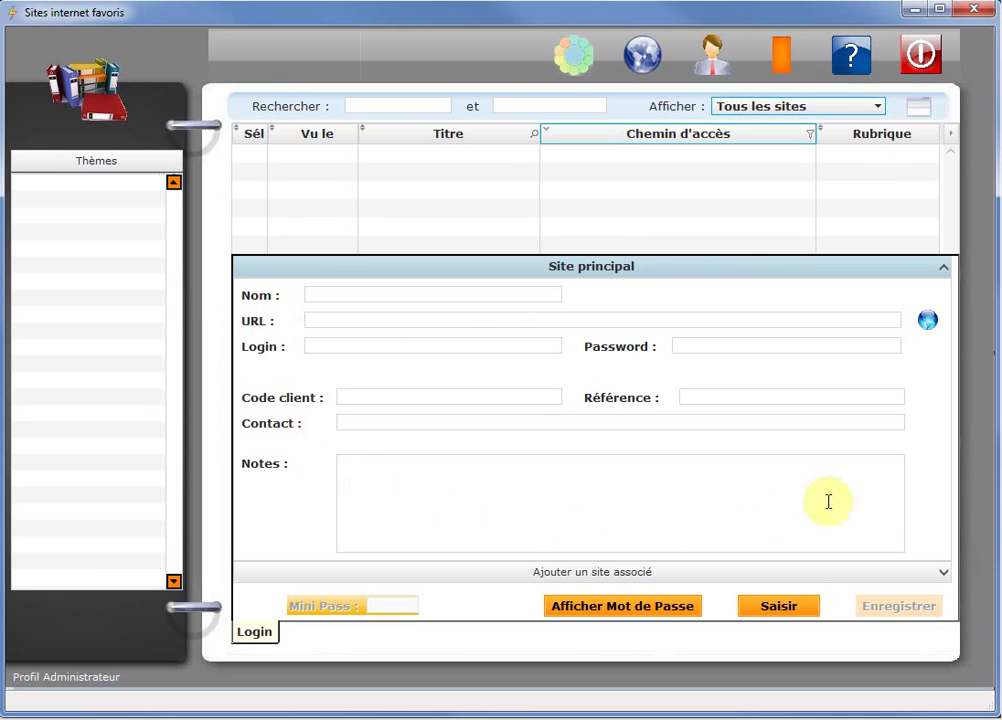
pyautogui.click(919, 111)
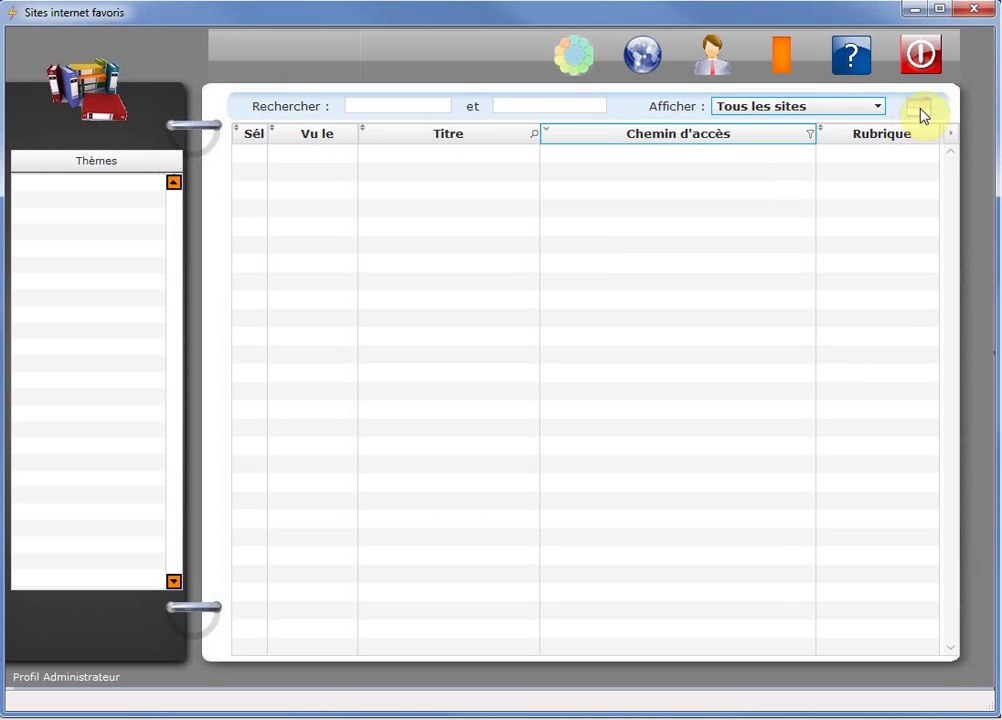
# Switch to the compact palette, move it up-right, collapse and expand it, then return to the main window.
pyautogui.click(778, 60)
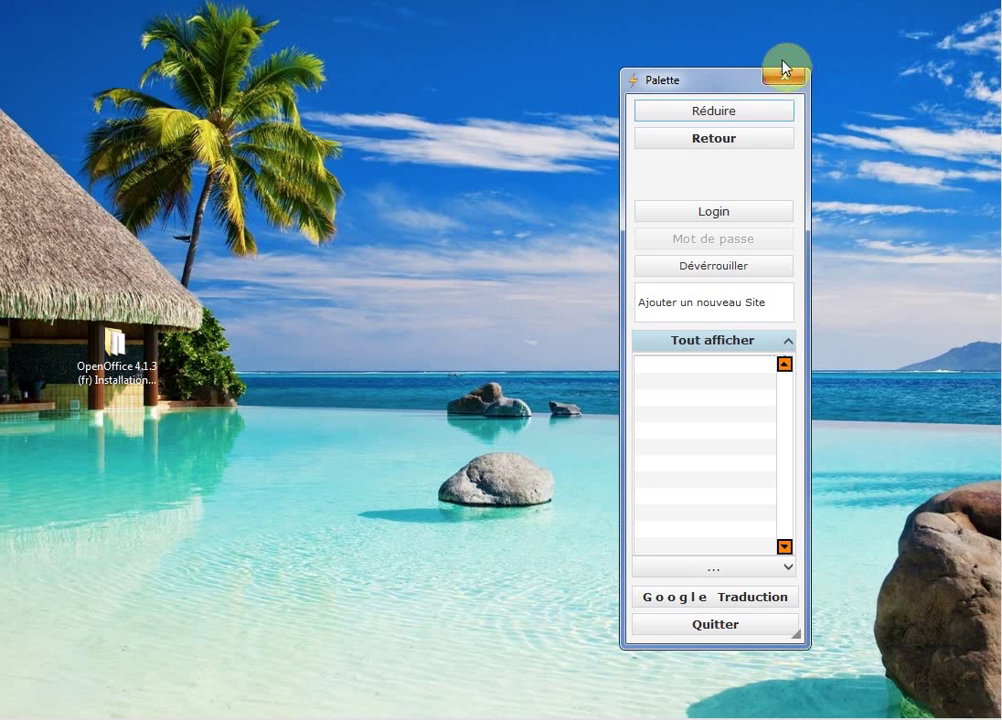
pyautogui.moveTo(725, 80); pyautogui.dragTo(856, 67)
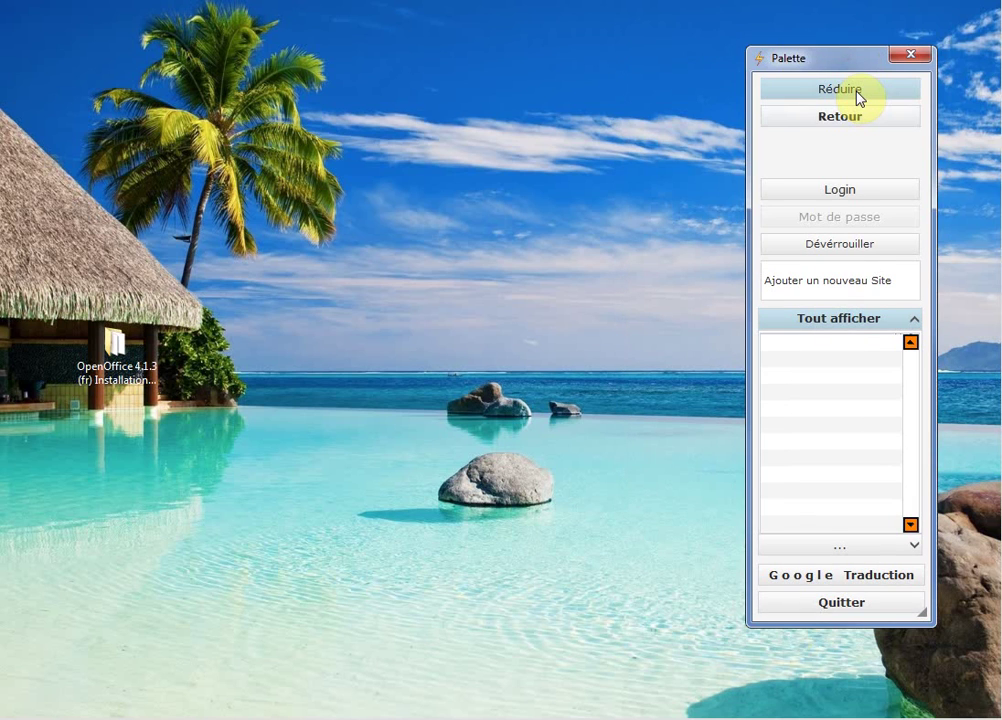
pyautogui.click(858, 92)
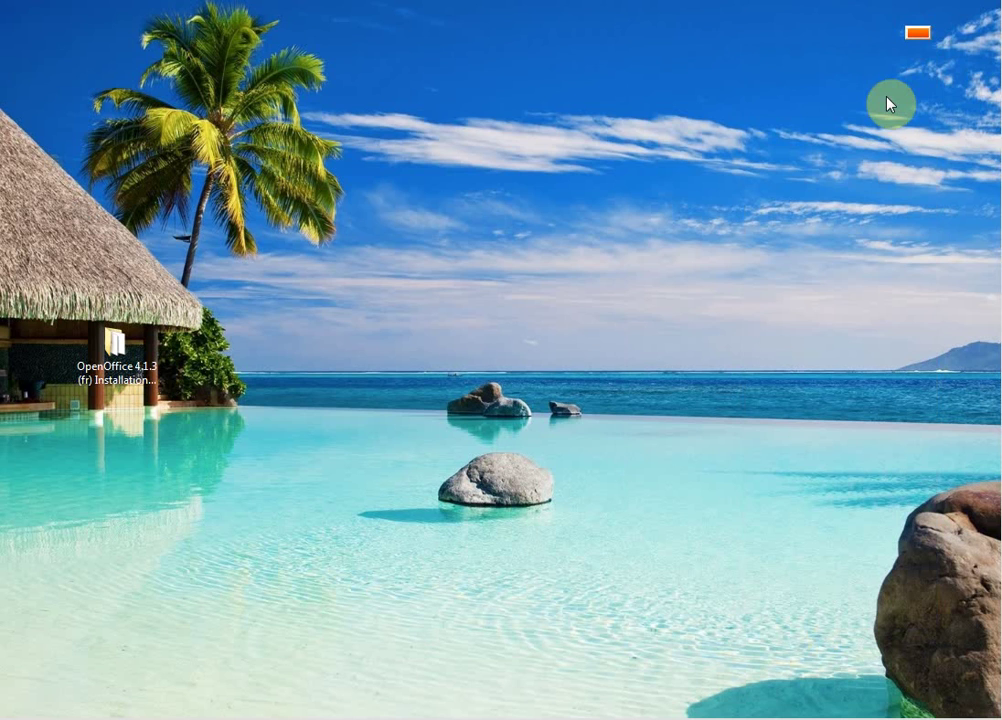
pyautogui.click(918, 34)
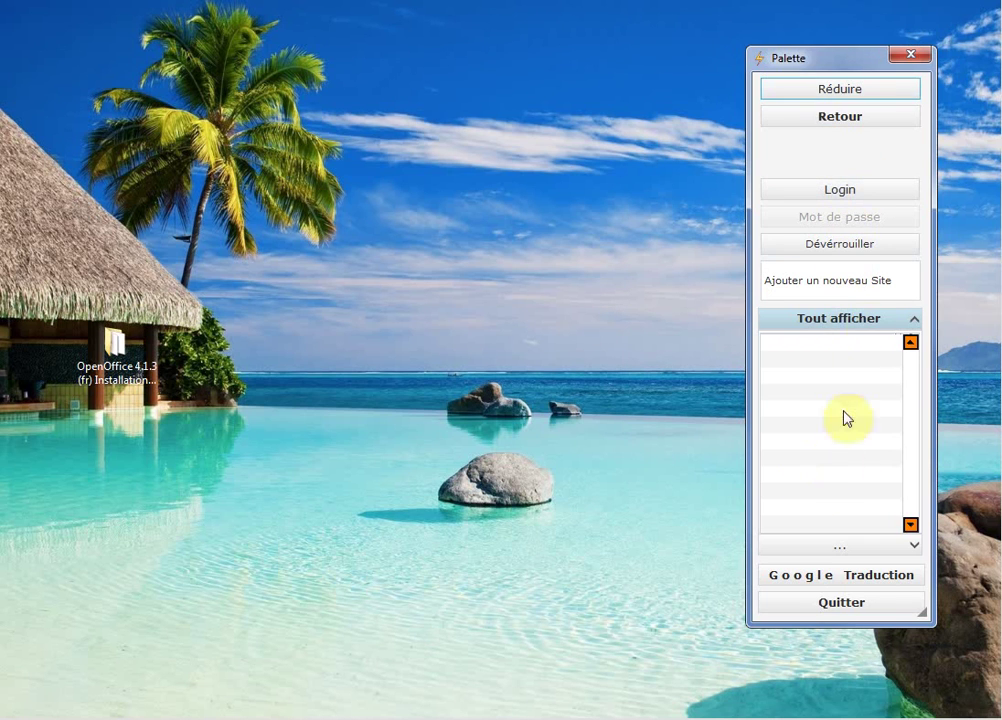
pyautogui.click(845, 117)
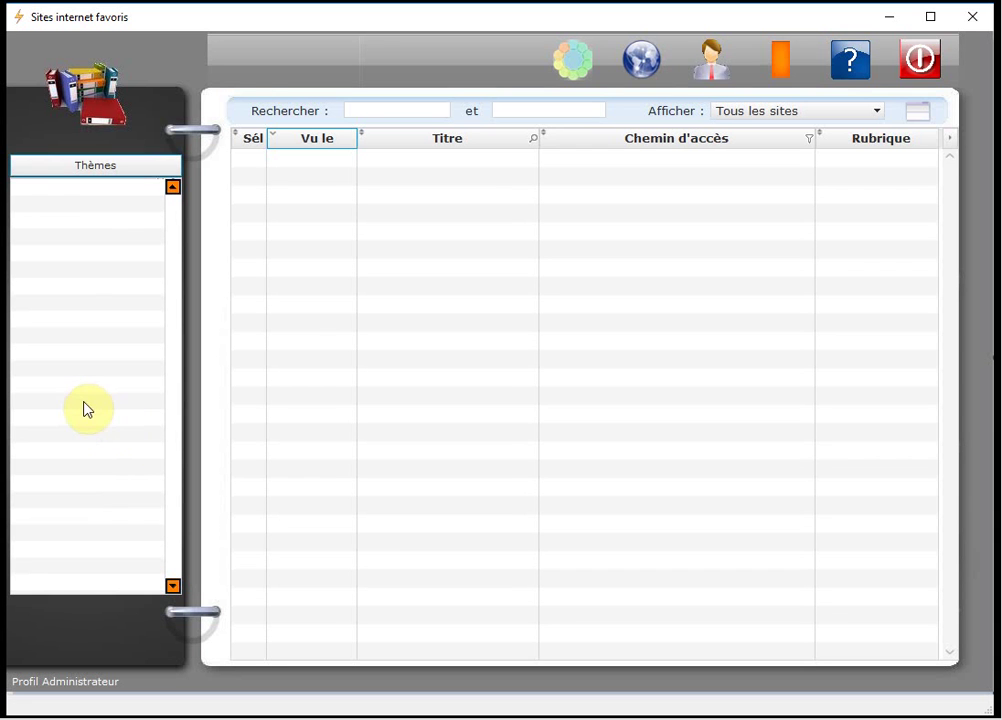
# Create the themes Cinéma, Banques and Mes Projets in the Thèmes list.
pyautogui.rightClick(57, 199)
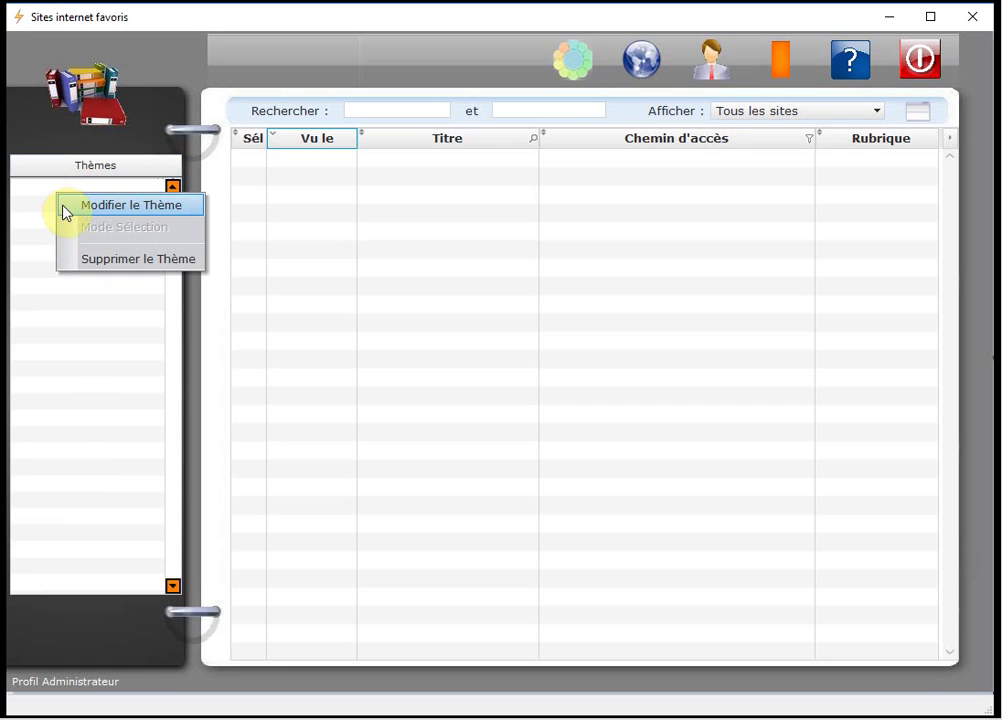
pyautogui.click(166, 208)
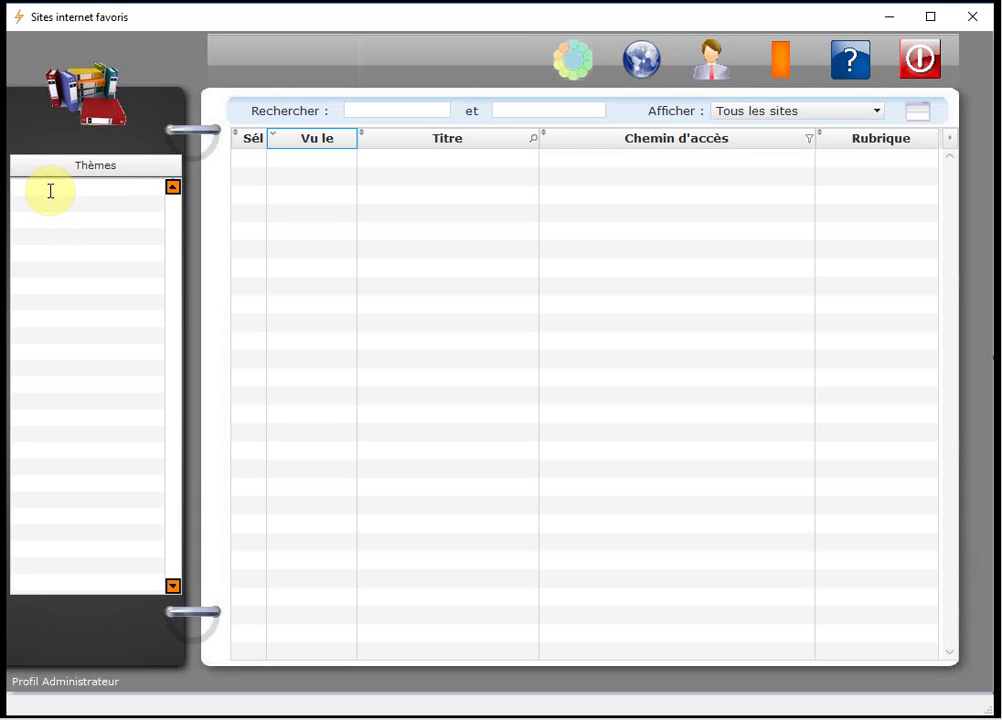
pyautogui.write('Cinéma')
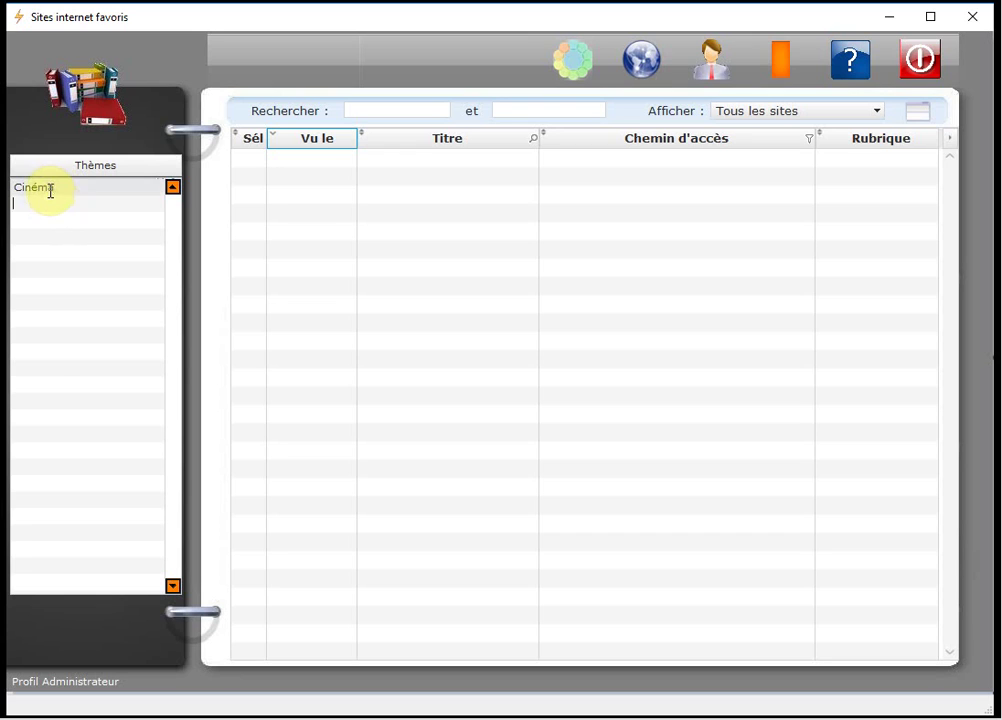
pyautogui.press('Return')
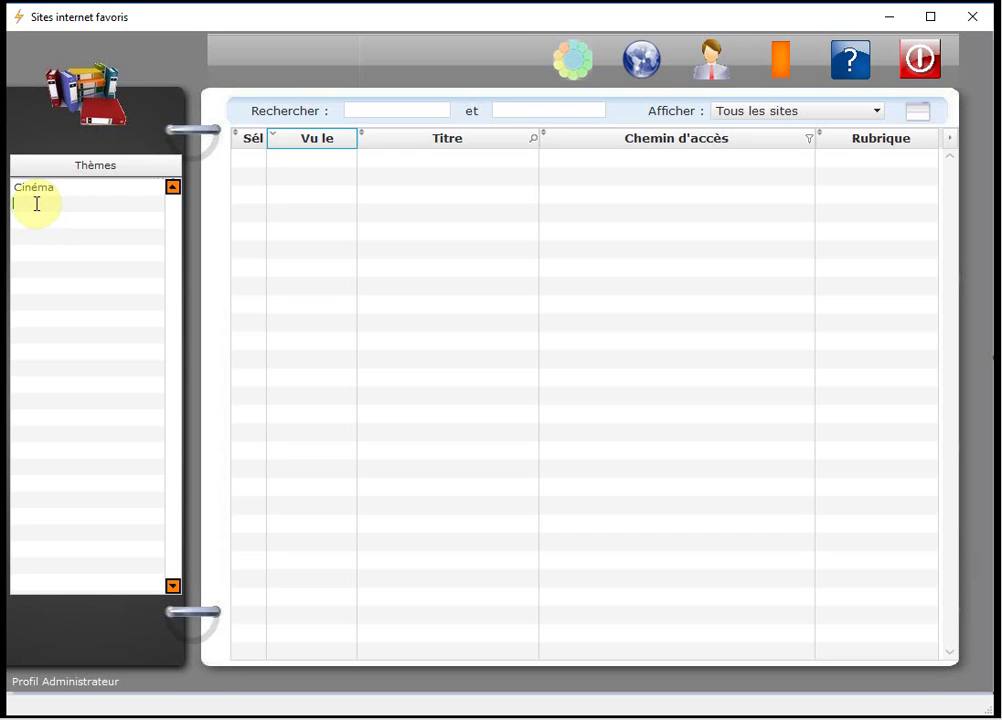
pyautogui.write('Banques')
pyautogui.press('Return')
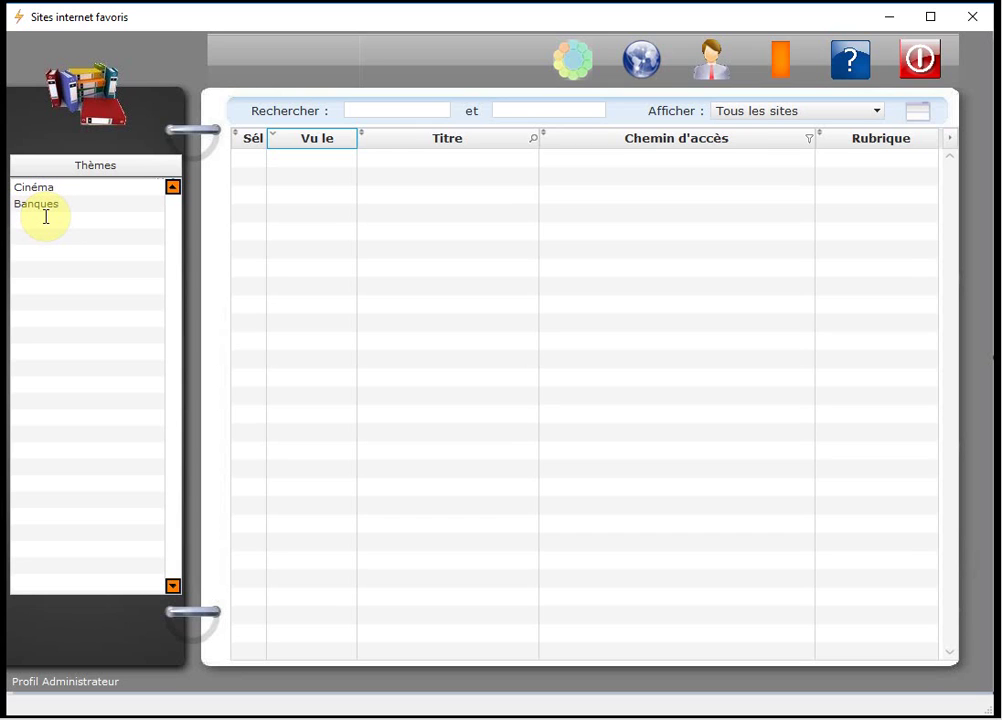
pyautogui.write('Mes Projets')
# Switch the themes list to Mode Sélection from Banques, then open the Cinéma theme.
pyautogui.click(92, 208)
pyautogui.rightClick(92, 209)
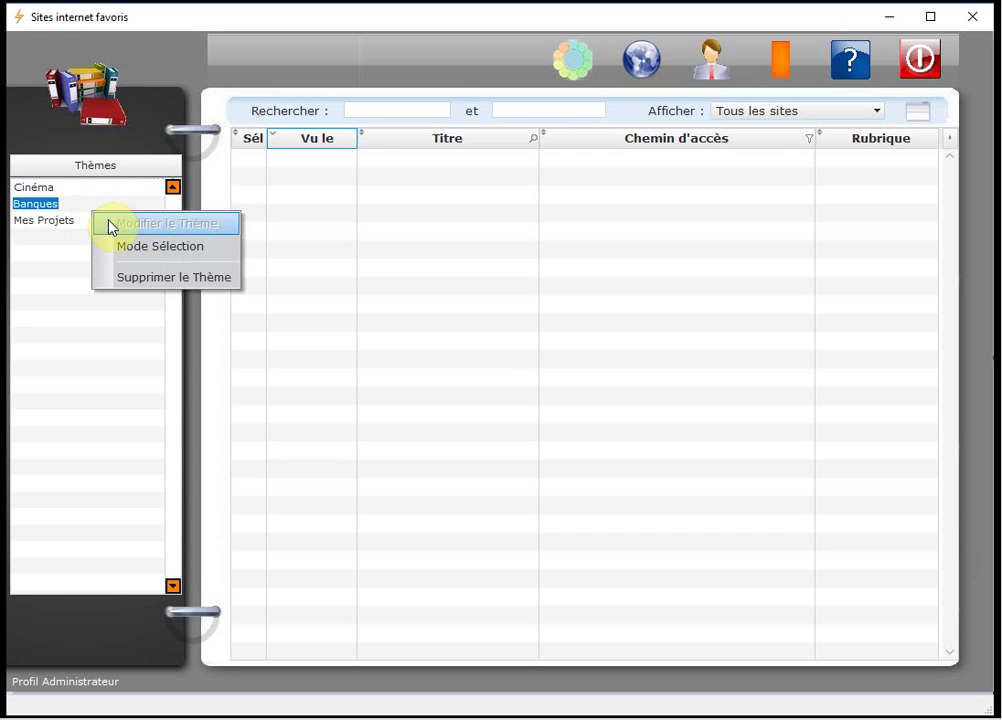
pyautogui.click(217, 250)
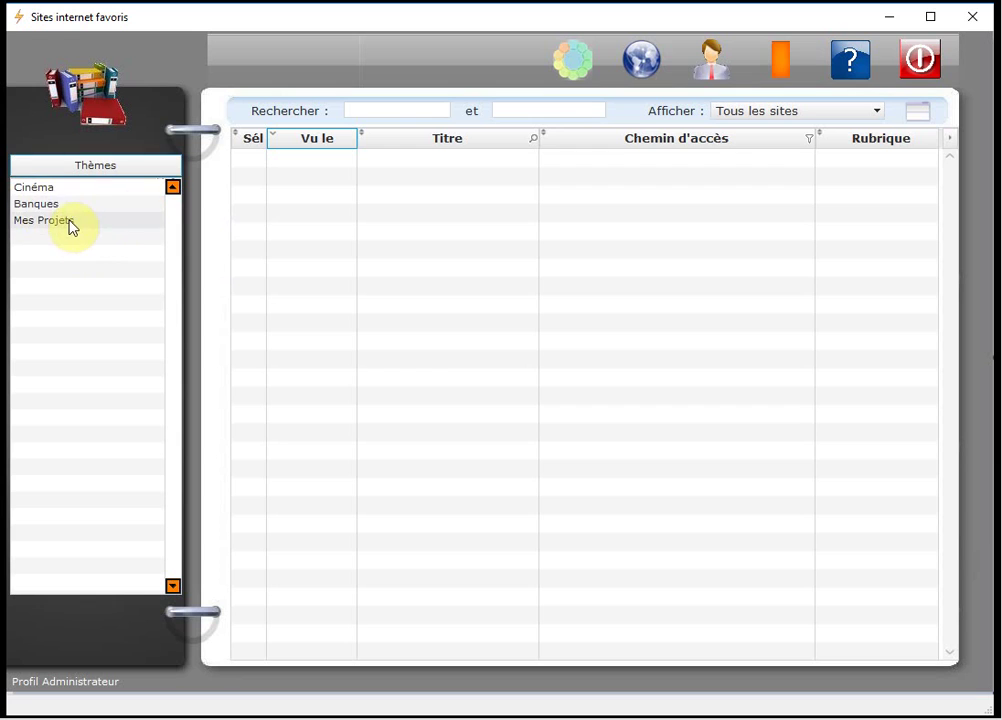
pyautogui.click(47, 190)
pyautogui.doubleClick(49, 191)
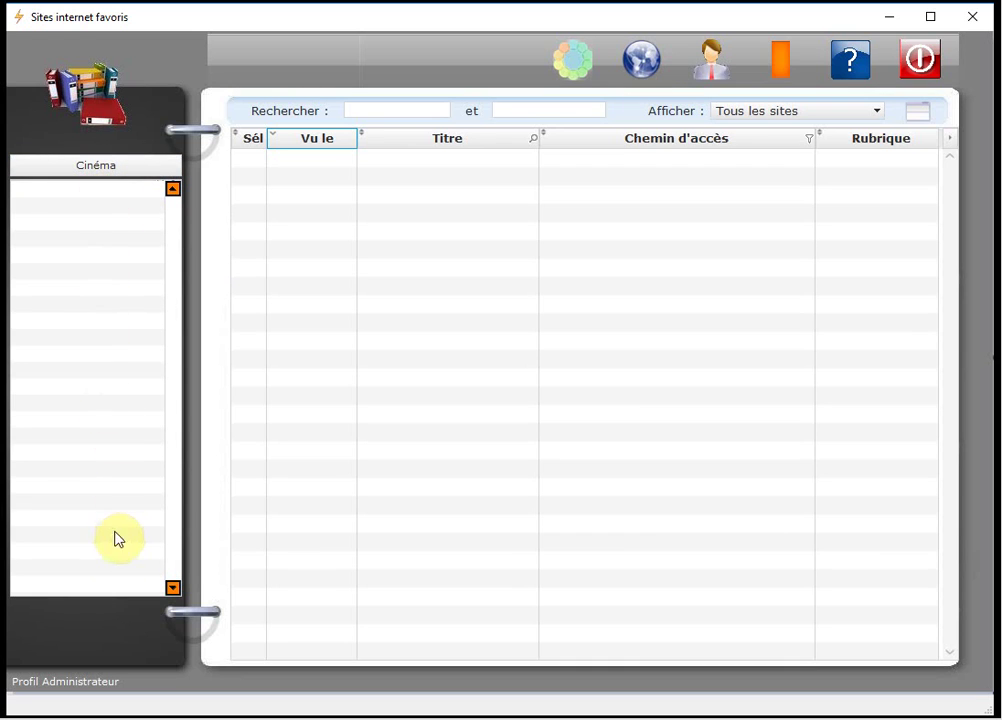
# Start editing Cinéma's rubrics and add Comédies and Drames.
pyautogui.rightClick(80, 197)
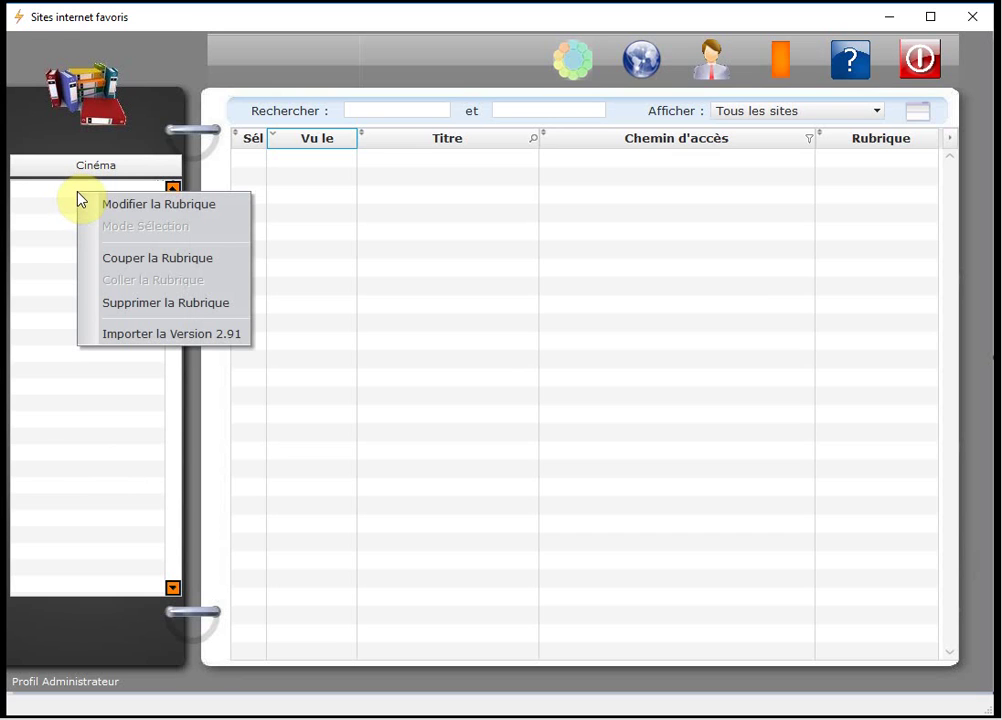
pyautogui.click(204, 217)
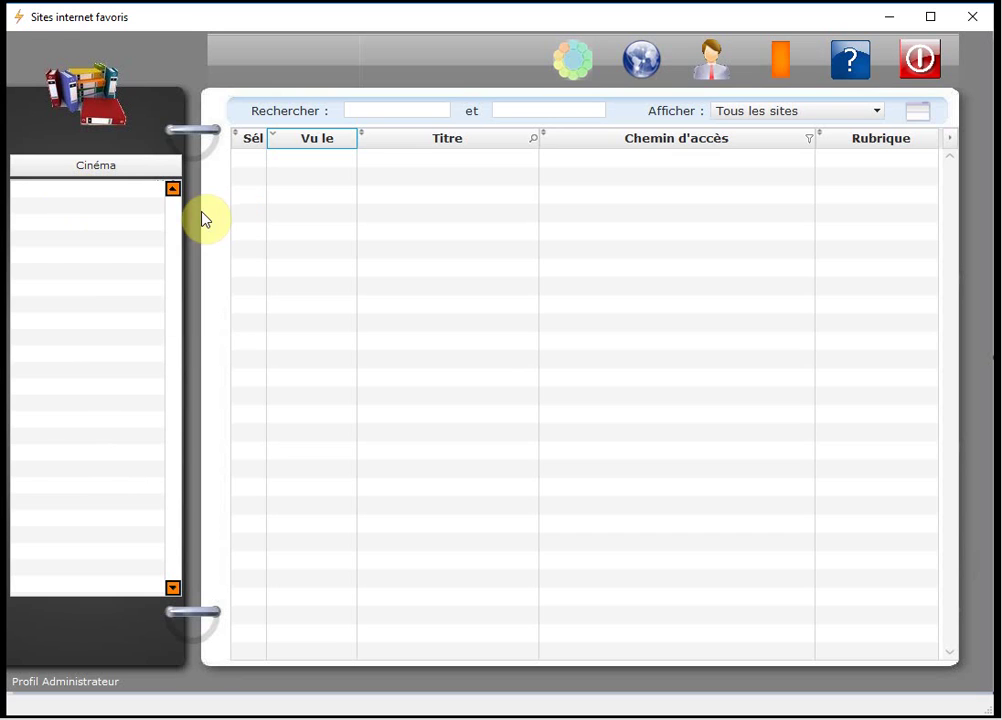
pyautogui.click(49, 197)
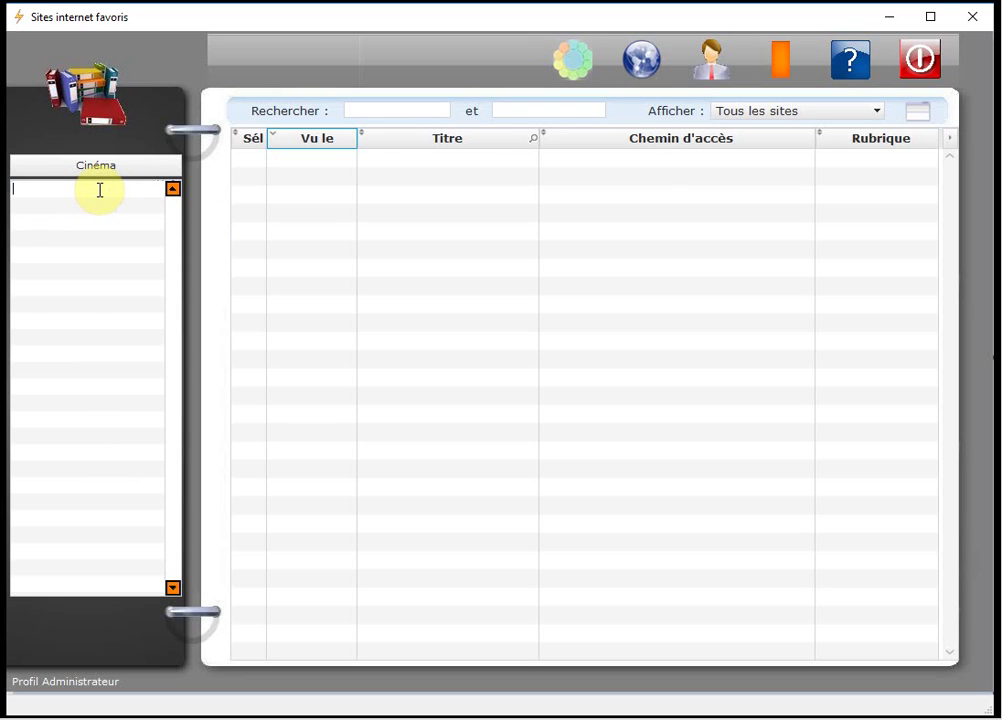
pyautogui.write('Comédies')
pyautogui.press('Return')
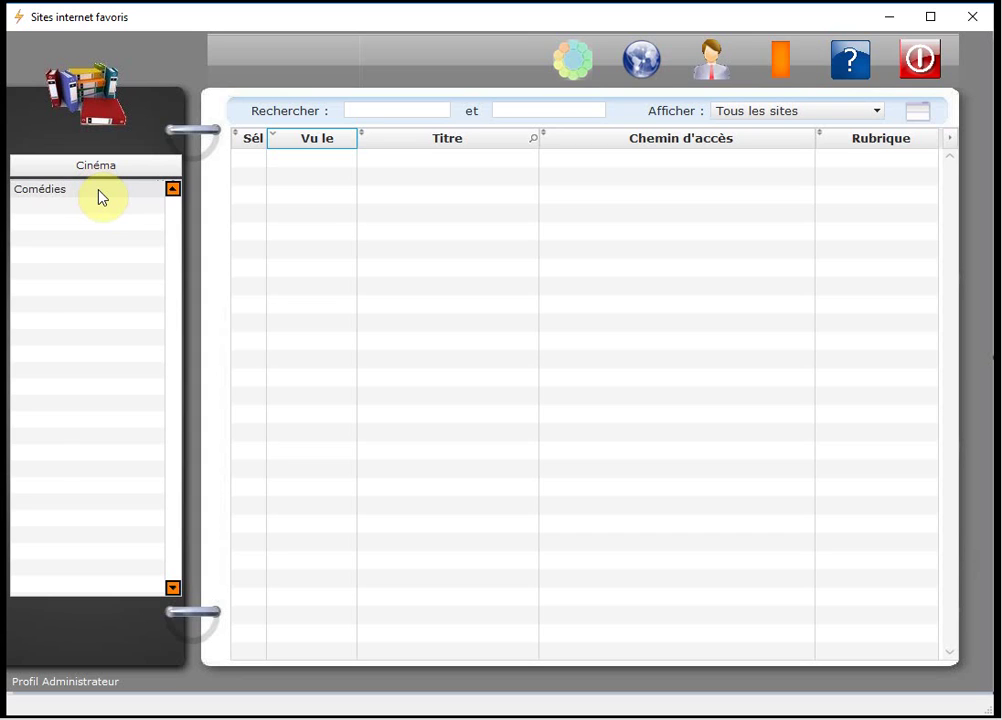
pyautogui.click(77, 206)
pyautogui.write('Drame')
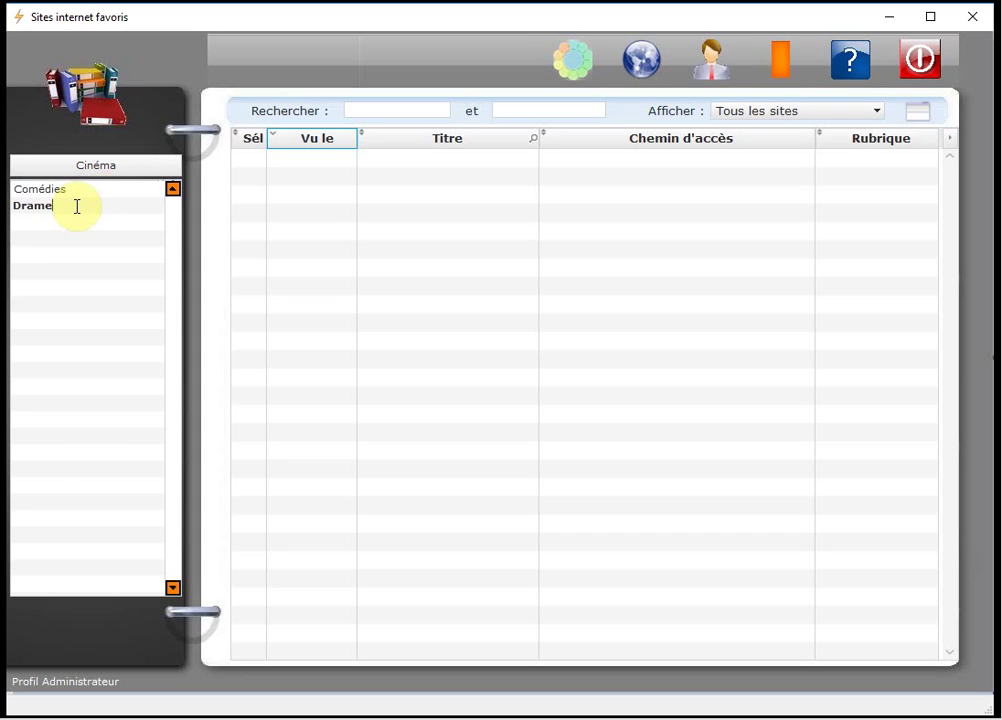
pyautogui.write('s')
pyautogui.press('Return')
# Add the rubrics Aventures, Horreur and Science fiction to Cinéma.
pyautogui.click(62, 222)
pyautogui.write('Avent')
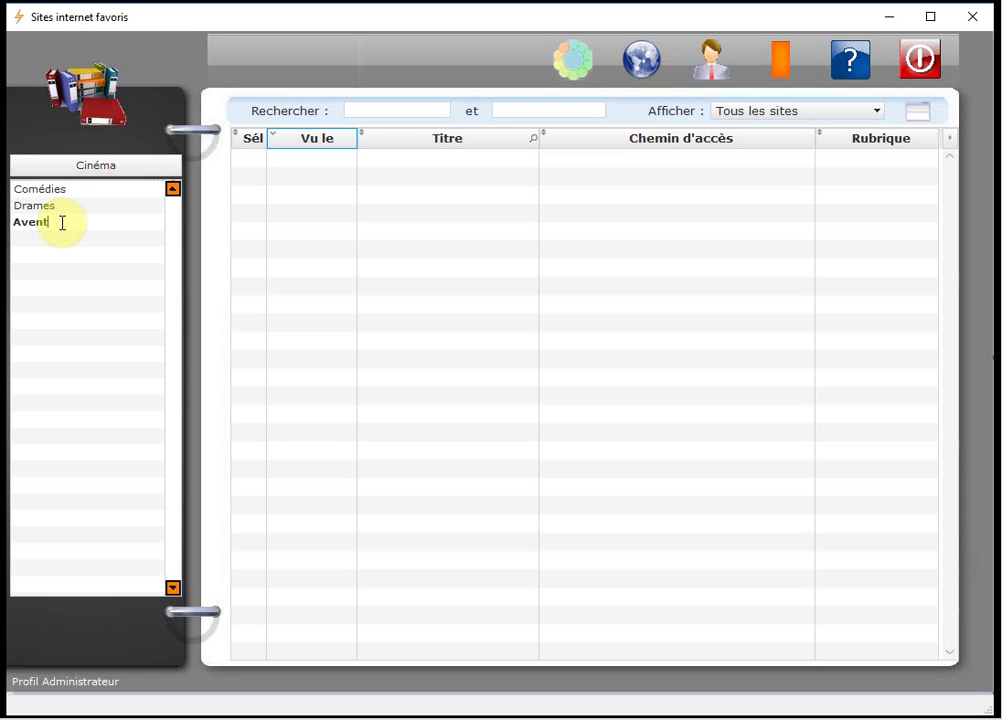
pyautogui.write('ures')
pyautogui.press('Return')
pyautogui.click(38, 240)
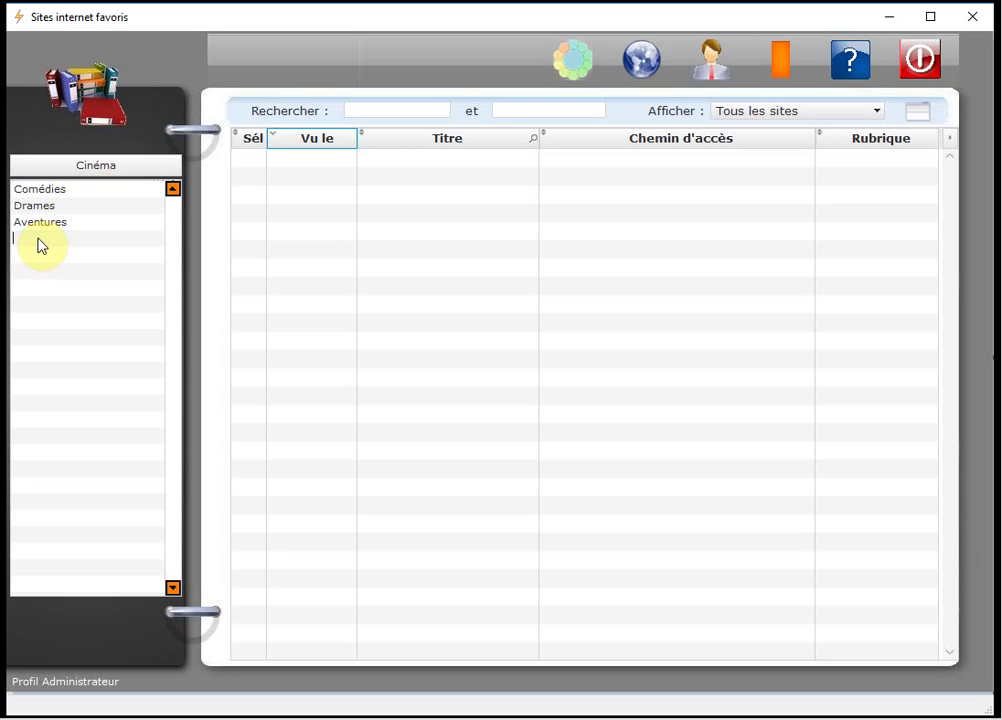
pyautogui.write('Ho')
pyautogui.write('rreur')
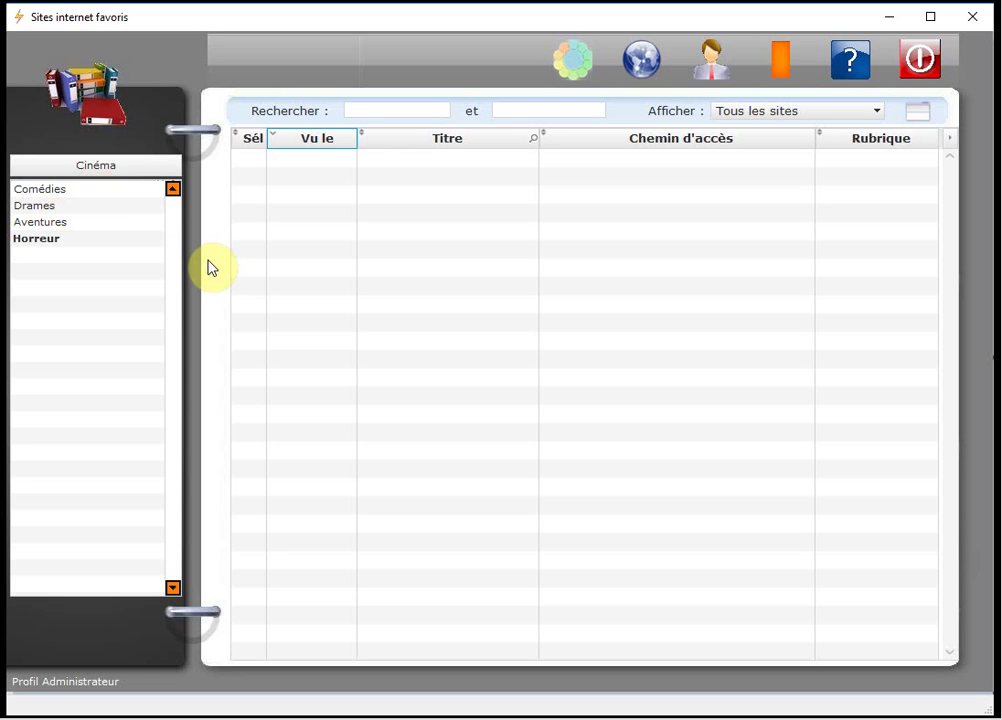
pyautogui.press('Return')
pyautogui.write('S')
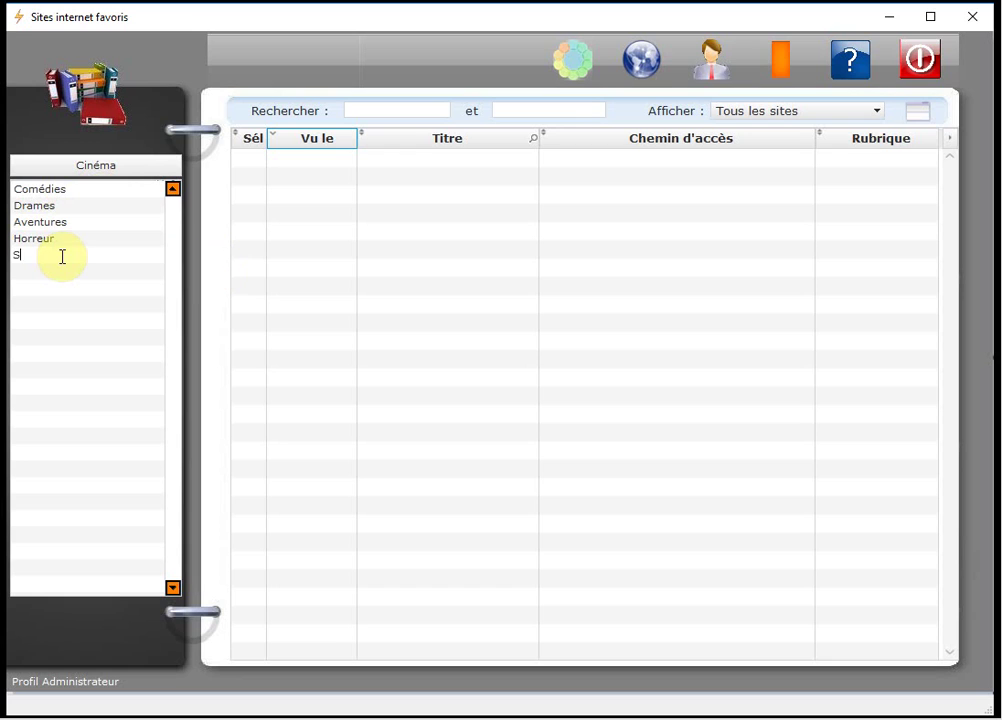
pyautogui.write('cience fiction')
pyautogui.click(97, 222)
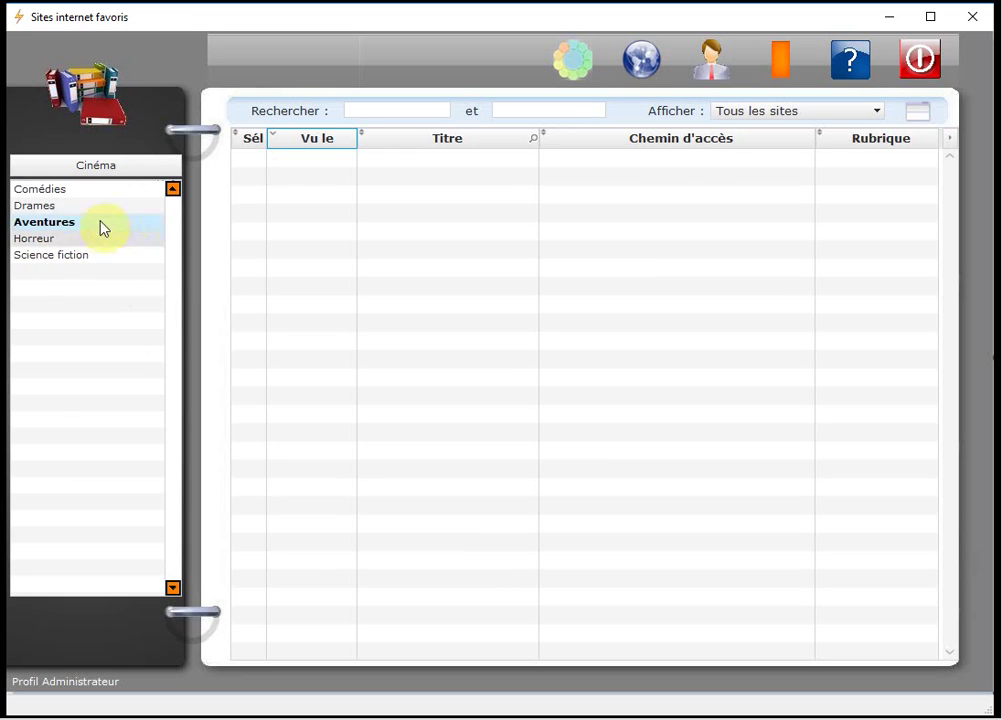
# Open Banques, add the rubrics Boursorama and Caisse d'épargne, and return to the themes.
pyautogui.click(113, 168)
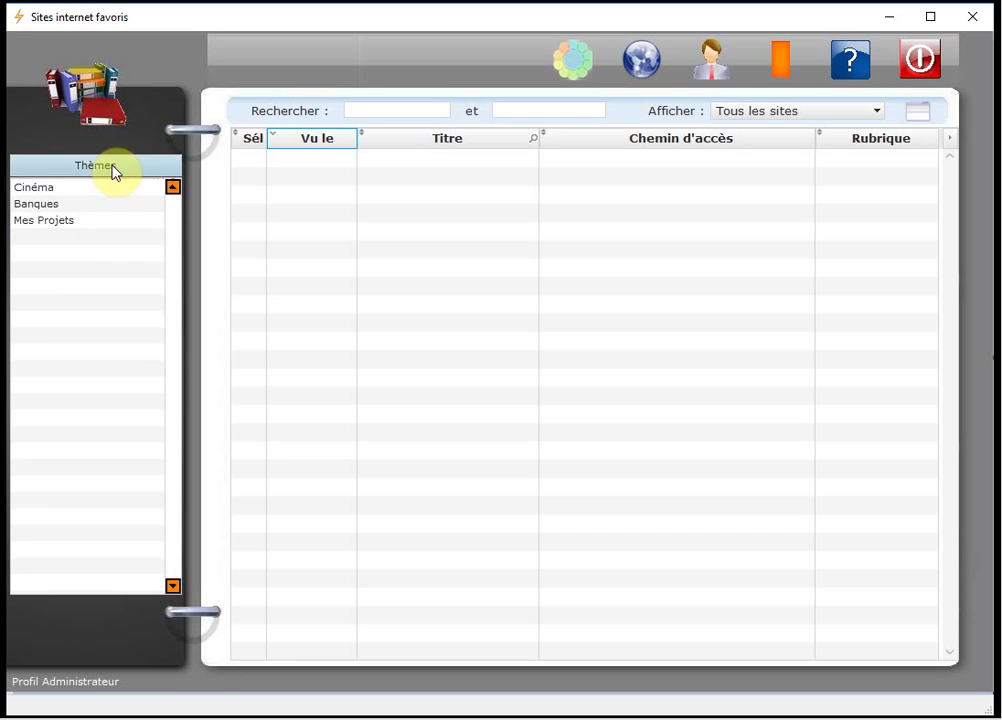
pyautogui.click(43, 212)
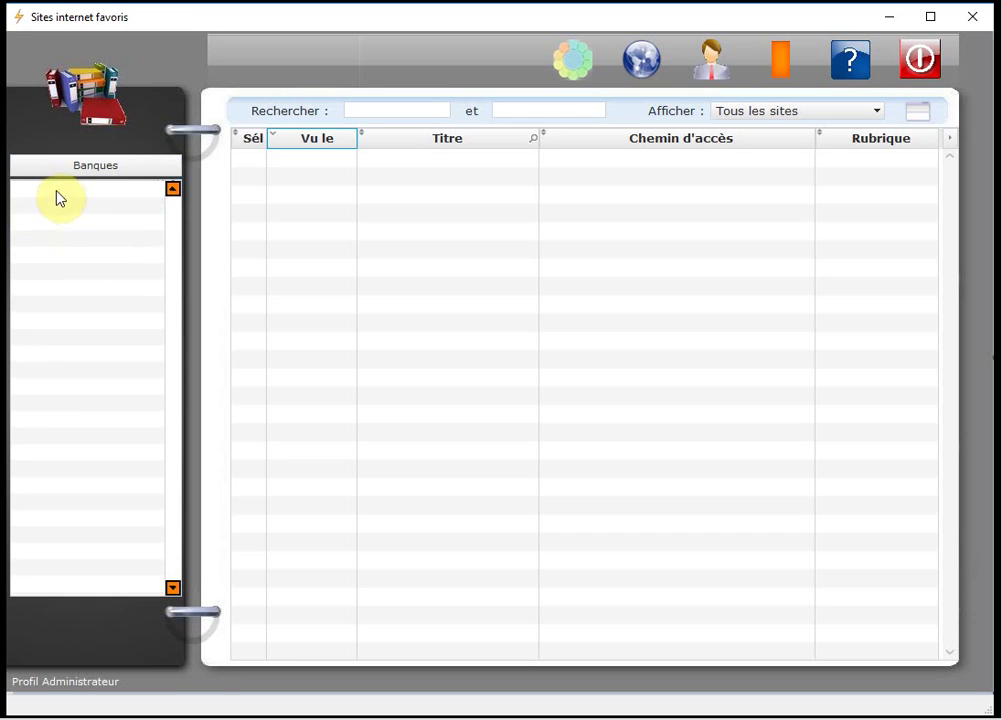
pyautogui.rightClick(62, 189)
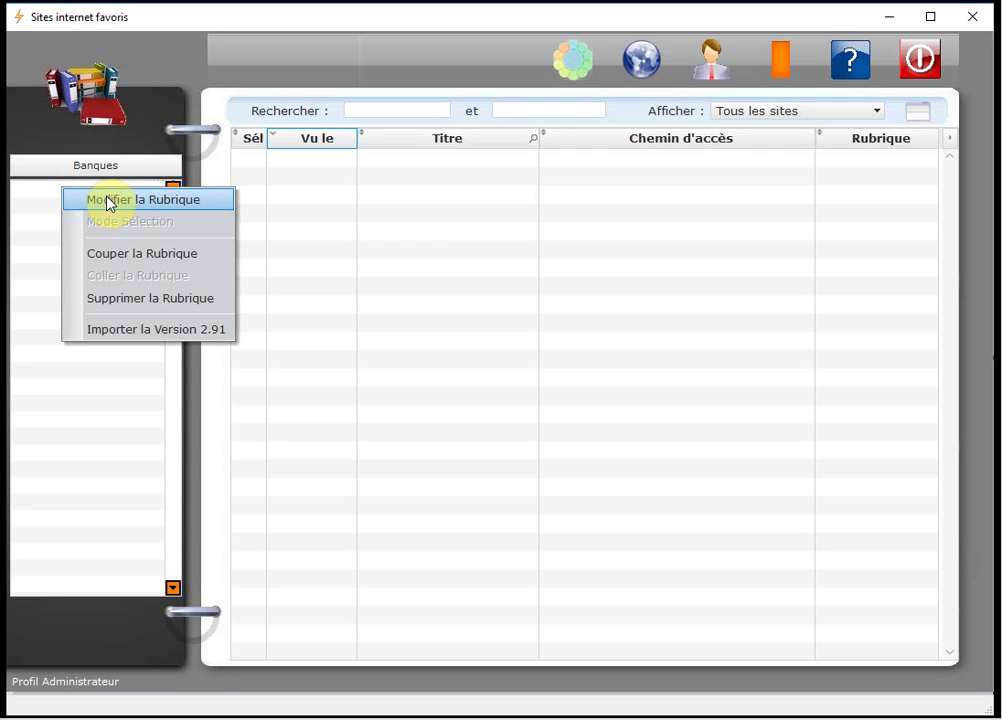
pyautogui.click(110, 200)
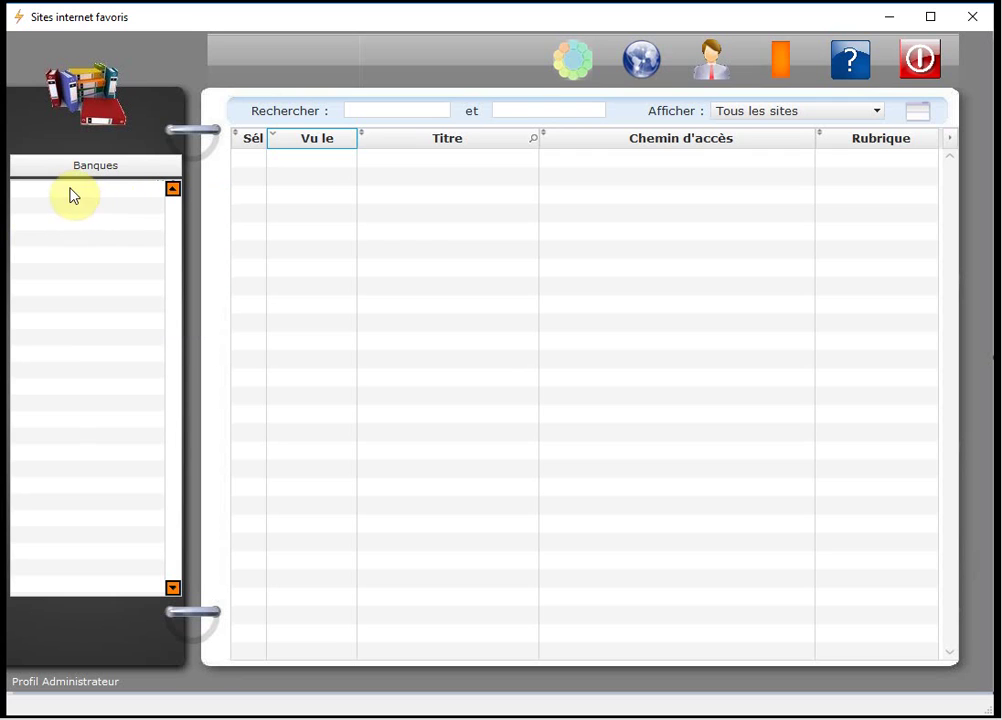
pyautogui.write('Boursorama')
pyautogui.press('Return')
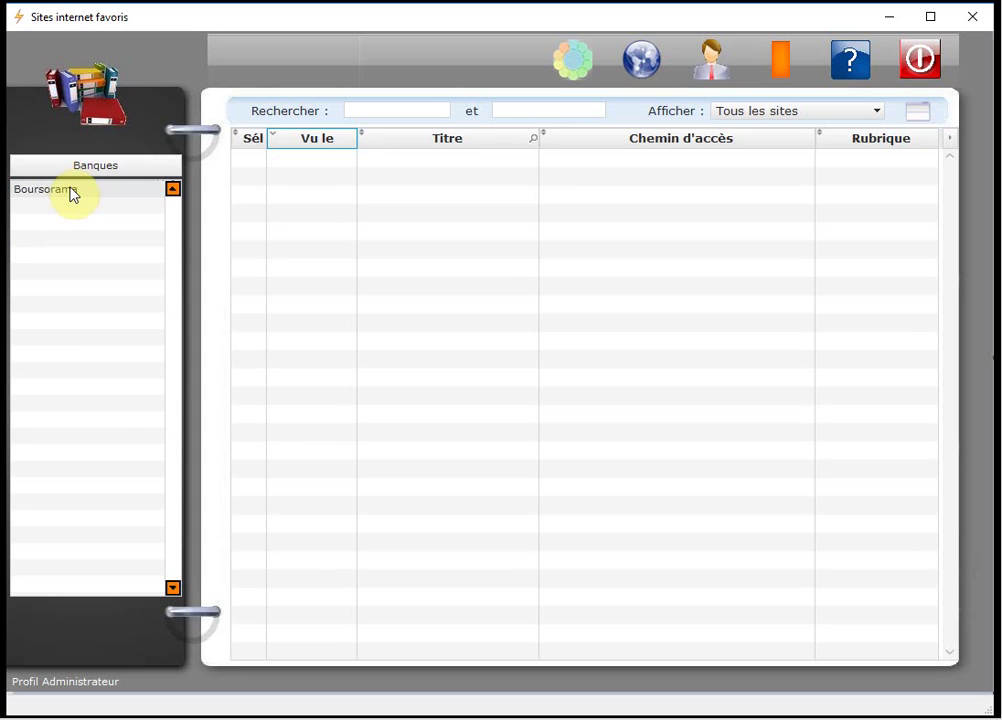
pyautogui.click(70, 206)
pyautogui.write('c')
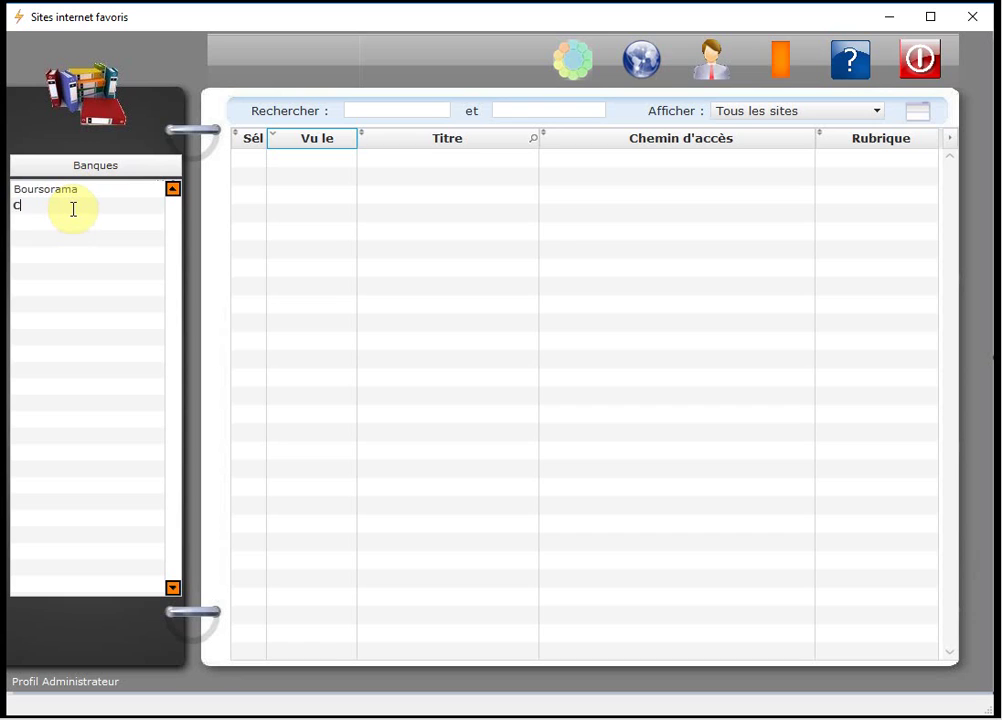
pyautogui.write("aisse d'Epargne")
pyautogui.press('Return')
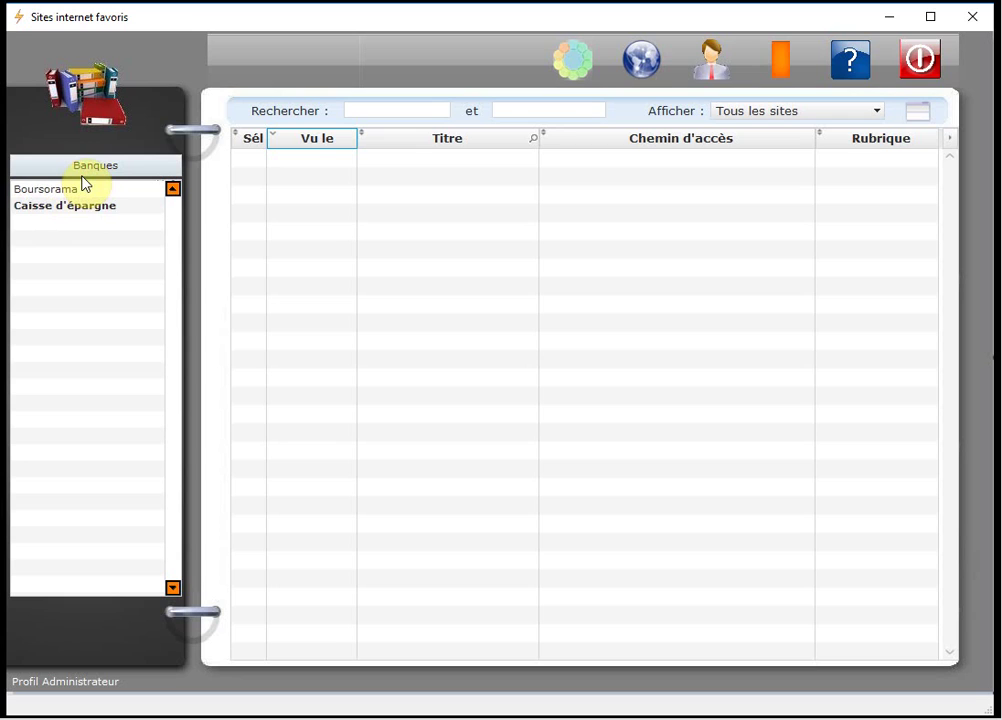
pyautogui.click(92, 168)
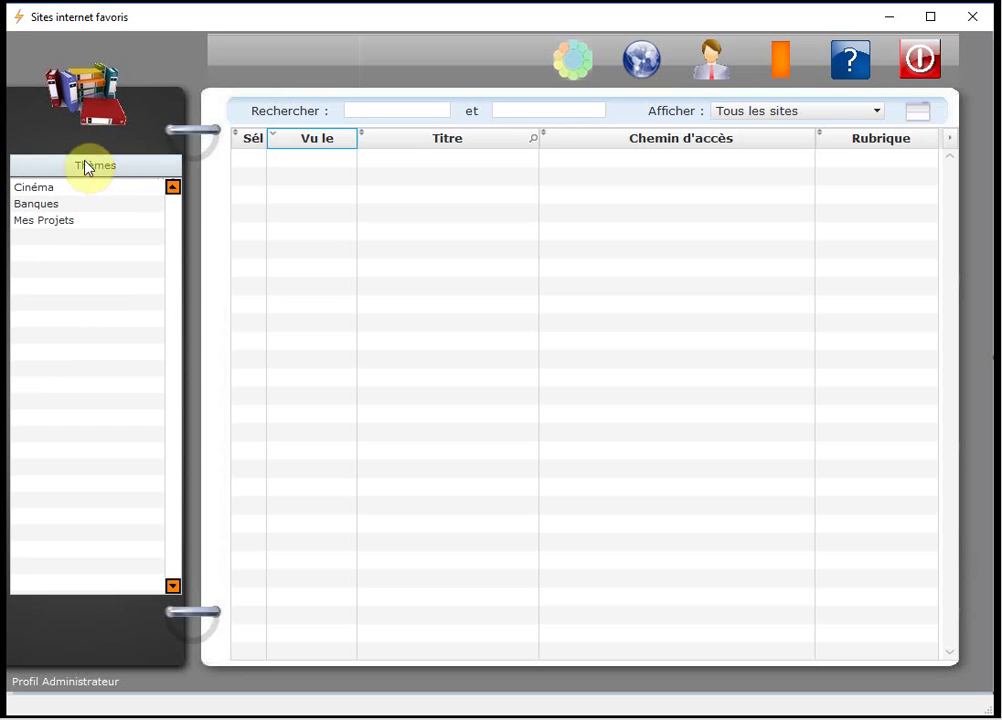
# Rename the Cinéma theme to 'Mes films' and turn selection mode back on.
pyautogui.rightClick(68, 190)
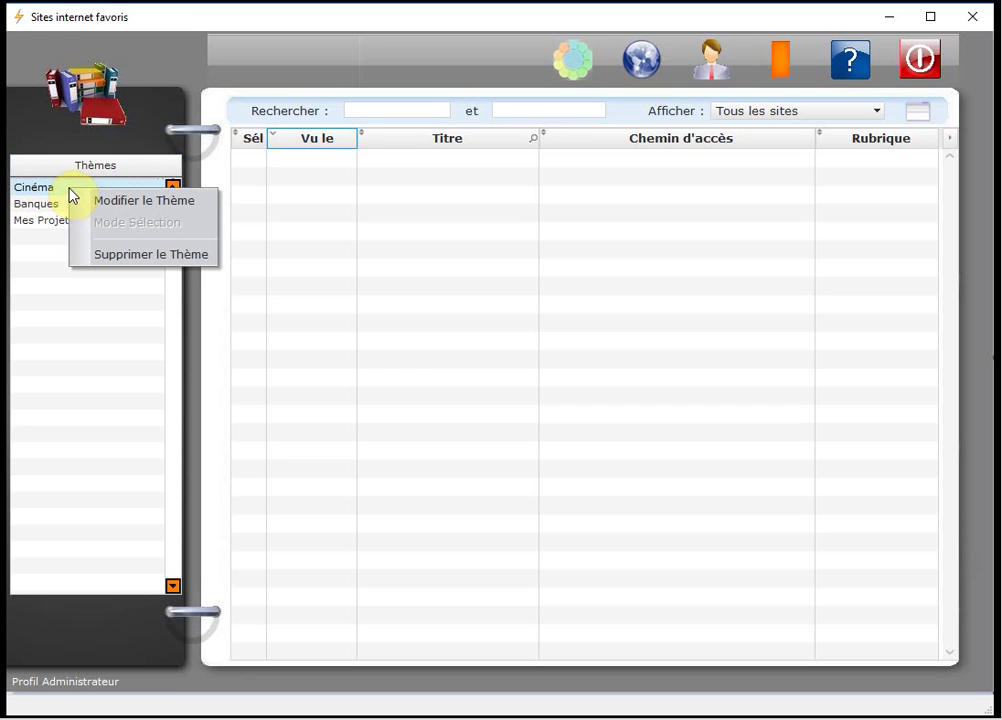
pyautogui.click(157, 200)
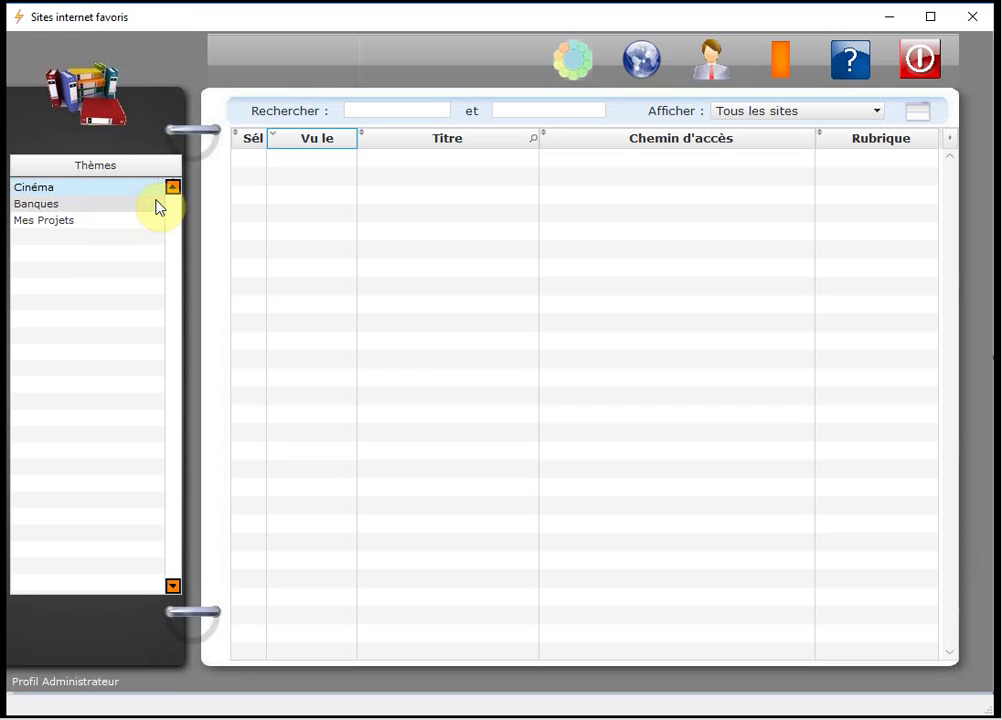
pyautogui.click(63, 188)
pyautogui.hotkey('ctrl', 'a')
pyautogui.write('Me')
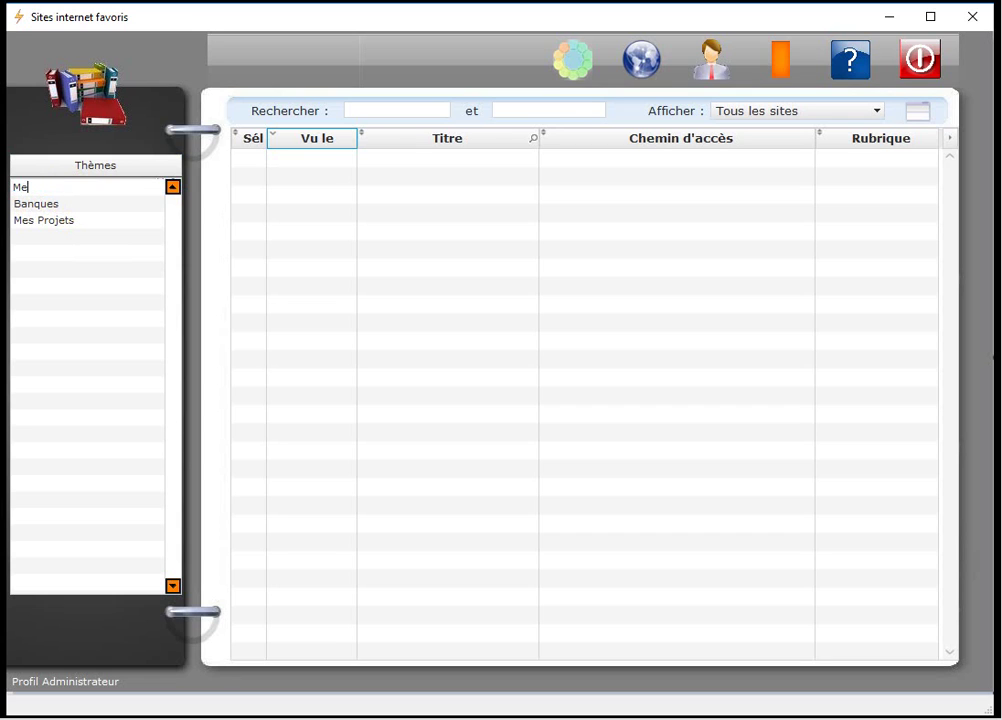
pyautogui.write('s films')
pyautogui.press('Return')
pyautogui.press('Down')
pyautogui.click(48, 186)
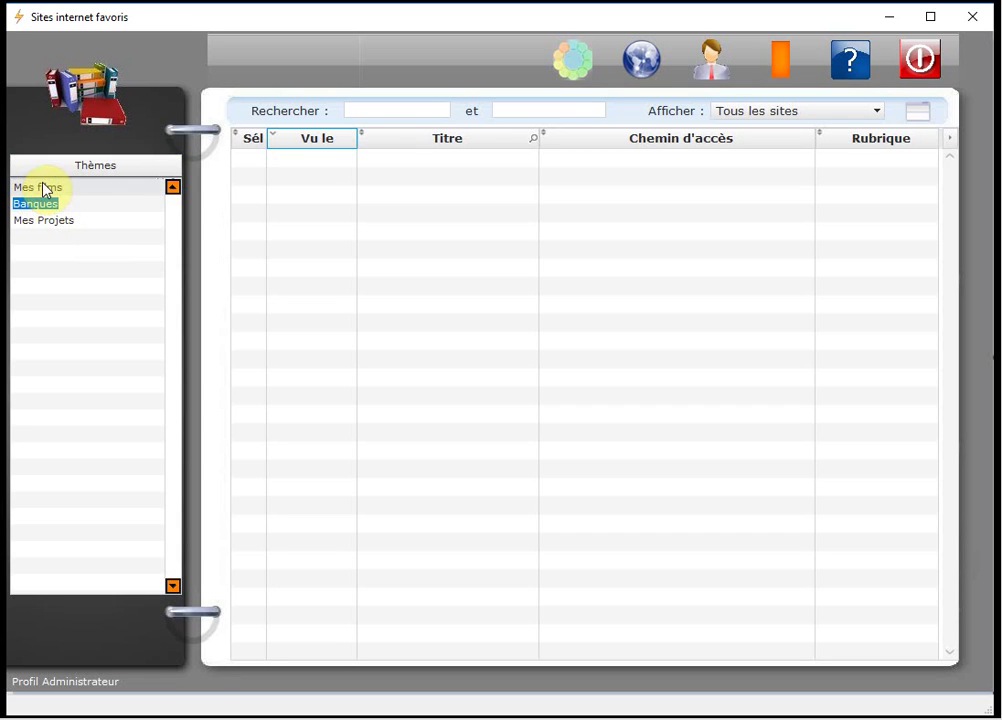
pyautogui.rightClick(101, 191)
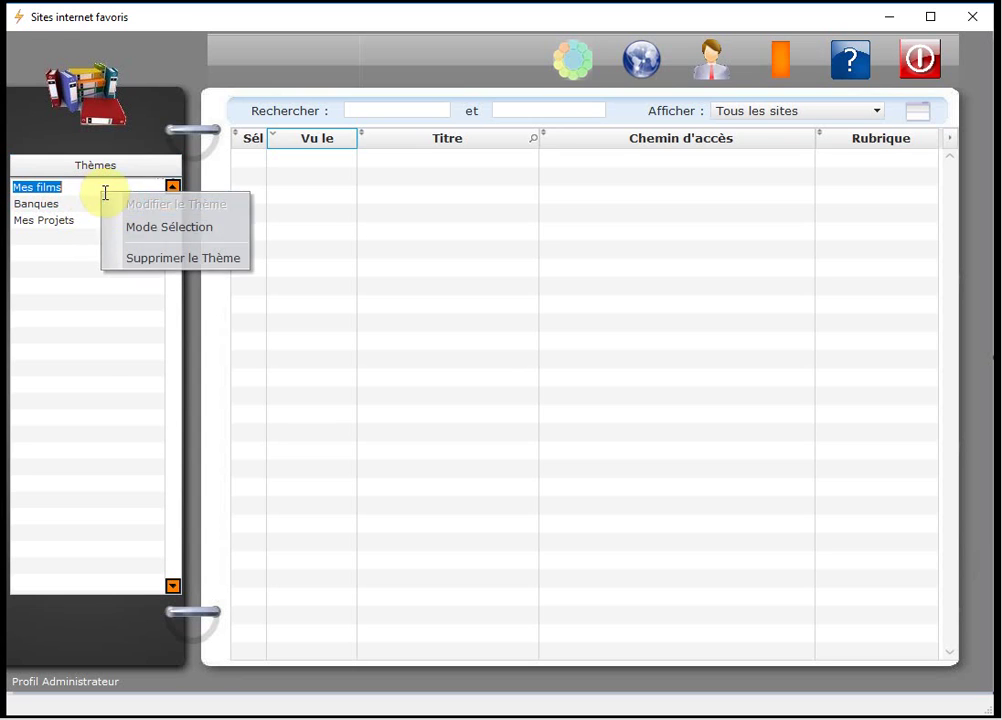
pyautogui.click(155, 227)
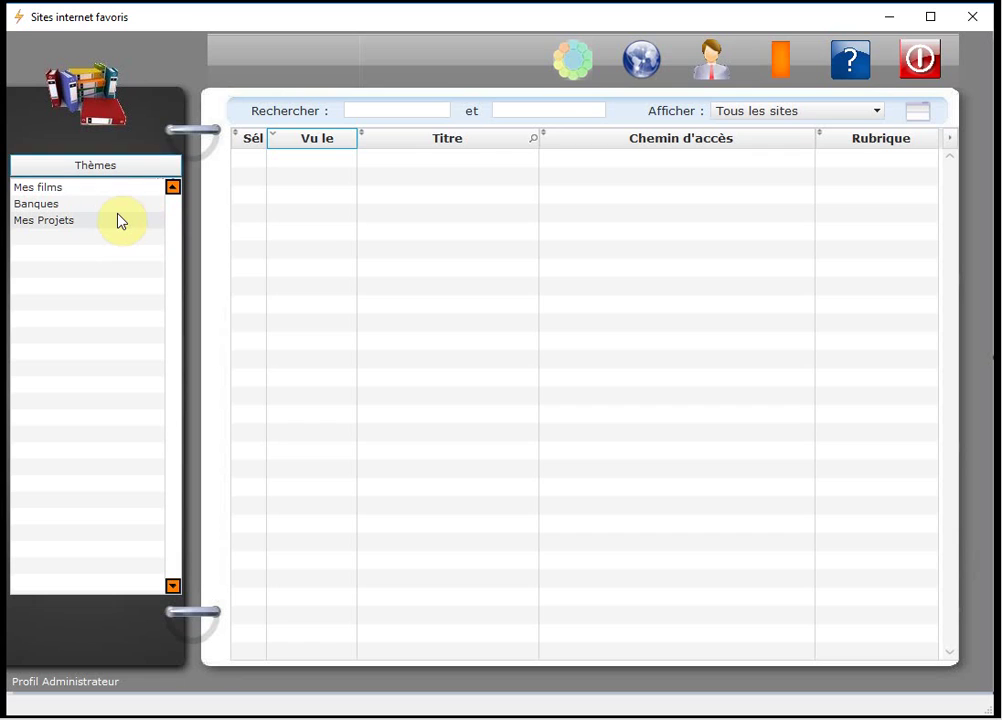
# Delete the Mes Projets theme with Supprimer le Thème, confirming with Oui.
pyautogui.rightClick(91, 220)
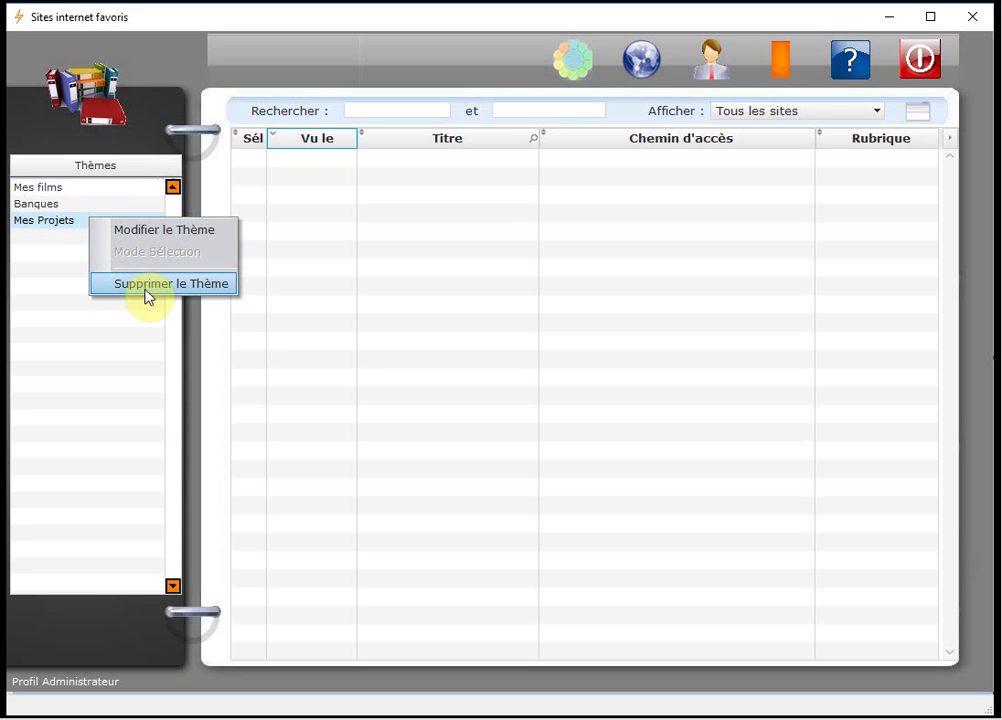
pyautogui.click(147, 290)
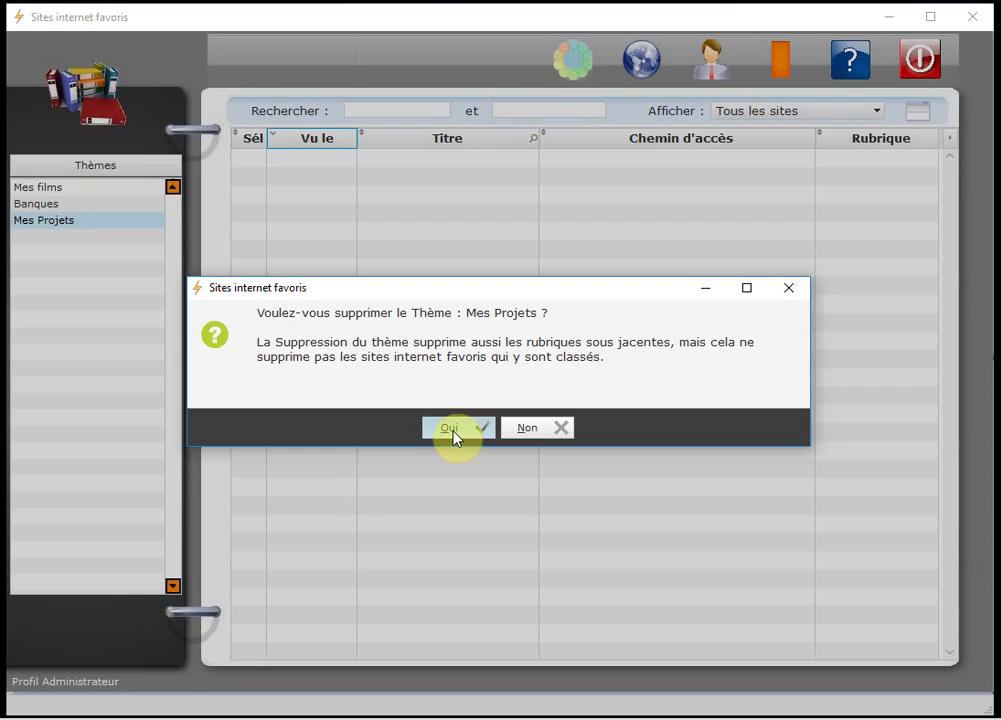
pyautogui.click(450, 428)
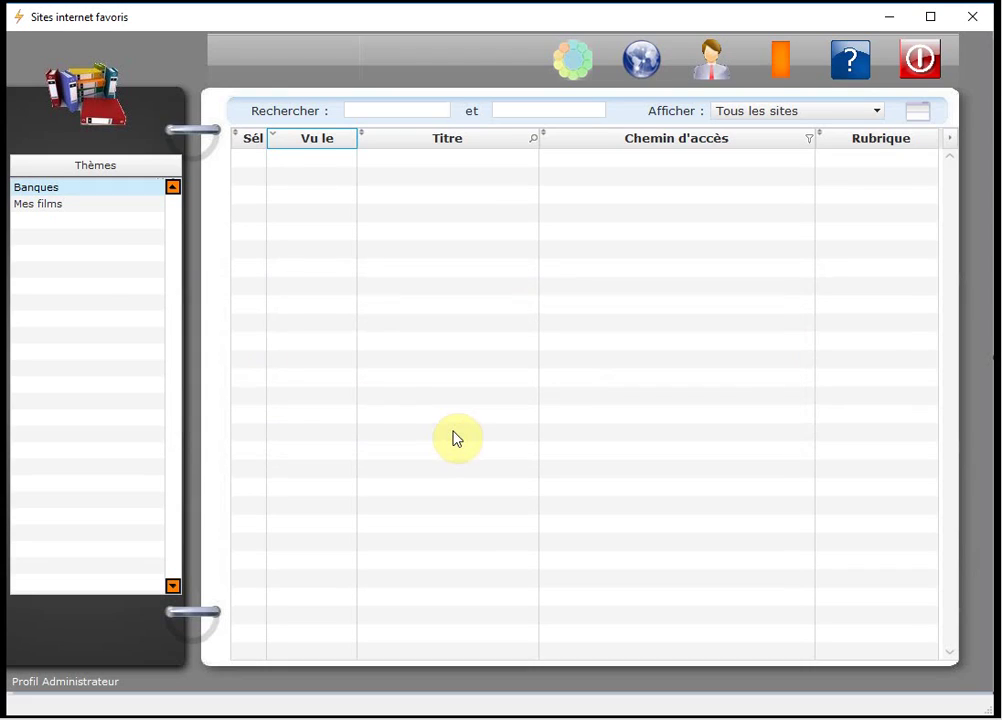
# In Mes films, append ' et intrigues' to the Horreur rubric's name.
pyautogui.click(26, 205)
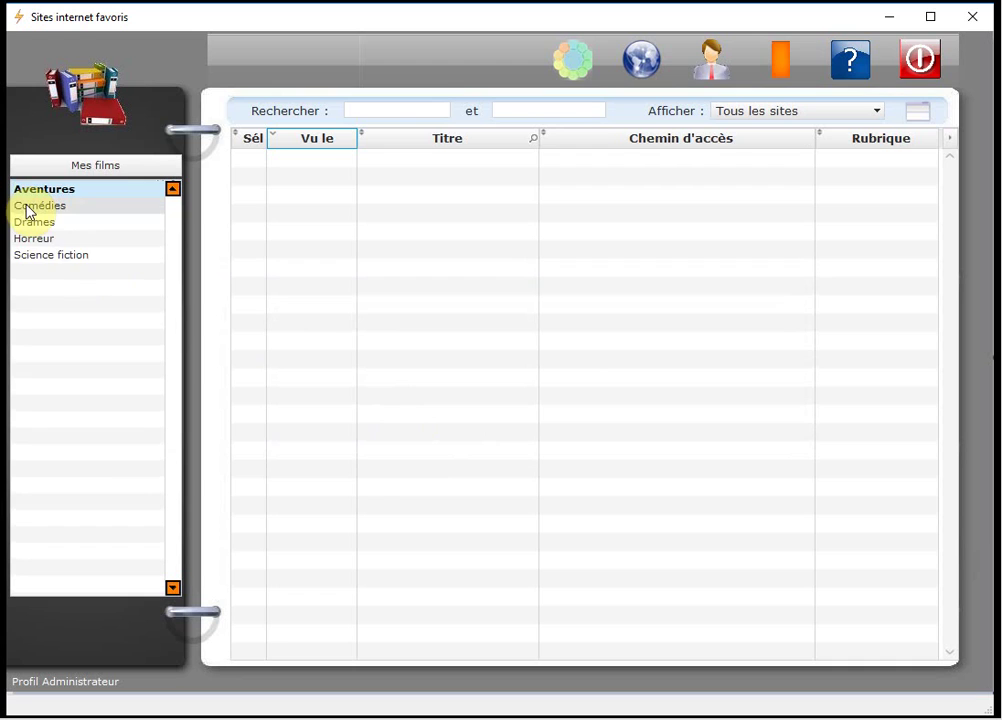
pyautogui.click(43, 240)
pyautogui.rightClick(43, 246)
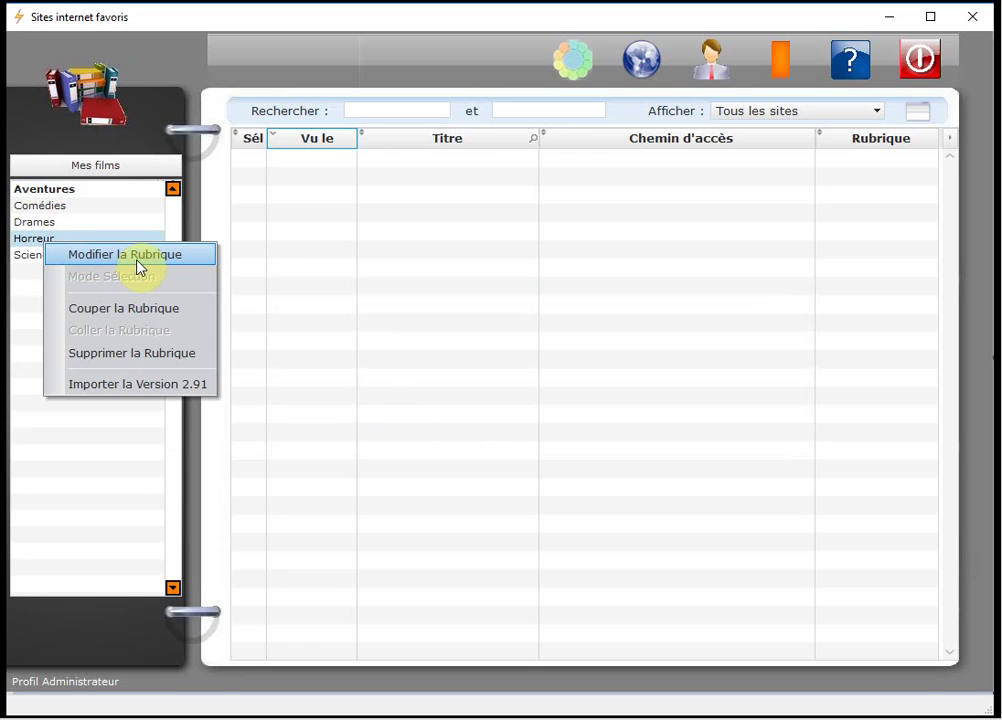
pyautogui.click(137, 262)
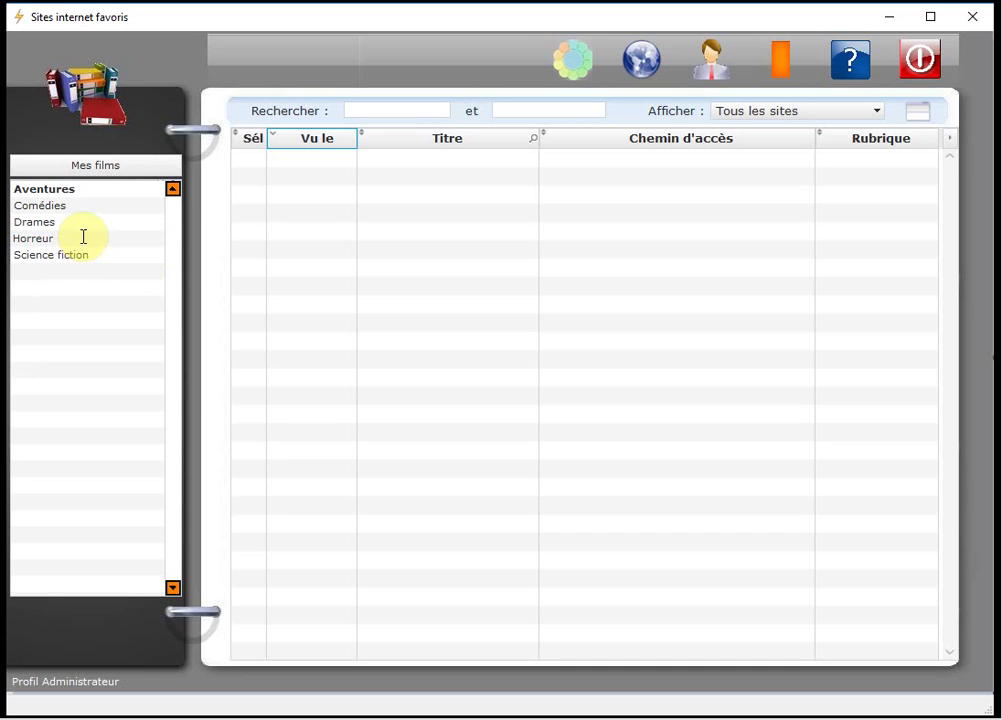
pyautogui.write('et inte')
pyautogui.write('igues')
pyautogui.press('Return')
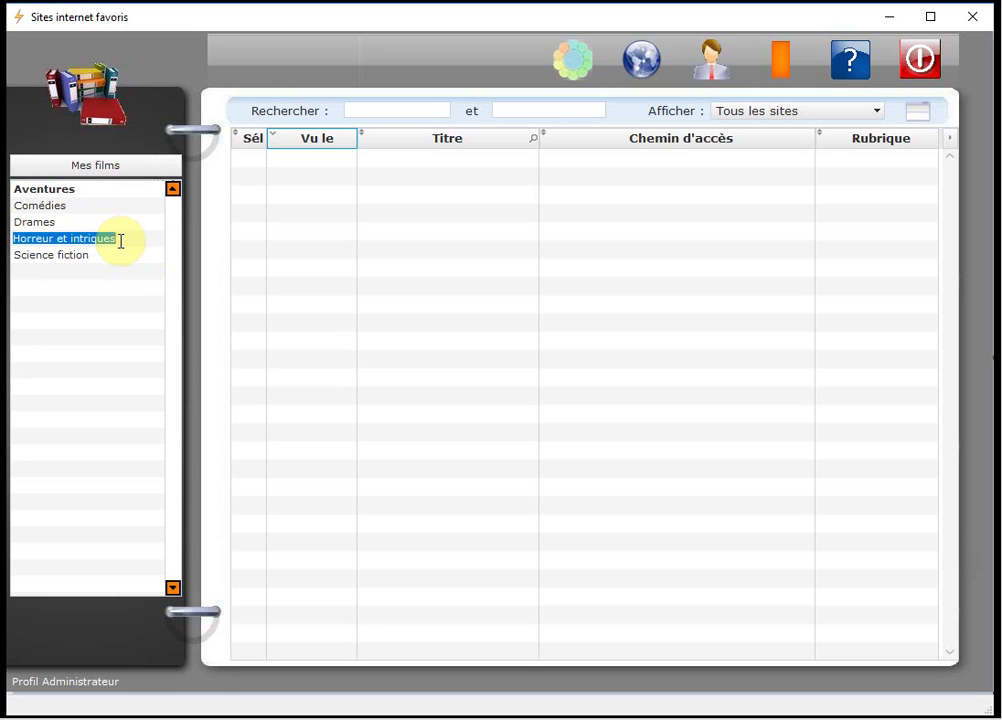
pyautogui.rightClick(121, 241)
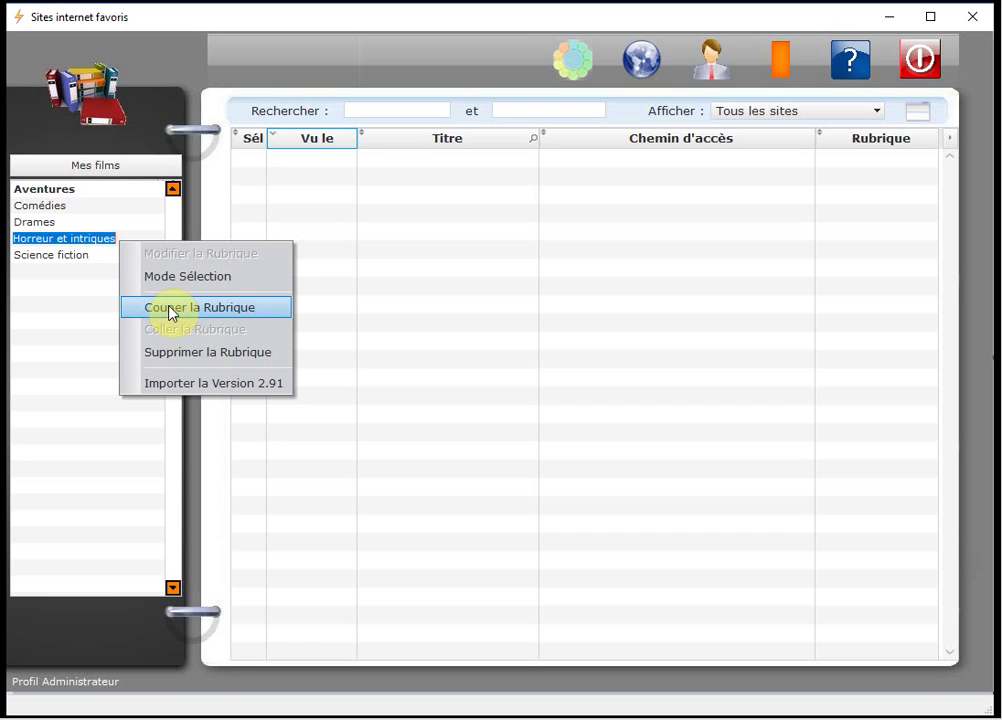
# Cut the Horreur et intrigues rubric and paste it into the Banques theme.
pyautogui.click(170, 308)
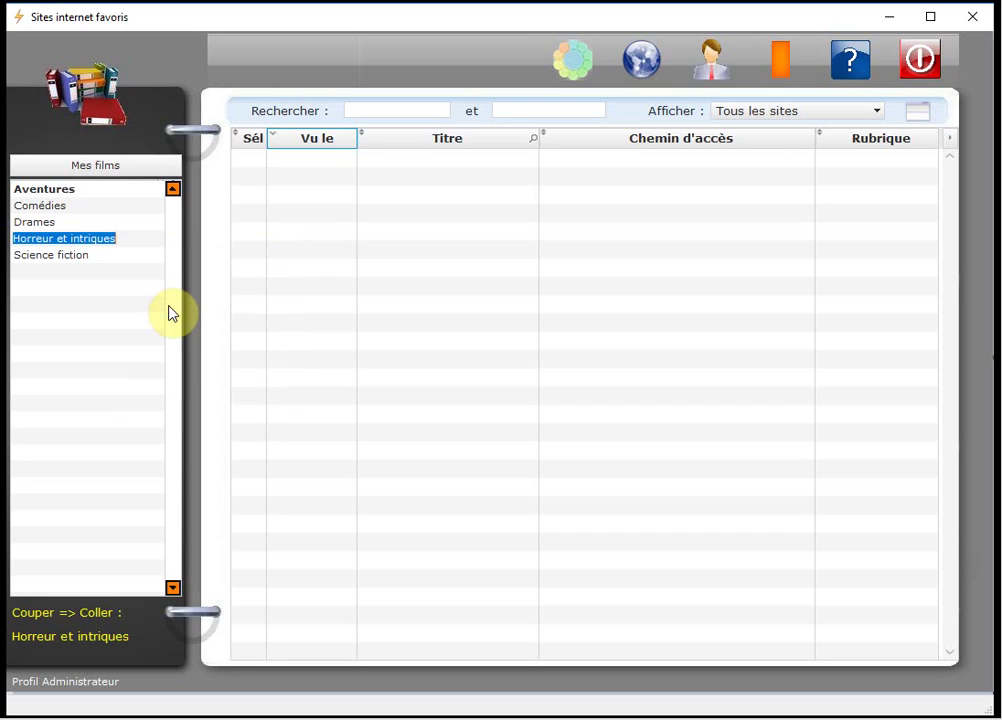
pyautogui.click(88, 172)
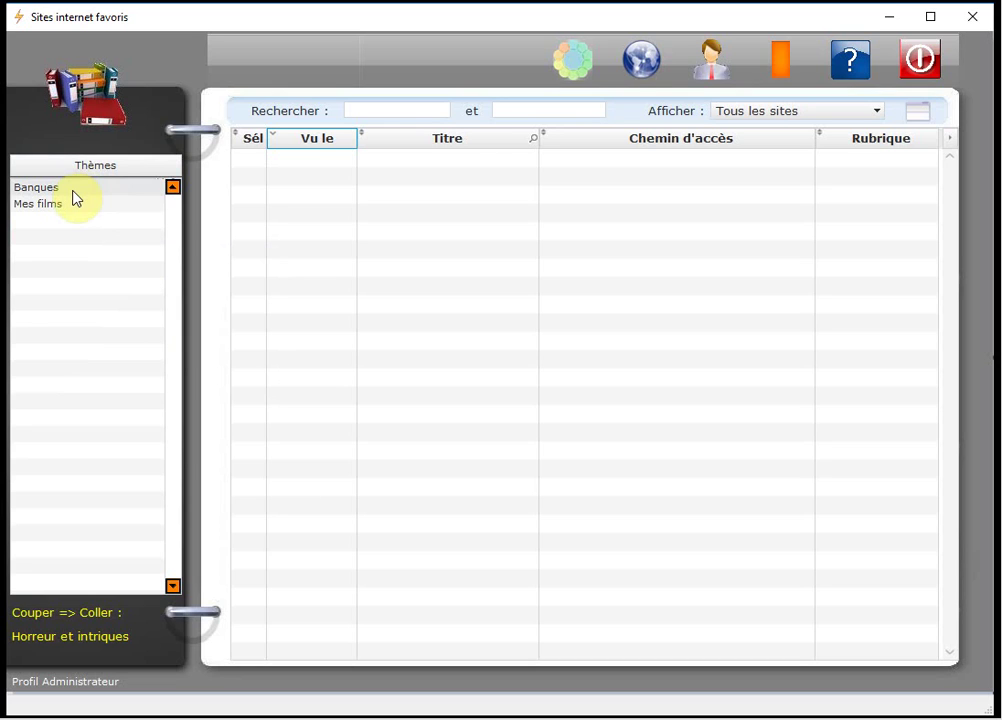
pyautogui.click(67, 192)
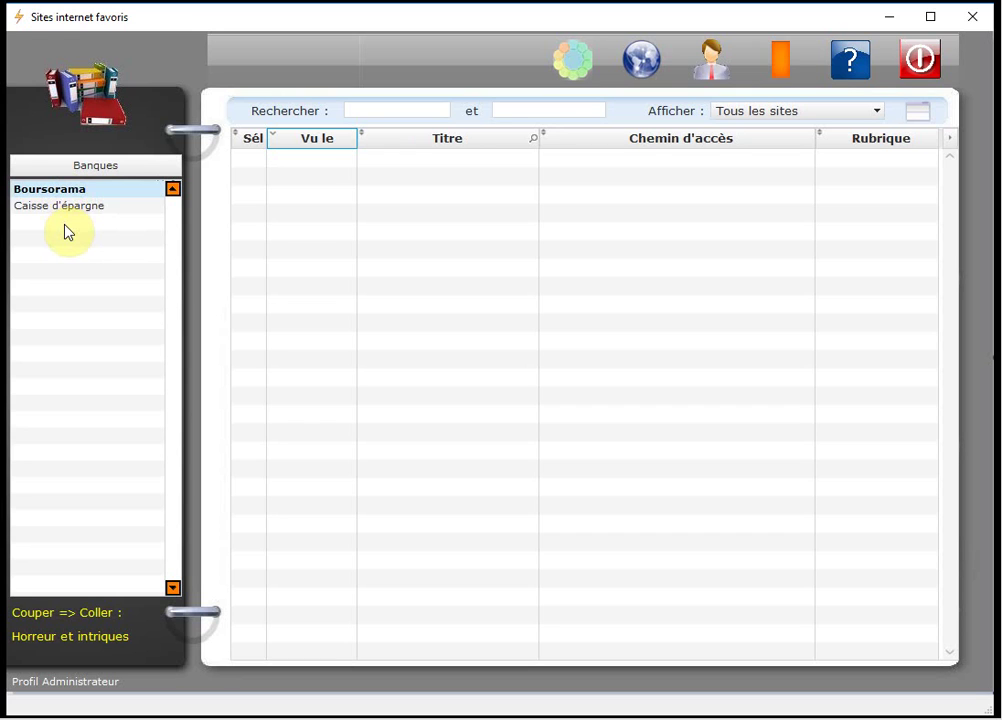
pyautogui.rightClick(65, 232)
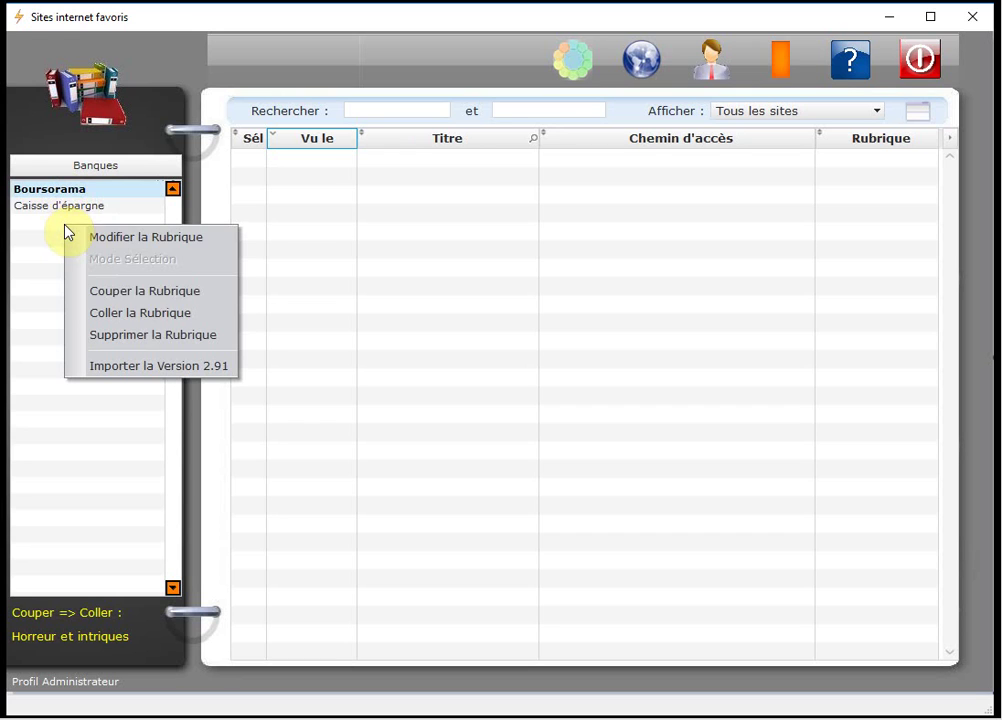
pyautogui.click(188, 323)
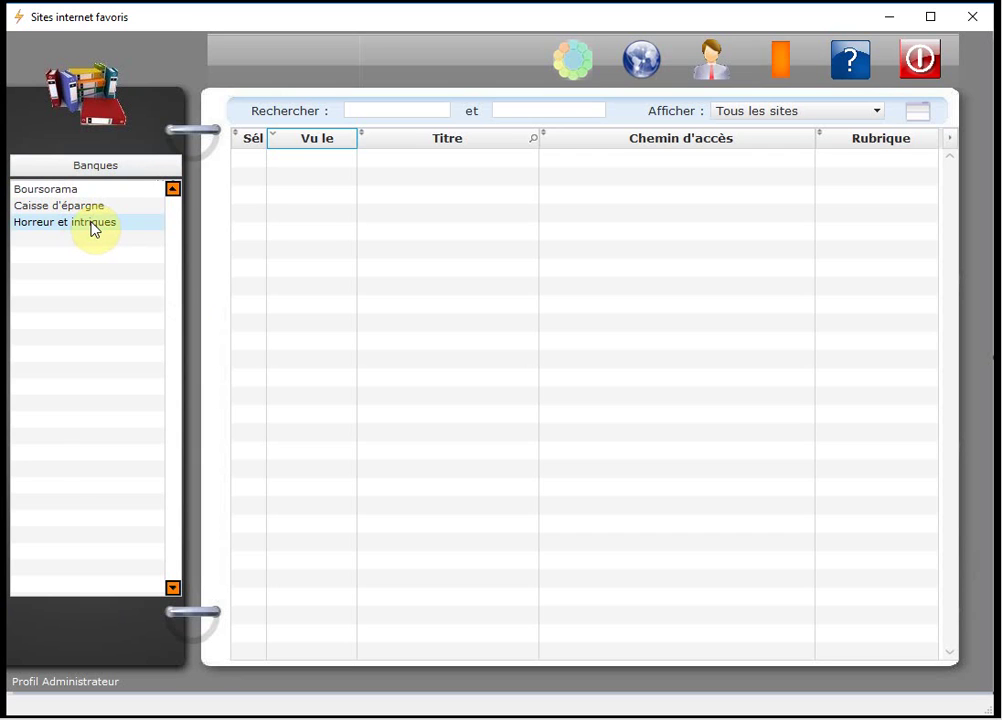
pyautogui.click(95, 192)
# Cut Horreur et intriques from Banques and paste it back into Mes films.
pyautogui.rightClick(88, 222)
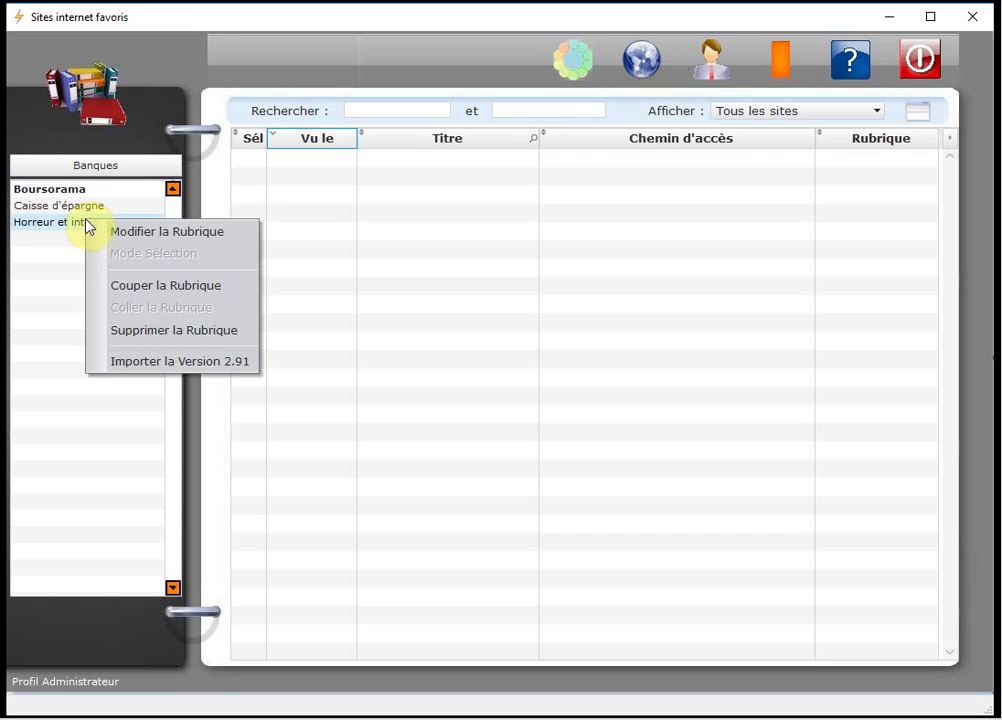
pyautogui.click(153, 285)
pyautogui.click(98, 168)
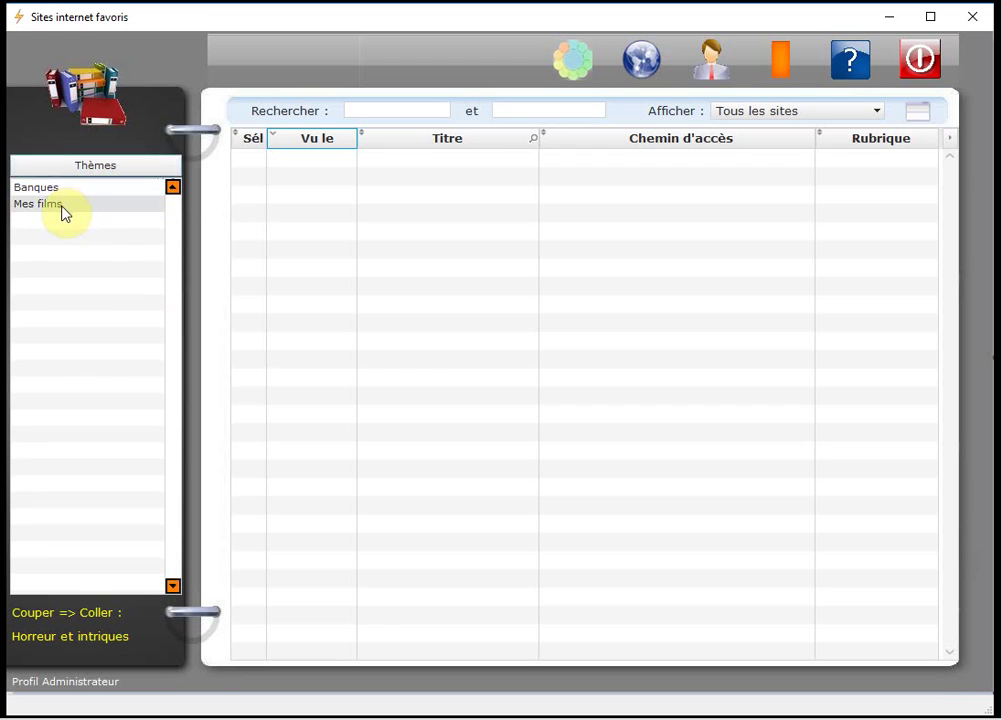
pyautogui.click(65, 210)
pyautogui.rightClick(96, 266)
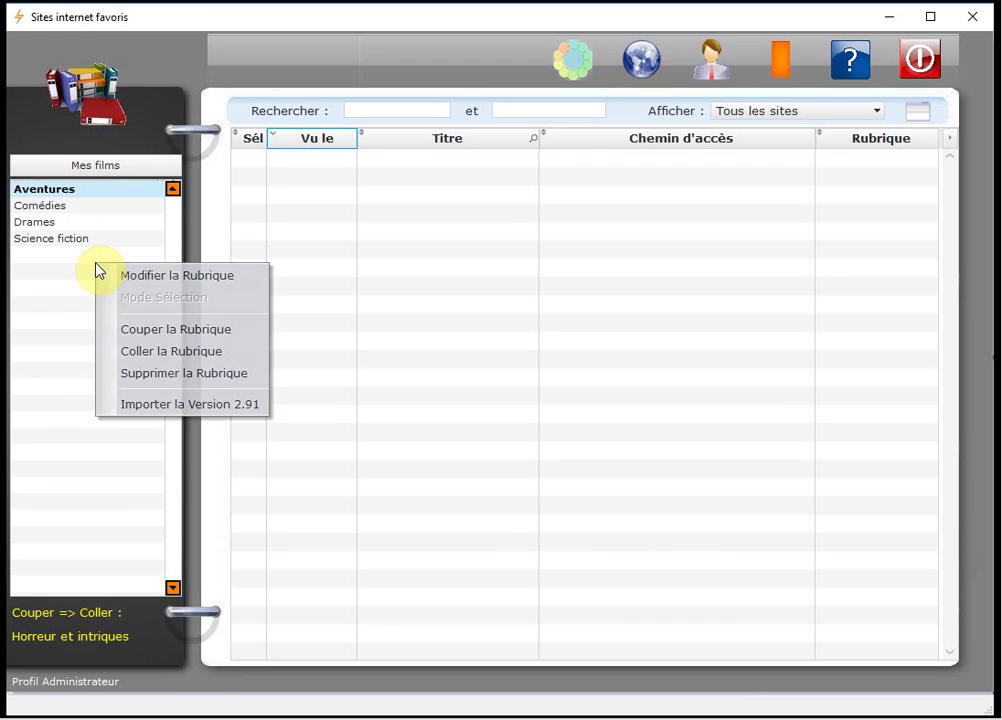
pyautogui.click(155, 351)
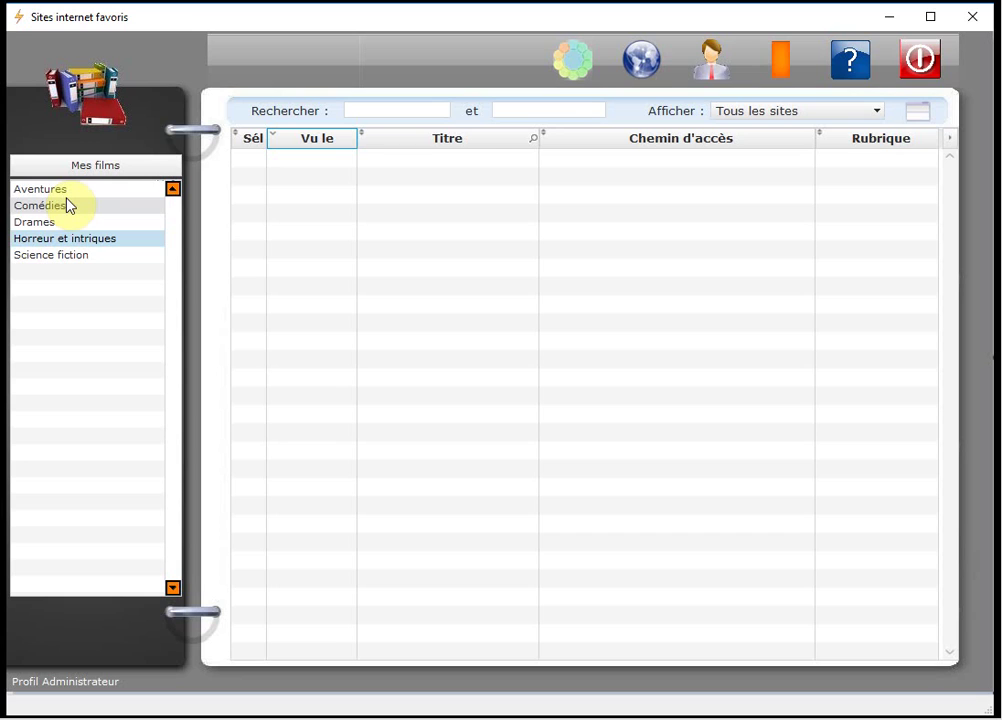
pyautogui.rightClick(81, 197)
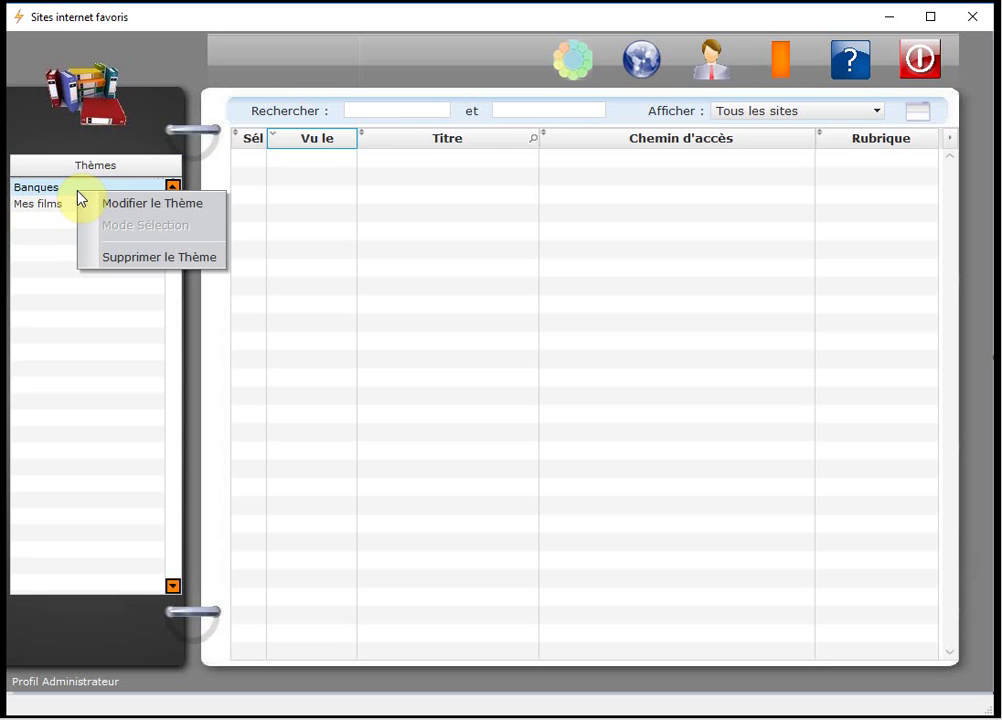
# Add a theme named 'Importation 2.91' below Mes films and open it.
pyautogui.click(57, 253)
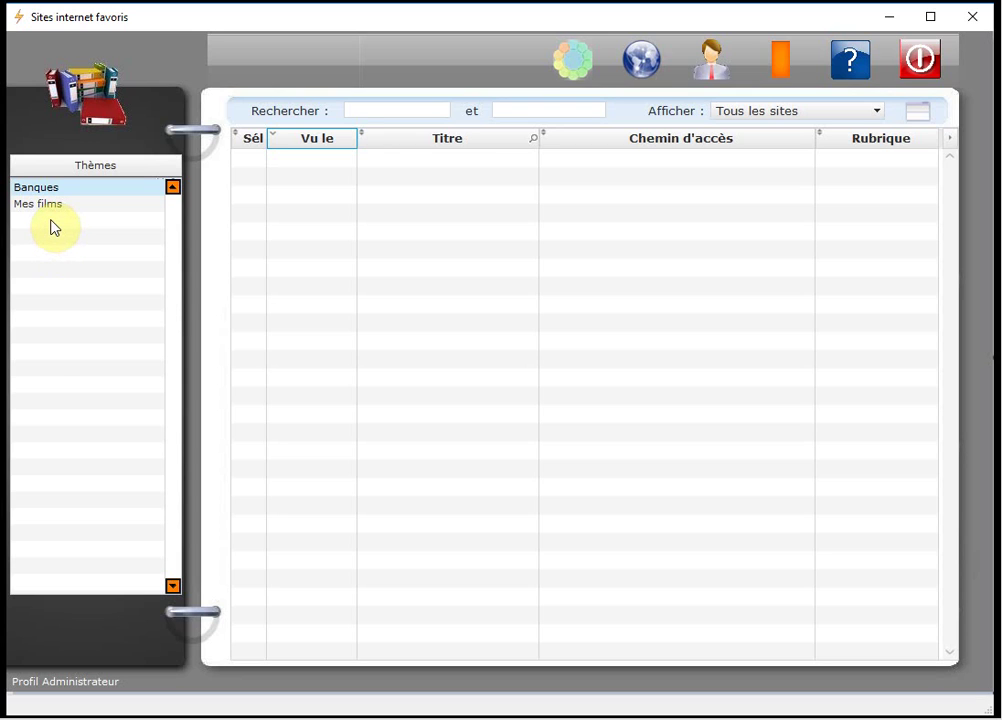
pyautogui.rightClick(54, 227)
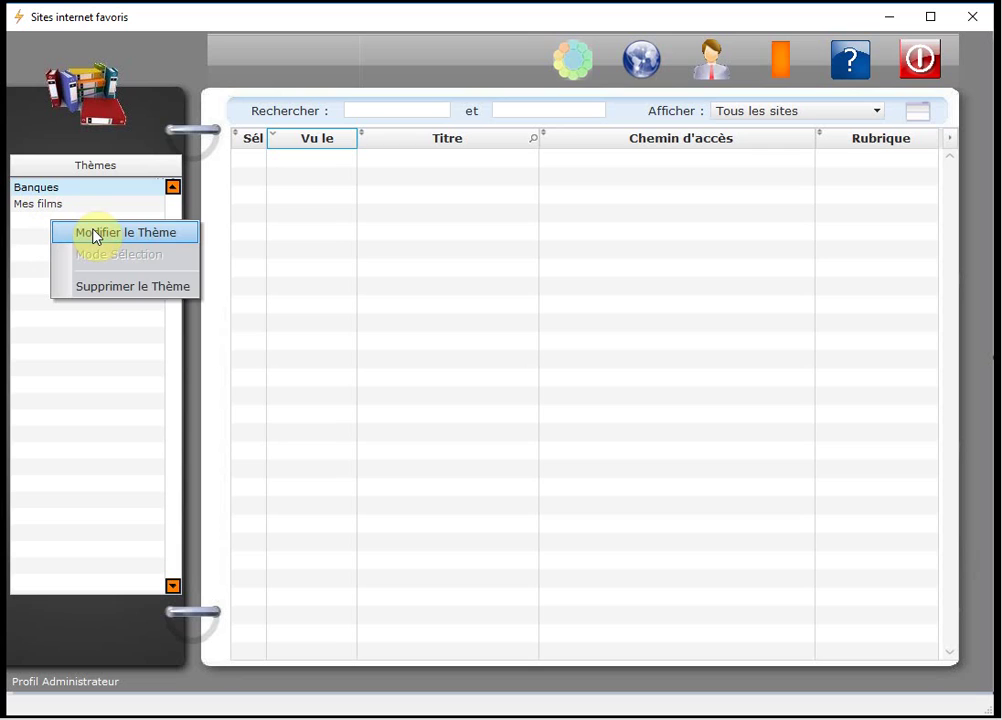
pyautogui.click(96, 236)
pyautogui.click(72, 226)
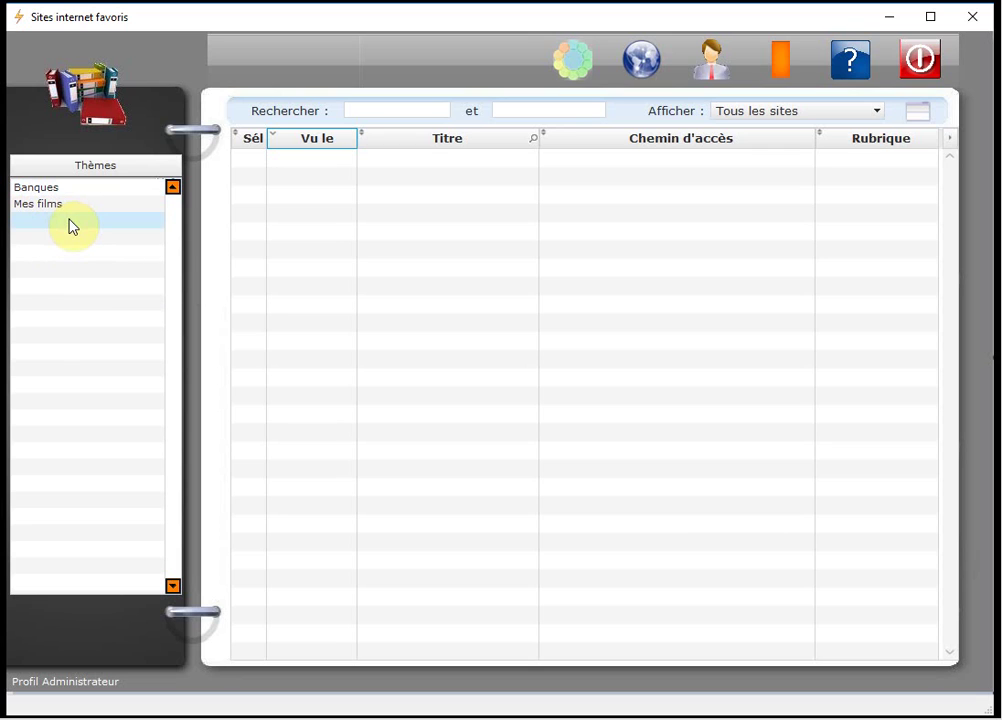
pyautogui.click(70, 220)
pyautogui.write('Impo')
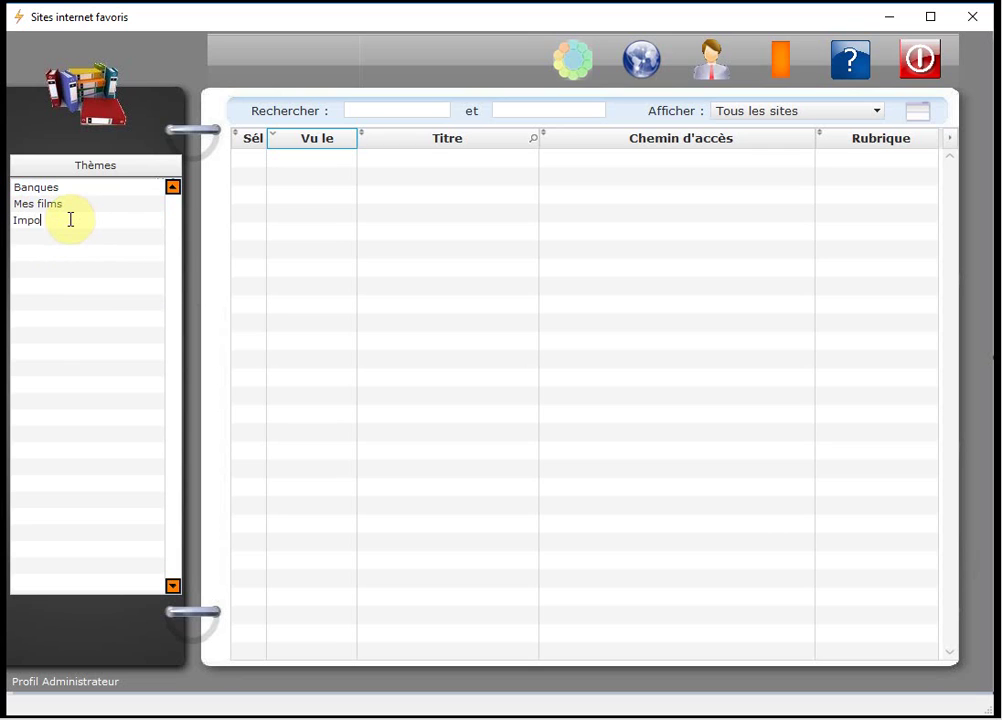
pyautogui.write('rtation 2.91')
pyautogui.press('Return')
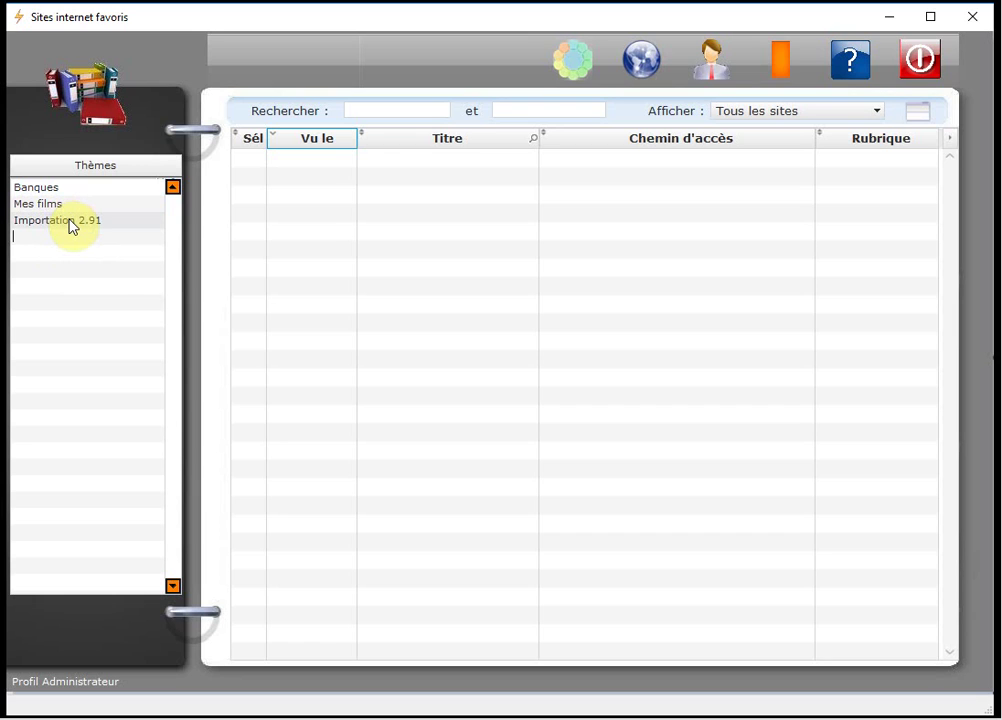
pyautogui.click(72, 224)
pyautogui.click(71, 221)
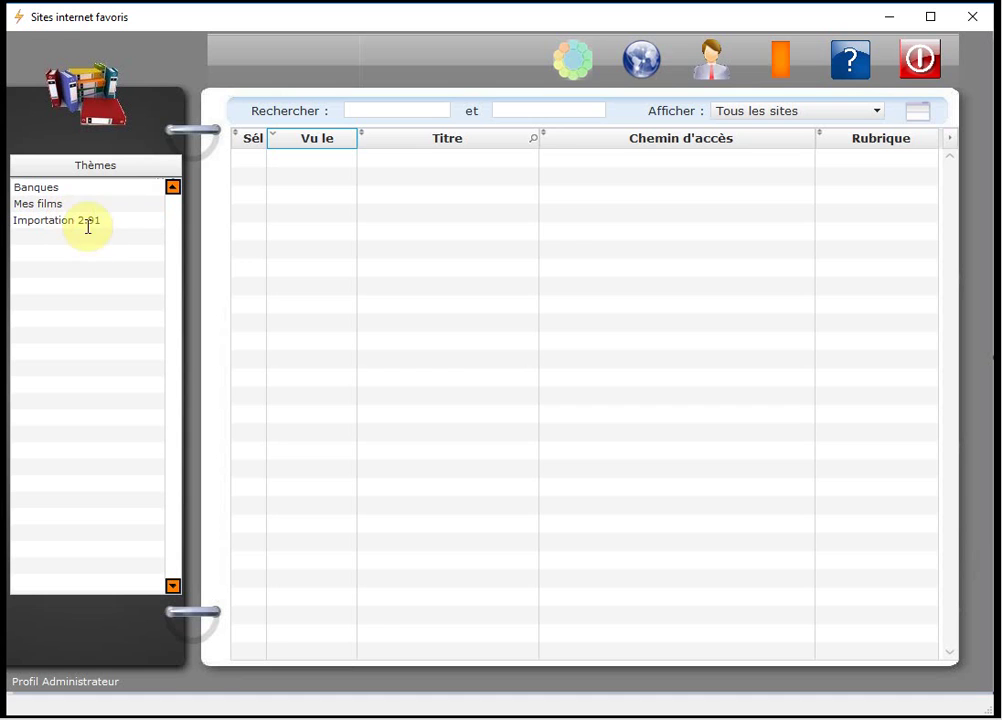
pyautogui.rightClick(90, 221)
pyautogui.doubleClick(101, 224)
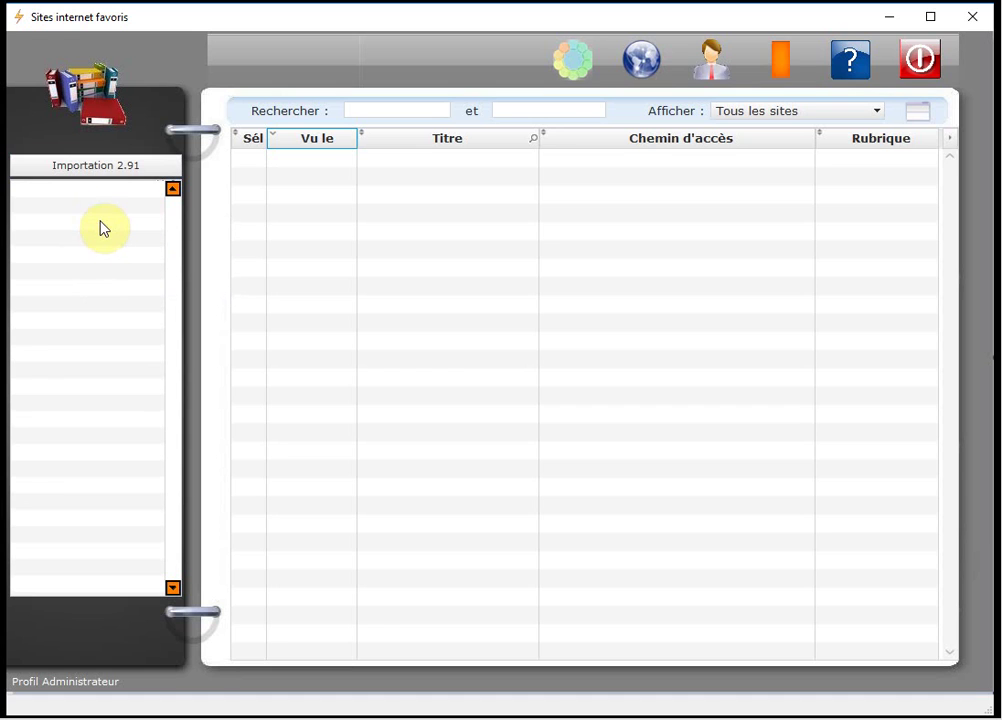
# Start an import from version 2.91, then abandon it without selecting a file.
pyautogui.rightClick(97, 194)
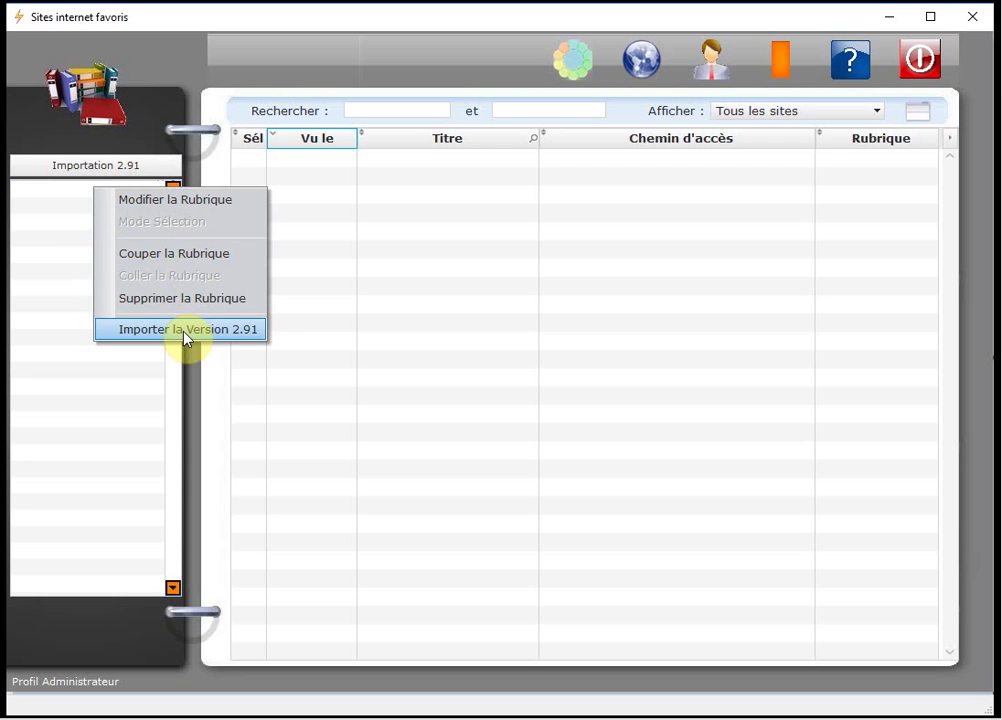
pyautogui.click(258, 331)
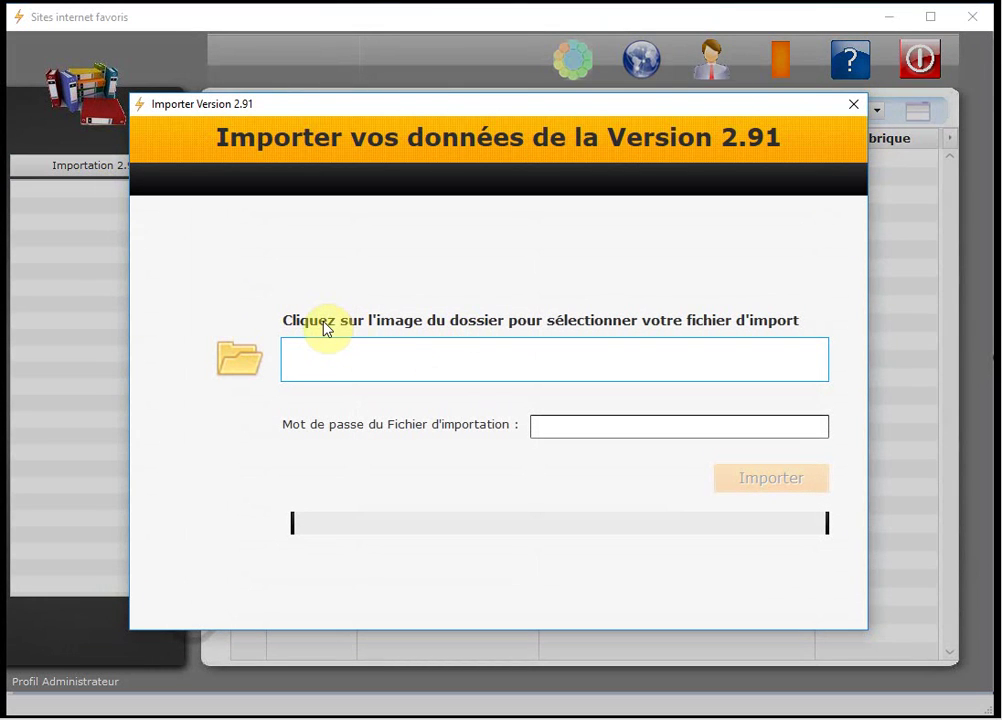
pyautogui.click(242, 370)
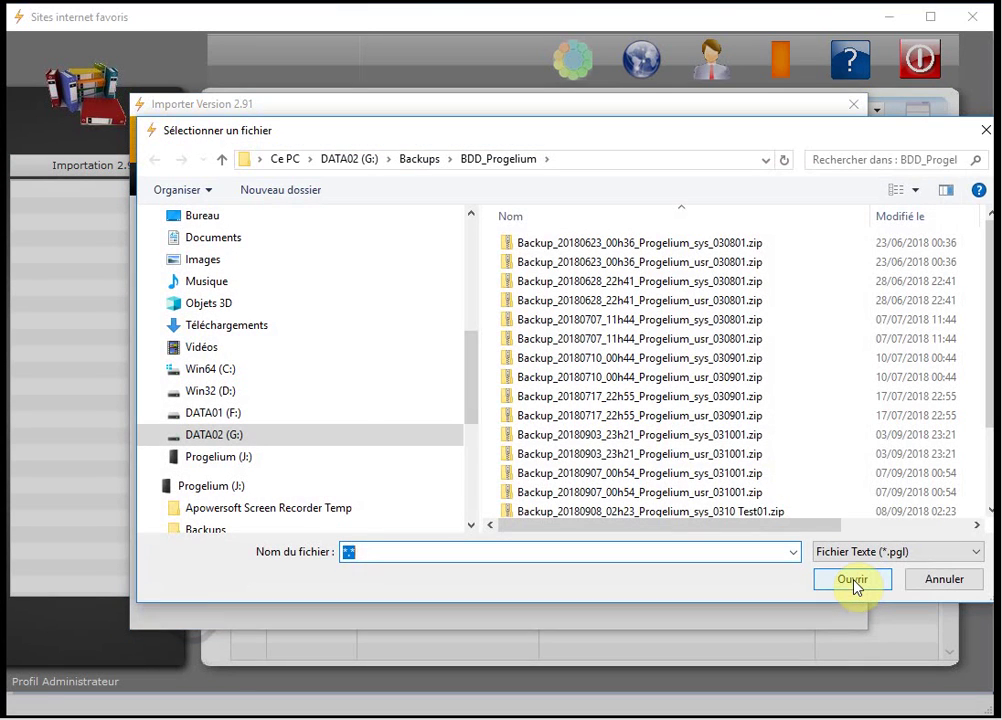
pyautogui.click(850, 579)
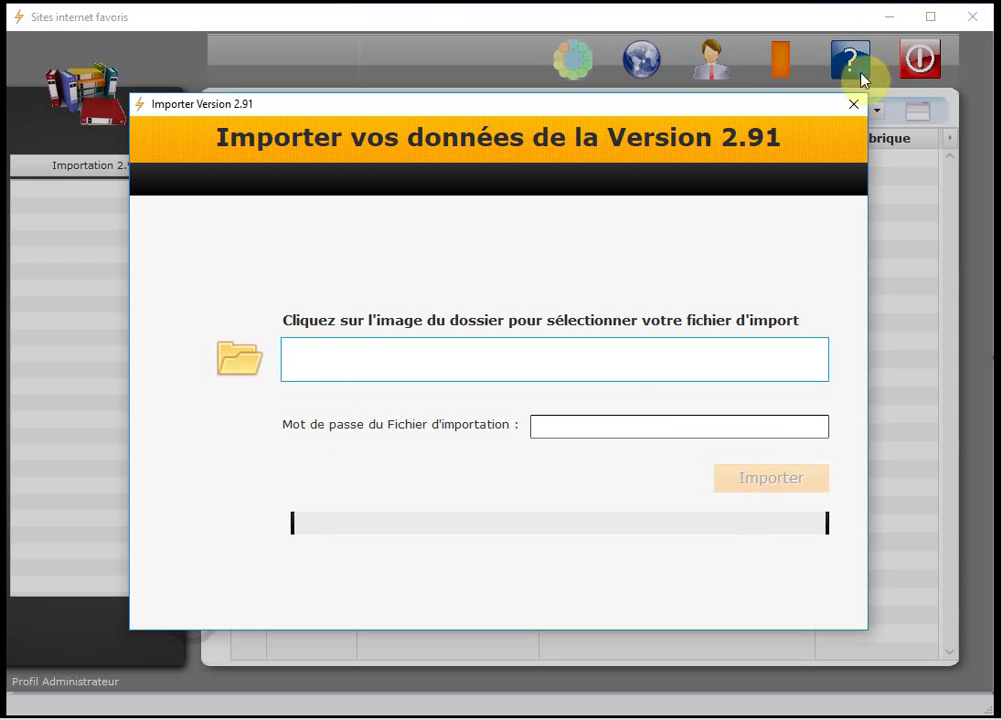
pyautogui.click(853, 105)
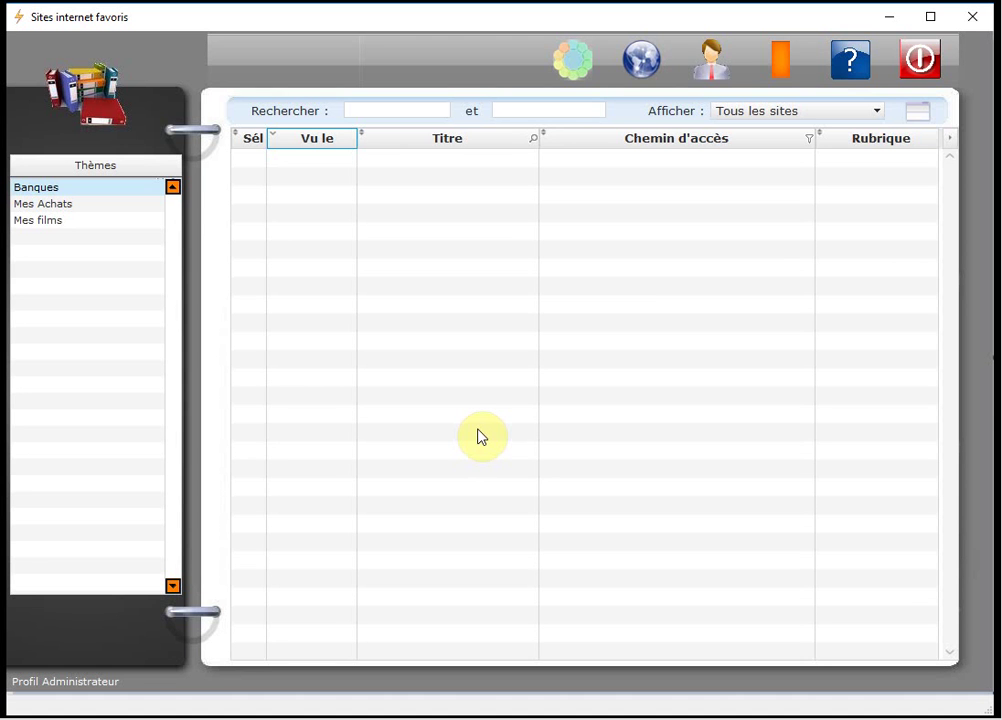
# Create a new favourite site named Amazone.
pyautogui.rightClick(444, 177)
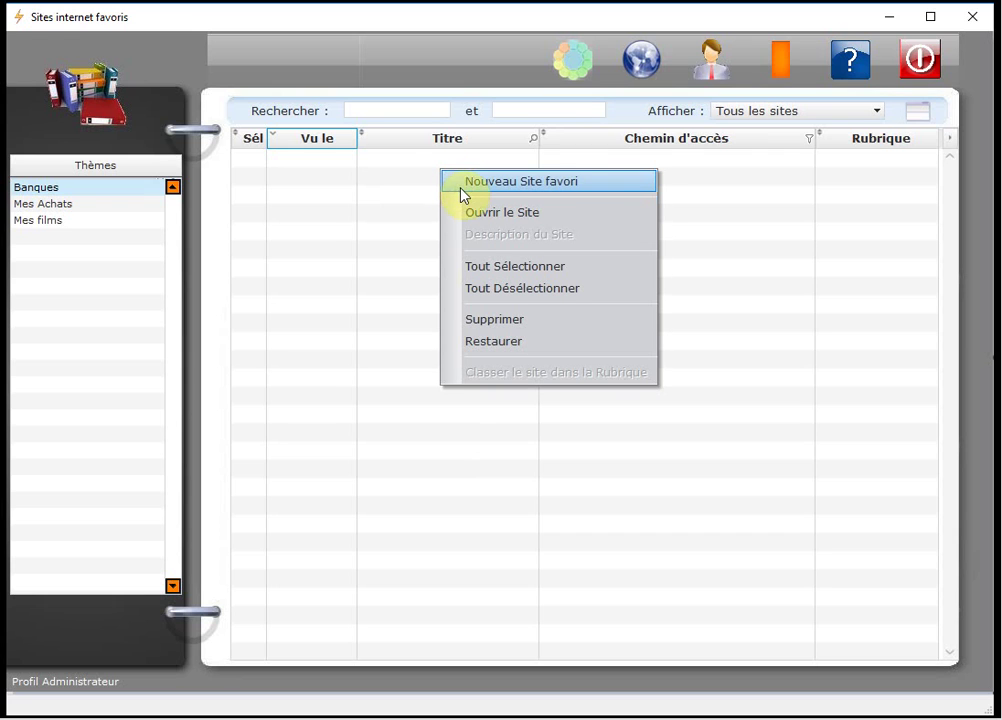
pyautogui.click(601, 192)
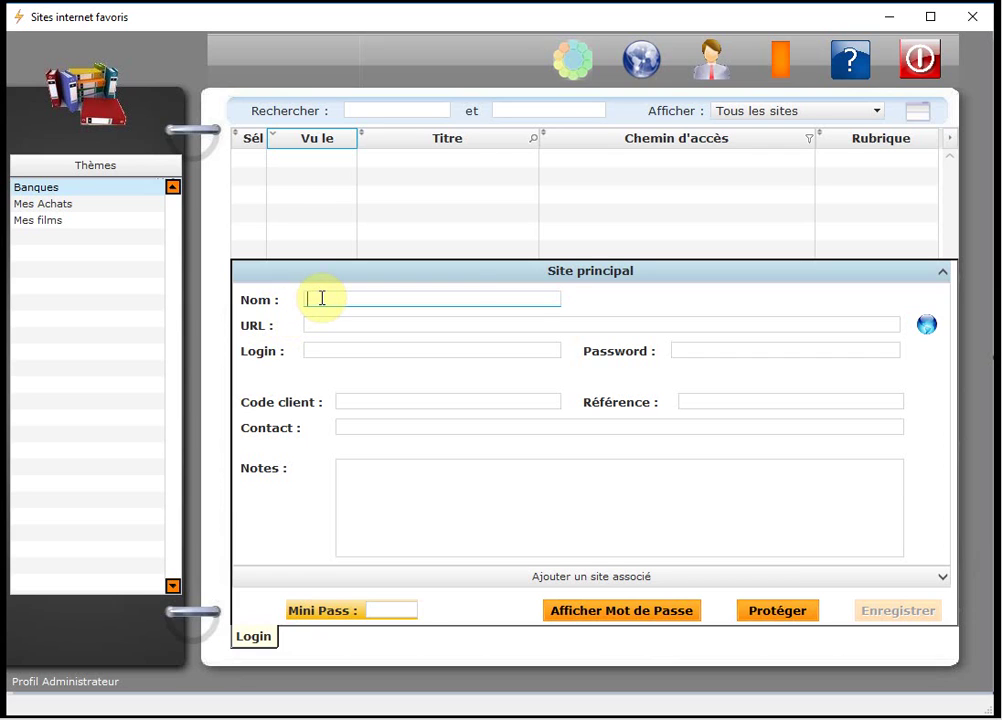
pyautogui.write('Amazone')
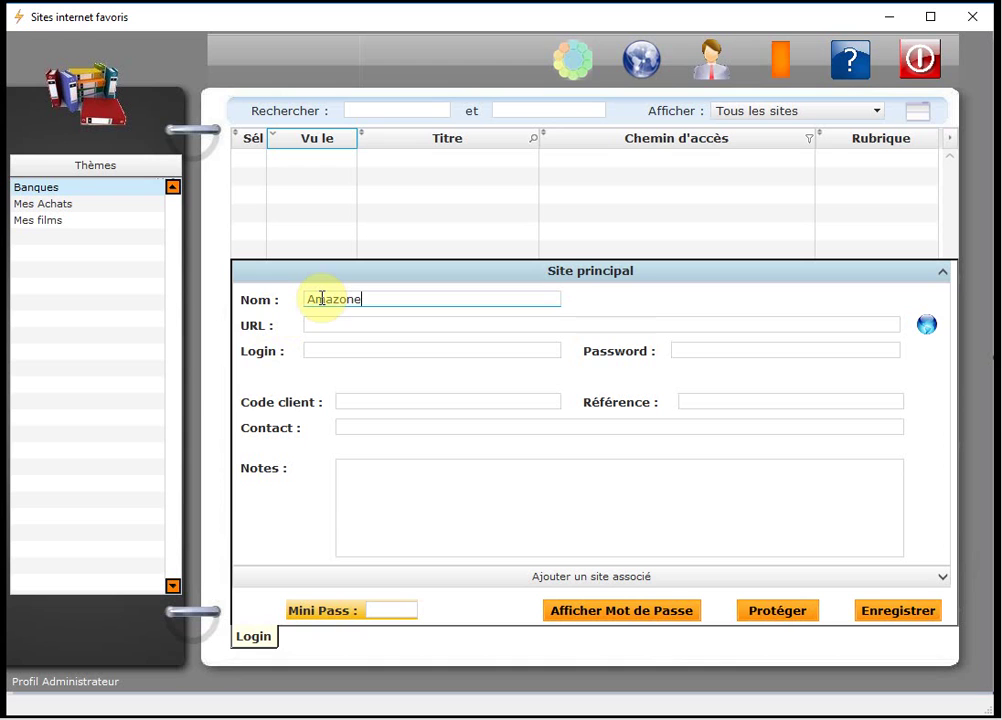
pyautogui.press('Tab')
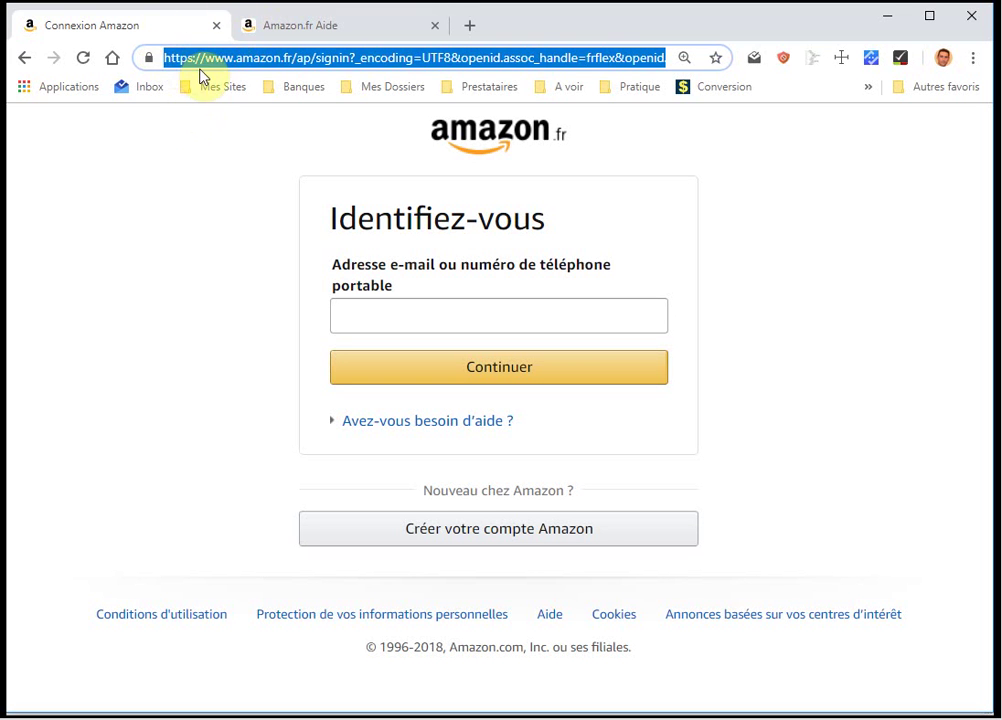
# Copy the Amazon sign-in address from Chrome's address bar and minimise Chrome.
pyautogui.click(216, 58)
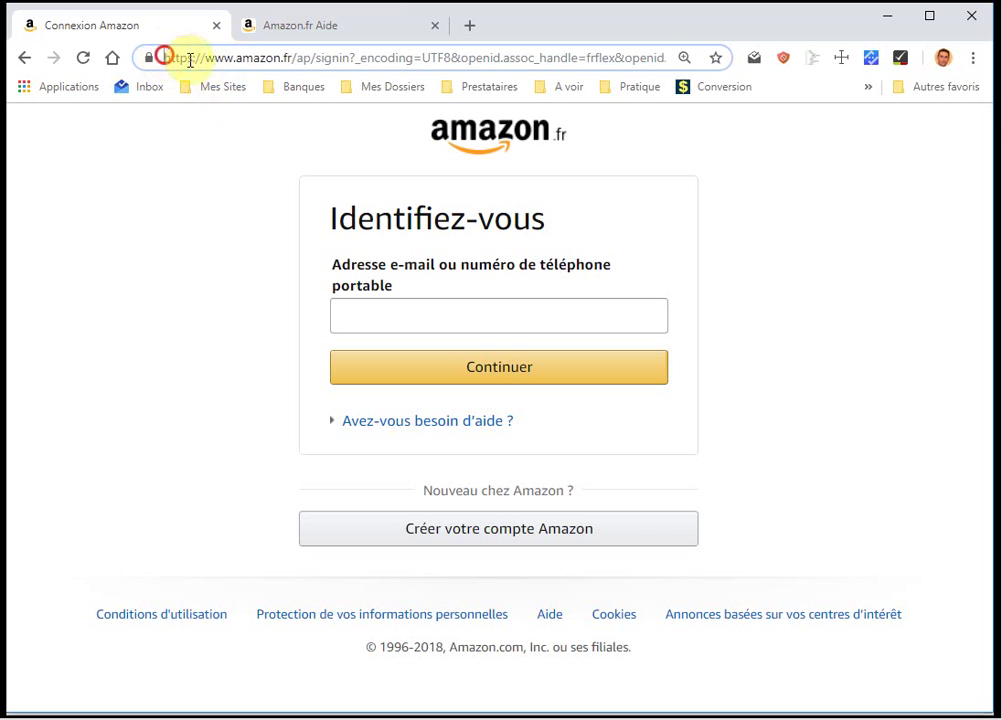
pyautogui.moveTo(161, 57); pyautogui.dragTo(820, 52)
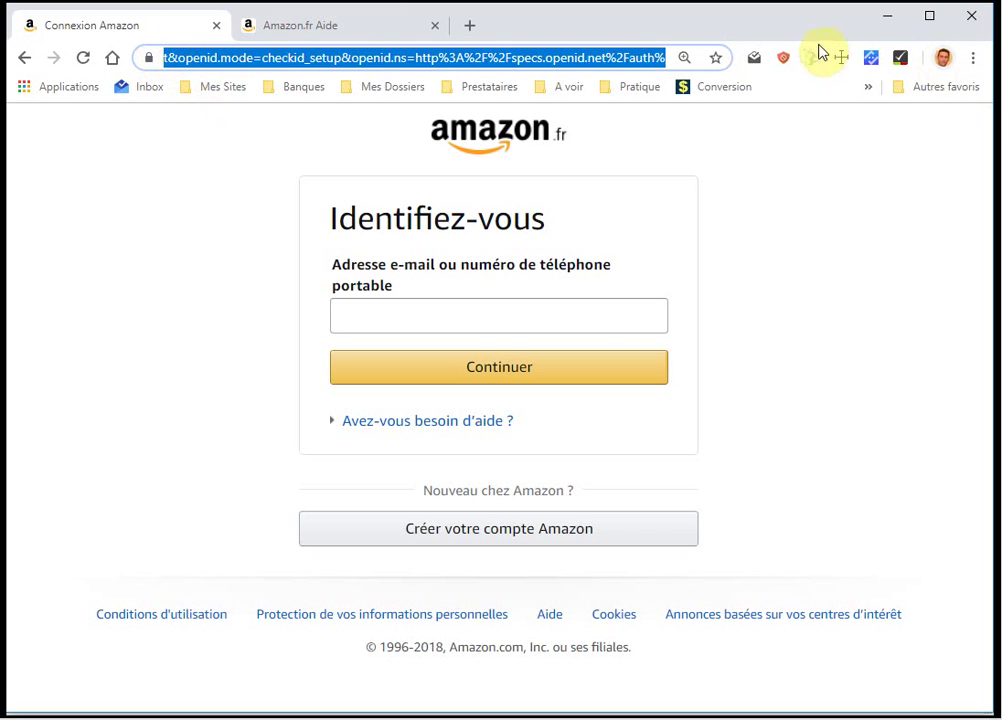
pyautogui.click(886, 15)
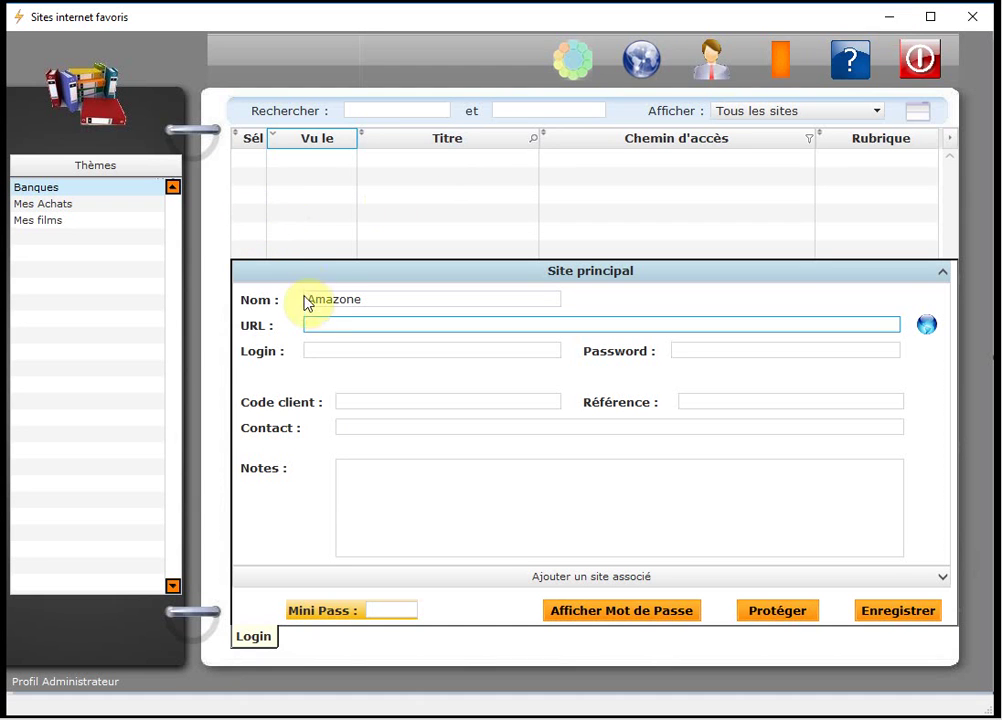
# Paste the Amazon sign-in URL and enter the site's login, password and customer code.
pyautogui.hotkey('ctrl', 'v')
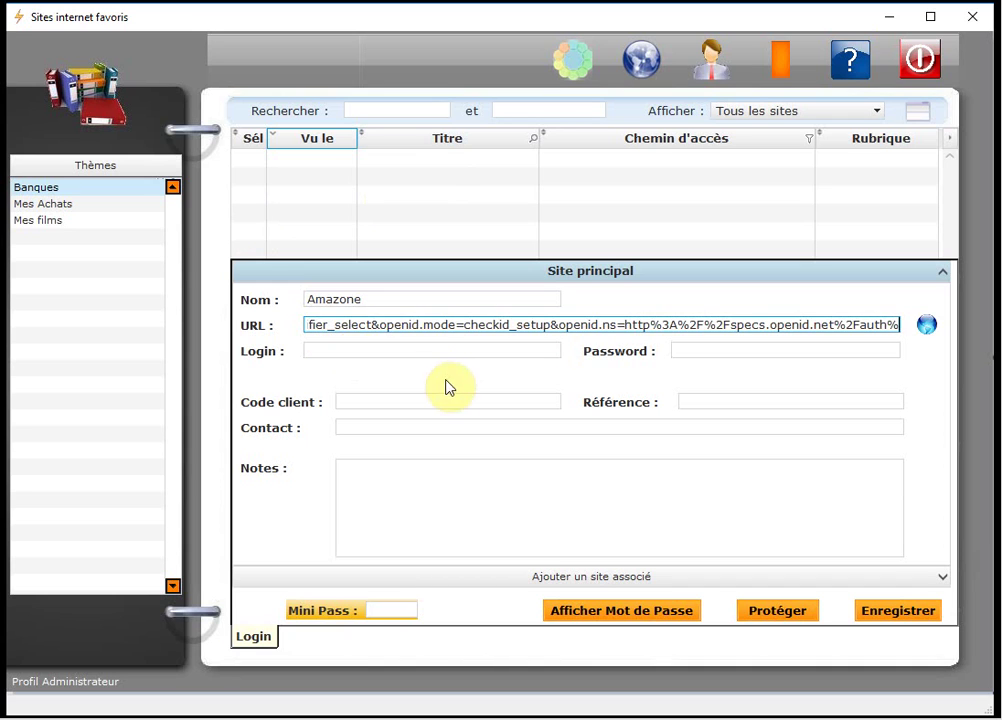
pyautogui.moveTo(358, 324); pyautogui.dragTo(186, 325)
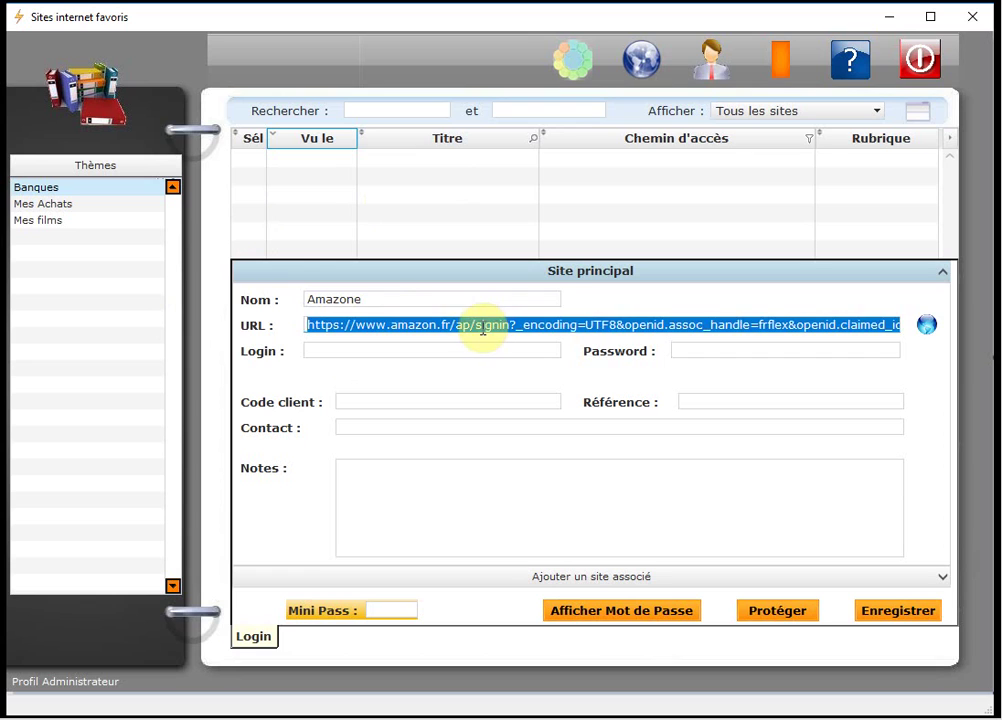
pyautogui.click(474, 325)
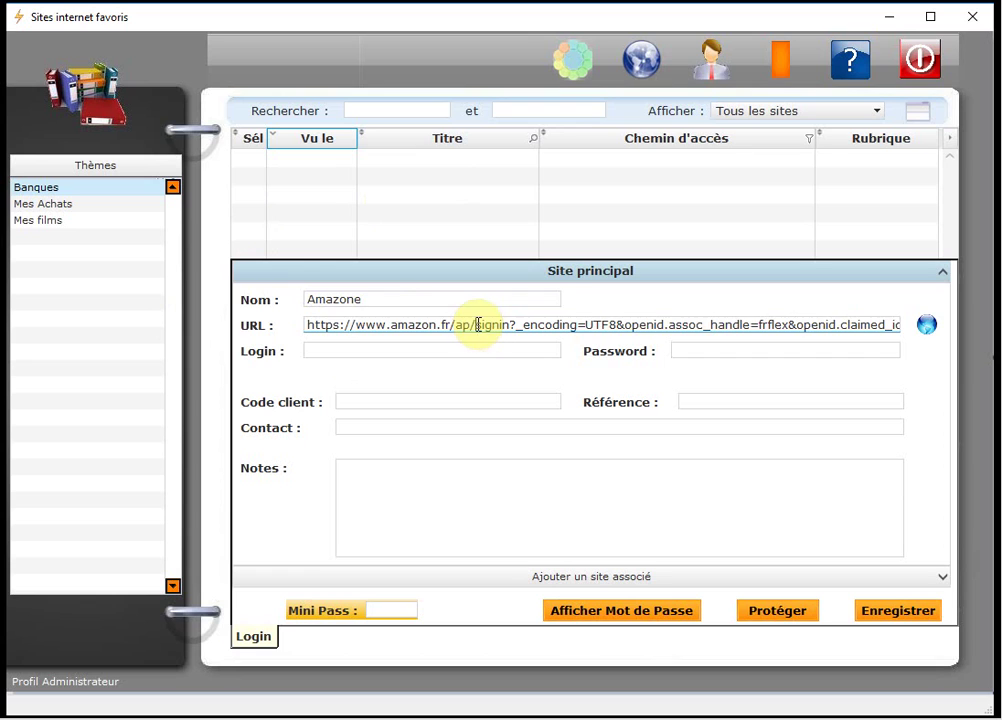
pyautogui.click(331, 351)
pyautogui.write('Alain')
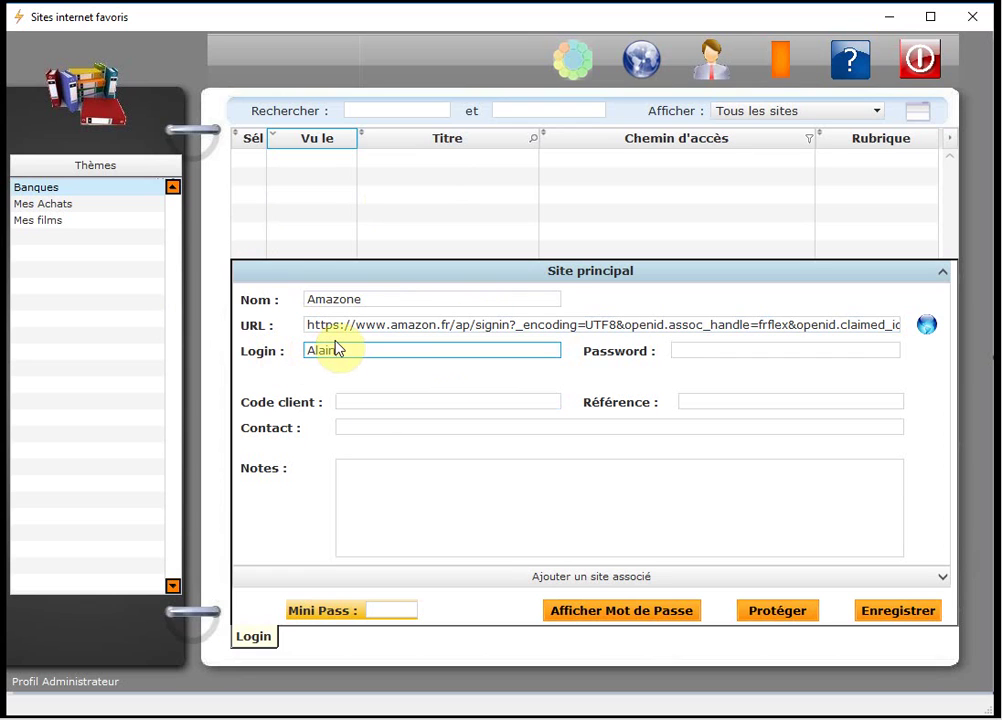
pyautogui.press('Tab')
pyautogui.write('******')
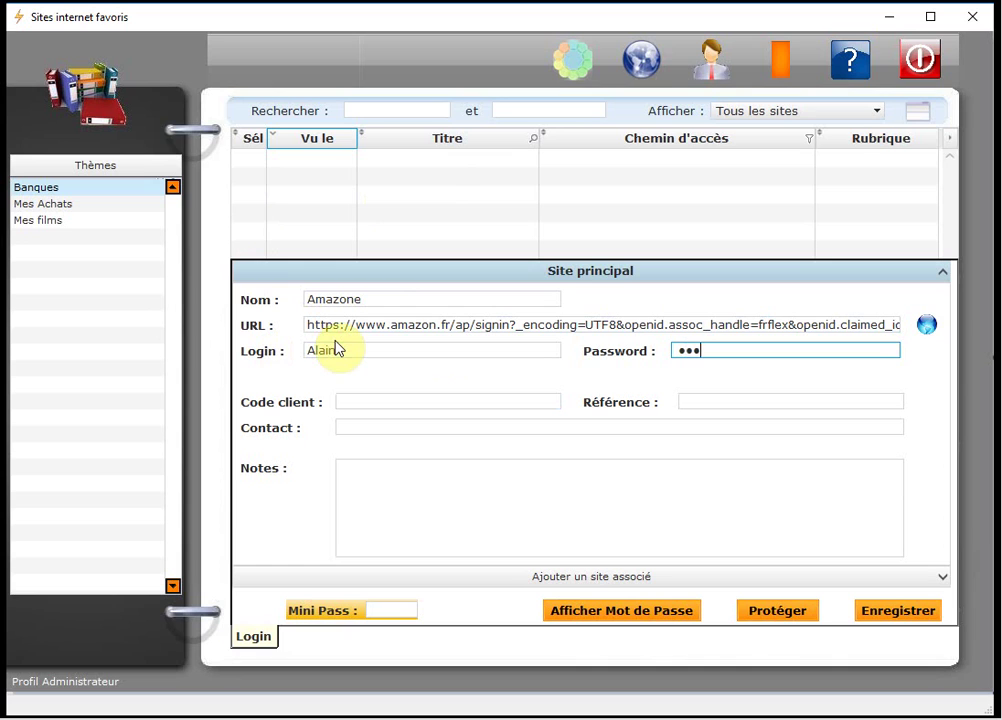
pyautogui.click(360, 404)
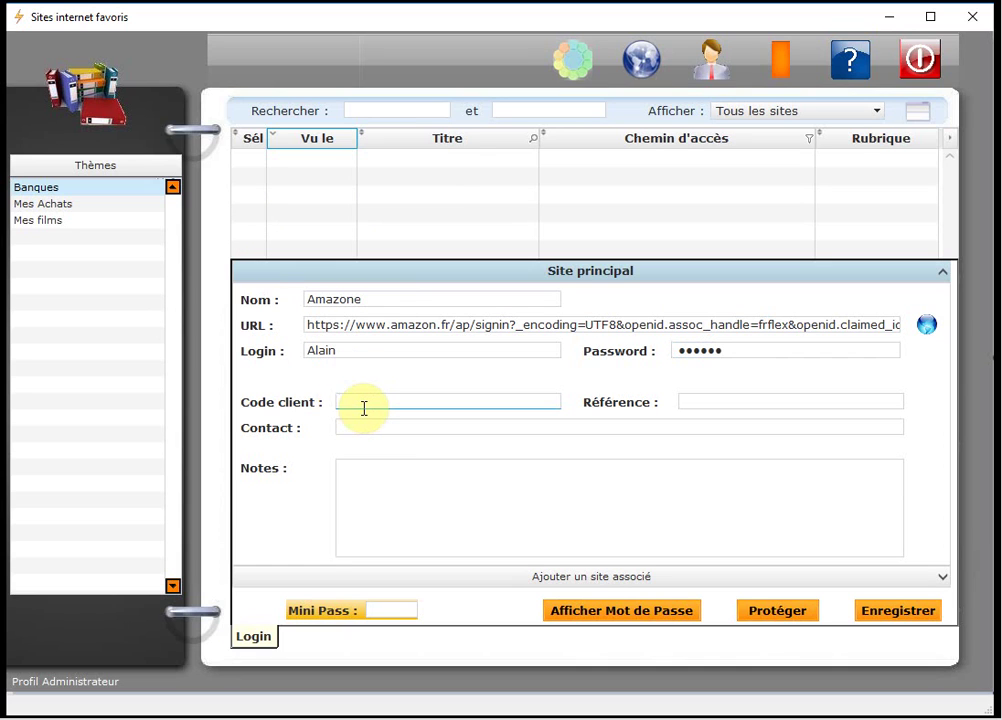
# Note the last order number and its 15/10 delivery in Notes, then save the site.
pyautogui.click(722, 402)
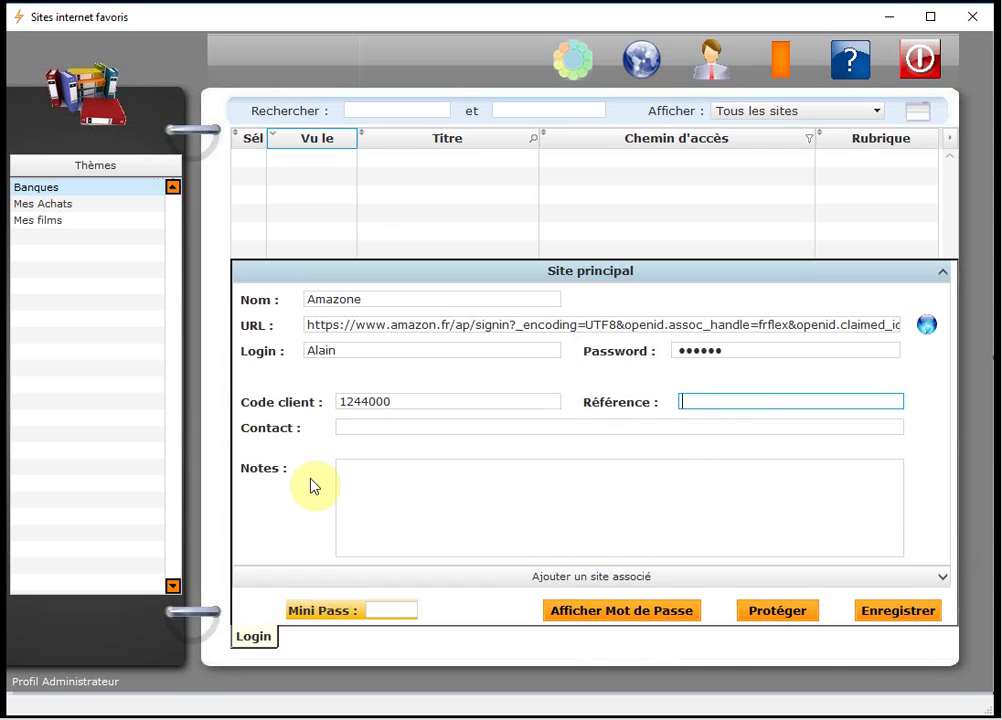
pyautogui.click(356, 427)
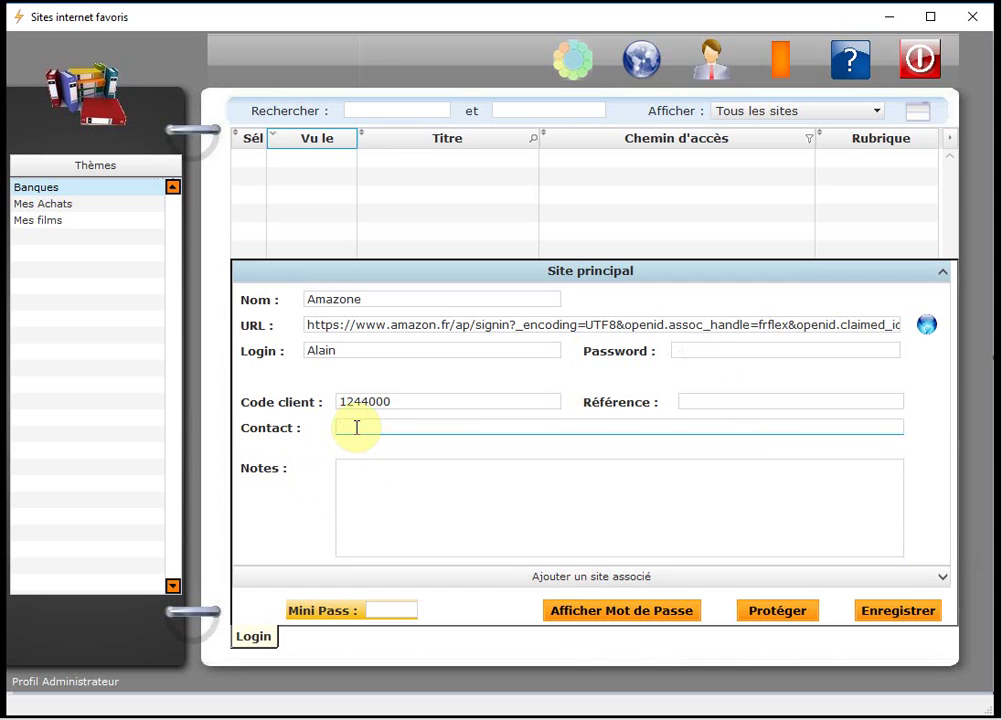
pyautogui.click(383, 487)
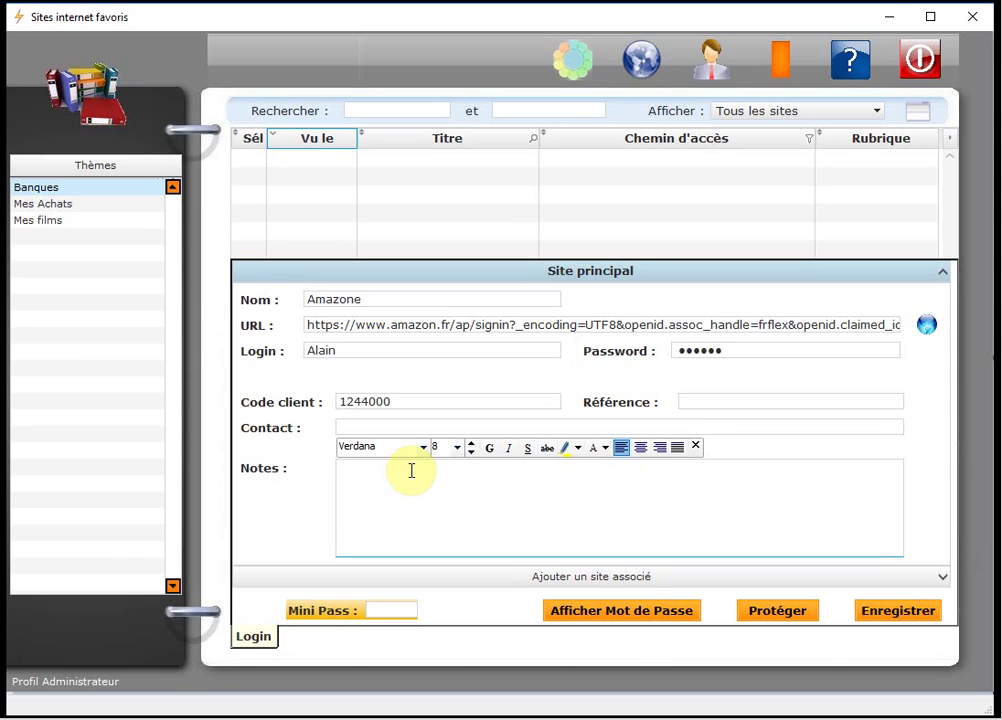
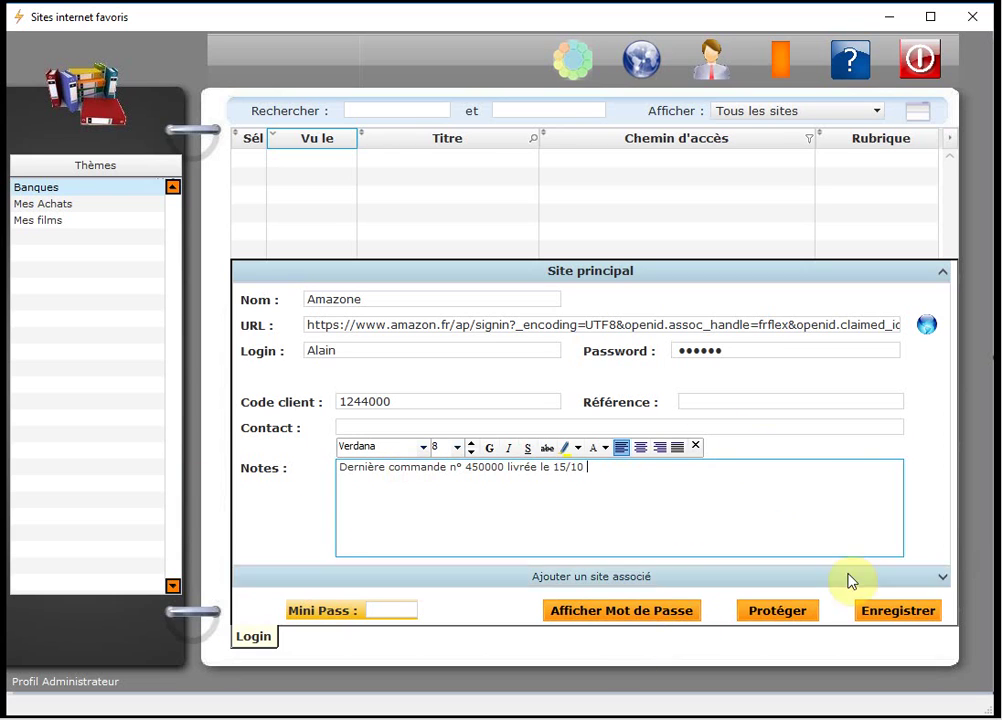
pyautogui.click(895, 611)
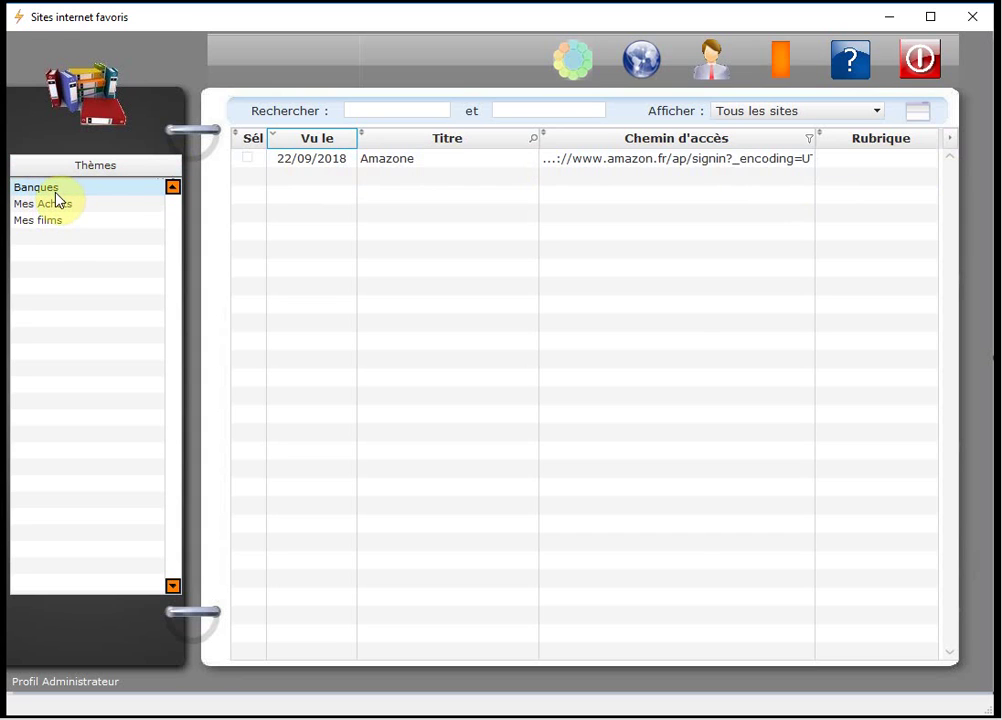
# Select theme Mes Achats, rubric Compte Client, and show only 'Les sites non classés'.
pyautogui.click(40, 205)
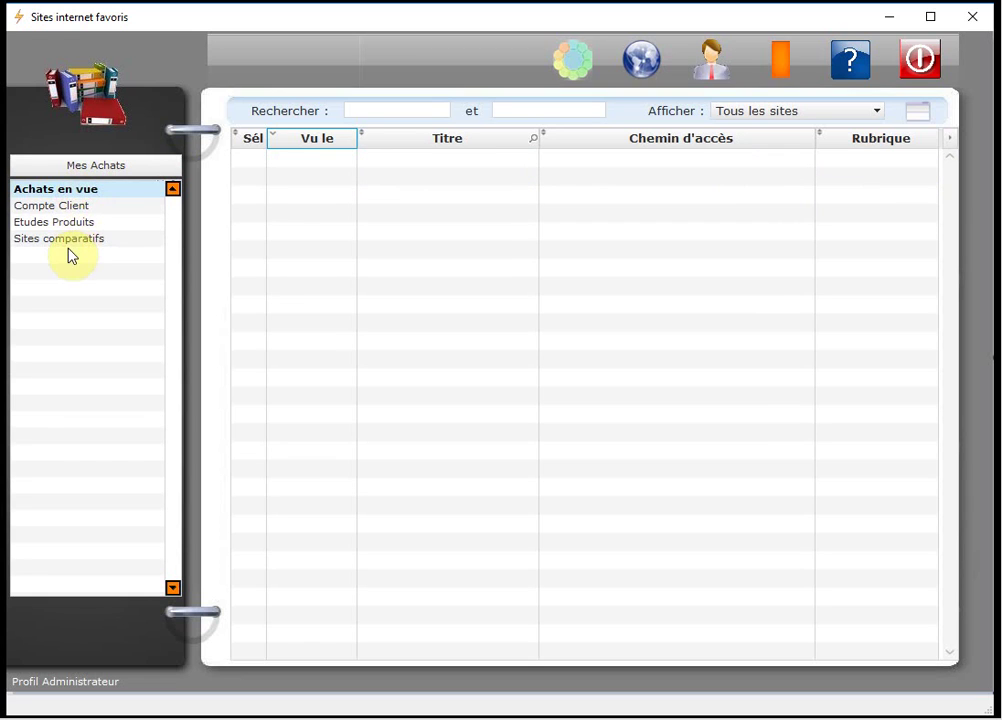
pyautogui.click(65, 208)
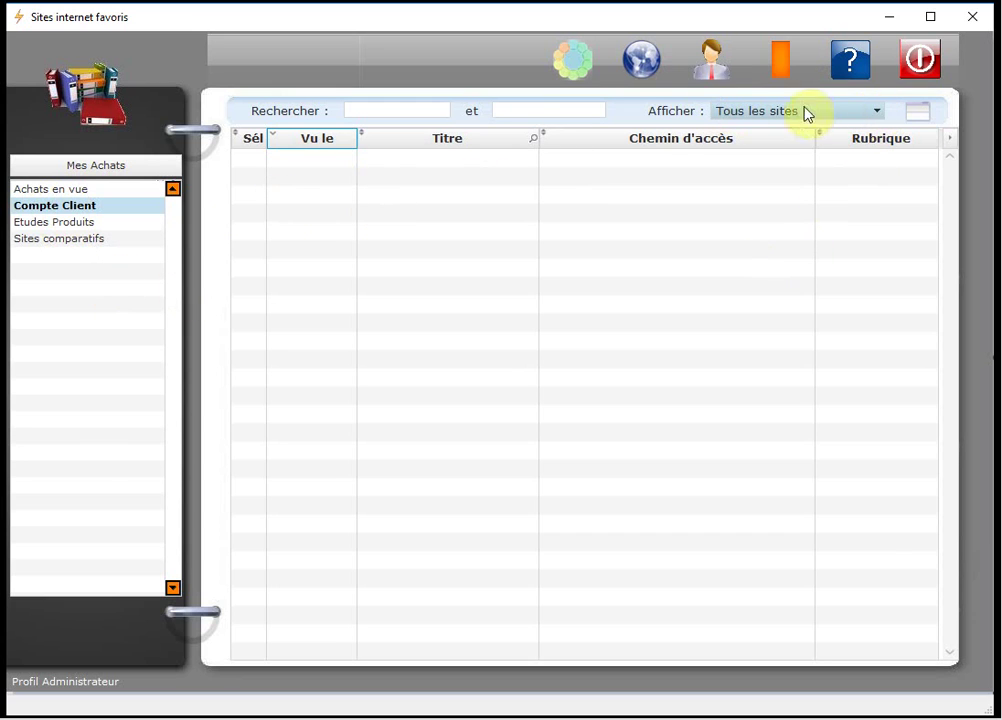
pyautogui.click(879, 113)
pyautogui.click(879, 113)
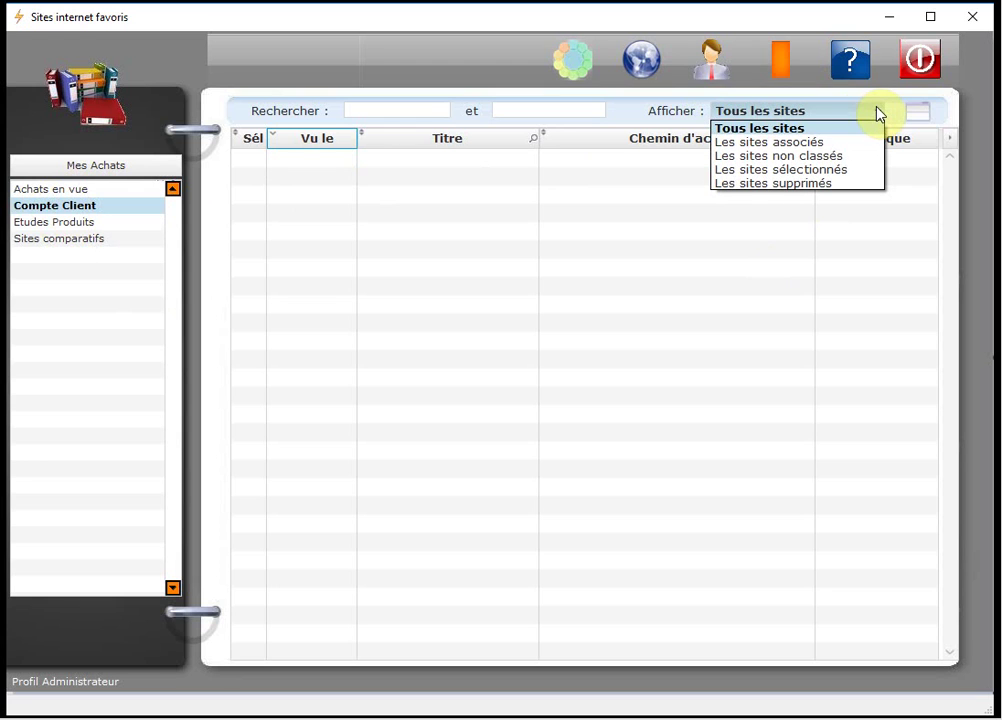
pyautogui.click(852, 158)
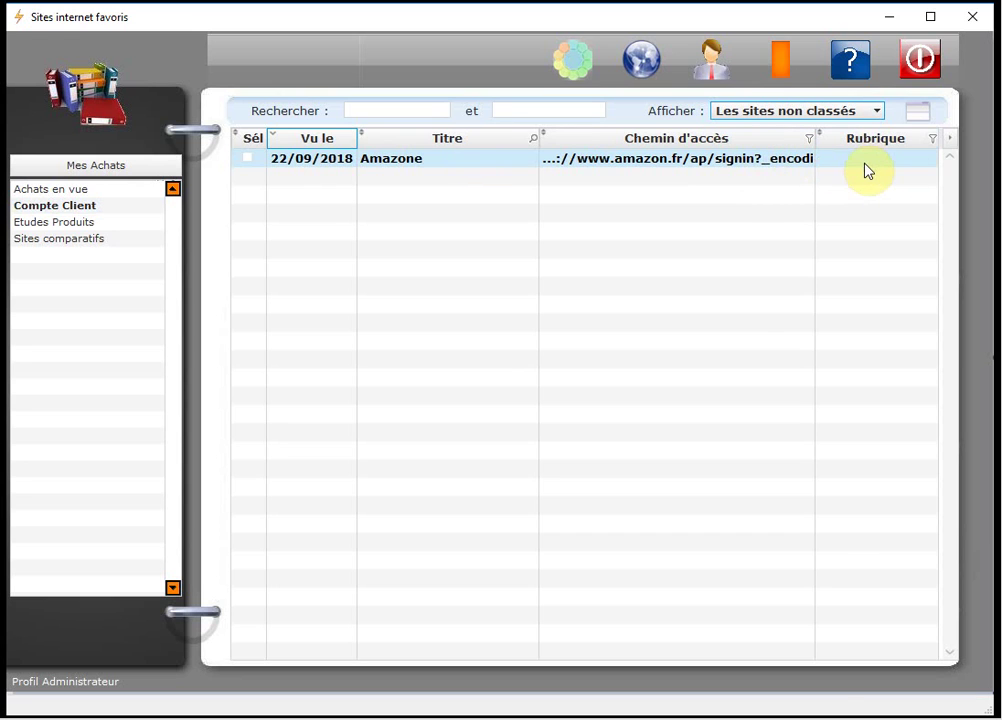
# Classify Amazone under the Compte Client rubric and open its detail form.
pyautogui.rightClick(672, 163)
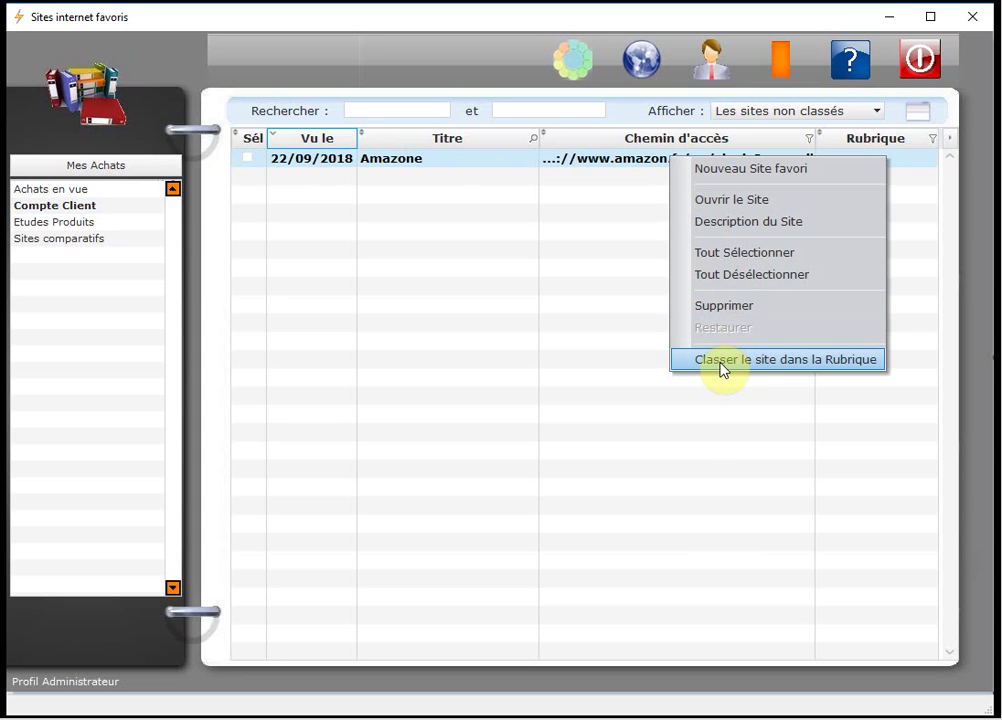
pyautogui.click(866, 368)
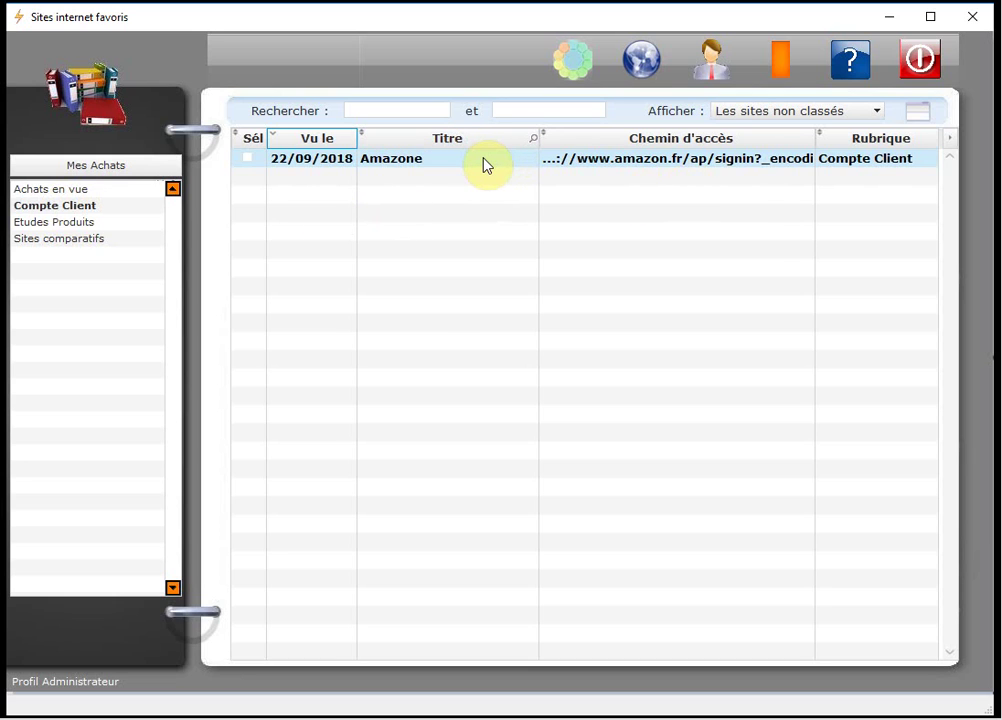
pyautogui.click(918, 114)
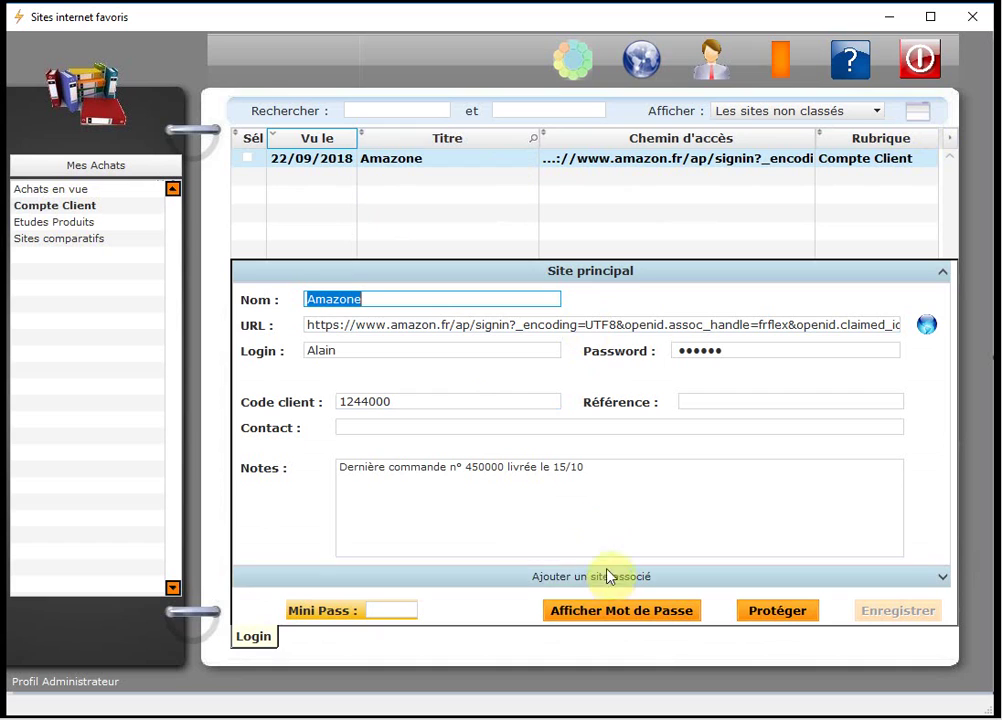
# Add an associated site to Amazone named 'Amazone : Support Technique'.
pyautogui.click(547, 578)
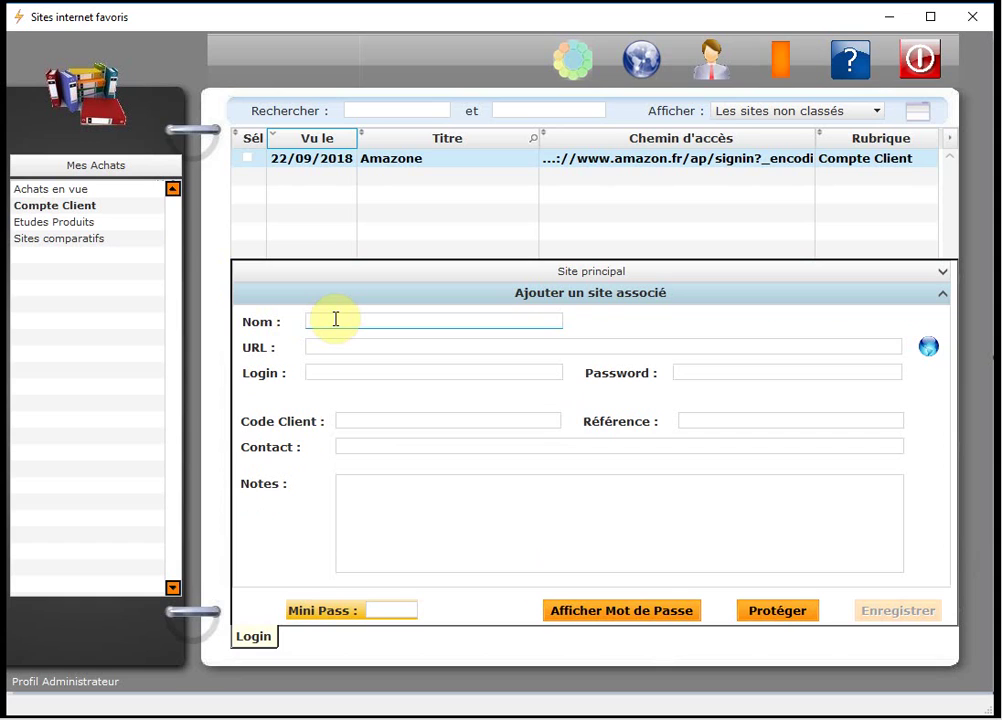
pyautogui.write('Amazone : Sup')
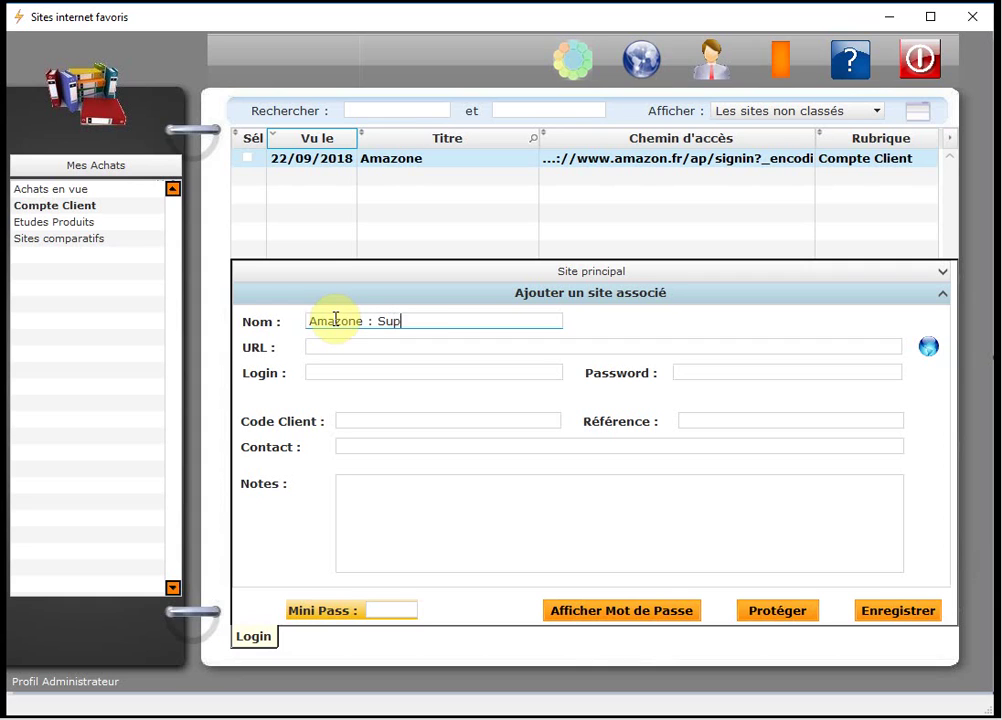
pyautogui.write('ort Technique')
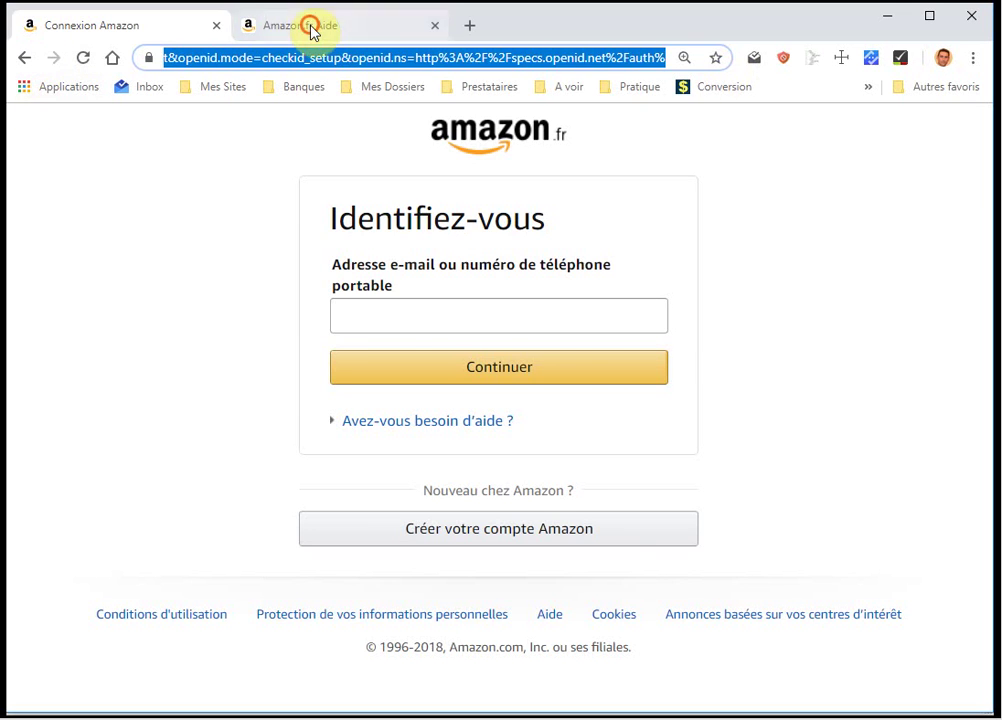
# Copy the Amazon.fr Aide page address from Chrome and minimise the browser.
pyautogui.click(307, 25)
pyautogui.click(200, 60)
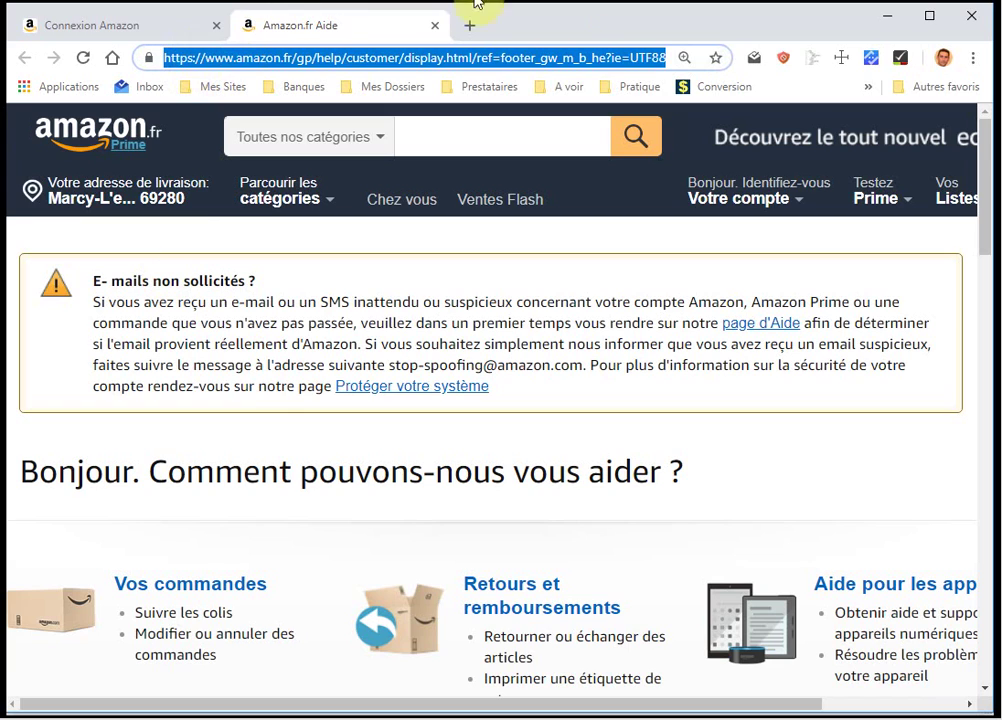
pyautogui.click(888, 18)
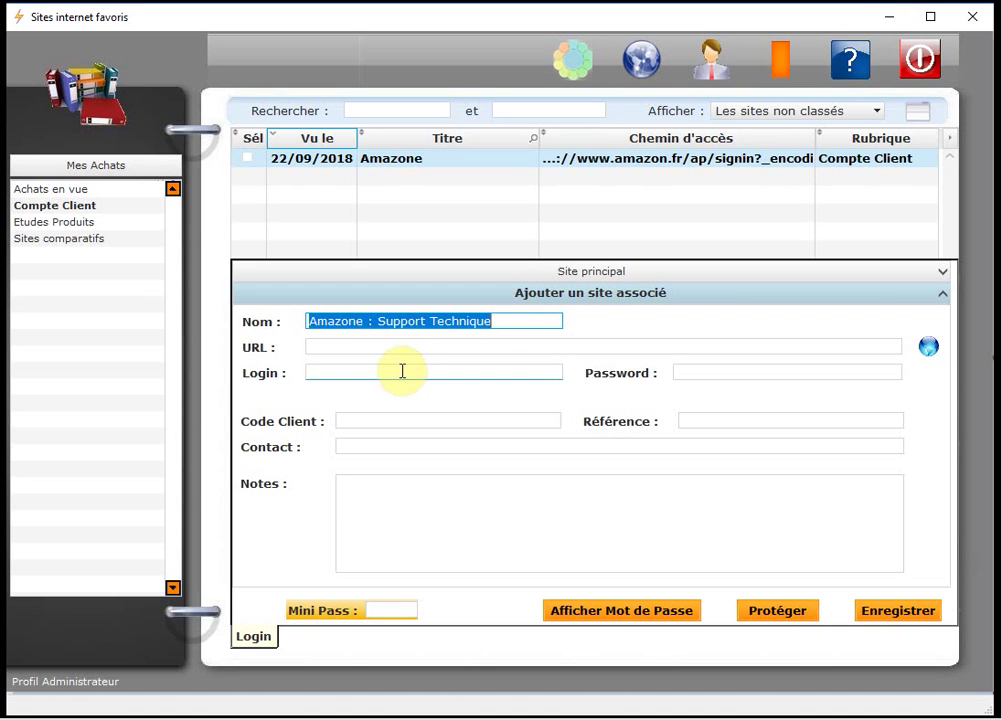
# Give the associated site the help page URL, login and password, save it, and reopen Amazone.
pyautogui.click(347, 347)
pyautogui.hotkey('ctrl', 'v')
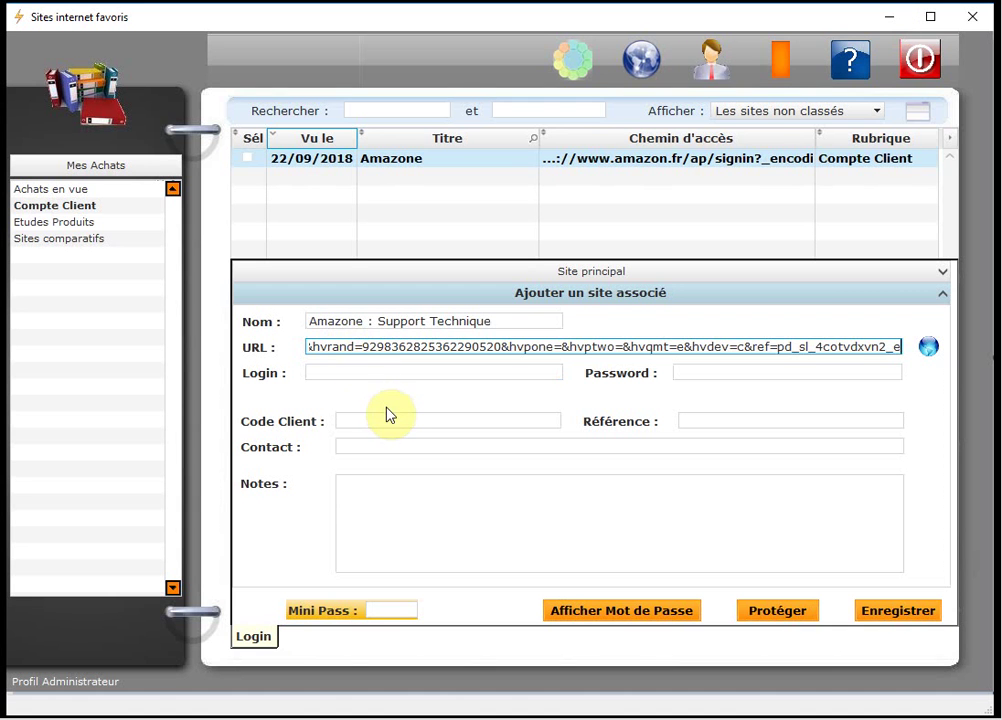
pyautogui.click(322, 372)
pyautogui.write('Alain')
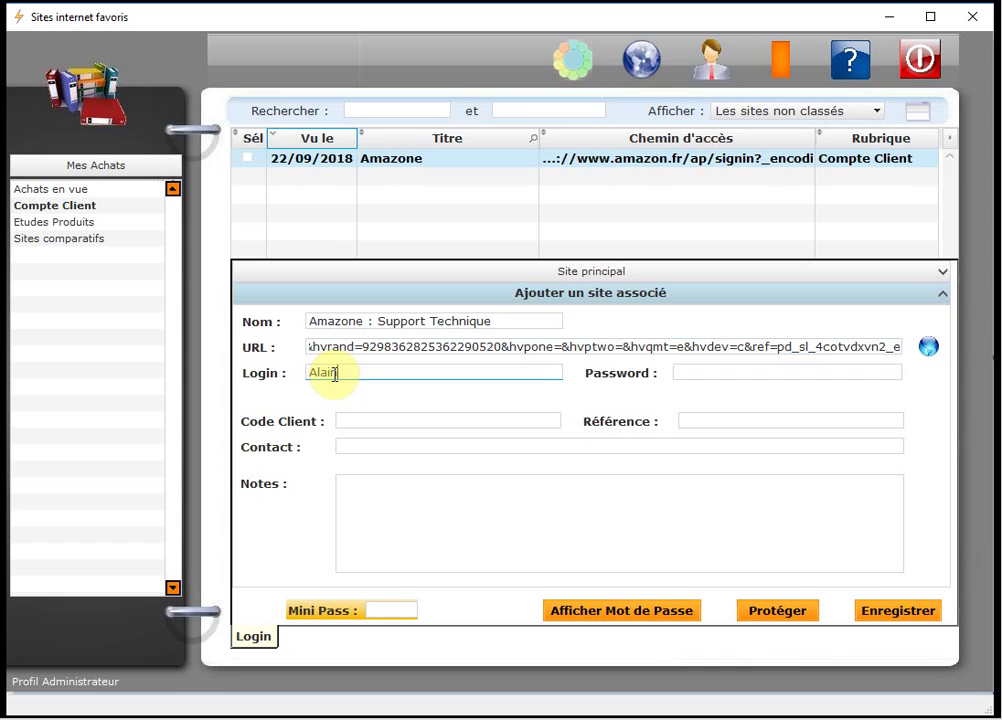
pyautogui.press('Tab')
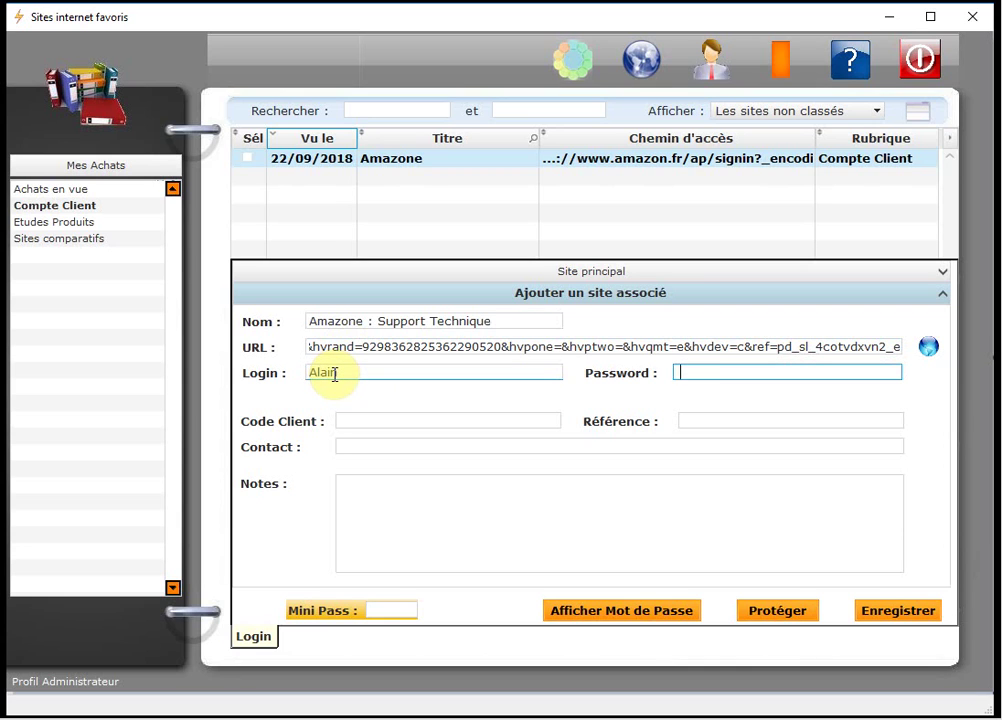
pyautogui.write('••••••')
pyautogui.click(906, 612)
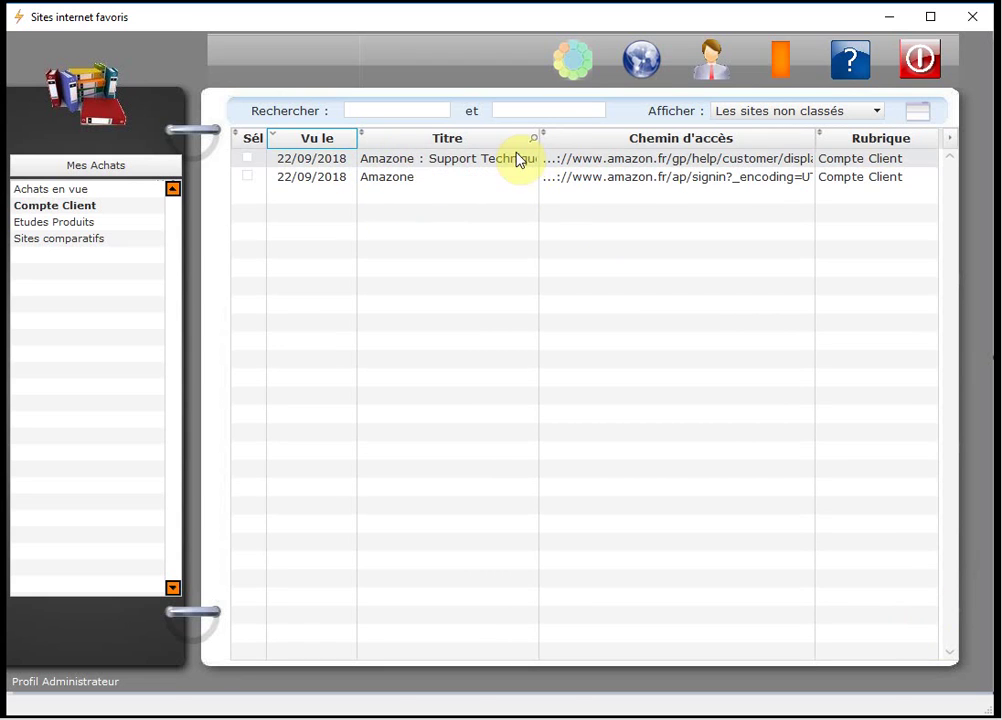
pyautogui.click(425, 186)
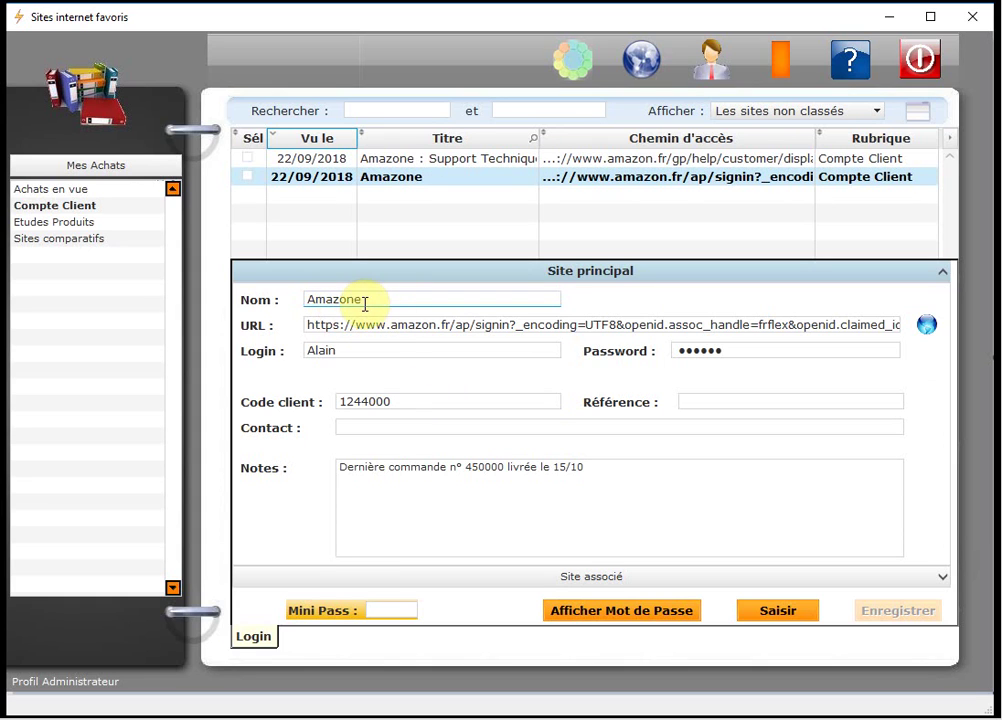
# Rename the main site from Amazone to 'Amazone : Mon compte' and save it.
pyautogui.click(366, 352)
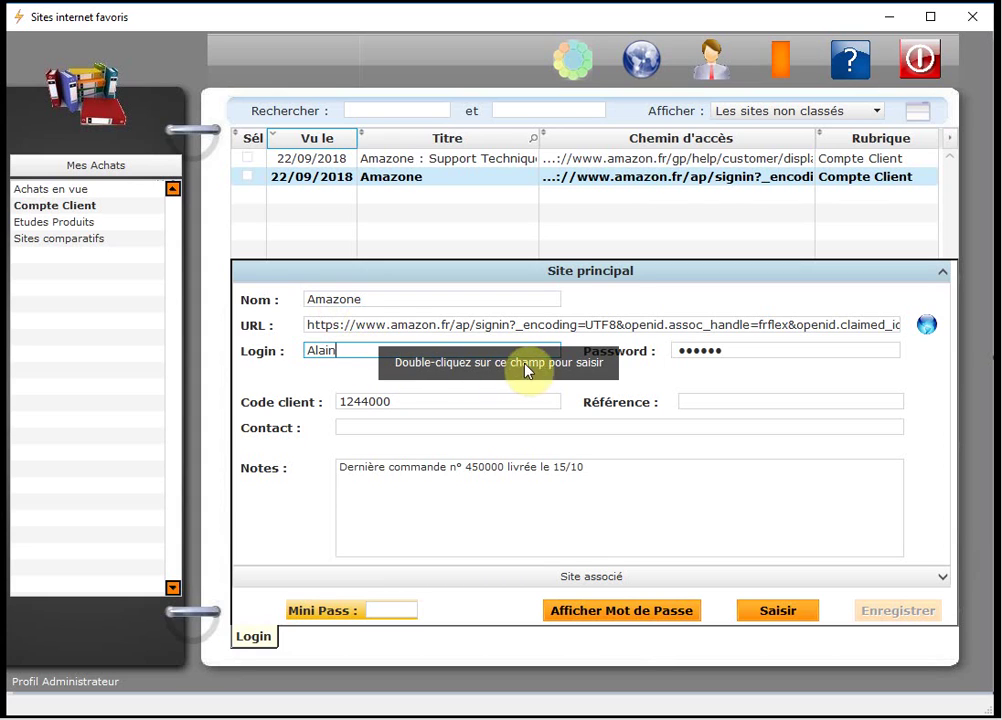
pyautogui.click(378, 297)
pyautogui.doubleClick(378, 297)
pyautogui.click(378, 298)
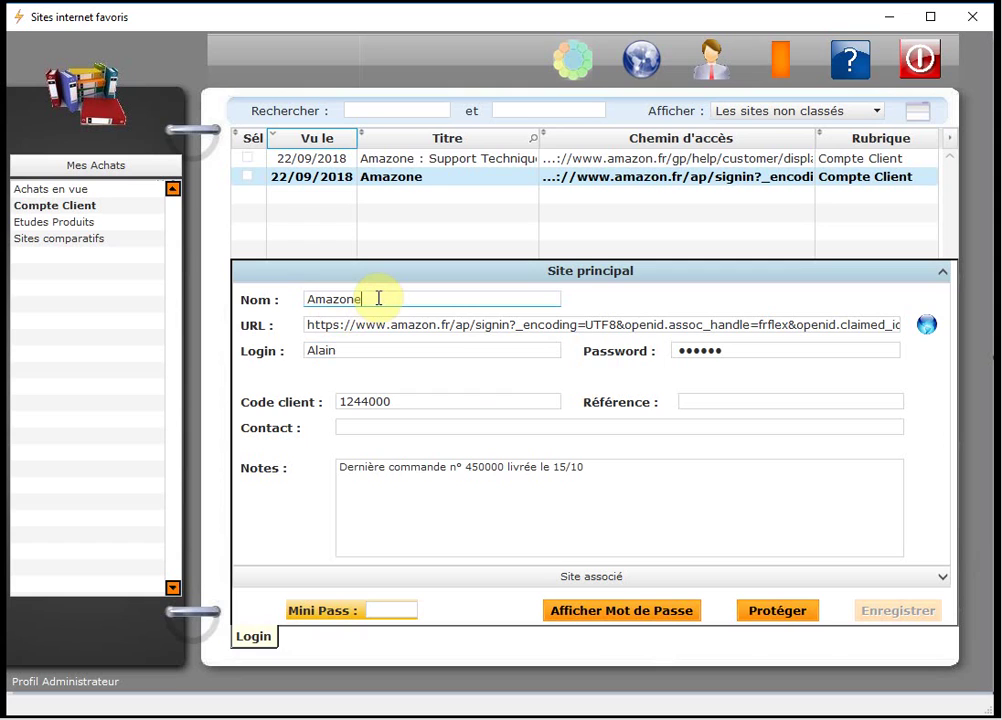
pyautogui.write(':')
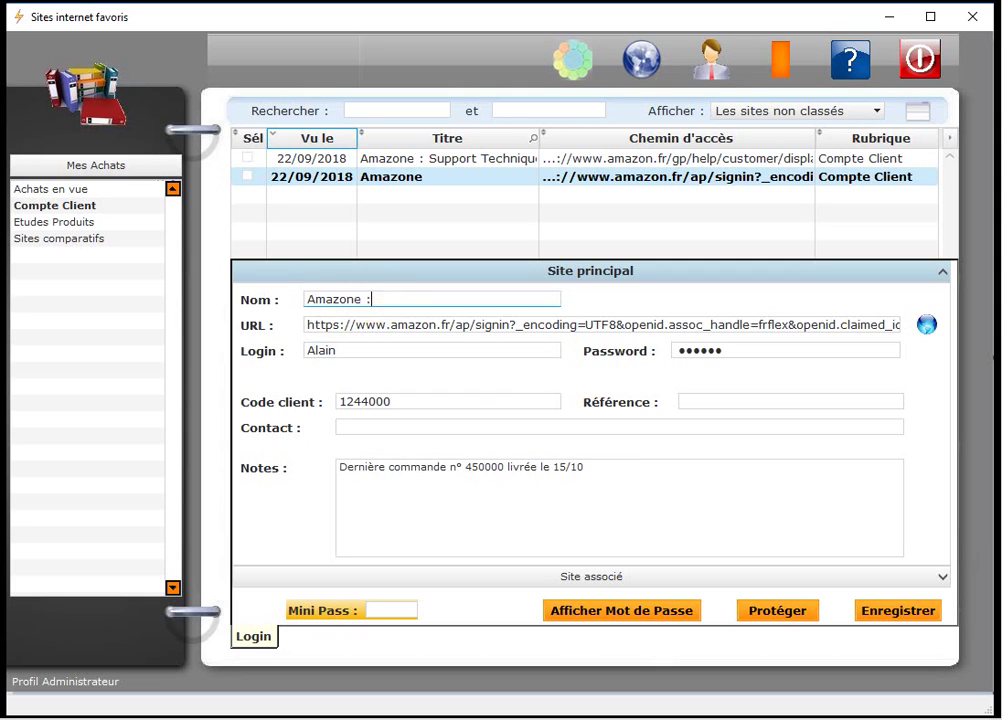
pyautogui.write(' Mon c')
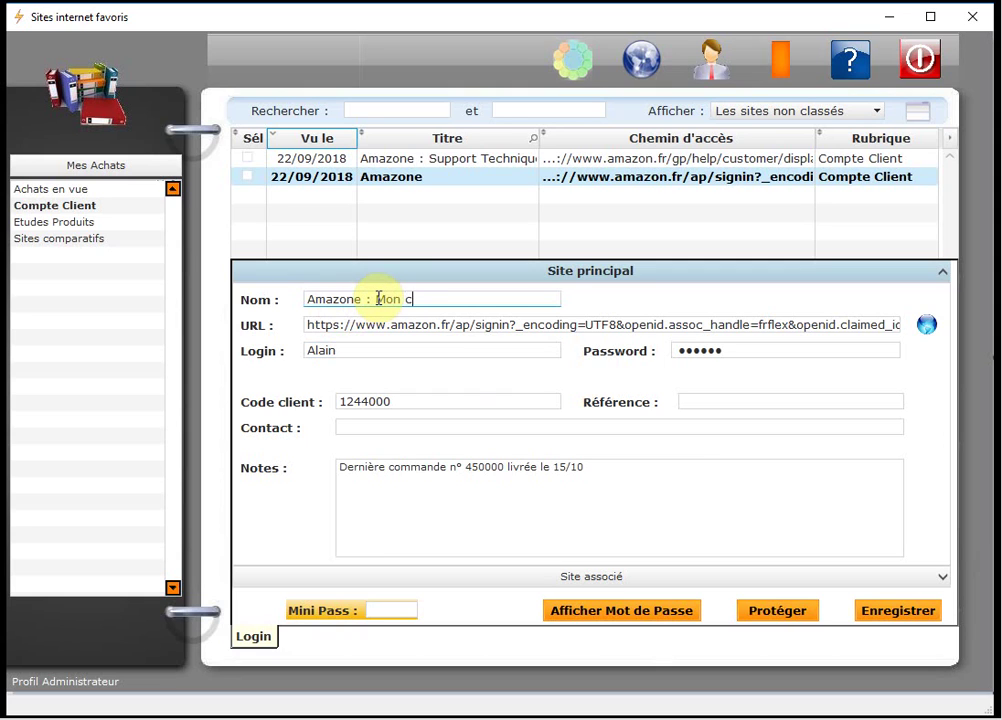
pyautogui.write('ompte')
pyautogui.click(891, 611)
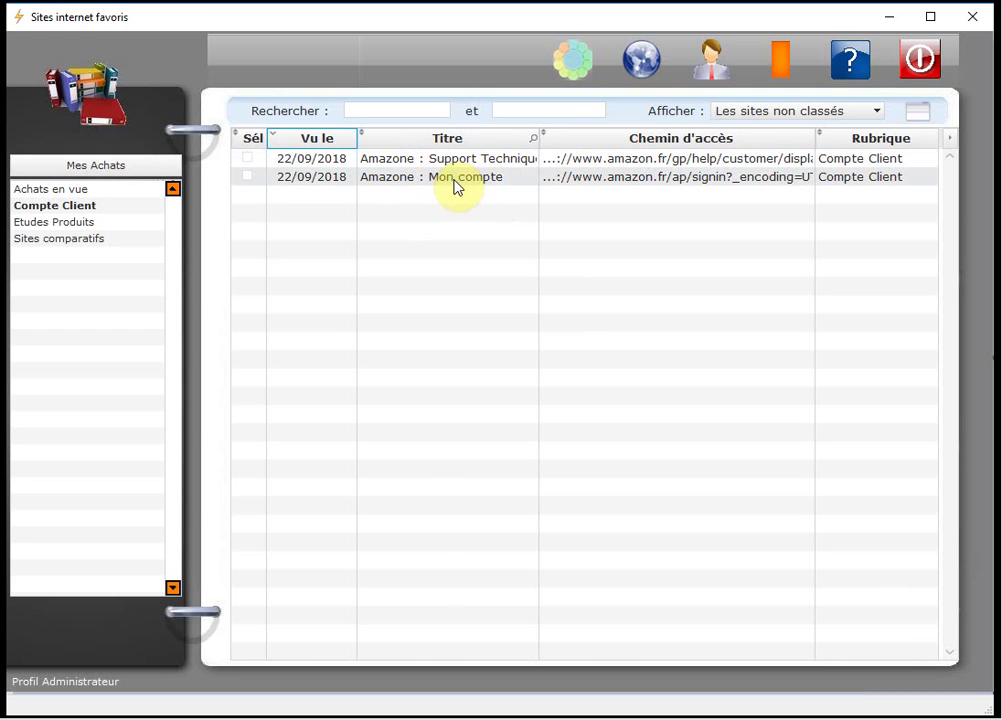
# Open Amazone : Mon compte and swap main and associated sites with Permuter.
pyautogui.click(459, 180)
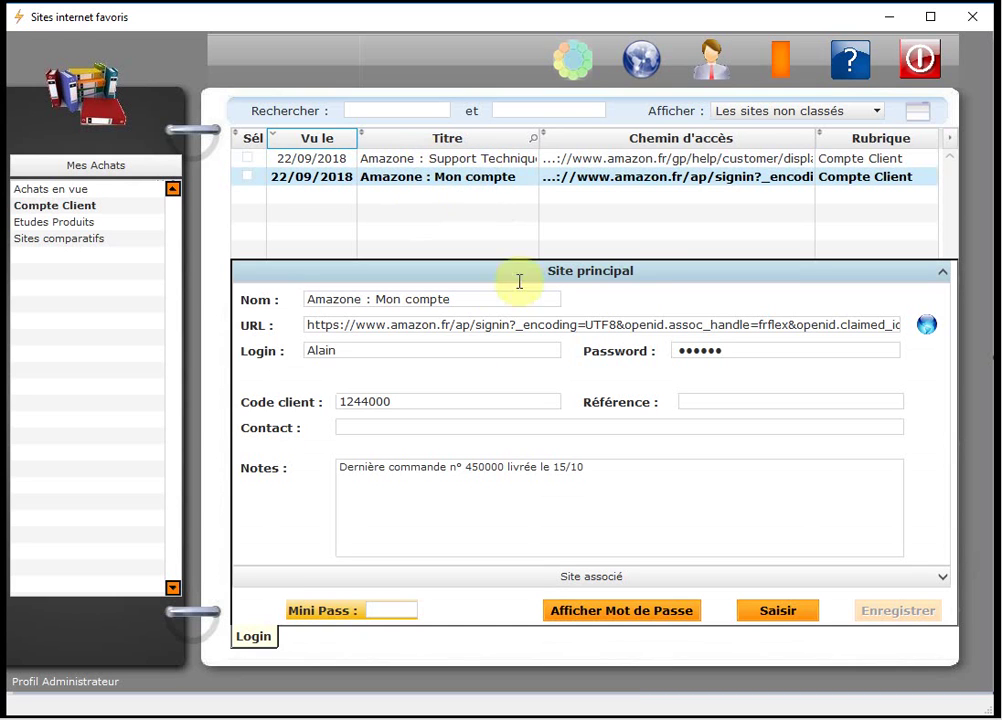
pyautogui.click(598, 578)
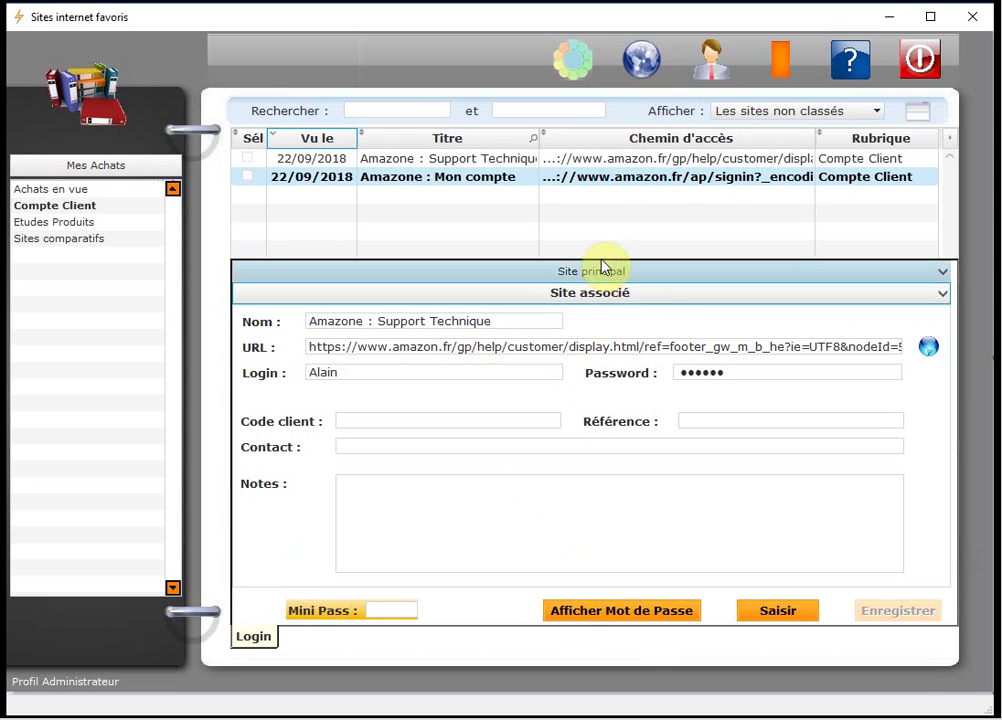
pyautogui.rightClick(671, 322)
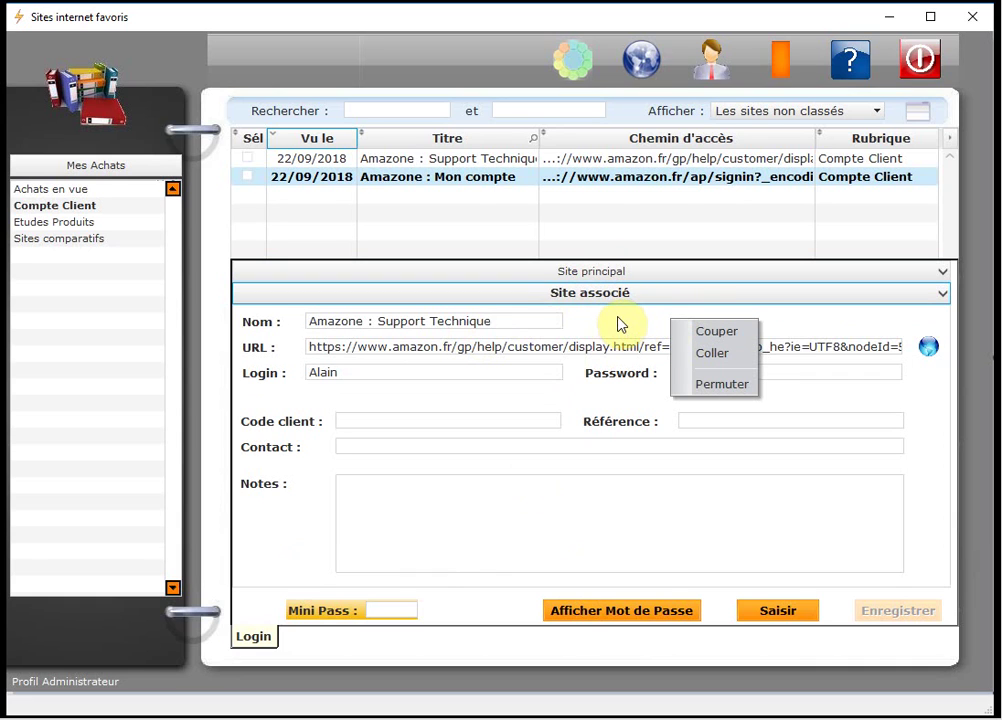
pyautogui.click(727, 392)
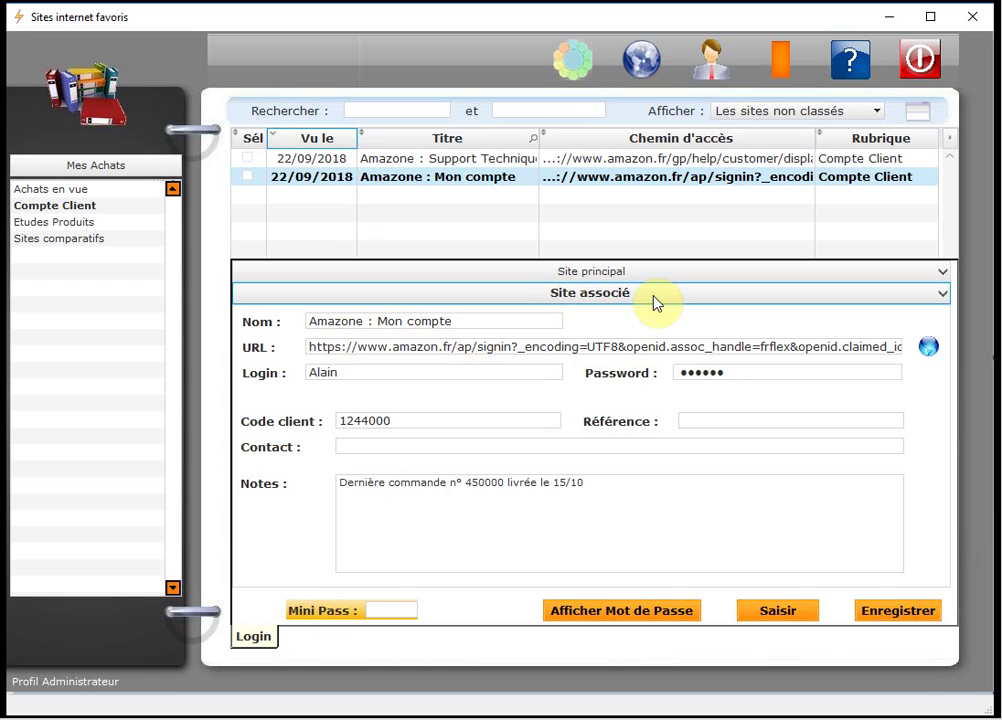
pyautogui.click(626, 276)
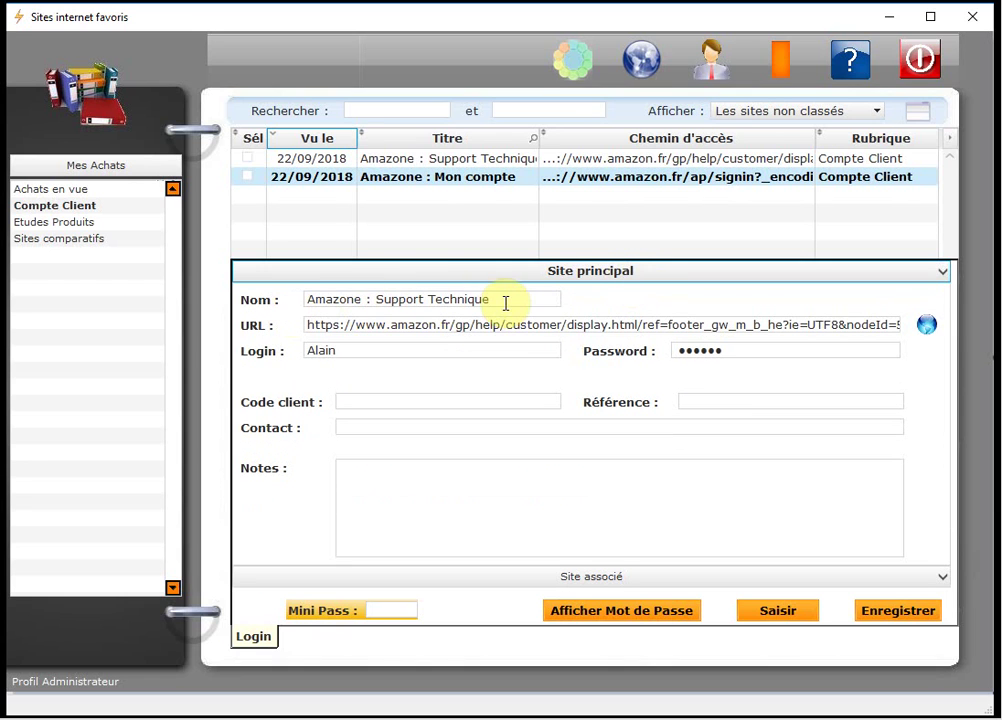
# Run Permuter again from the main site form and review both site panels.
pyautogui.rightClick(653, 297)
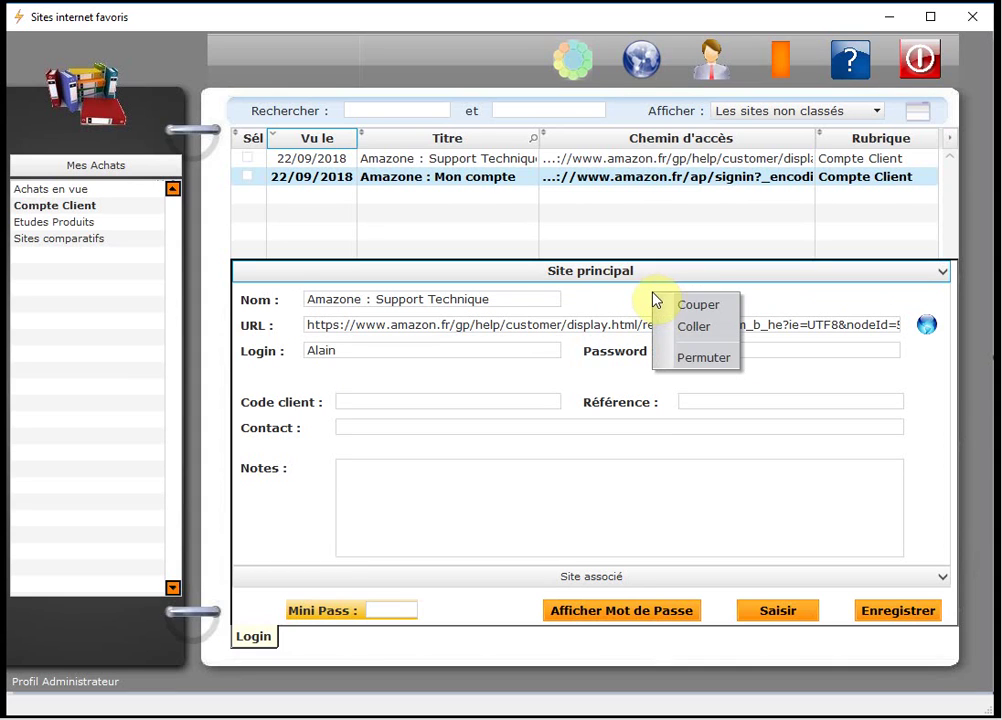
pyautogui.click(704, 360)
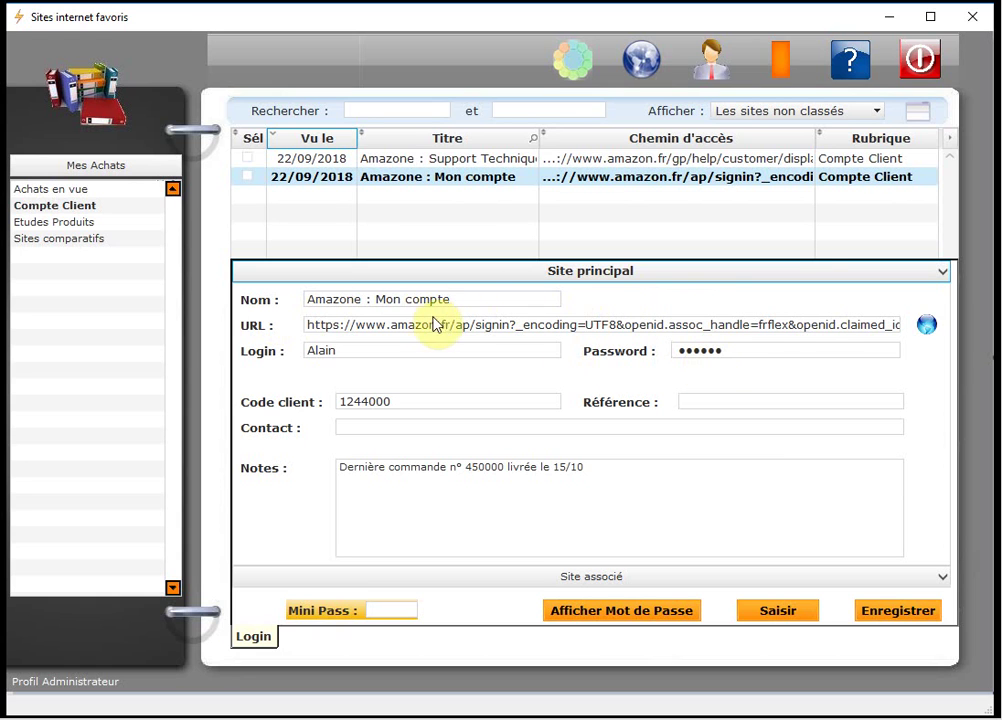
pyautogui.click(632, 577)
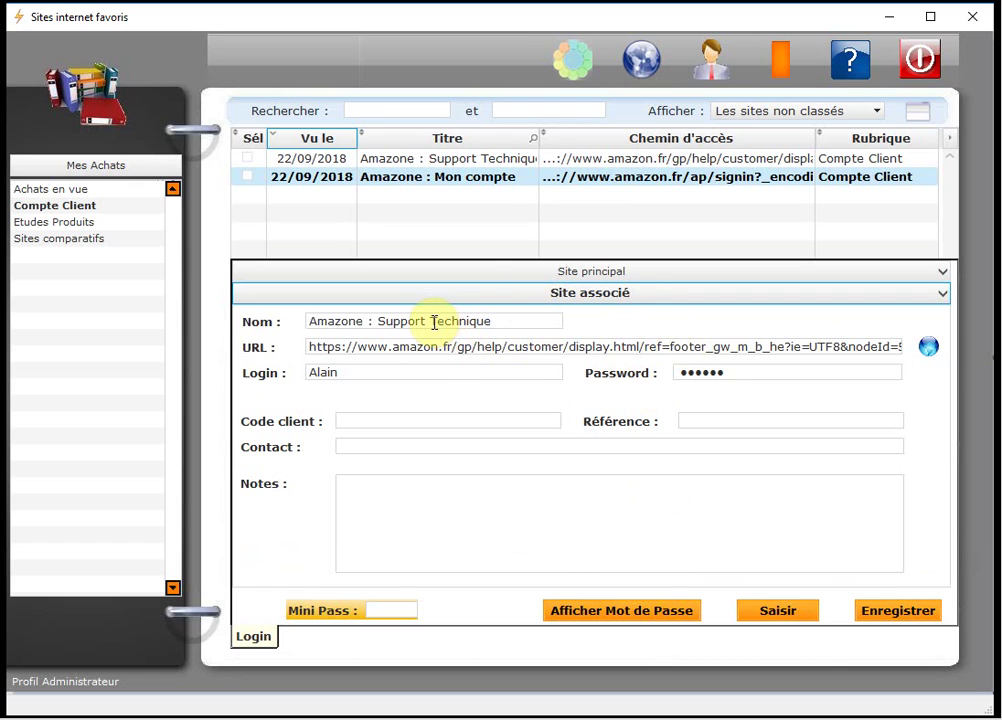
pyautogui.click(740, 271)
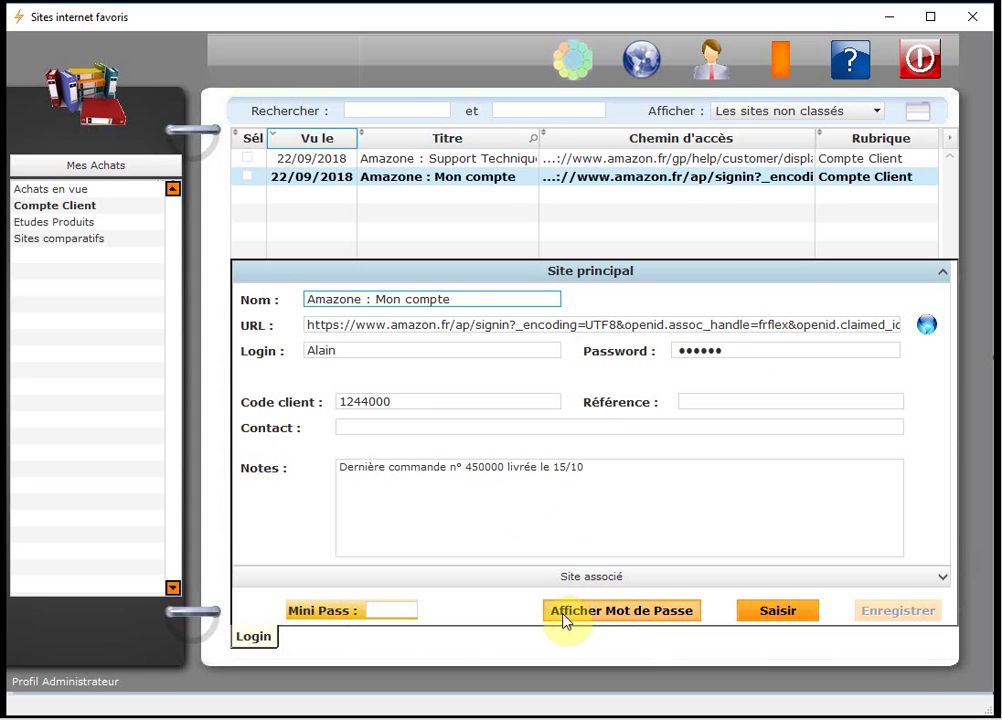
# Reveal the Mon compte password via the profile password, captcha and a new Mini Pass, then mask it.
pyautogui.click(614, 626)
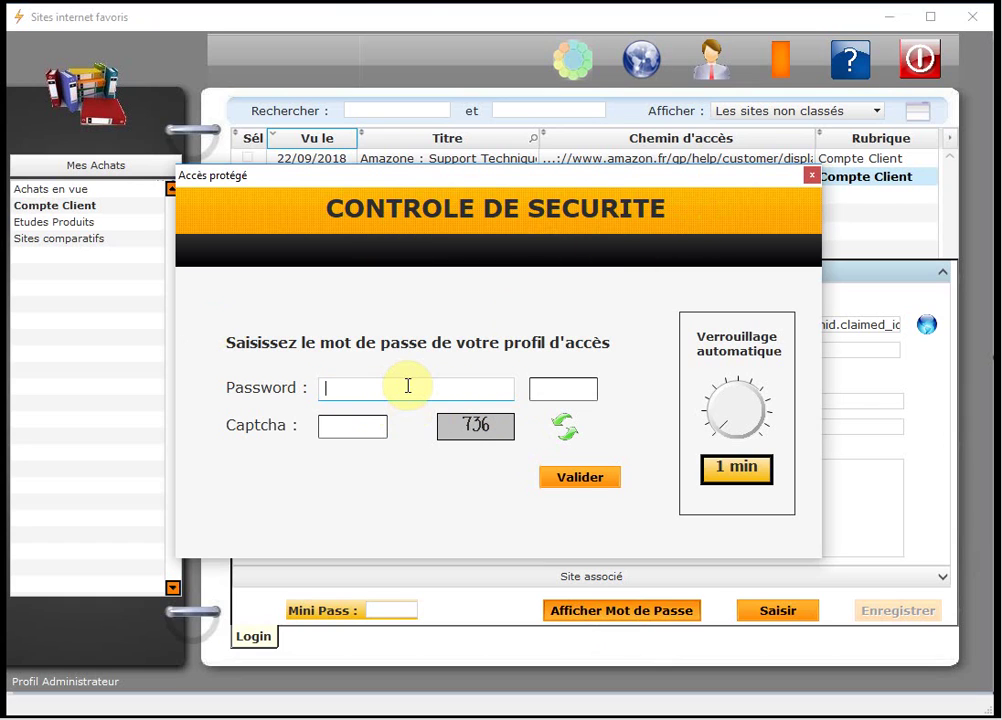
pyautogui.write('••••••••••')
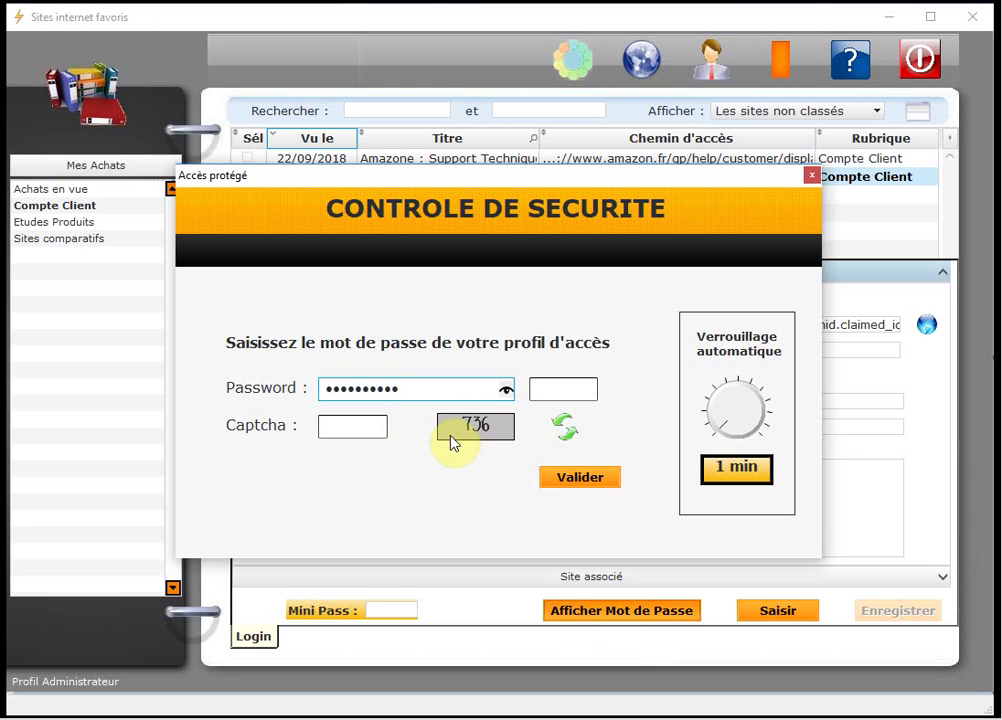
pyautogui.press('Tab')
pyautogui.write('736')
pyautogui.press('Tab')
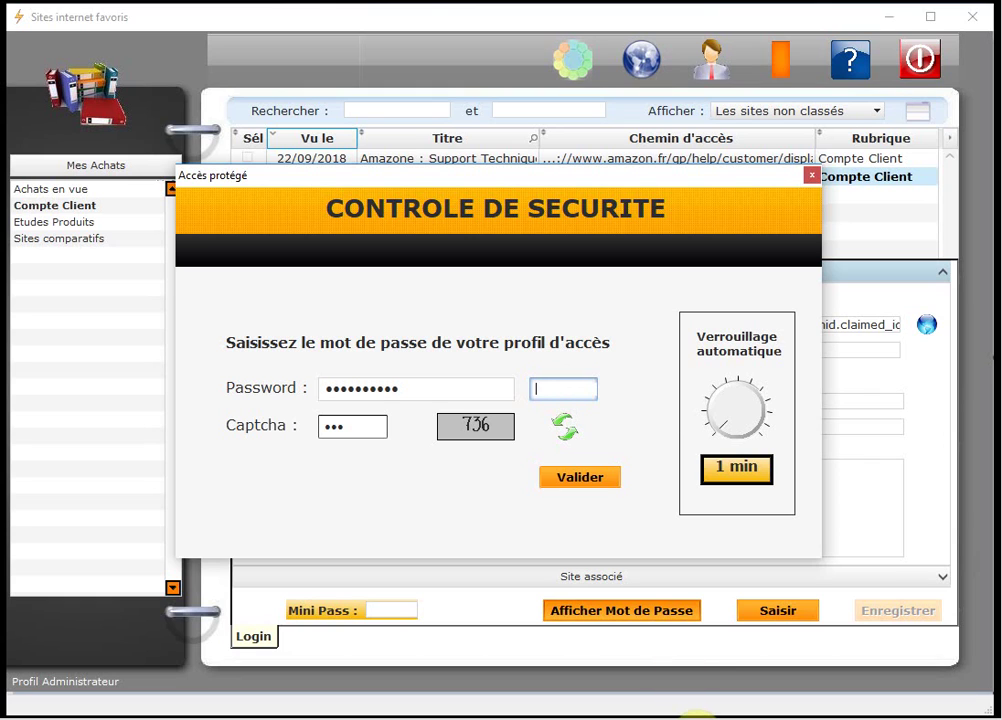
pyautogui.write('••')
pyautogui.click(580, 478)
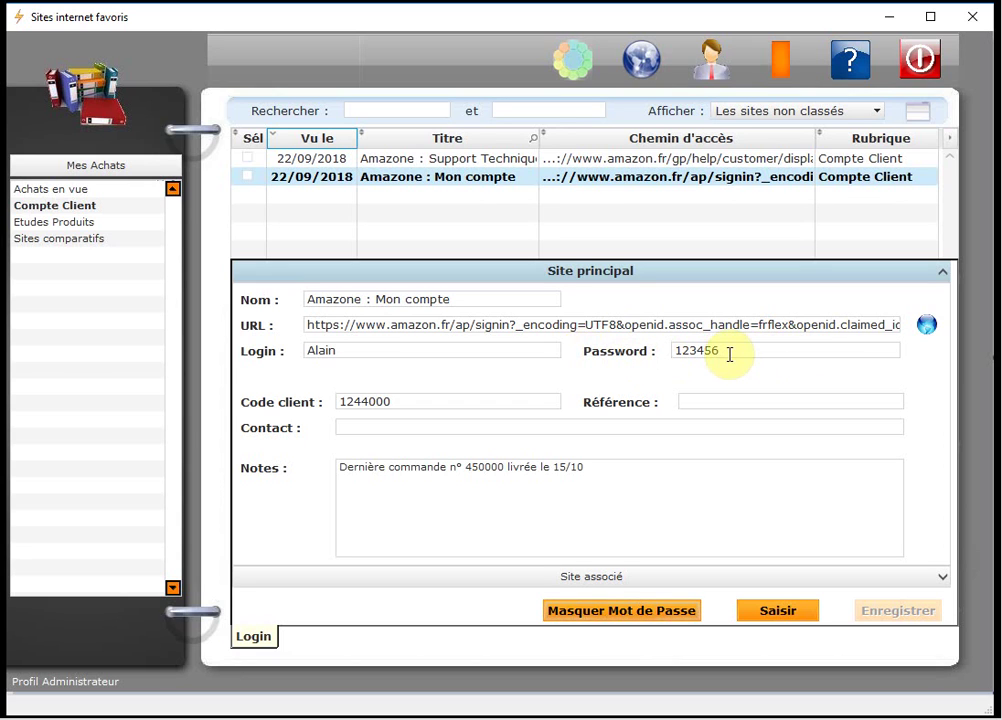
pyautogui.click(570, 608)
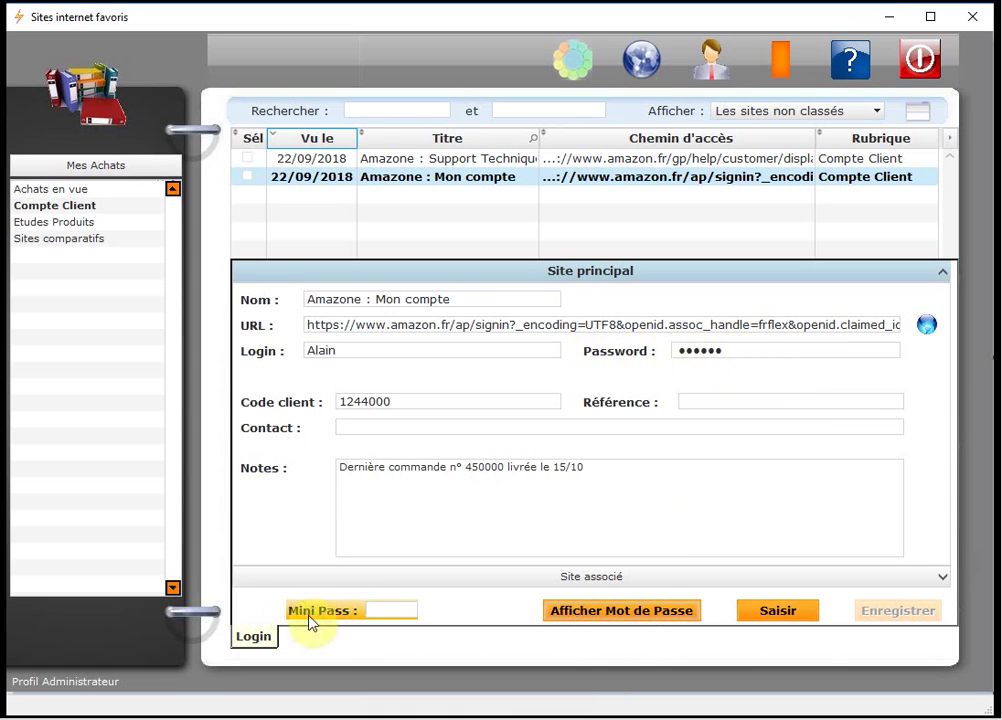
# Reveal the Amazone : Mon compte password by entering the Mini Pass.
pyautogui.click(375, 607)
pyautogui.write('1234')
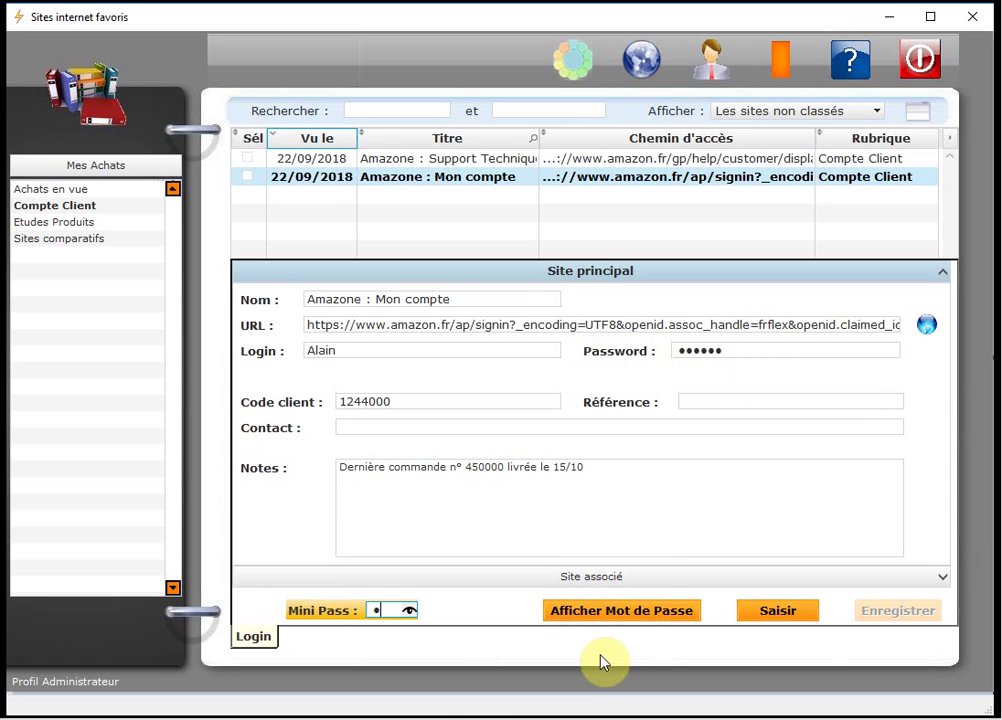
pyautogui.press('Return')
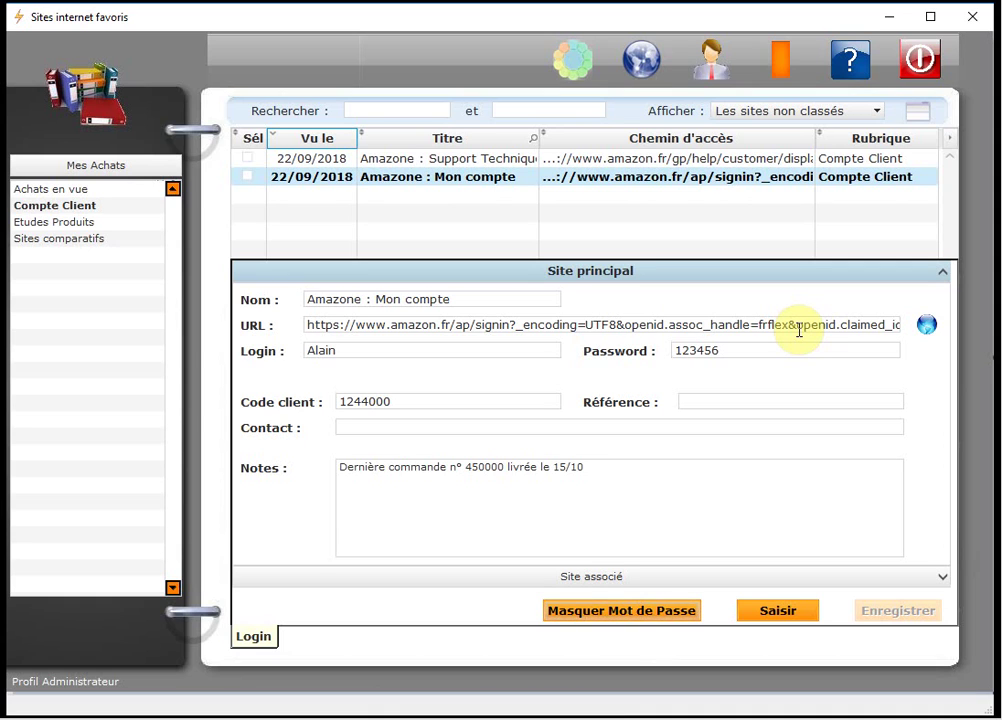
# Hide the password, submit a wrong Mini Pass and dismiss the warning.
pyautogui.click(615, 615)
pyautogui.click(398, 613)
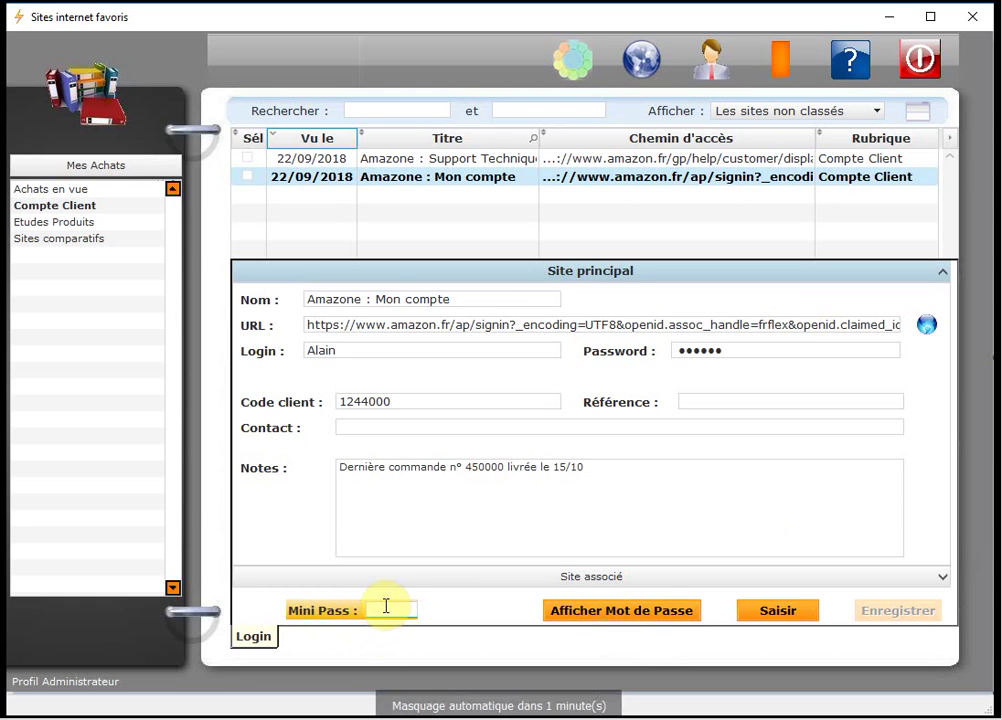
pyautogui.write('1')
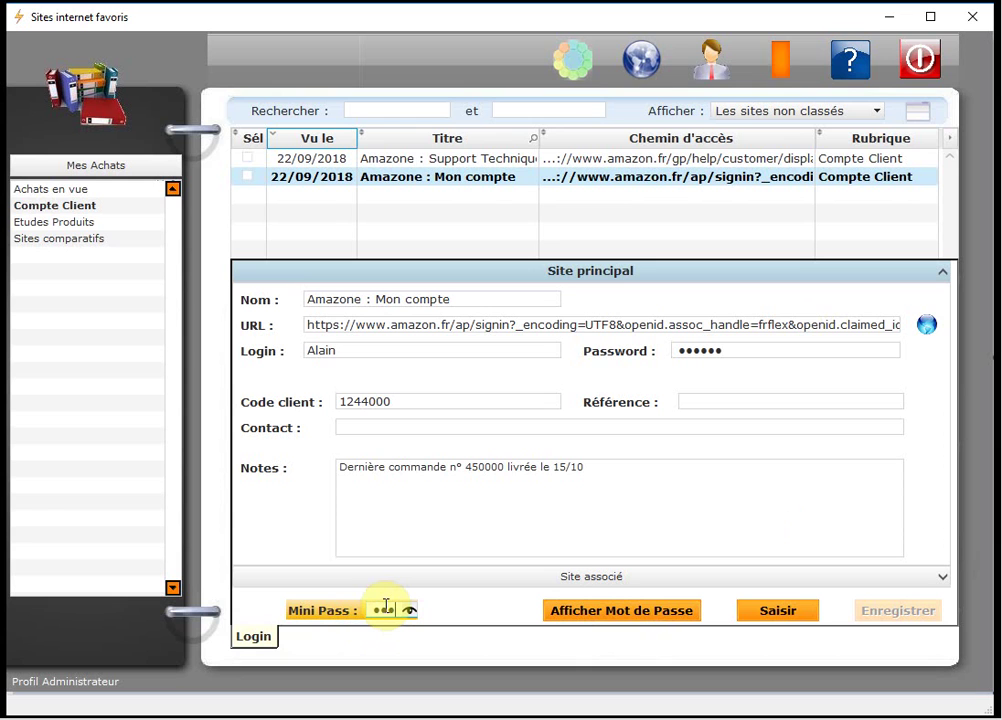
pyautogui.press('Return')
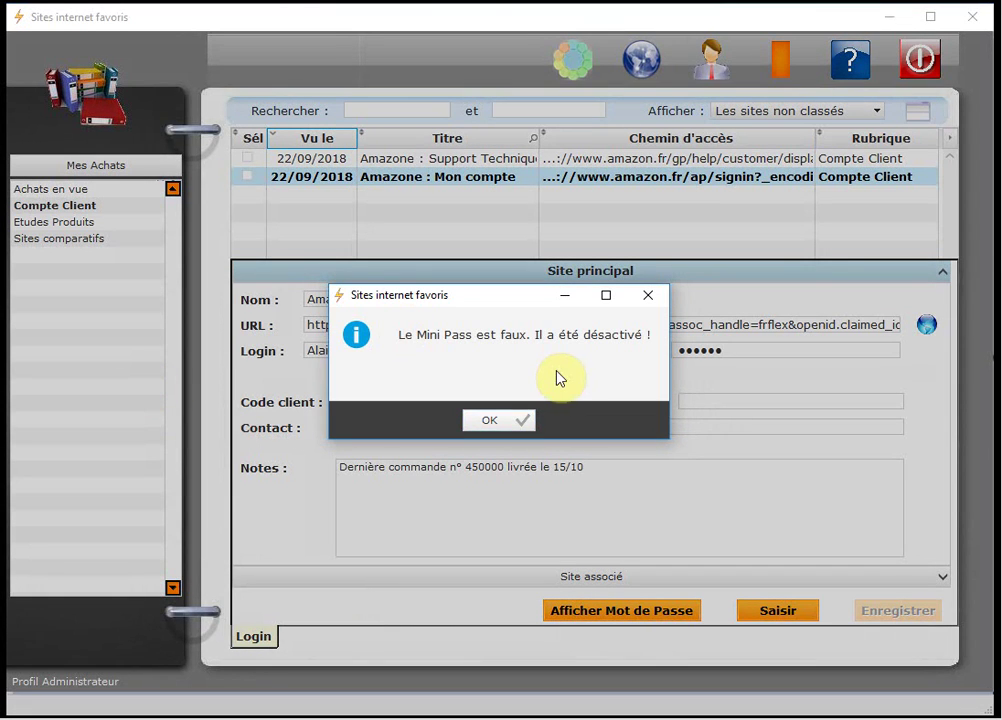
pyautogui.click(497, 419)
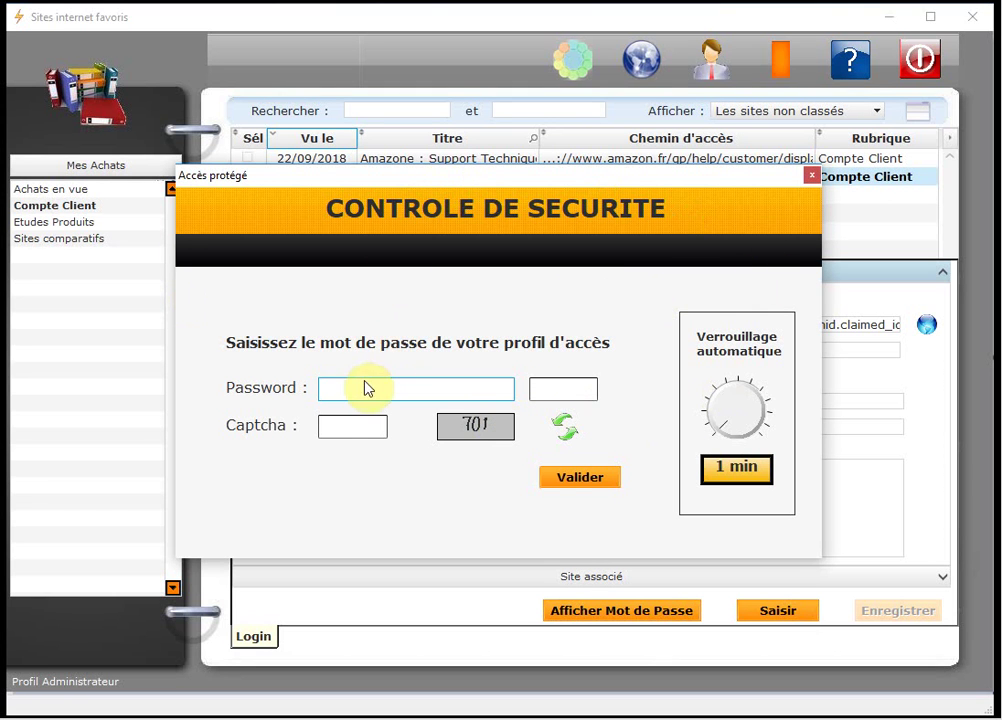
# Pass the new security check with the profile password and captcha to show the password.
pyautogui.write('12')
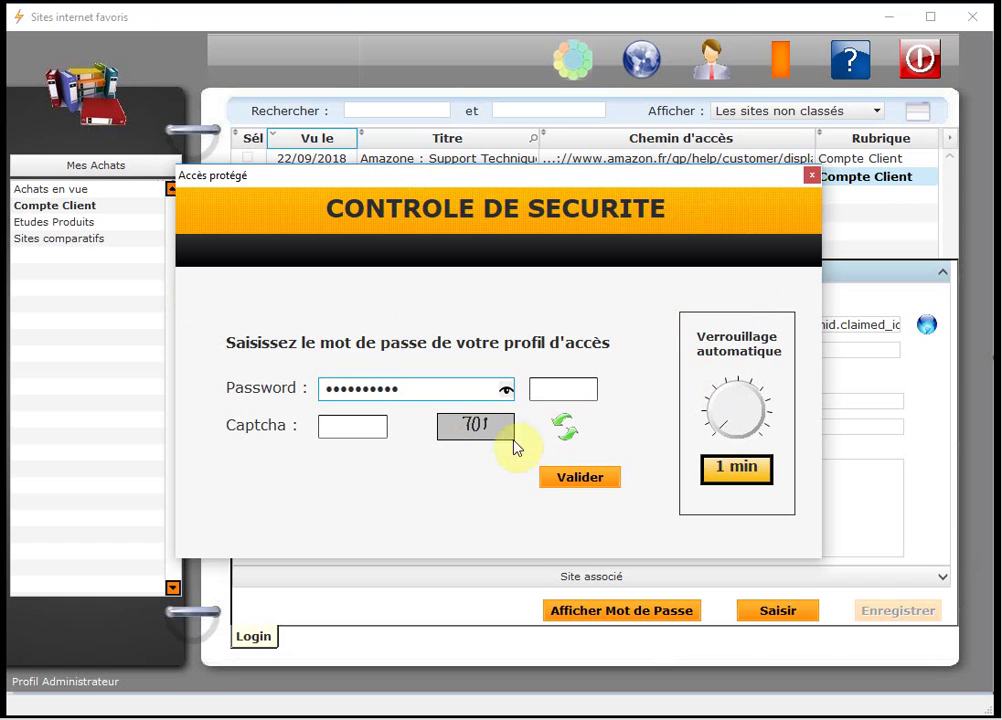
pyautogui.press('Tab')
pyautogui.write('701')
pyautogui.press('Tab')
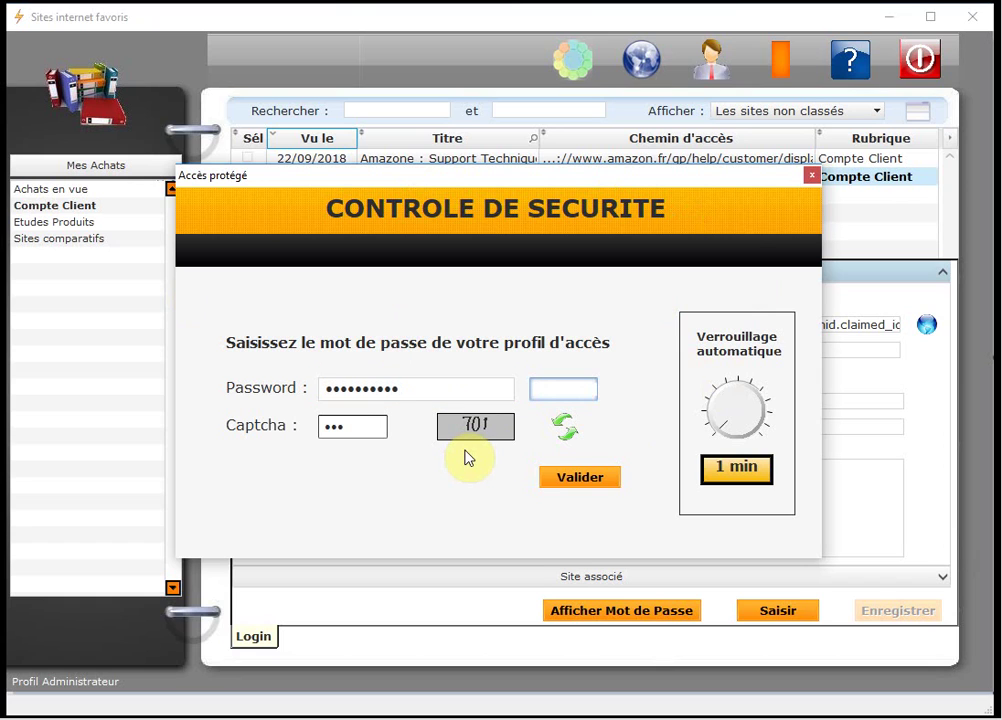
pyautogui.write('12')
pyautogui.click(576, 479)
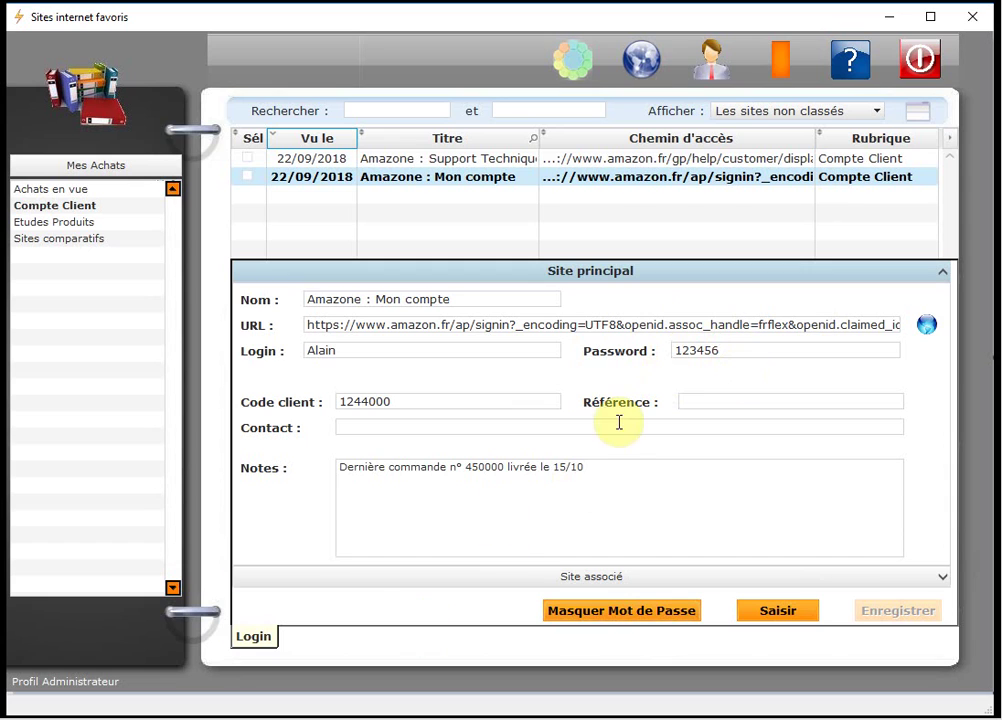
# Try editing the Code client value 1244000, then lock the site's fields.
pyautogui.click(443, 403)
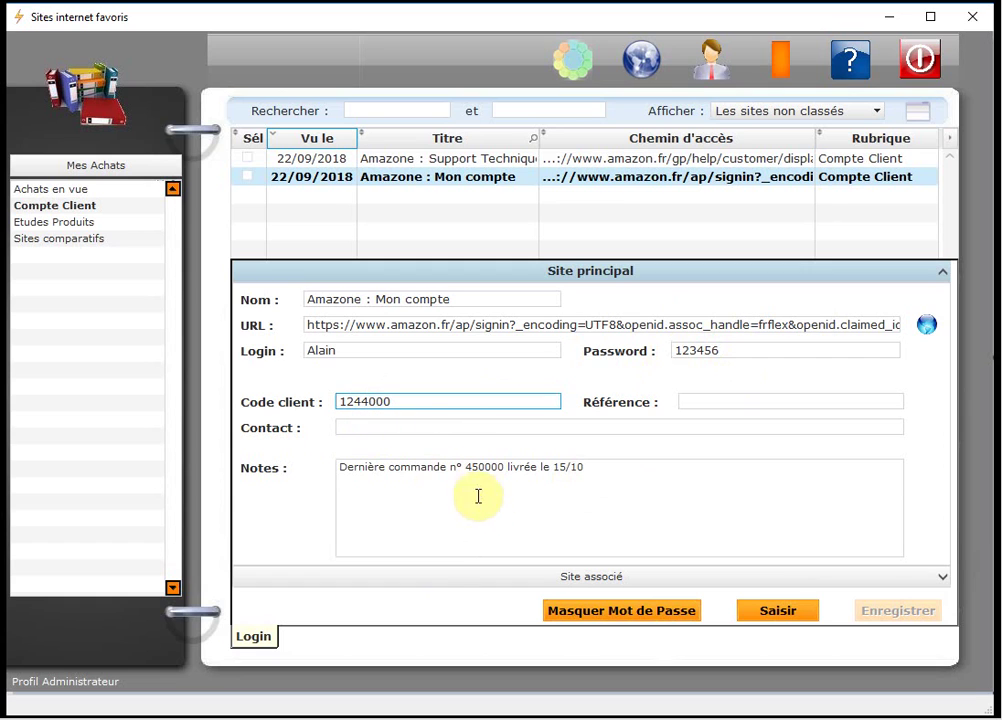
pyautogui.doubleClick(428, 401)
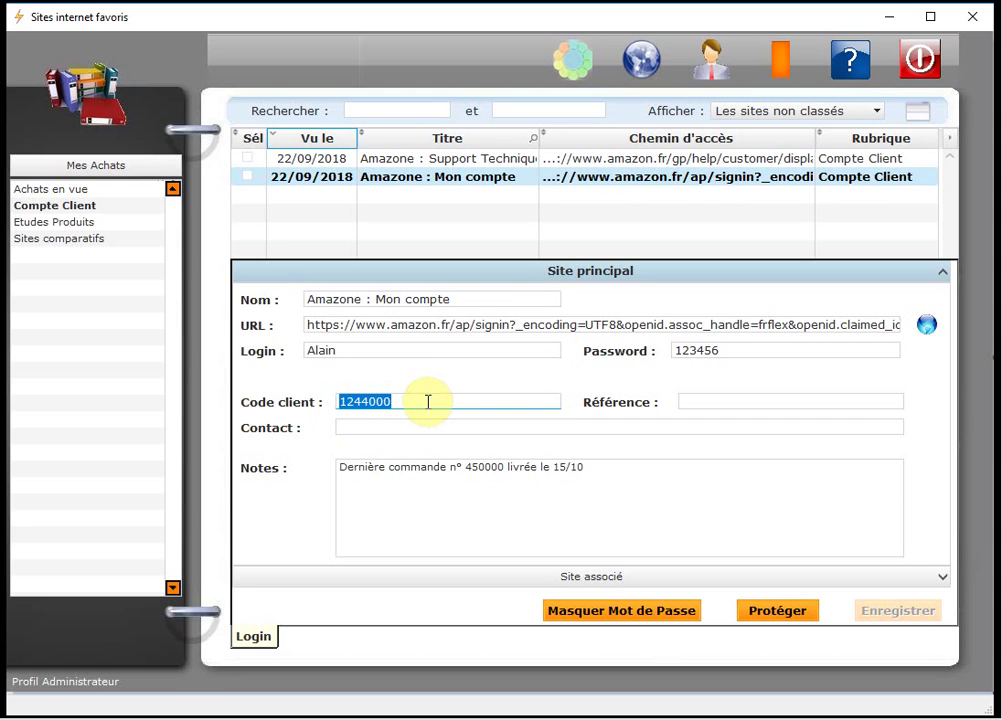
pyautogui.click(427, 398)
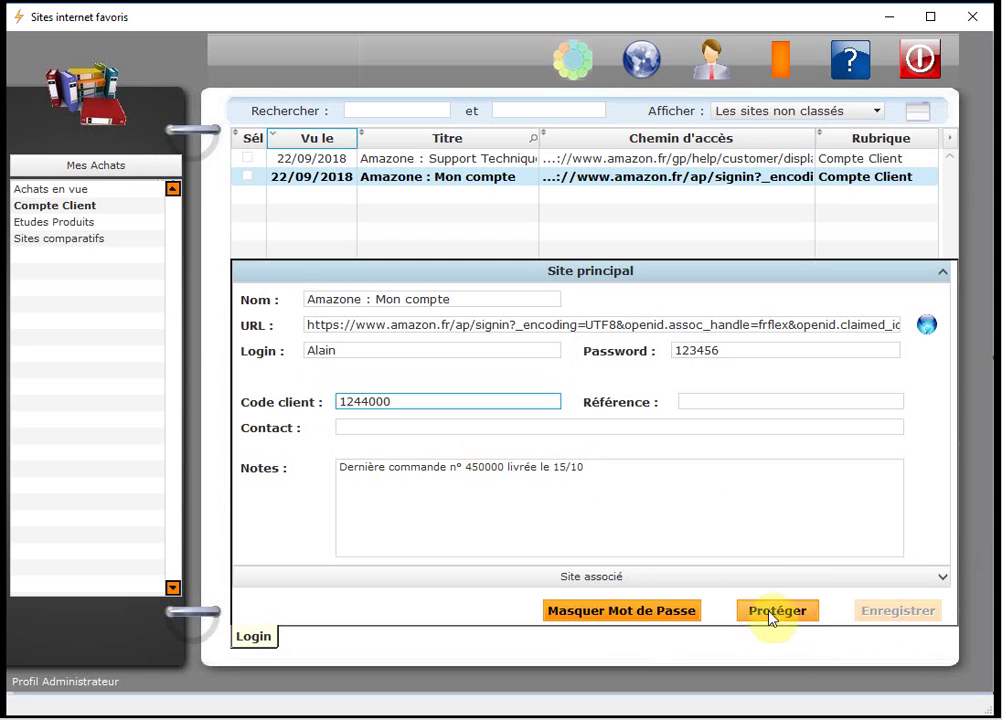
pyautogui.click(784, 617)
# Unlock the site's fields for editing, then mask the password again.
pyautogui.click(432, 404)
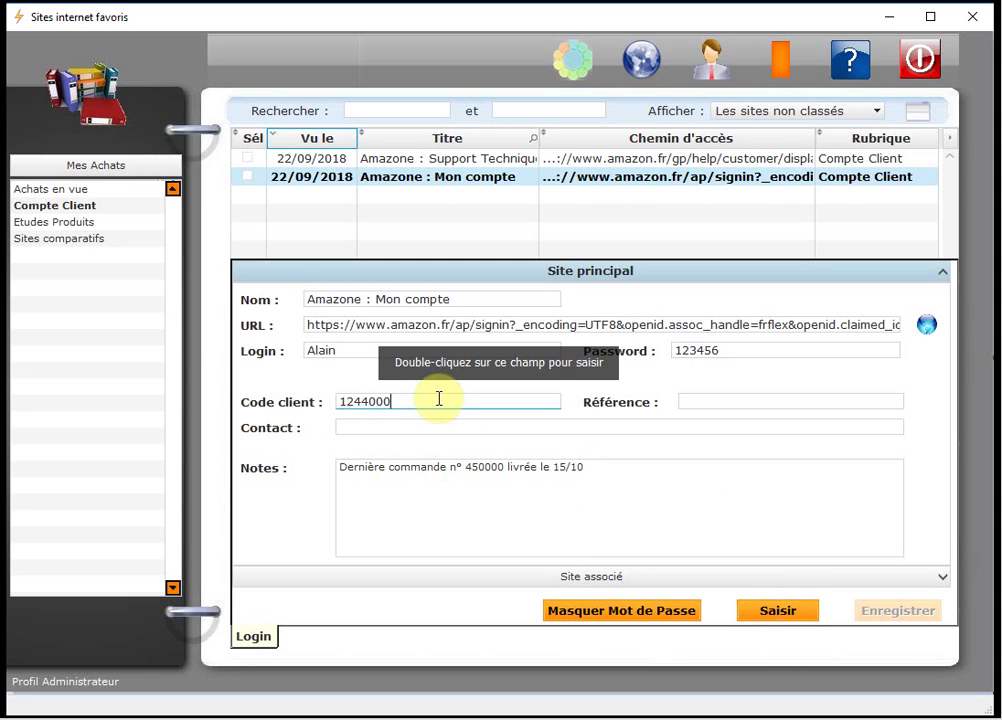
pyautogui.doubleClick(439, 400)
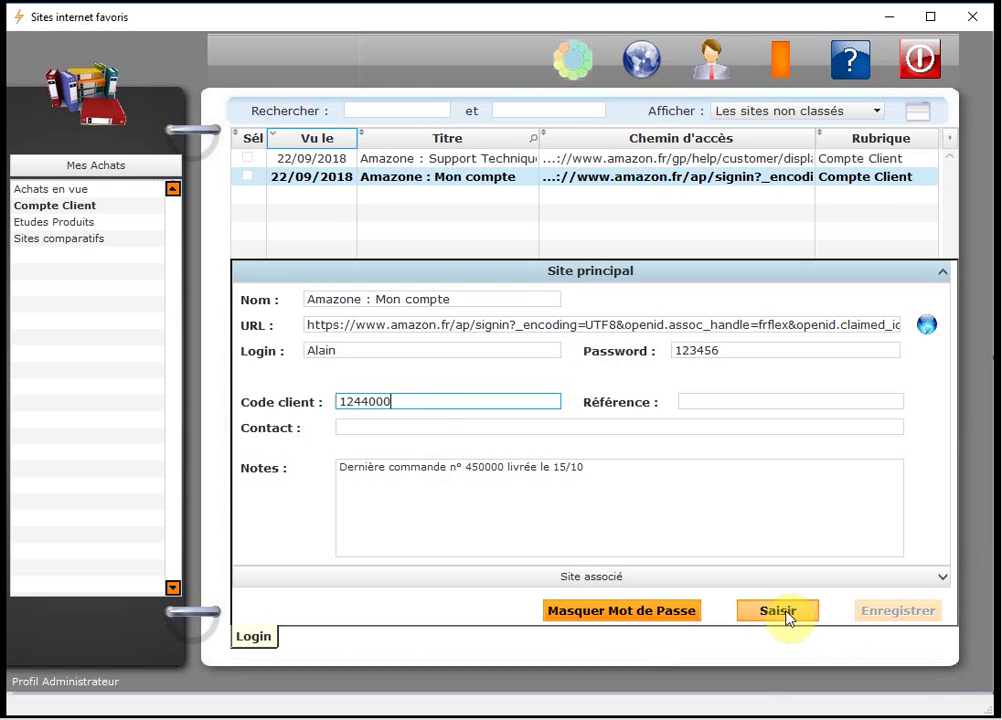
pyautogui.doubleClick(406, 402)
pyautogui.click(414, 402)
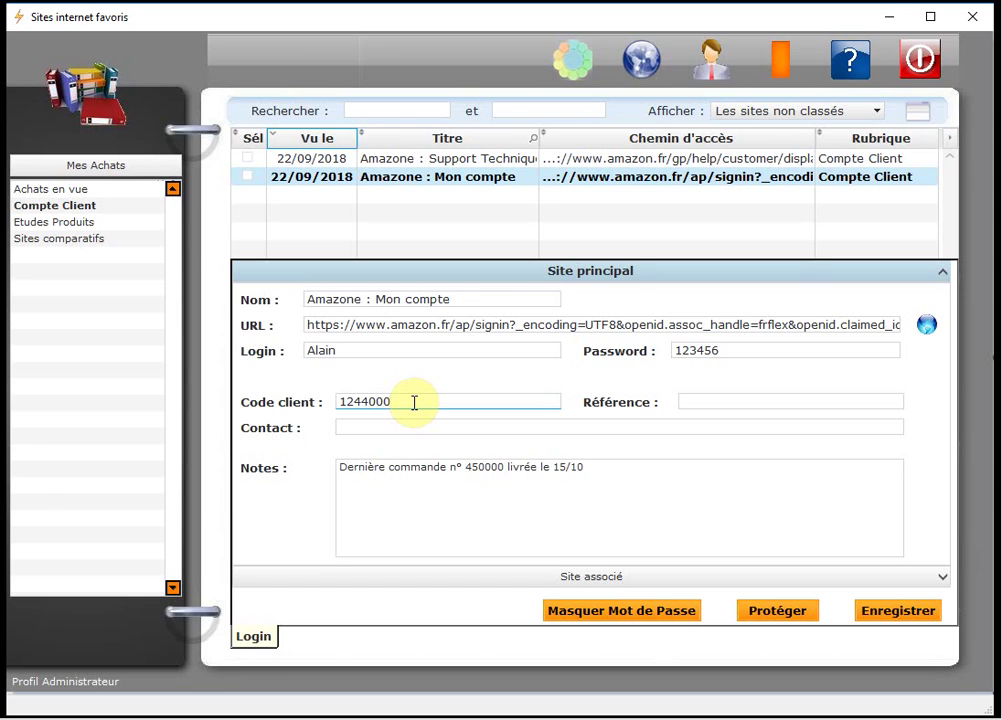
pyautogui.doubleClick(693, 350)
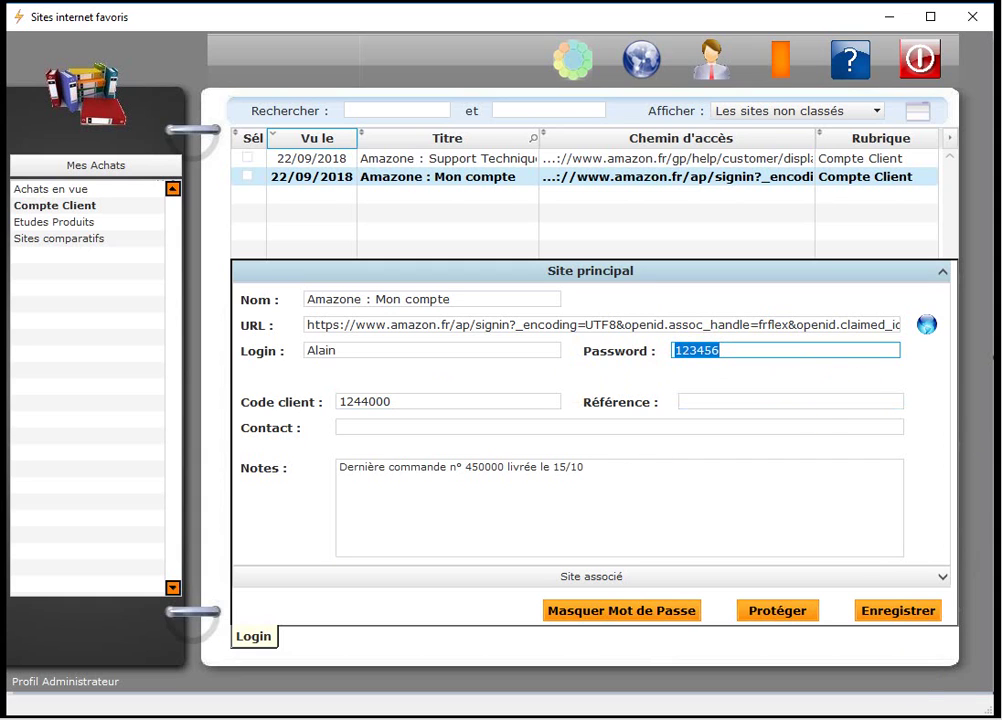
pyautogui.click(621, 610)
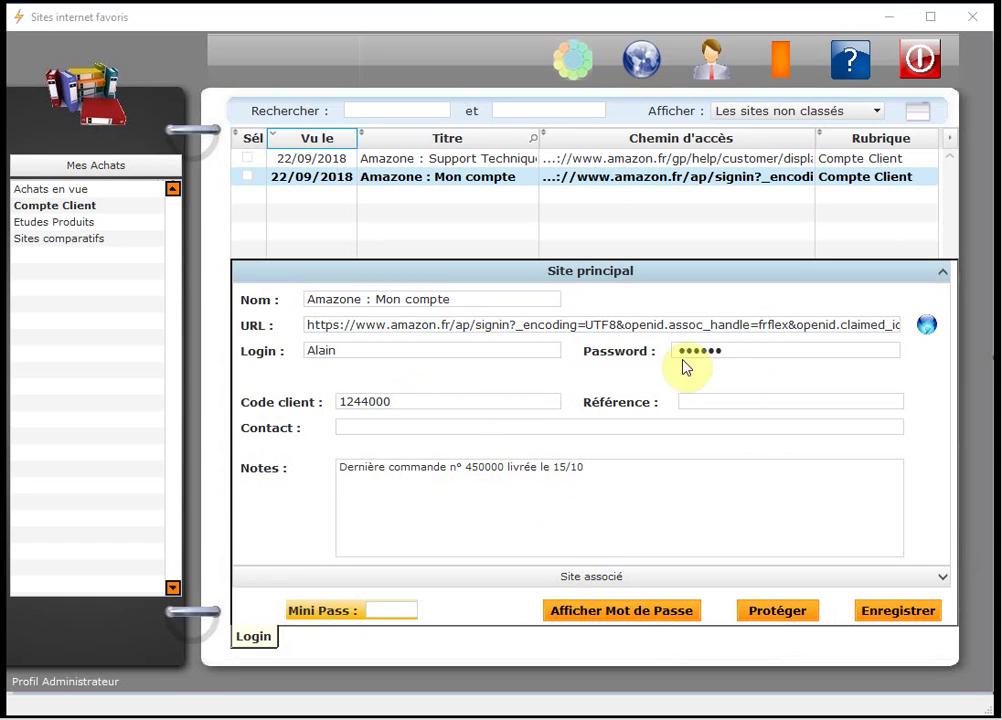
# Reveal the Amazone : Mon compte password with the Mini Pass.
pyautogui.click(741, 354)
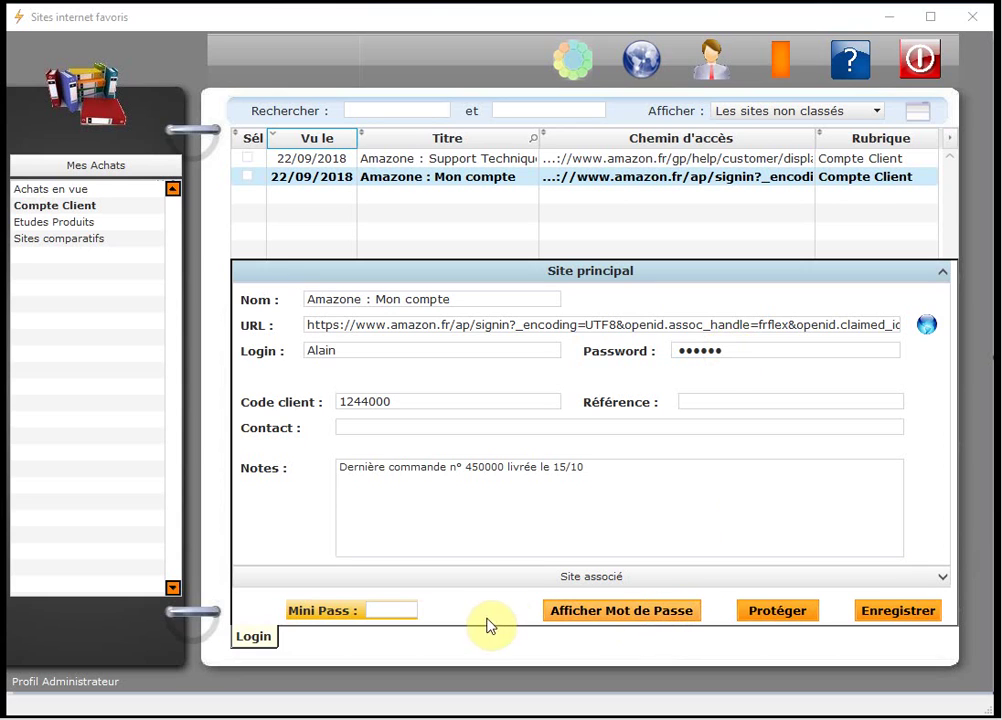
pyautogui.click(405, 610)
pyautogui.write('1234')
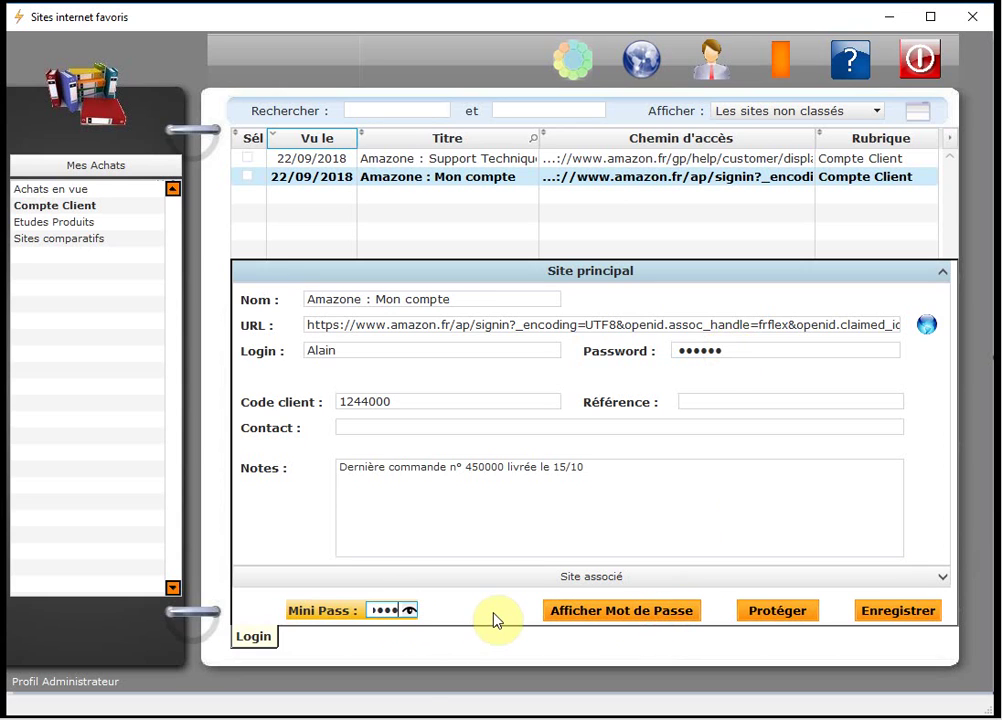
pyautogui.press('Return')
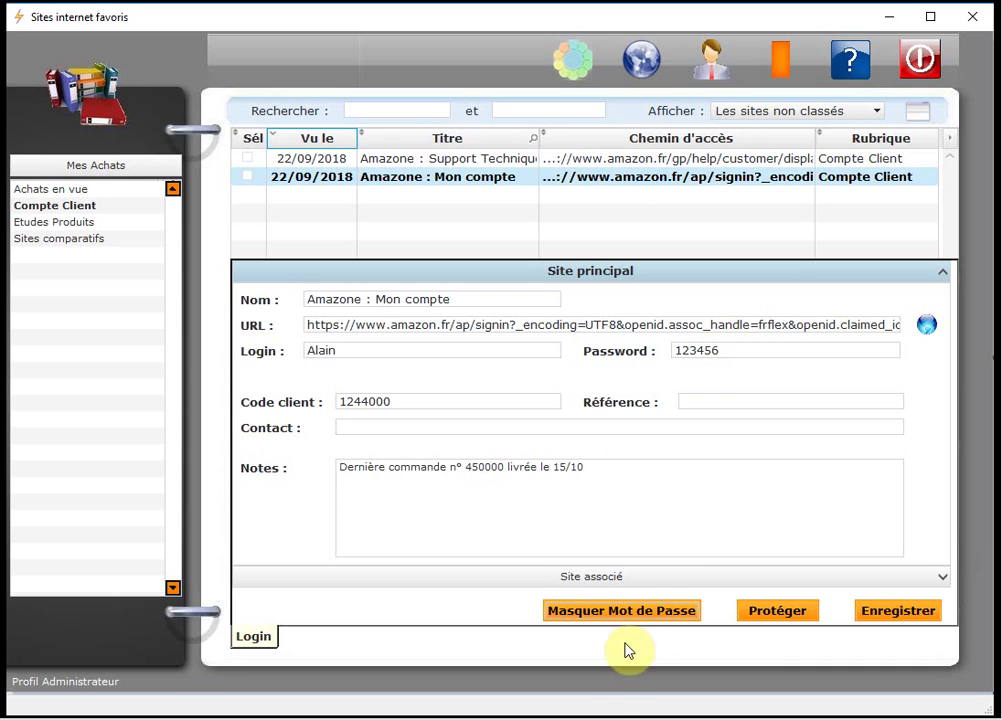
# Mask the password and request it again, bringing up the Contrôle de sécurité check.
pyautogui.click(622, 611)
pyautogui.click(616, 611)
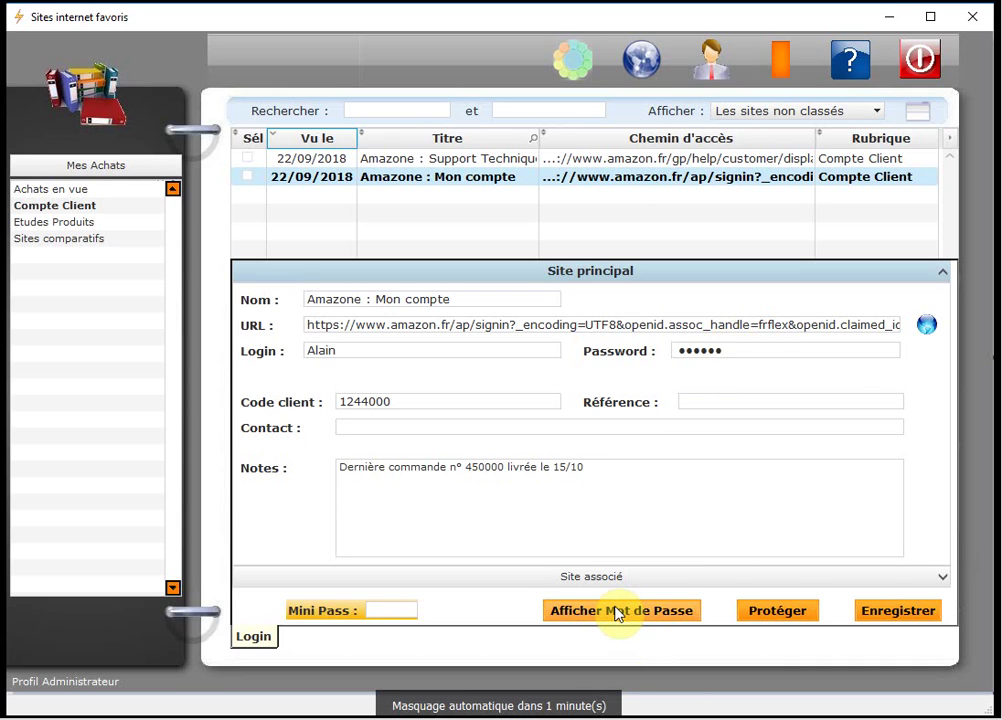
pyautogui.click(617, 610)
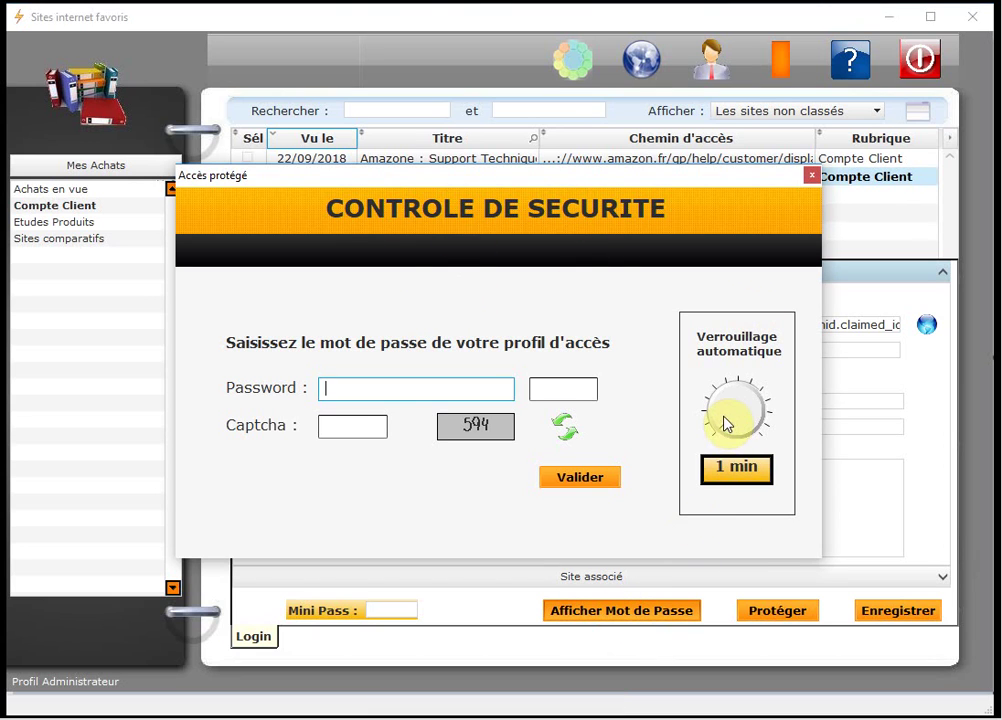
# Turn the Verrouillage automatique delay to 33 minutes.
pyautogui.moveTo(718, 432); pyautogui.dragTo(696, 420)
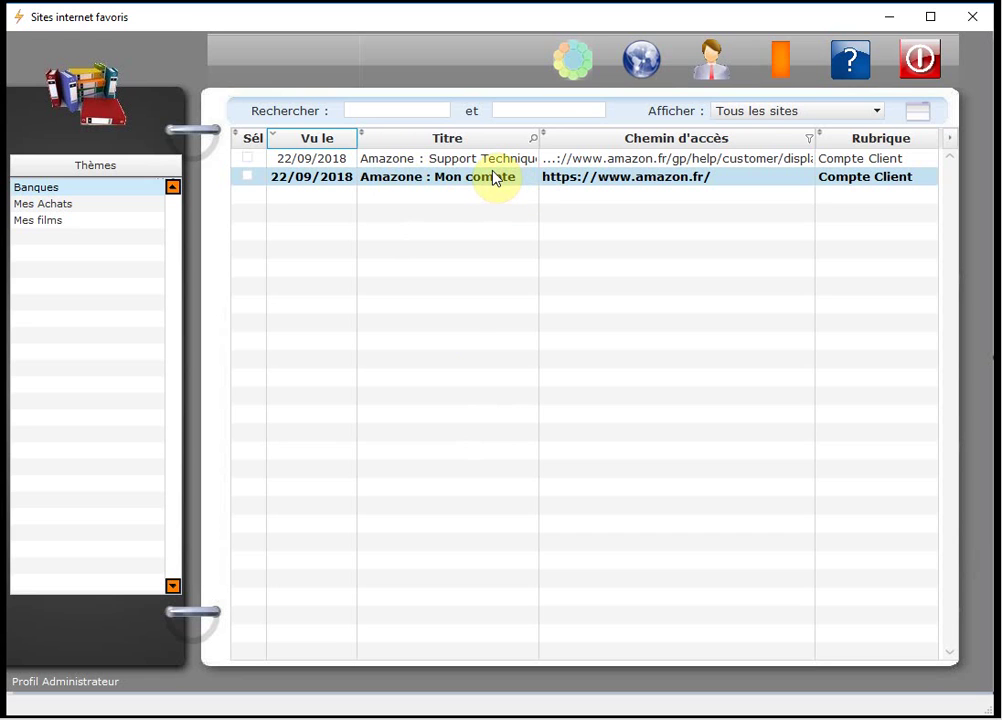
# View the Amazone : Mon compte details, return to the full list, and launch the site in Chrome.
pyautogui.rightClick(456, 188)
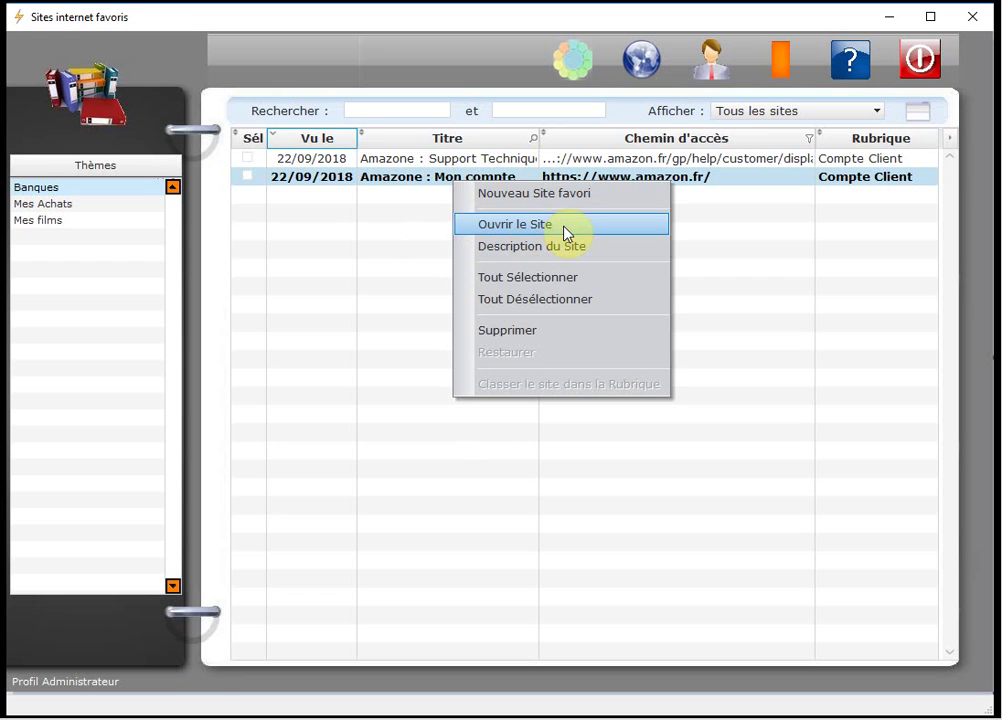
pyautogui.click(919, 117)
pyautogui.click(919, 117)
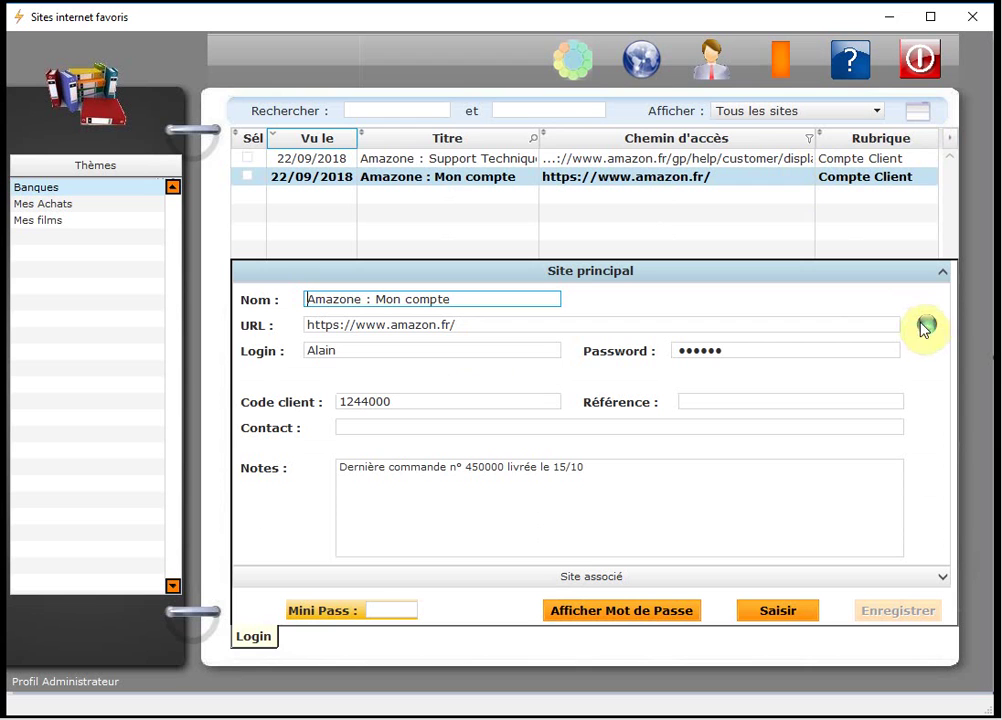
pyautogui.click(919, 111)
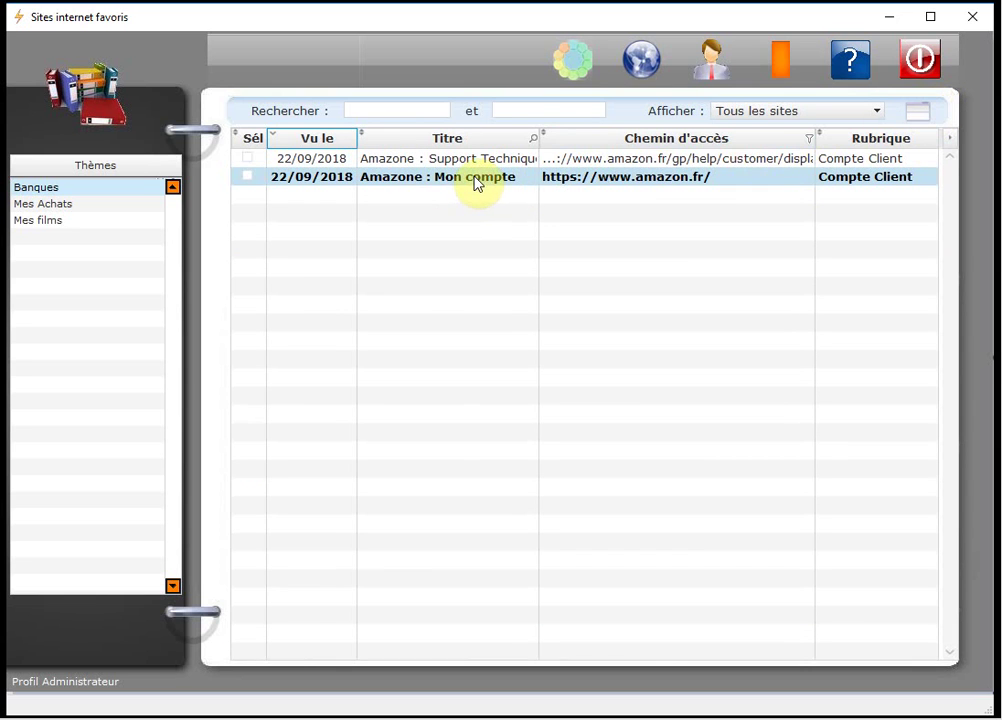
pyautogui.doubleClick(476, 184)
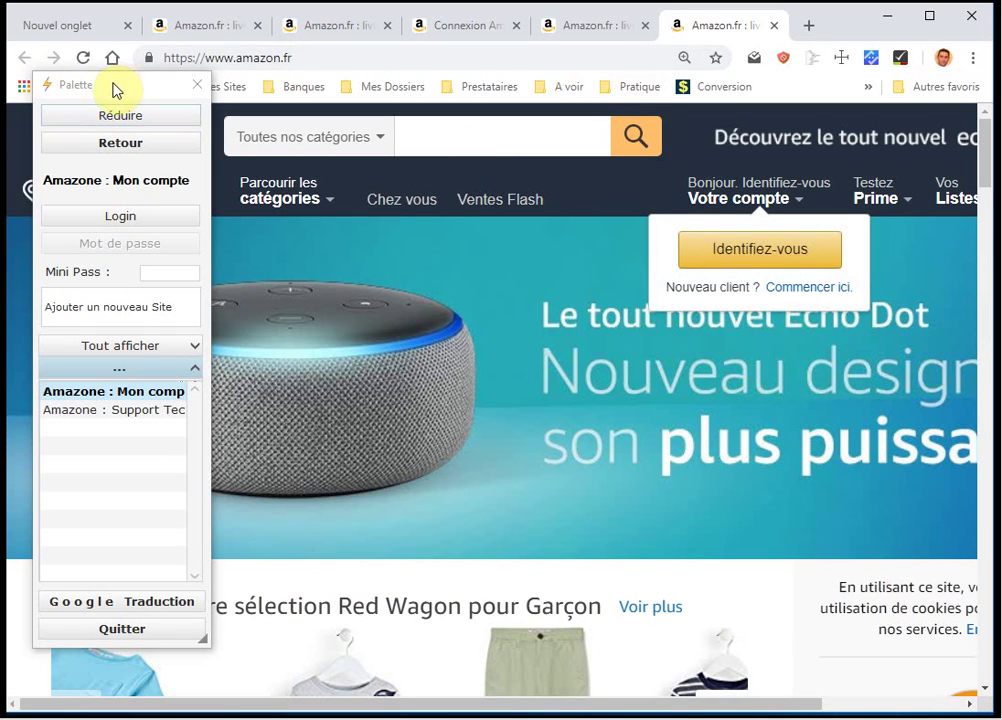
# Move the palette, unlock its password with the Mini Pass, copy the login, and open Amazon's sign-in.
pyautogui.moveTo(115, 90); pyautogui.dragTo(139, 104)
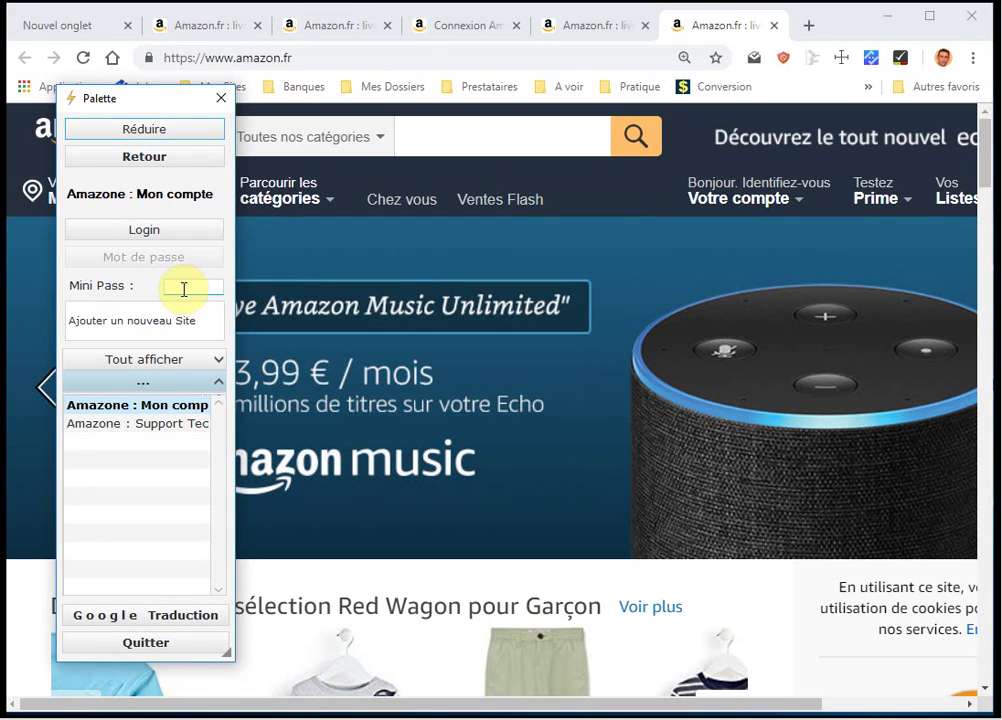
pyautogui.click(184, 289)
pyautogui.write('12')
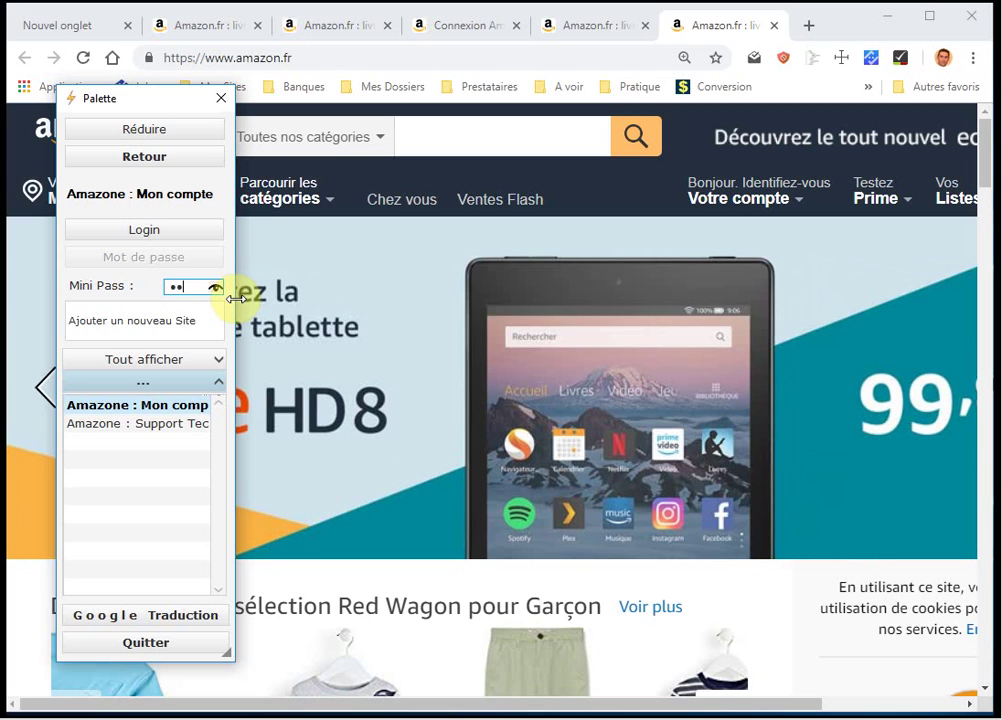
pyautogui.press('Return')
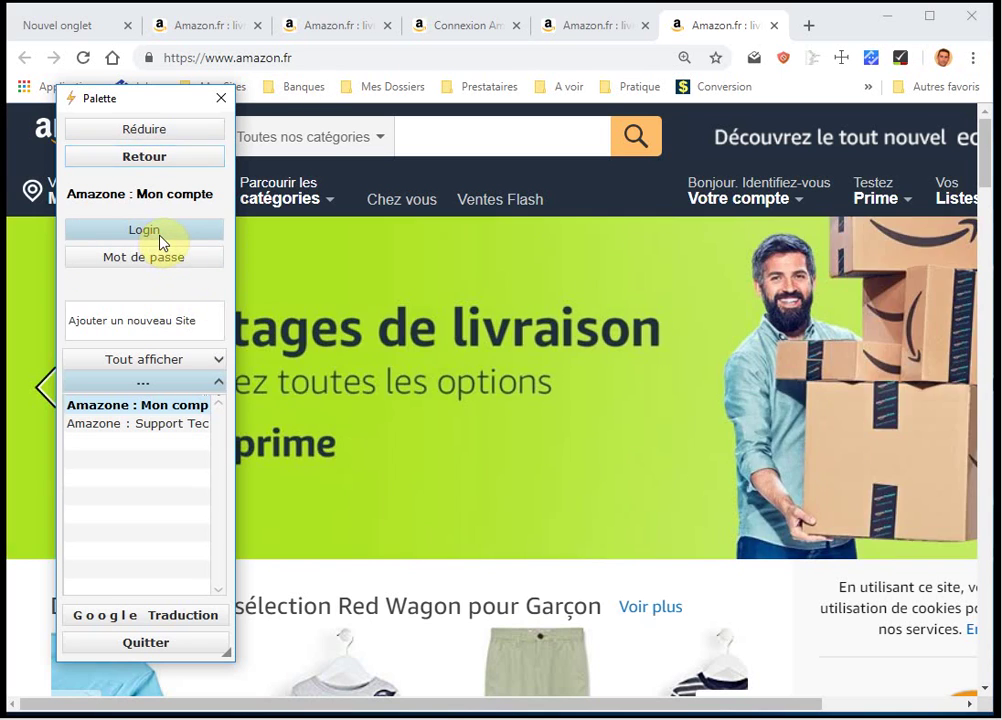
pyautogui.click(160, 240)
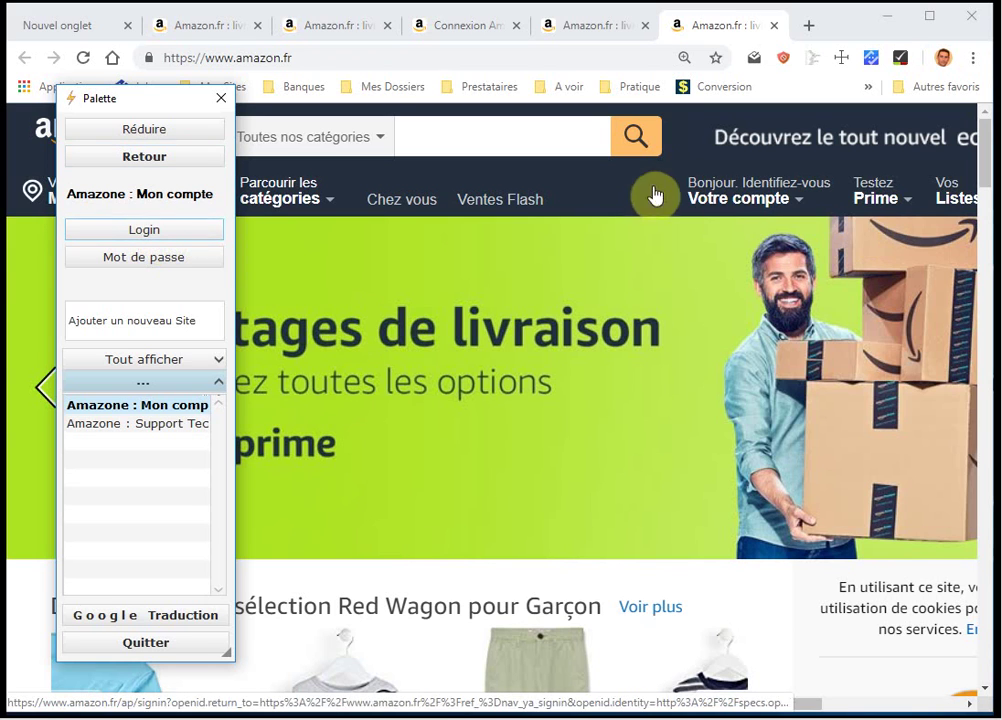
pyautogui.click(763, 206)
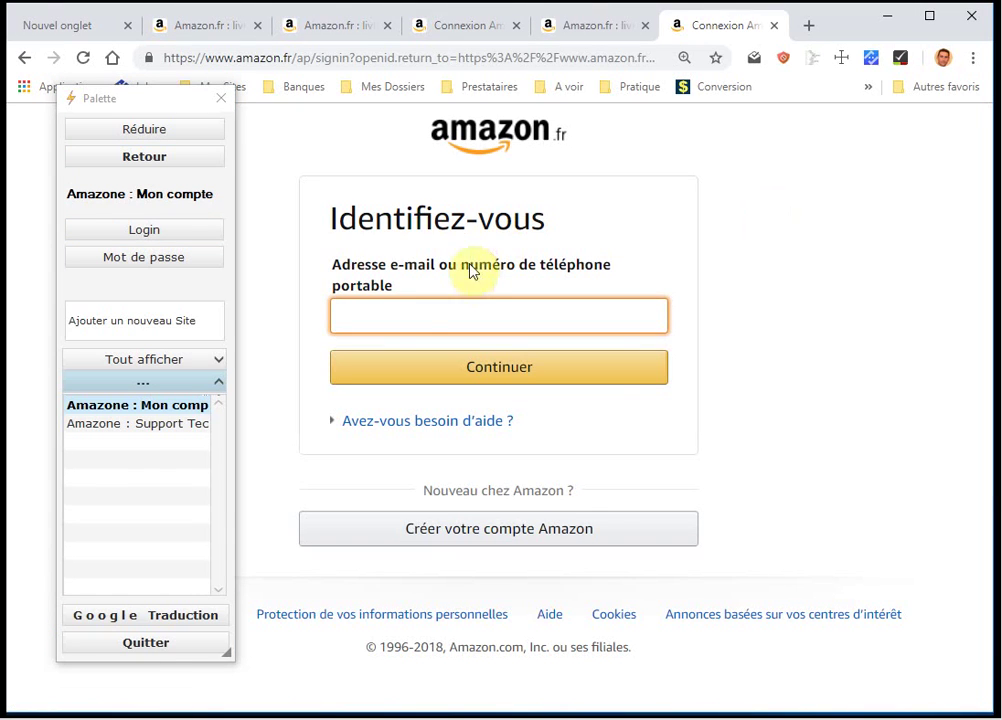
pyautogui.rightClick(360, 318)
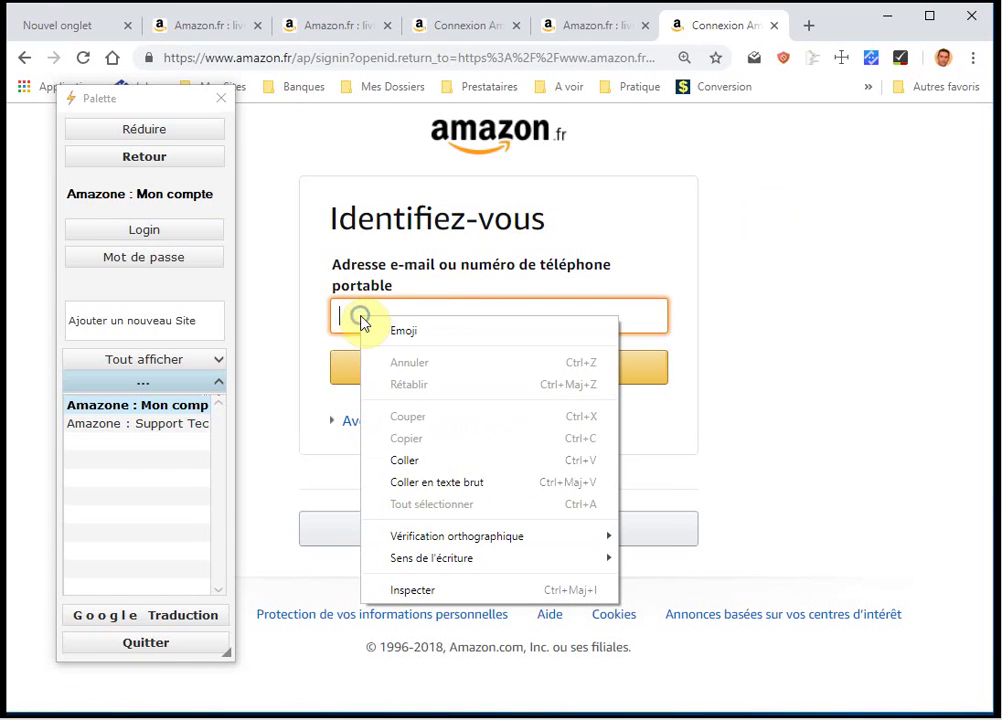
pyautogui.click(430, 460)
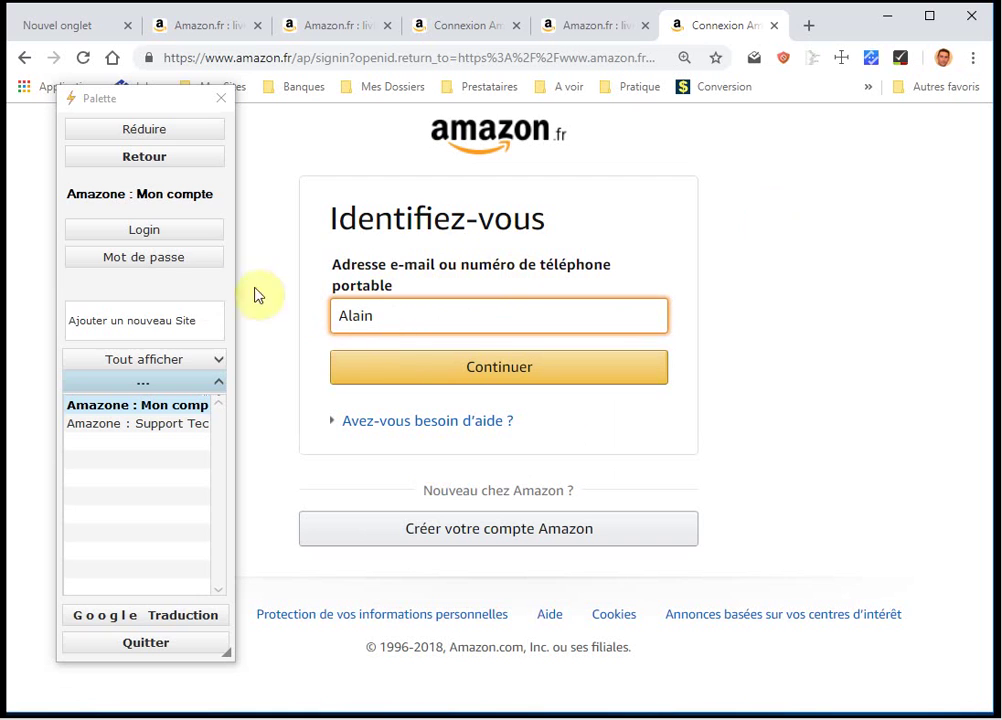
pyautogui.click(140, 261)
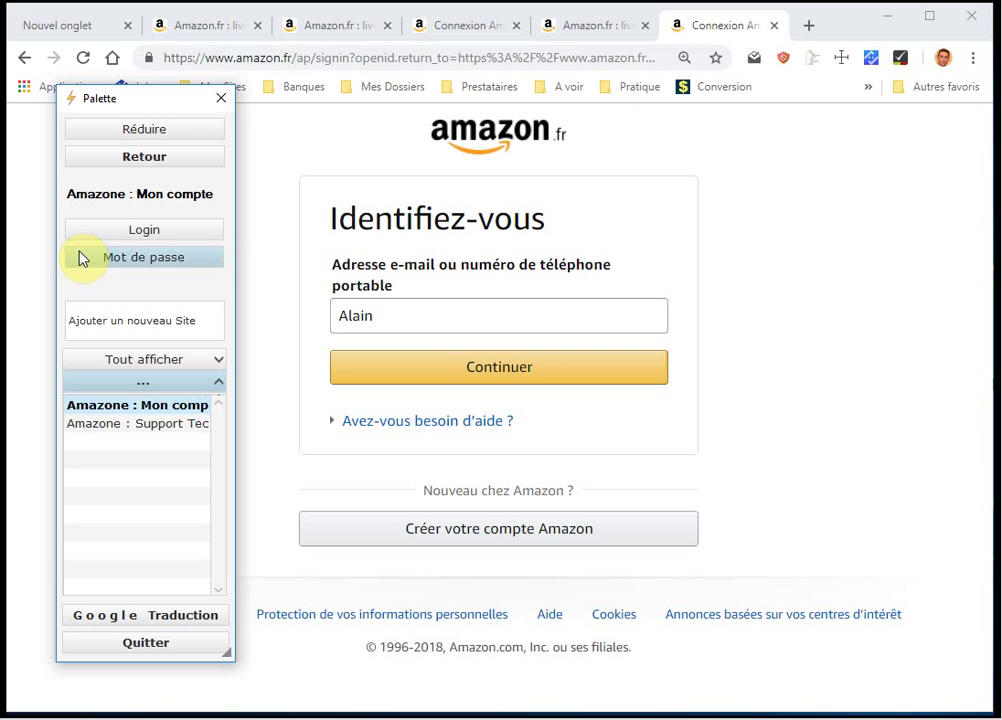
pyautogui.doubleClick(400, 313)
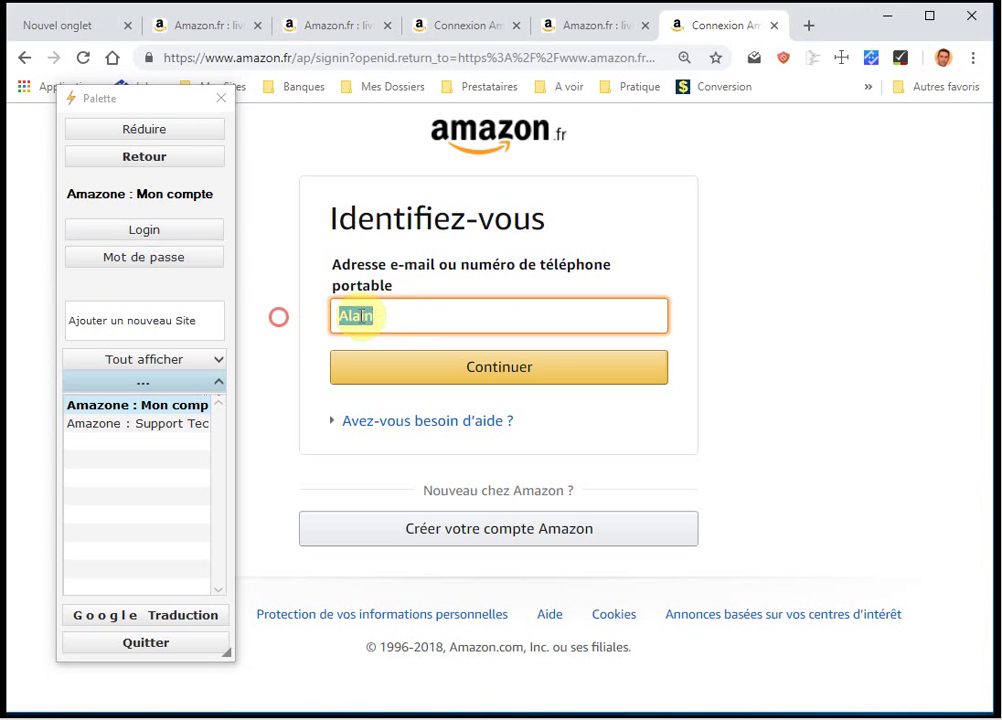
pyautogui.rightClick(383, 313)
pyautogui.click(445, 403)
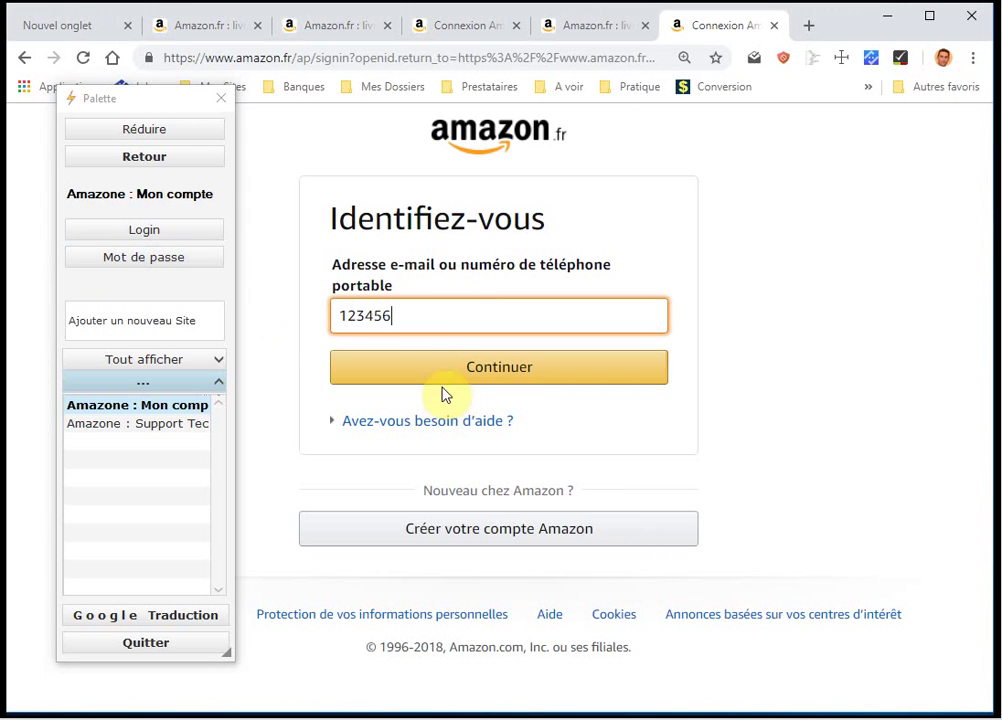
pyautogui.doubleClick(568, 320)
pyautogui.hotkey('ctrl', 'c')
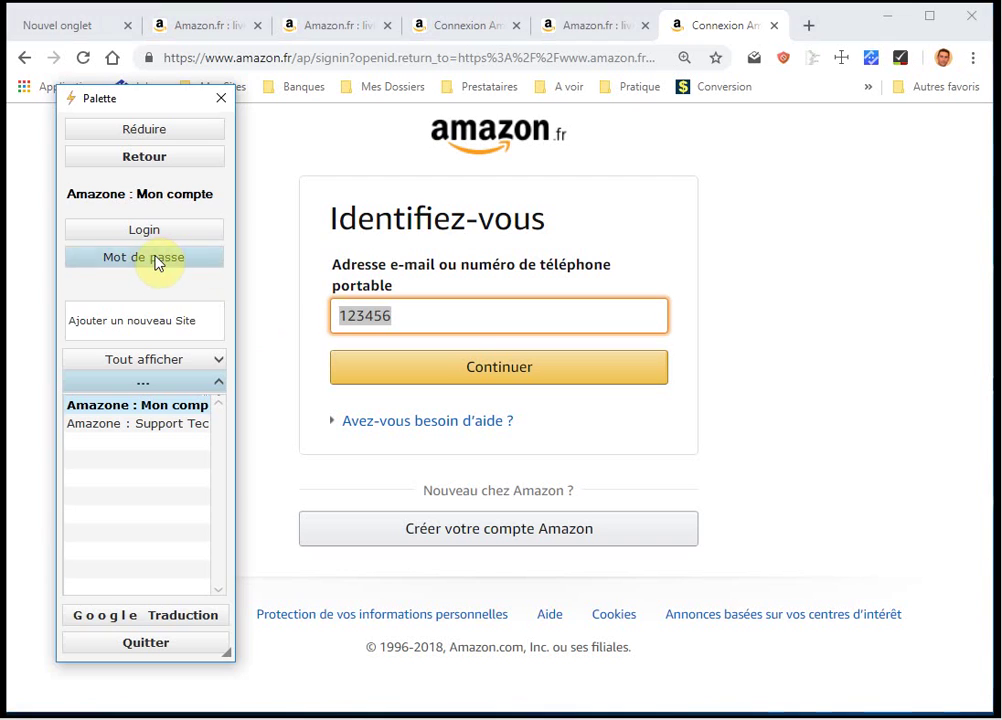
# Paste the copied password into the palette's Ajouter un nouveau Site field and collapse the palette.
pyautogui.click(101, 320)
pyautogui.click(148, 320)
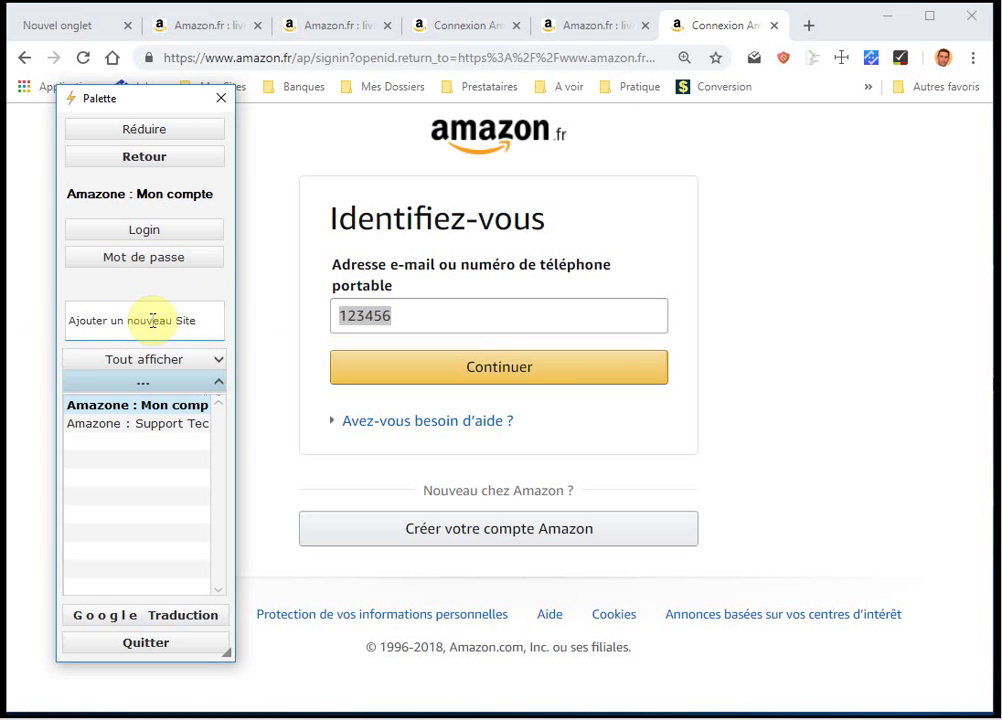
pyautogui.hotkey('ctrl', 'v')
pyautogui.click(112, 320)
pyautogui.moveTo(127, 317); pyautogui.dragTo(54, 318)
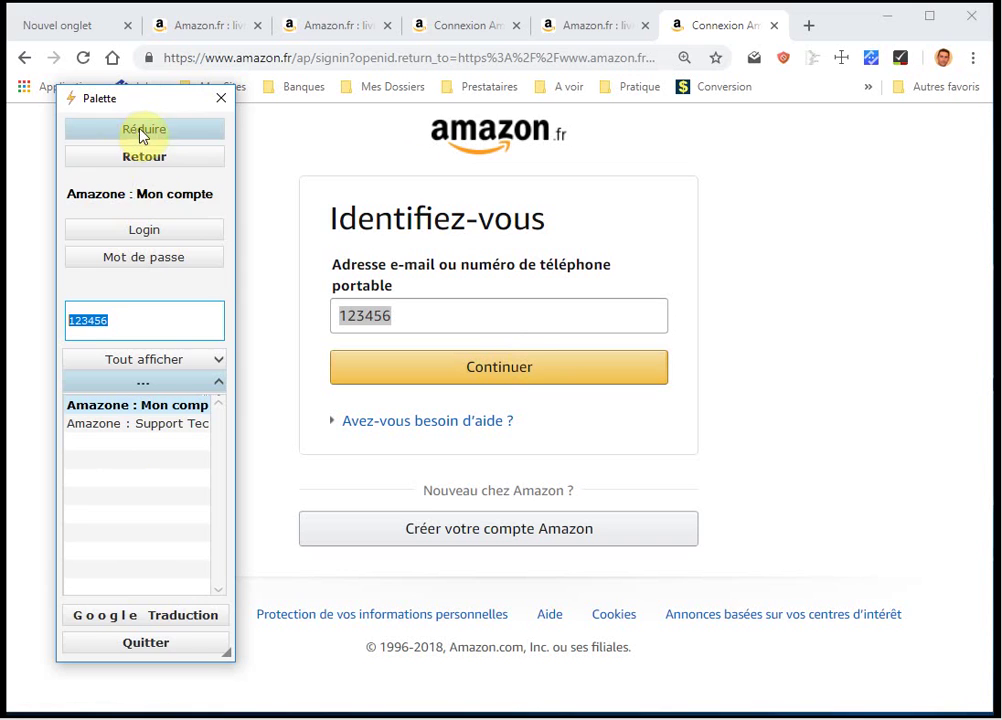
pyautogui.click(168, 138)
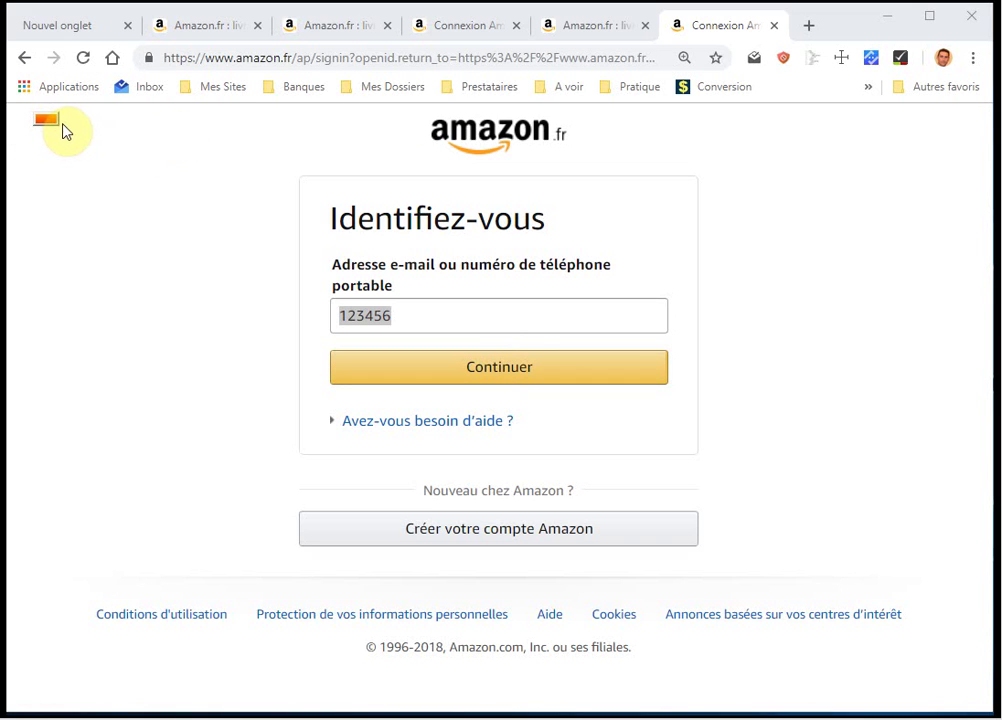
# Reopen the collapsed palette and reposition it on the desktop.
pyautogui.moveTo(22, 121)
pyautogui.click(52, 130)
pyautogui.moveTo(116, 106)
pyautogui.mouseDown()
pyautogui.moveTo(83, 152)
pyautogui.moveTo(134, 130)
pyautogui.moveTo(134, 101)
pyautogui.mouseUp()
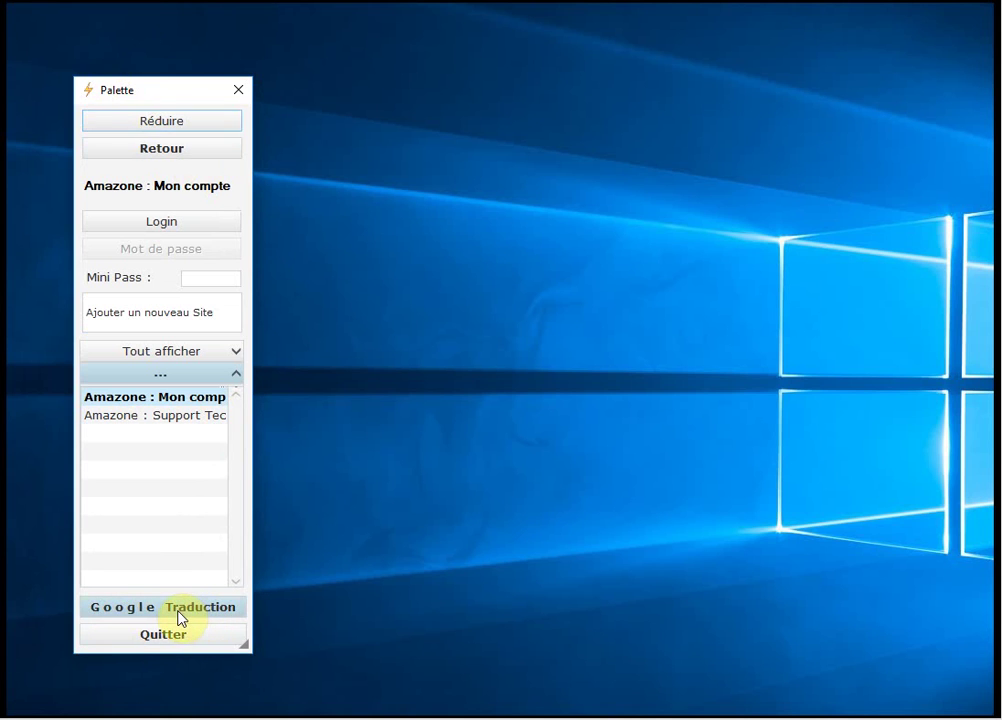
# Open Google Traduction, move the palette right, and launch Amazone : Mon compte from Mes Achats › Compte Client.
pyautogui.click(180, 613)
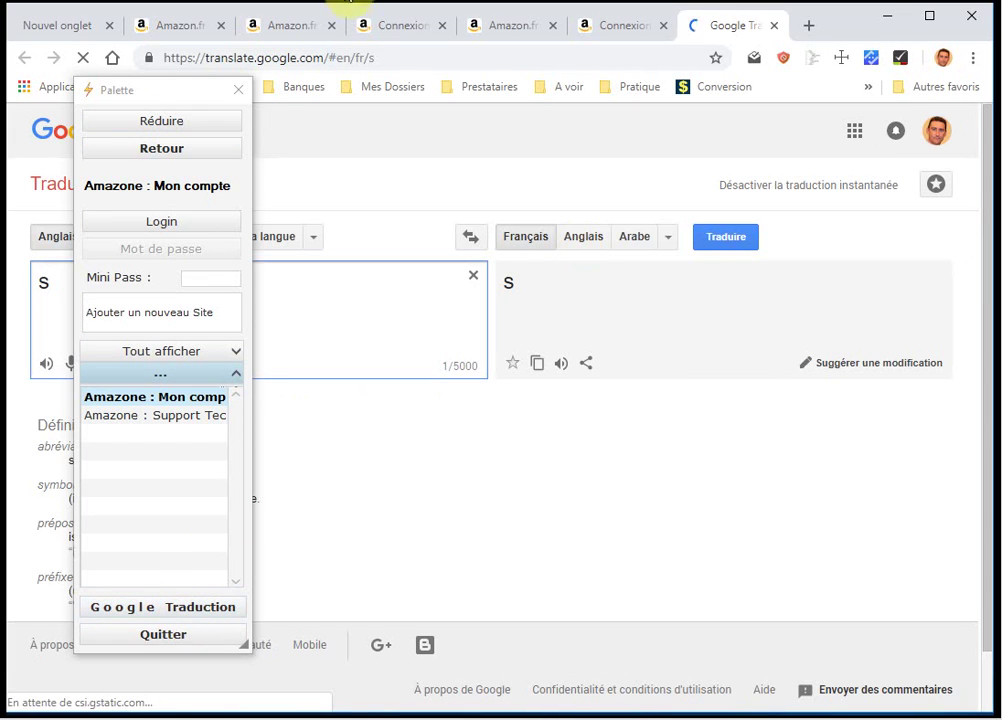
pyautogui.moveTo(176, 92); pyautogui.dragTo(877, 92)
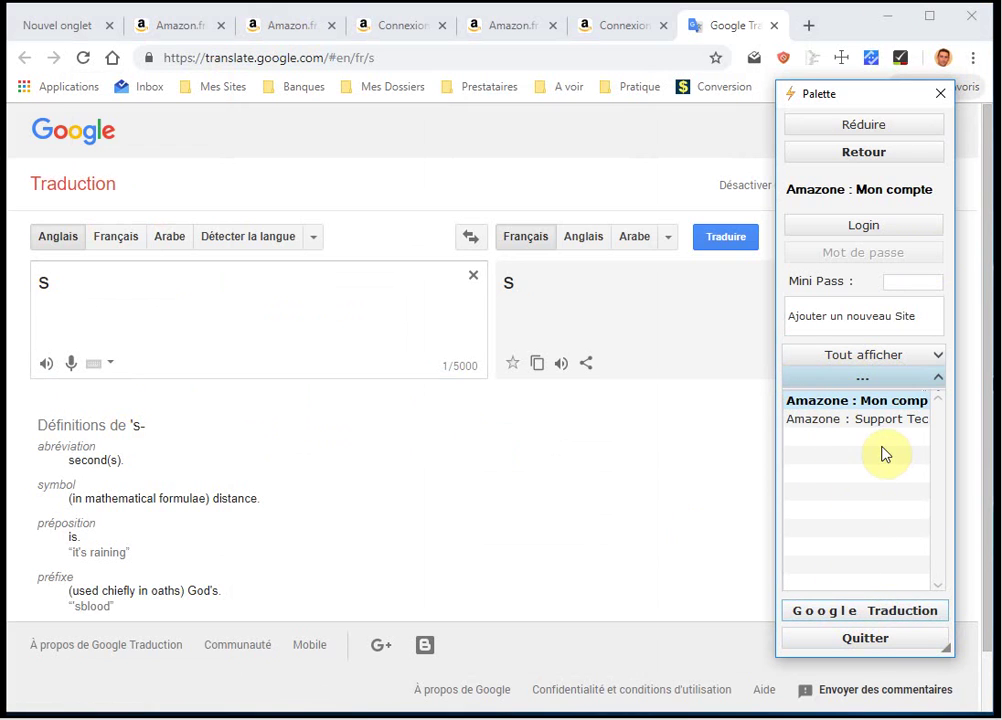
pyautogui.click(895, 358)
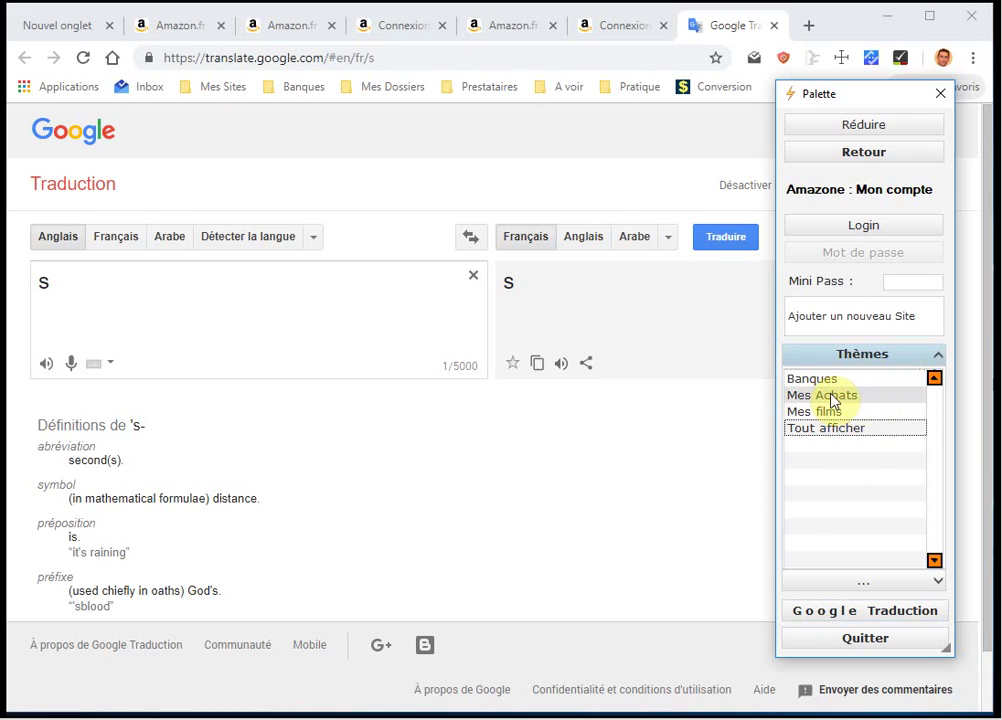
pyautogui.click(836, 399)
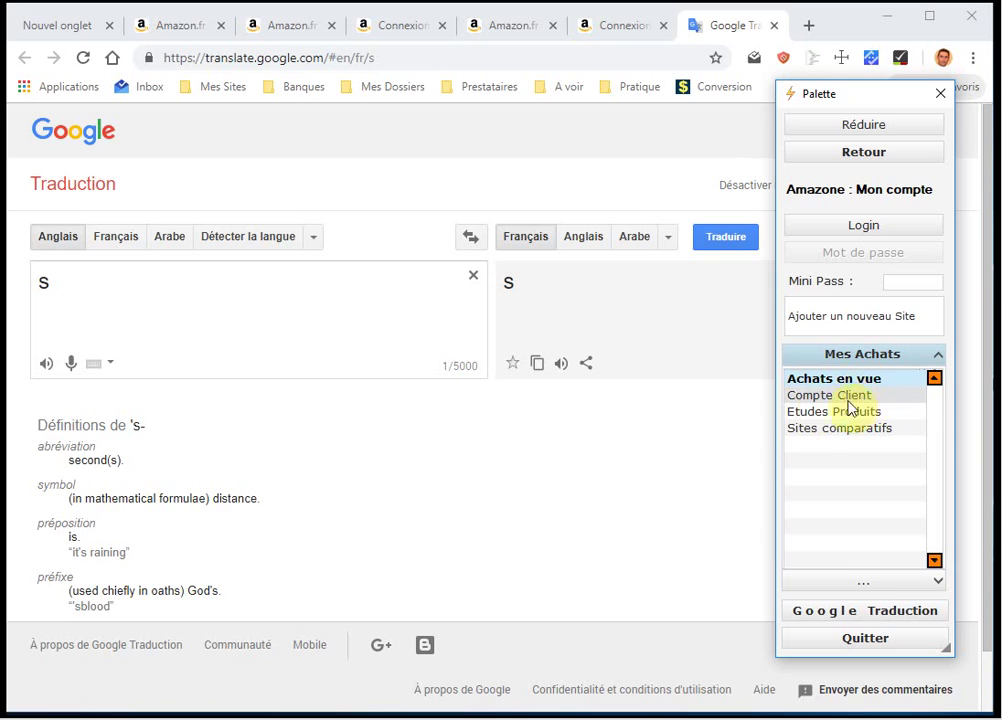
pyautogui.click(829, 396)
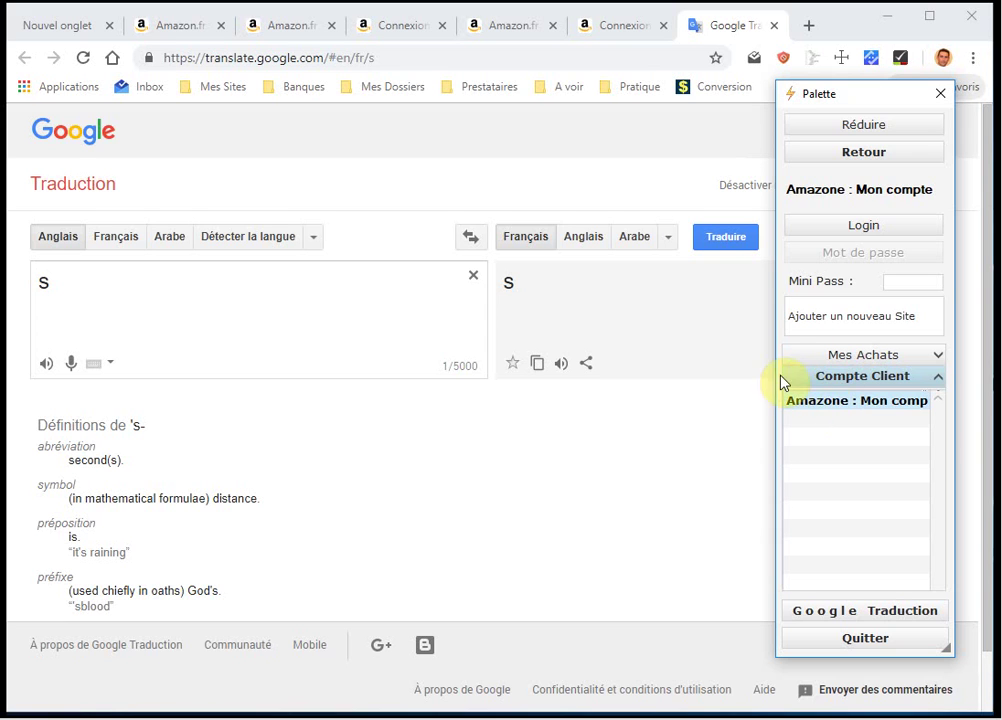
pyautogui.click(884, 412)
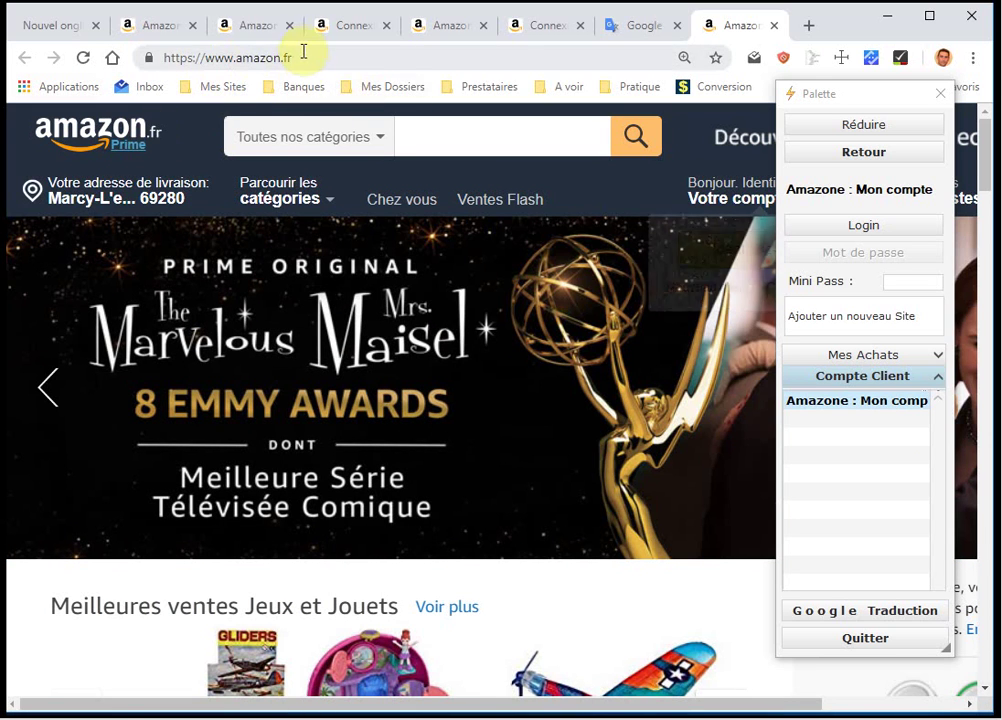
# Search Google for 'le boncoin' and open the leboncoin site from the first result.
pyautogui.click(306, 58)
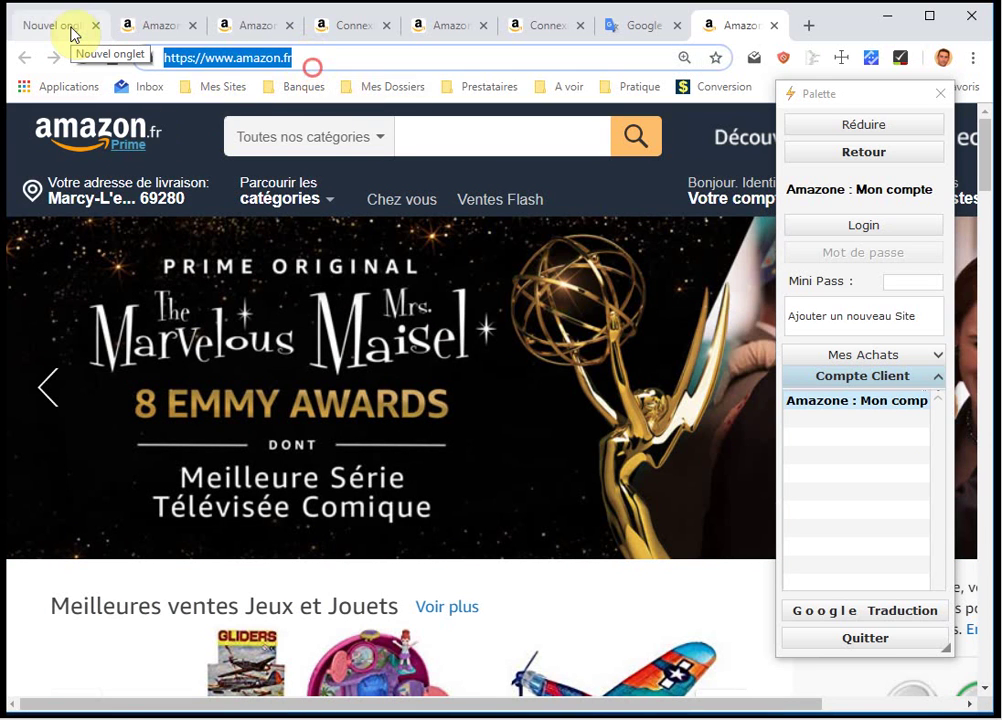
pyautogui.write('le bon')
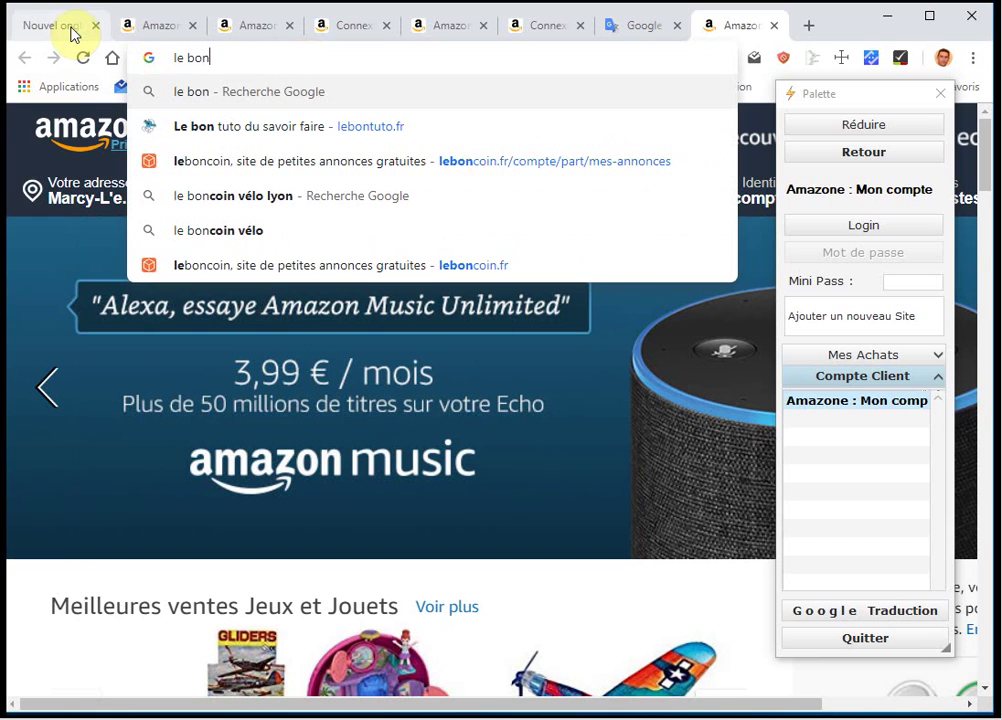
pyautogui.write('coin')
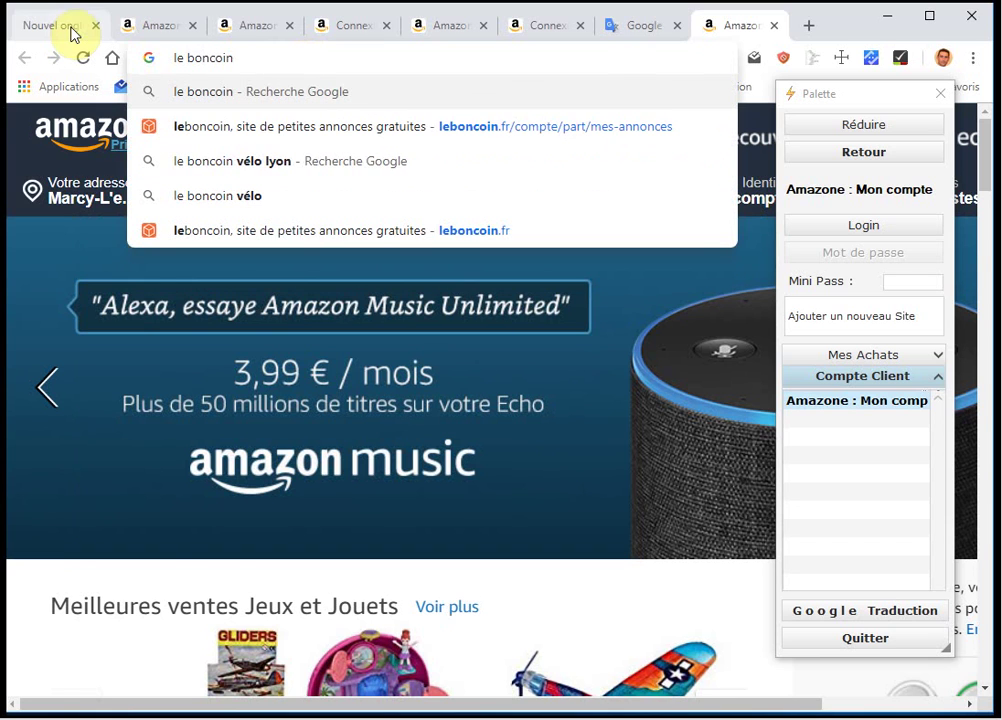
pyautogui.press('Return')
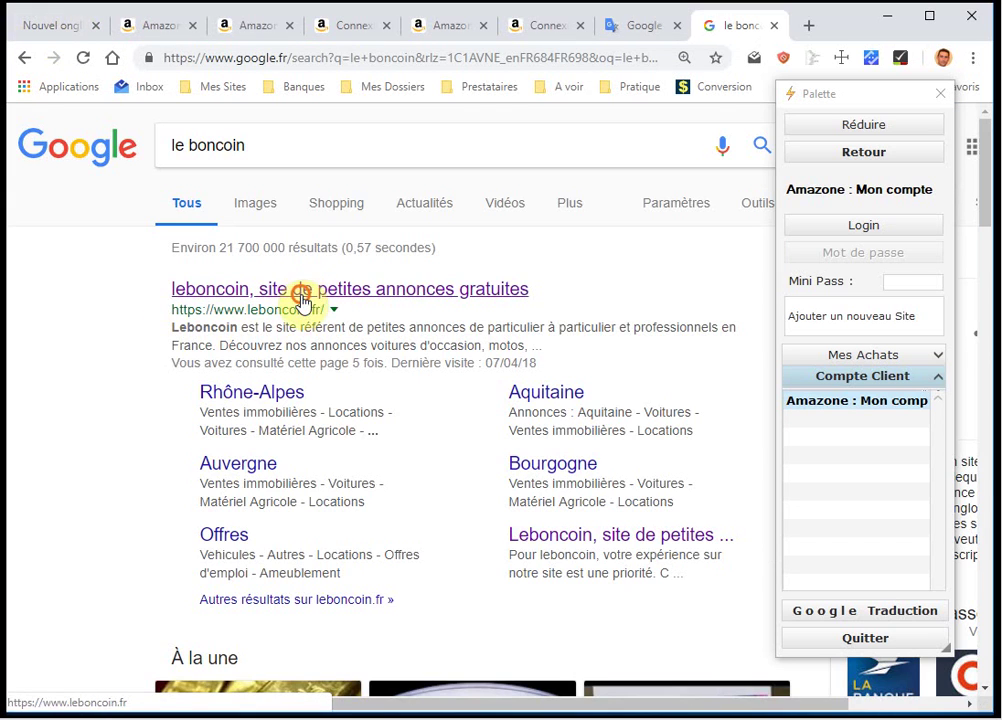
pyautogui.click(301, 300)
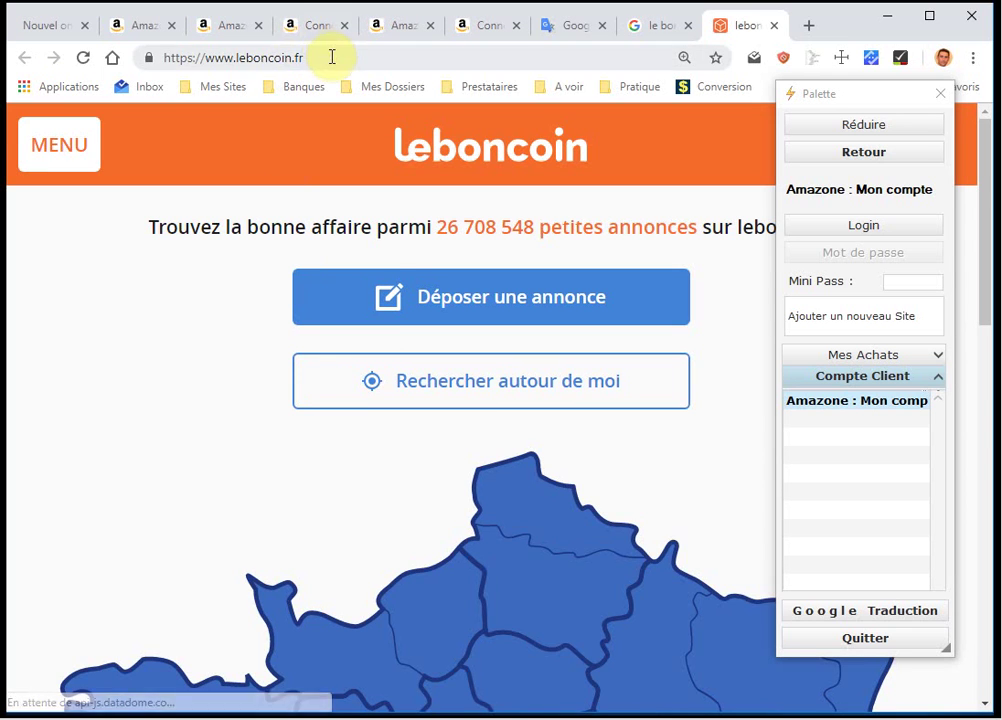
pyautogui.click(332, 57)
pyautogui.hotkey('ctrl', 'c')
pyautogui.rightClick(231, 64)
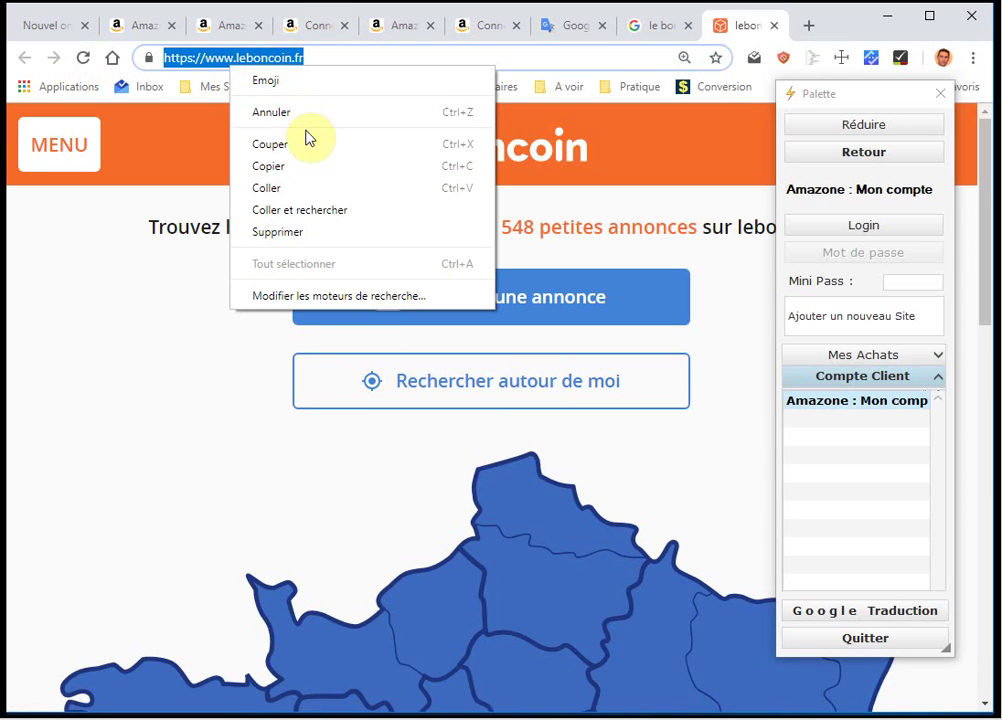
pyautogui.click(272, 166)
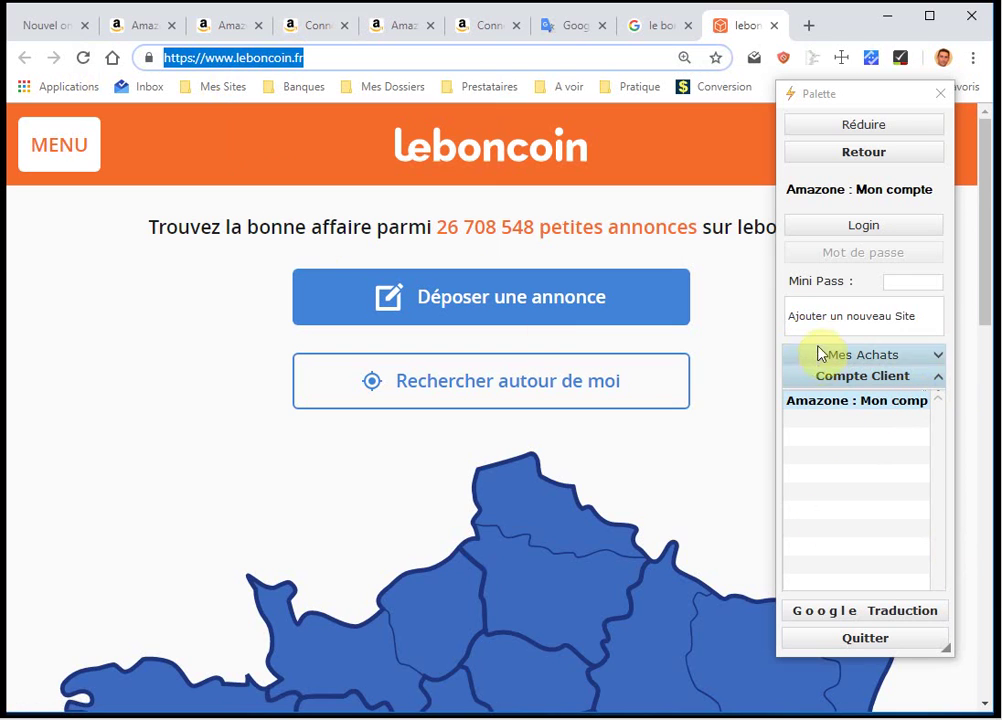
pyautogui.click(864, 318)
pyautogui.hotkey('ctrl', 'v')
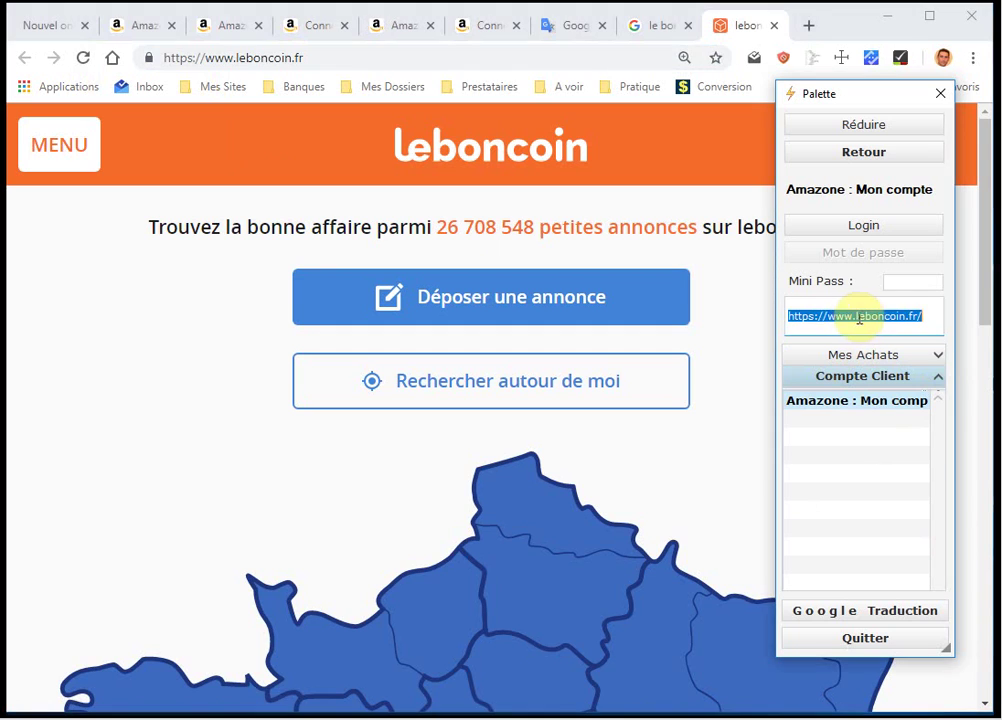
pyautogui.click(928, 318)
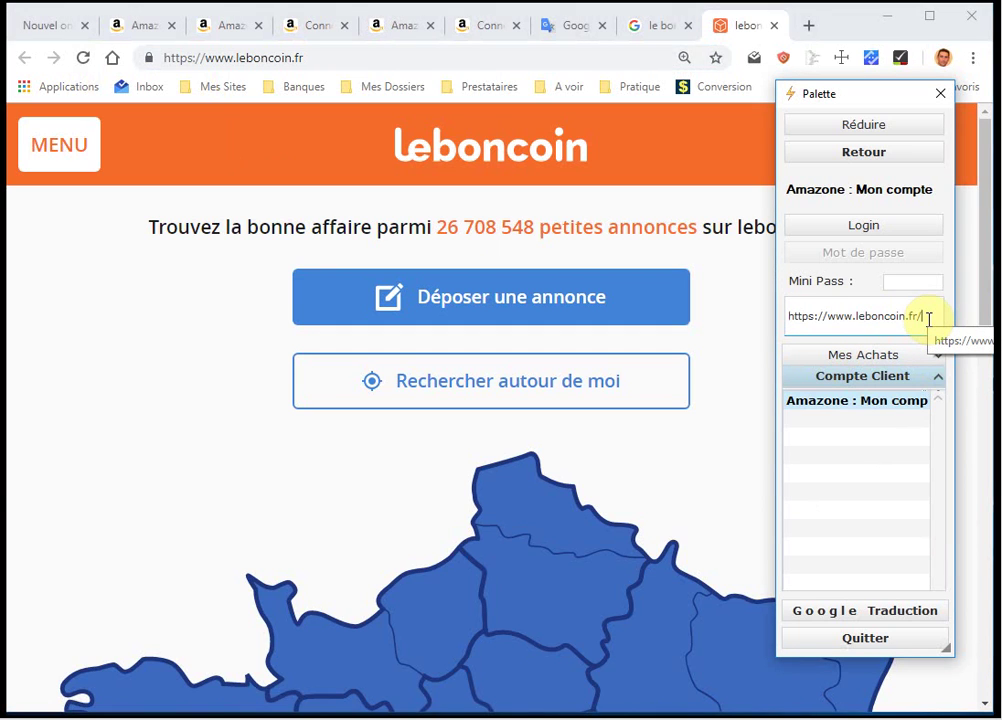
pyautogui.press('Return')
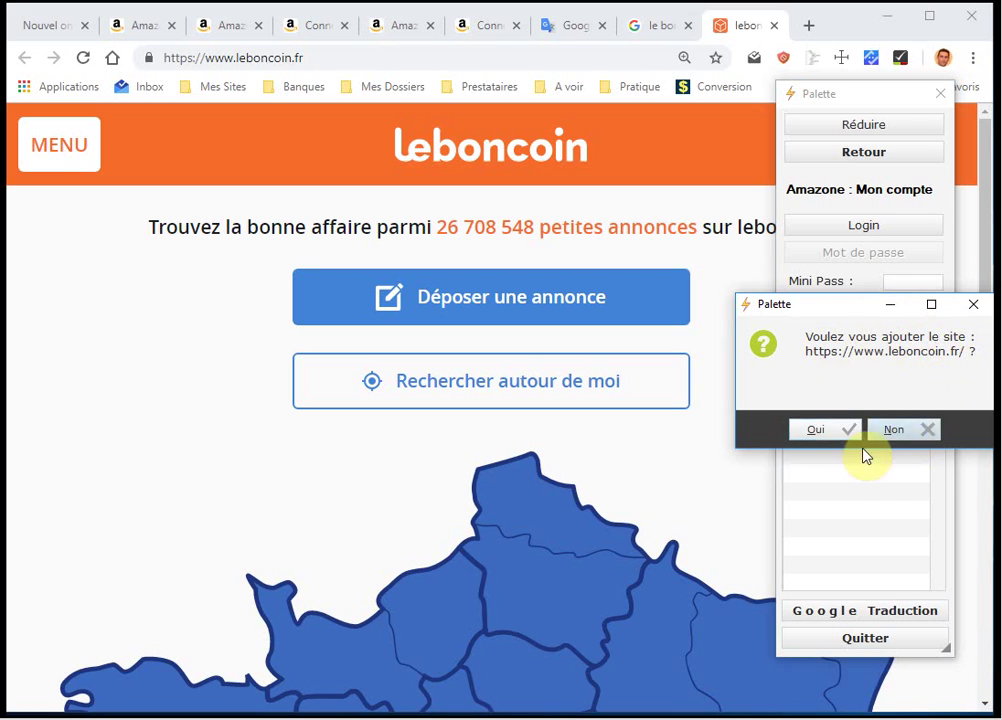
pyautogui.click(829, 432)
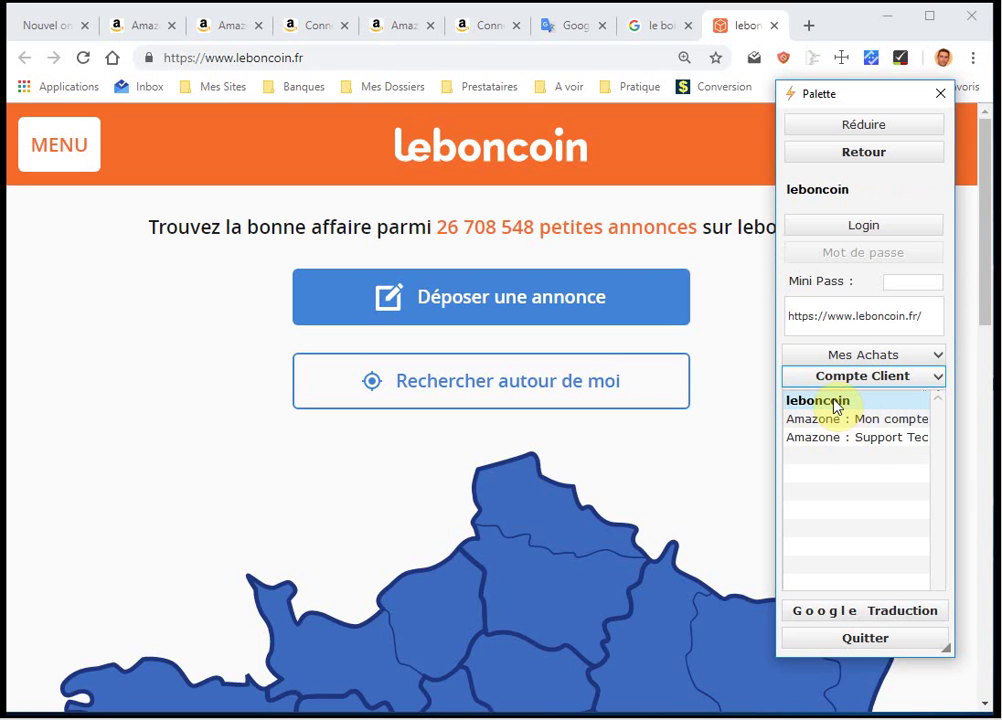
pyautogui.click(886, 156)
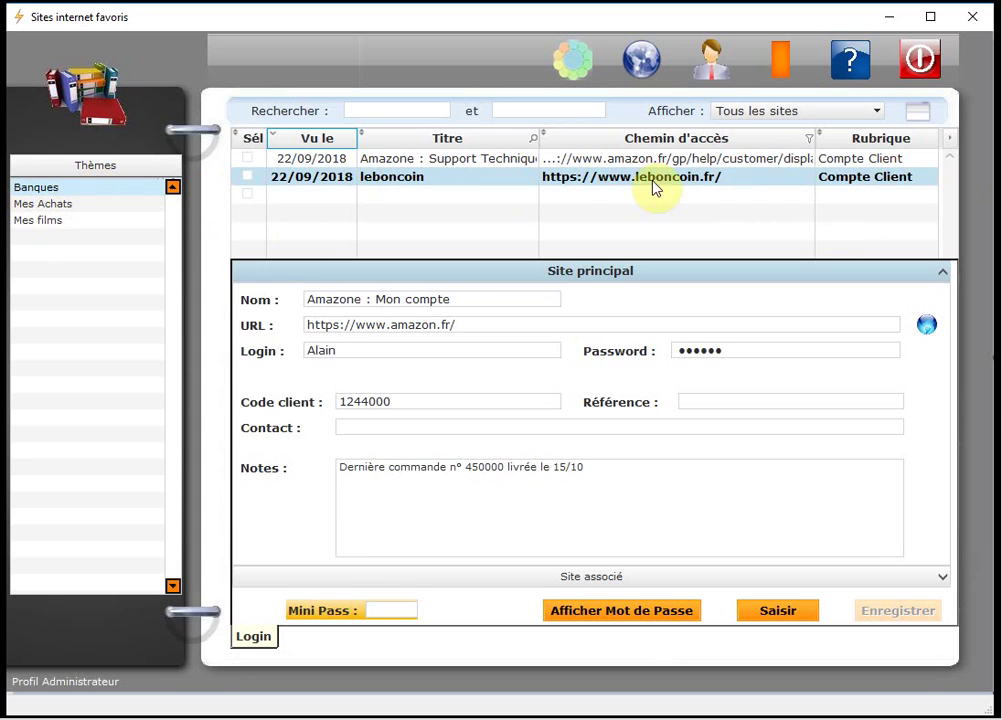
# Show the leboncoin entry's details, check its Login and Password fields, and launch leboncoin.fr.
pyautogui.click(586, 188)
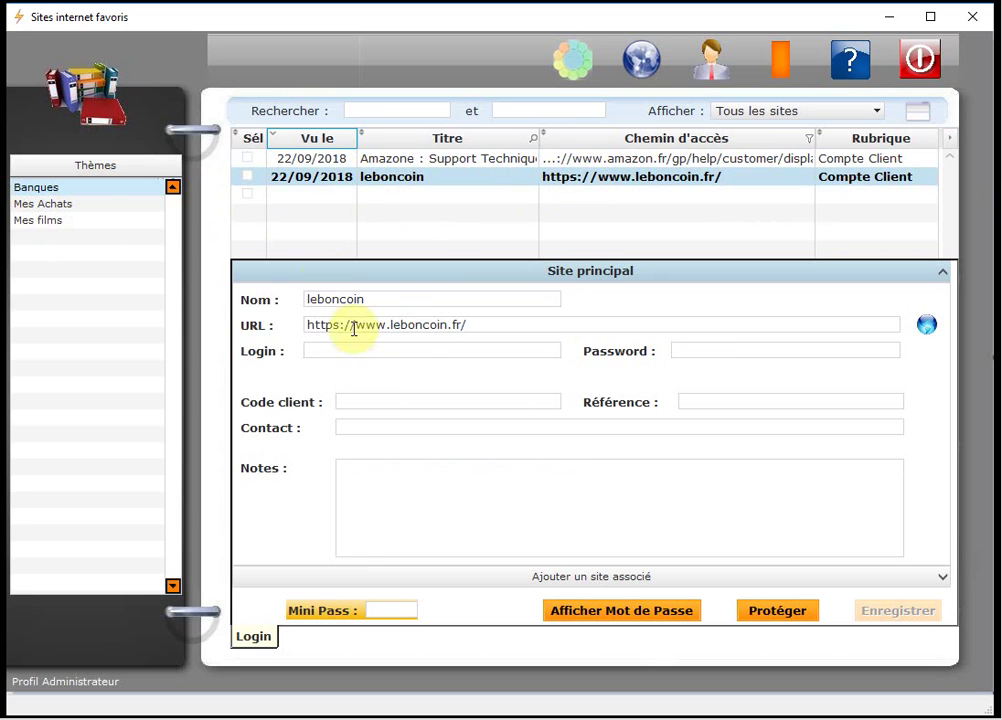
pyautogui.click(329, 348)
pyautogui.click(693, 350)
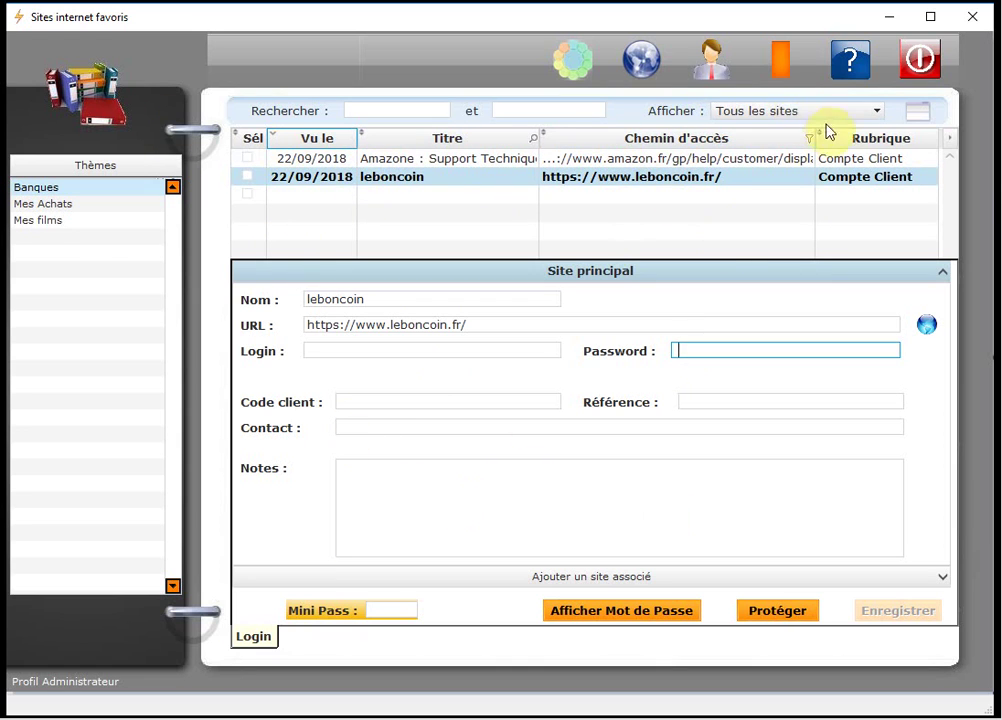
pyautogui.click(783, 60)
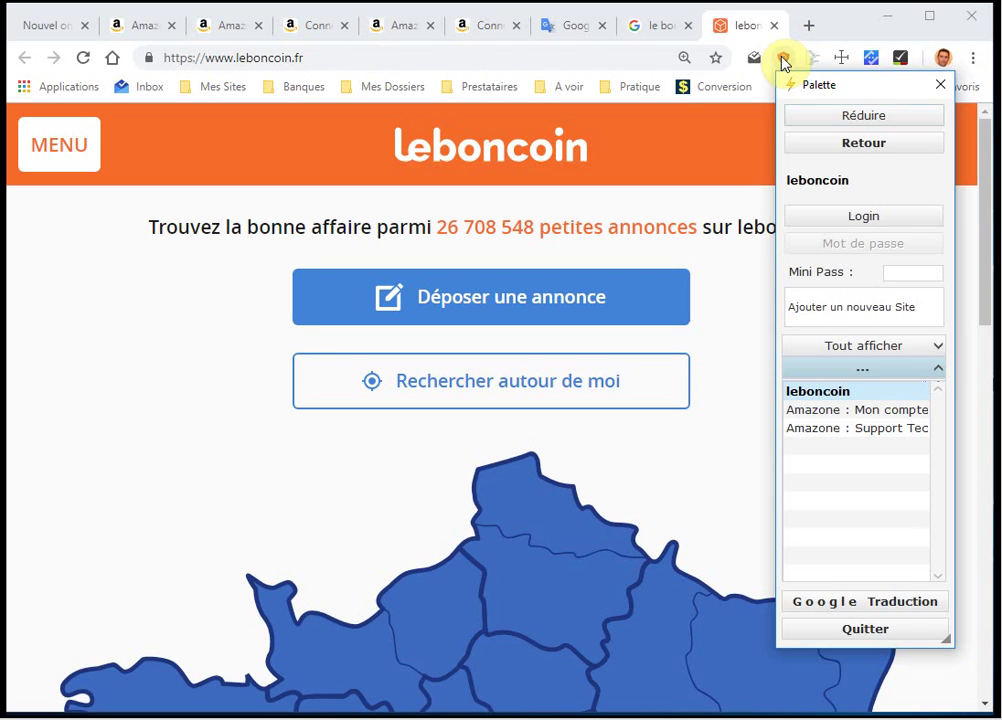
# Leave the Palette for the main window listing all five saved sites.
pyautogui.click(899, 85)
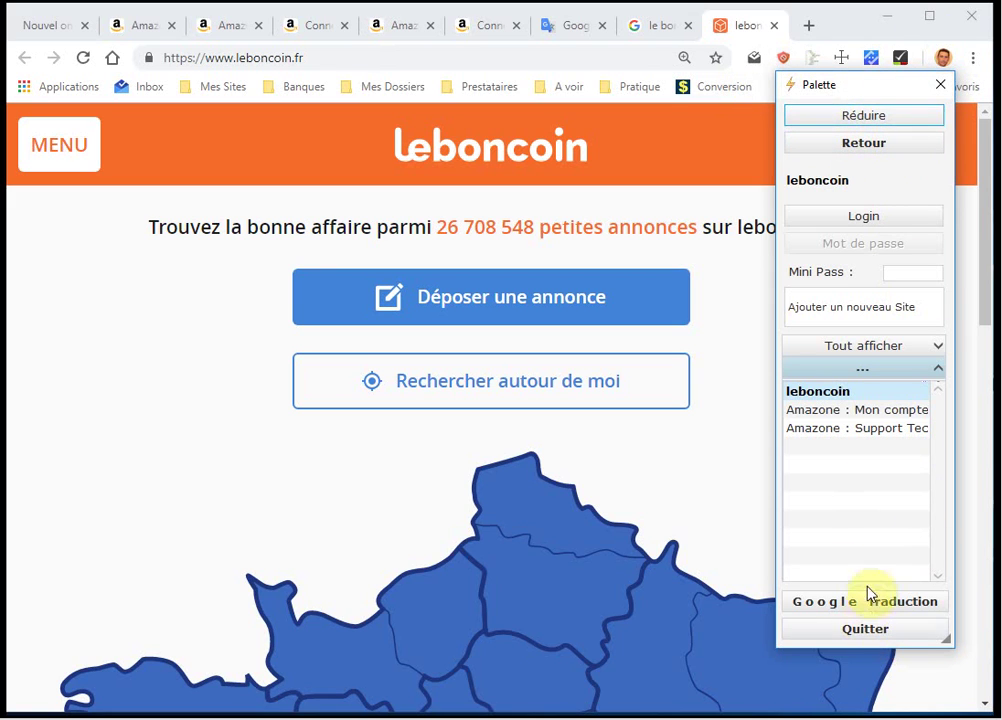
pyautogui.click(888, 143)
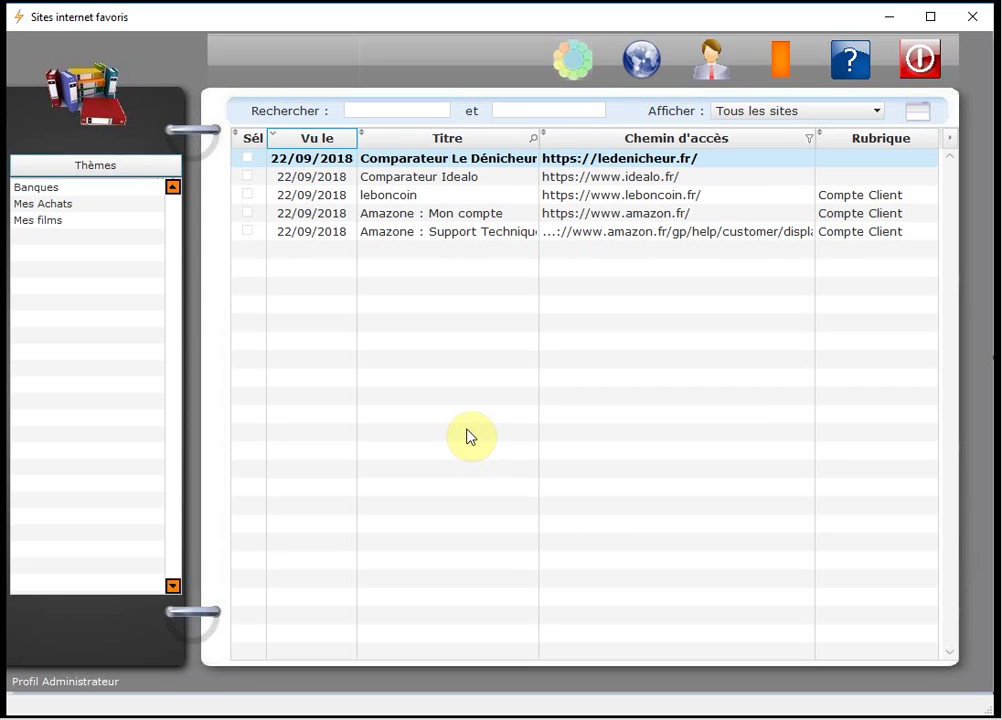
# Open the Mes Achats theme, view Compte Client's sites, and cancel a new site form.
pyautogui.click(36, 204)
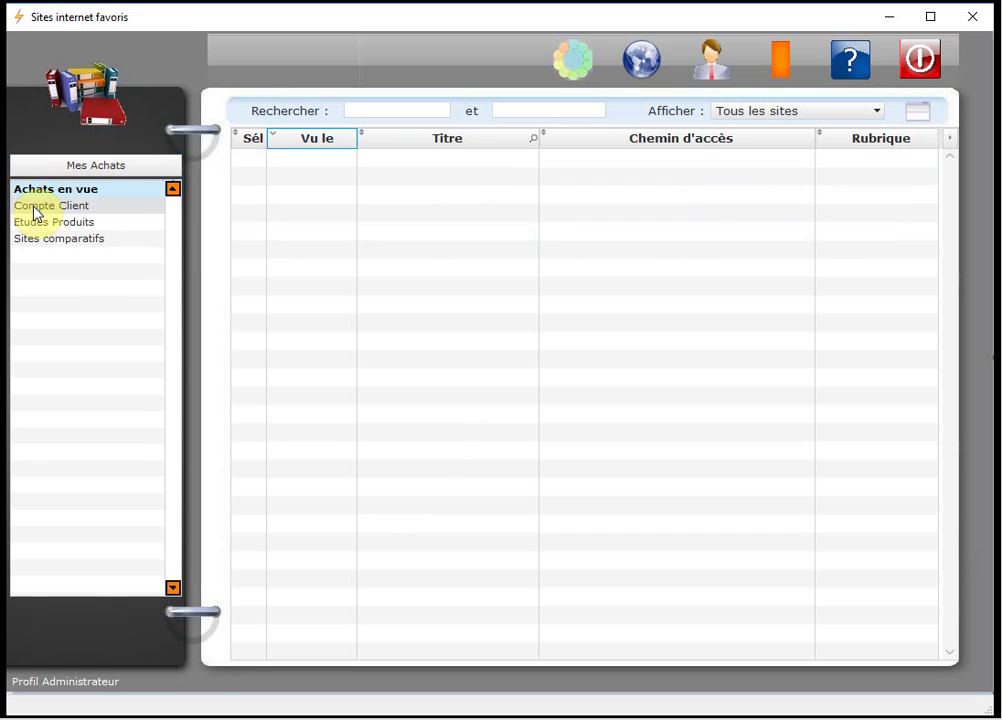
pyautogui.click(86, 208)
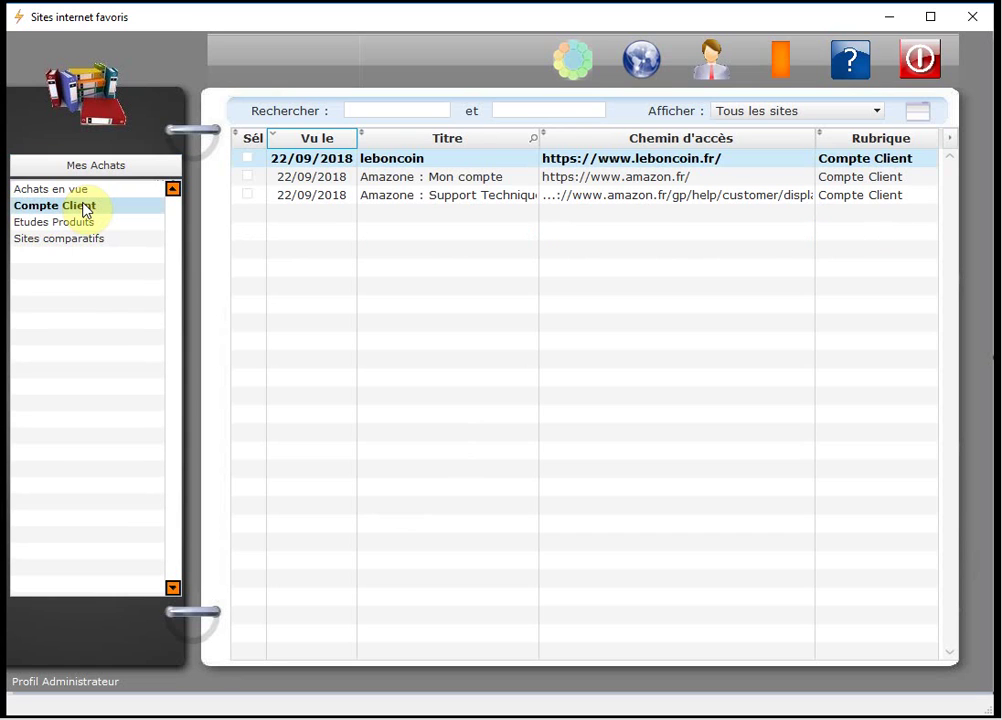
pyautogui.rightClick(425, 240)
pyautogui.click(580, 249)
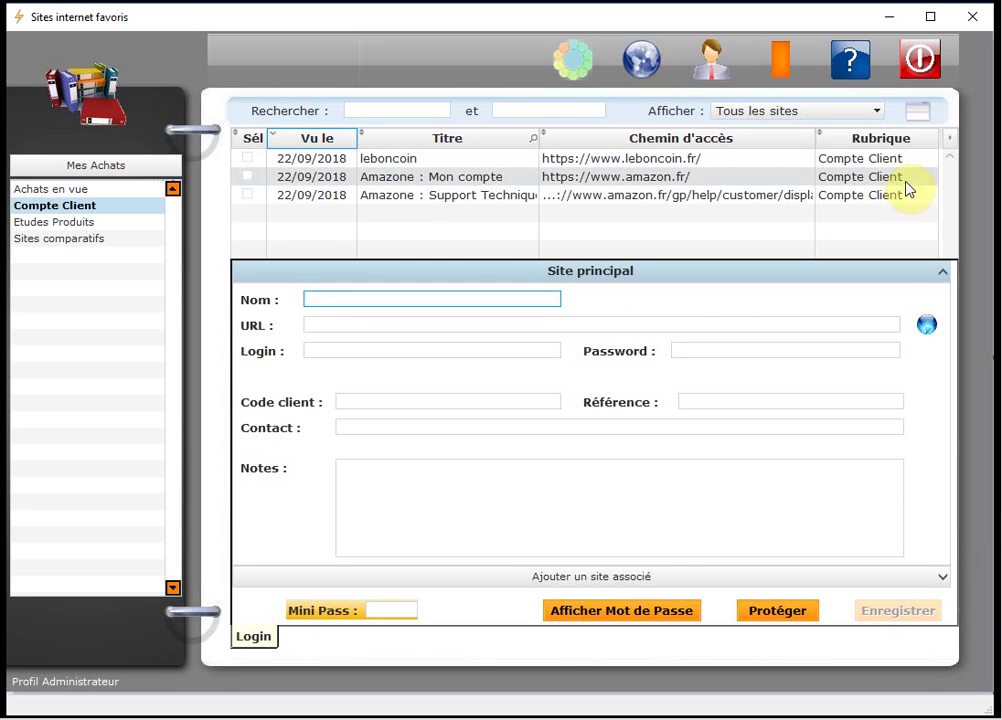
pyautogui.click(918, 112)
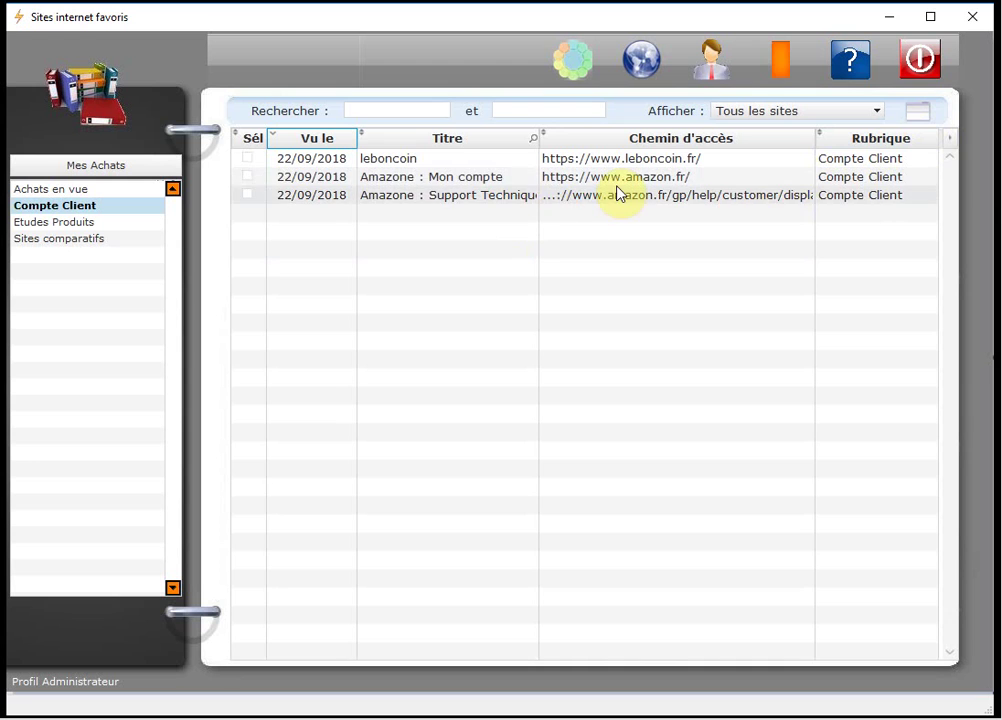
# Show all saved sites, then open the empty Sites comparatifs rubric.
pyautogui.click(756, 113)
pyautogui.click(756, 129)
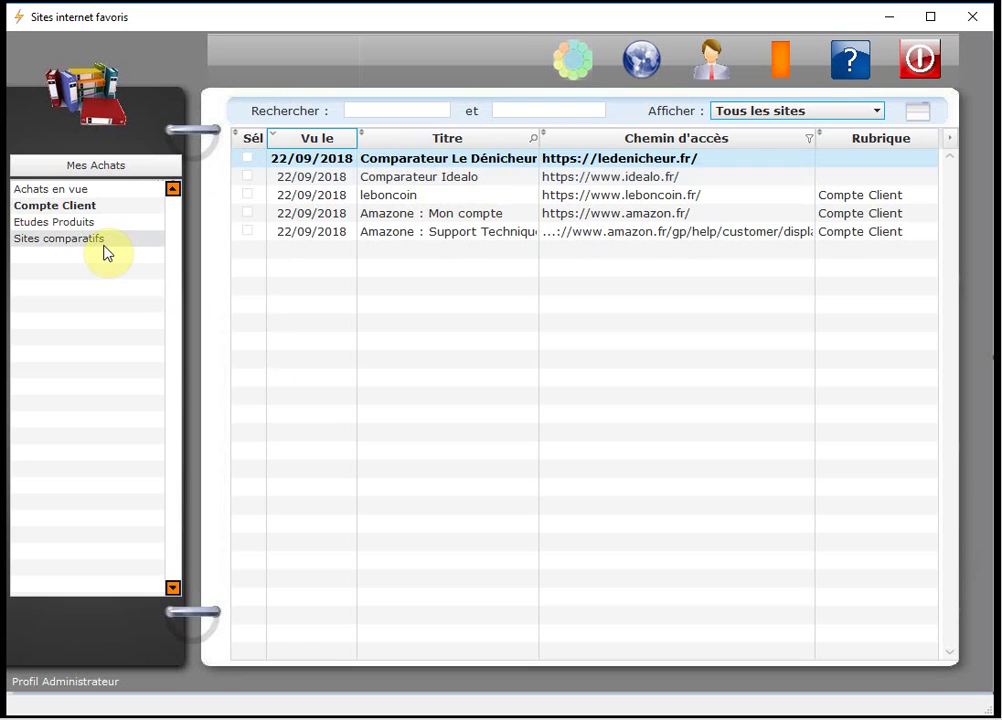
pyautogui.click(60, 242)
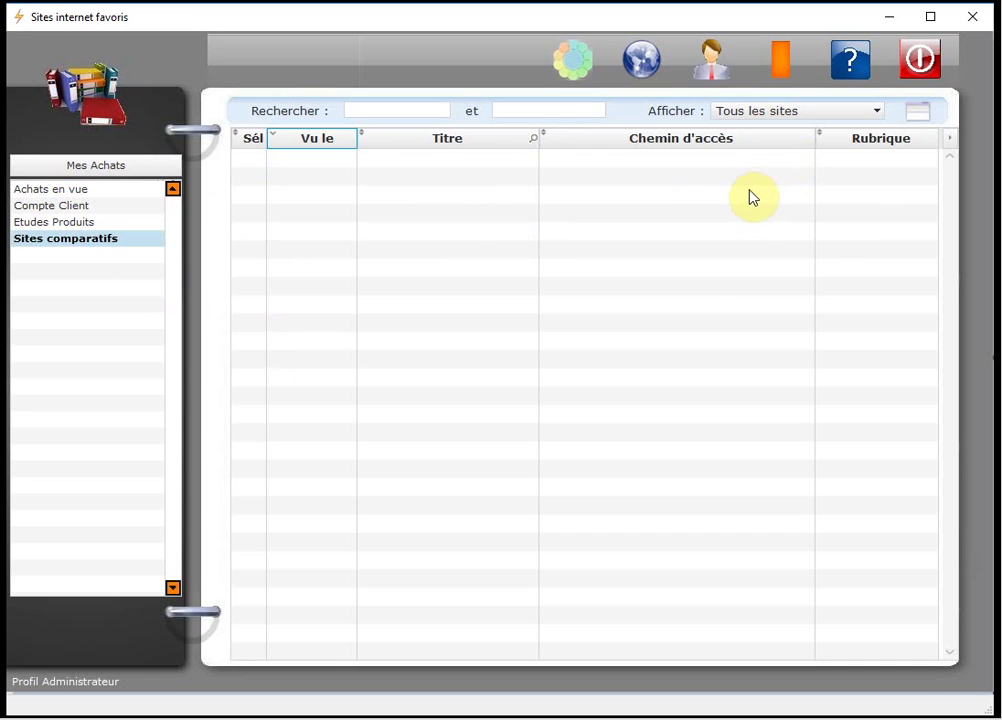
pyautogui.click(876, 116)
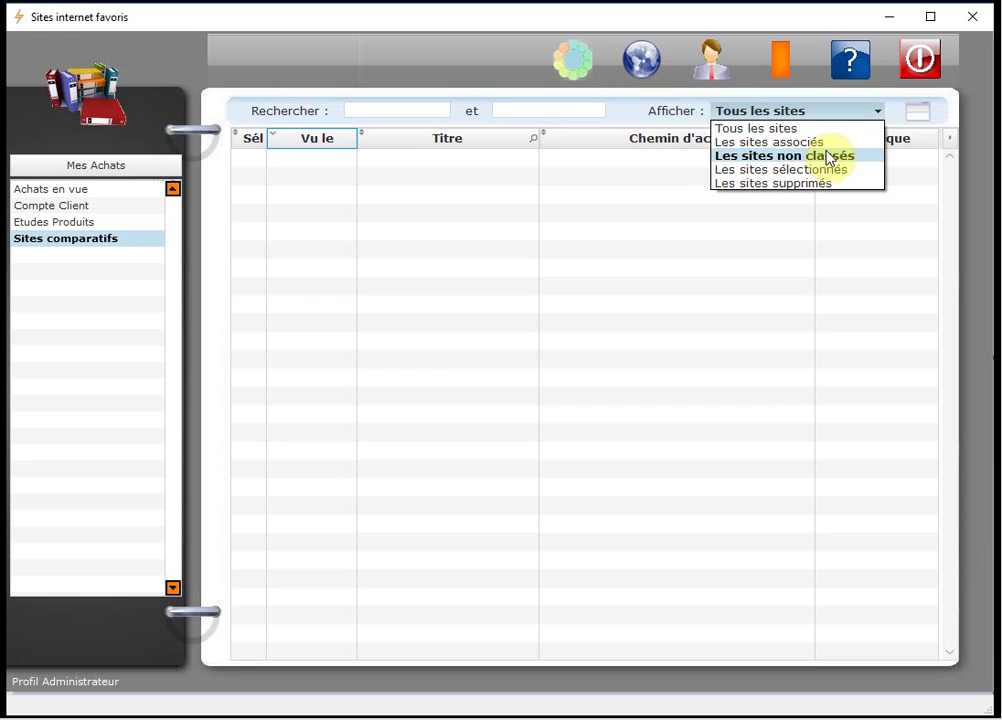
# Filter to unclassified sites and file Comparateur Le Dénicheur and Comparateur Idealo under Sites comparatifs.
pyautogui.click(877, 160)
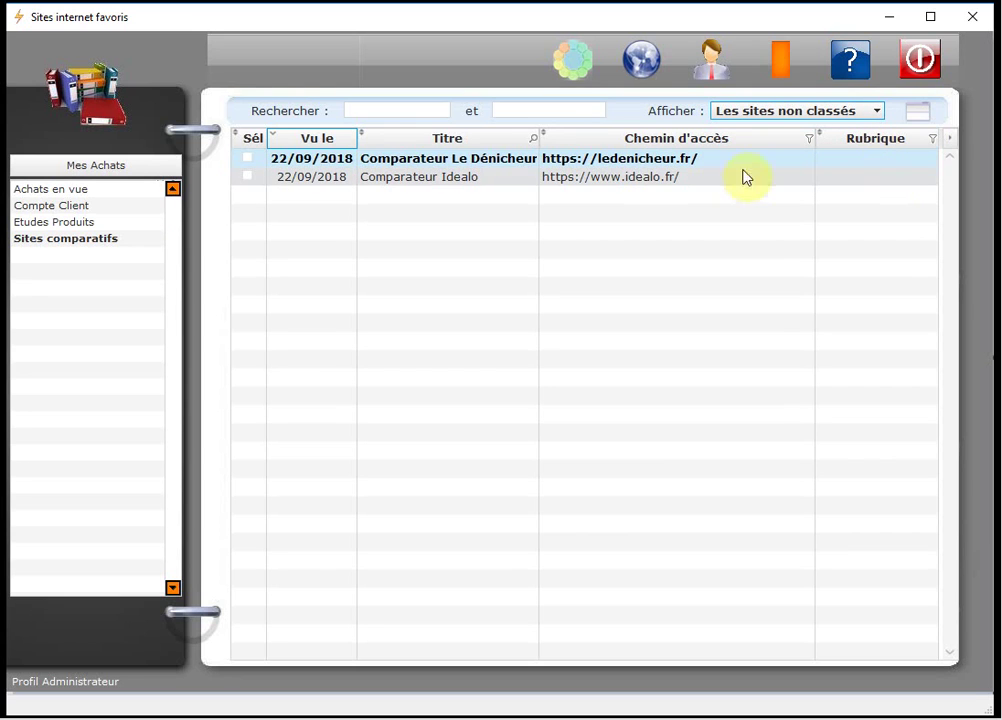
pyautogui.rightClick(511, 160)
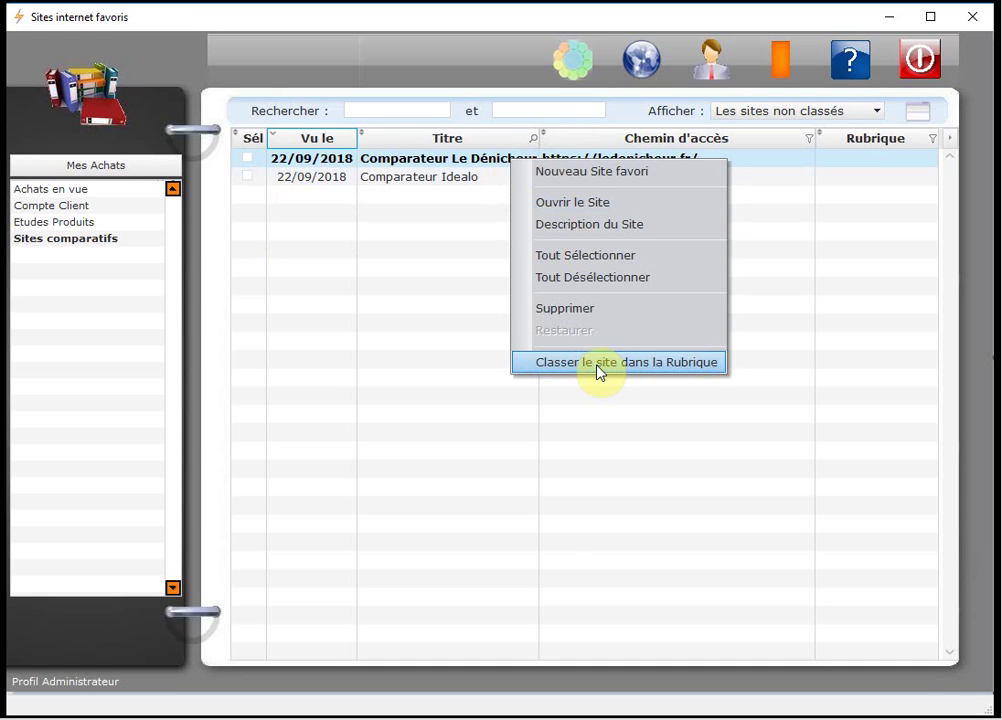
pyautogui.click(433, 168)
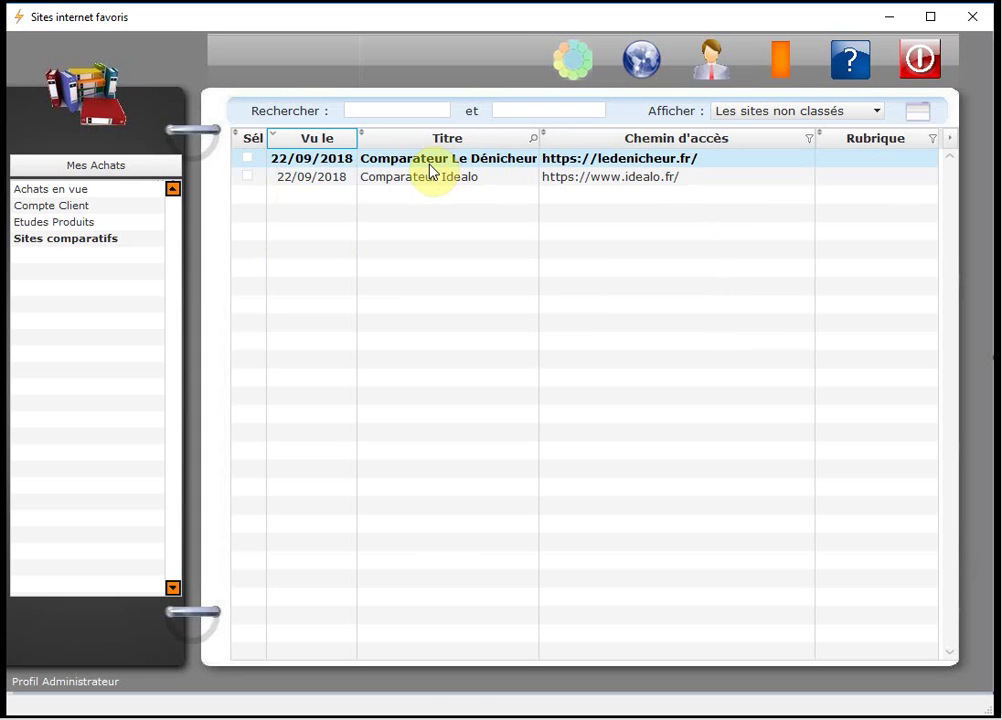
pyautogui.click(432, 180)
pyautogui.keyDown('shift'); pyautogui.click(422, 160); pyautogui.keyUp('shift')
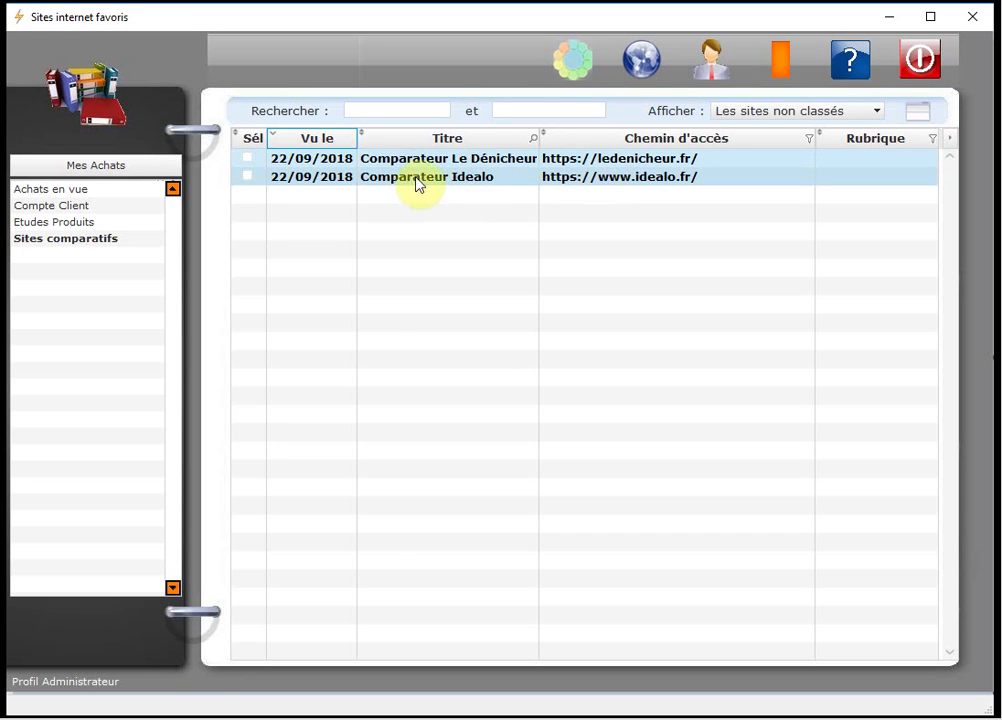
pyautogui.rightClick(649, 172)
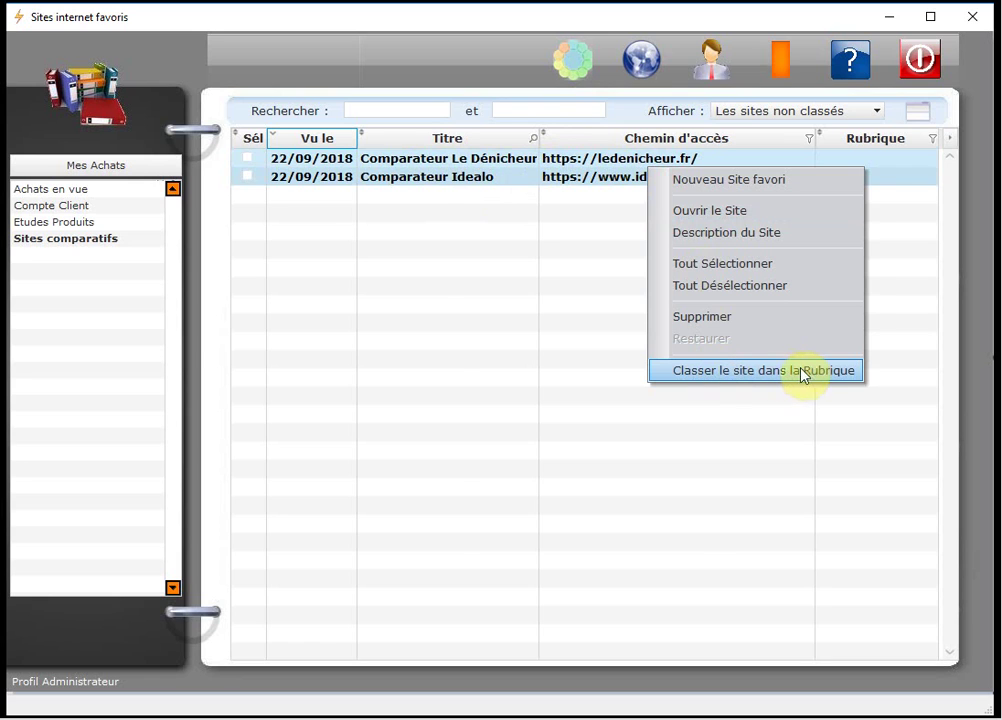
pyautogui.click(836, 380)
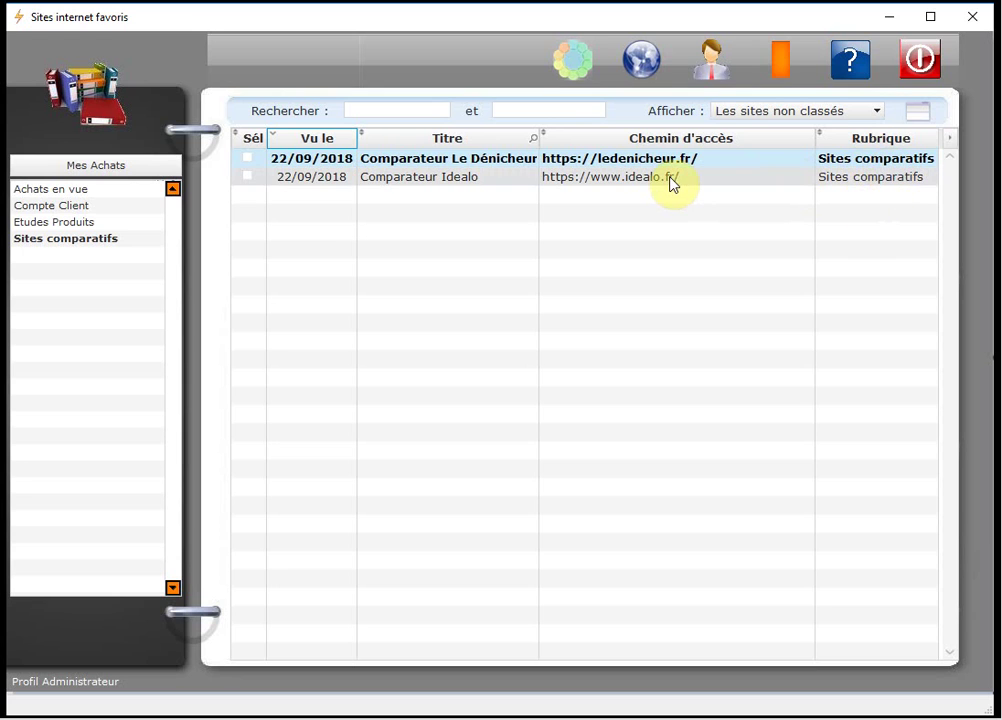
# Browse the Compte Client, Sites comparatifs and Etudes Produits rubrics, ending on Sites comparatifs.
pyautogui.click(60, 206)
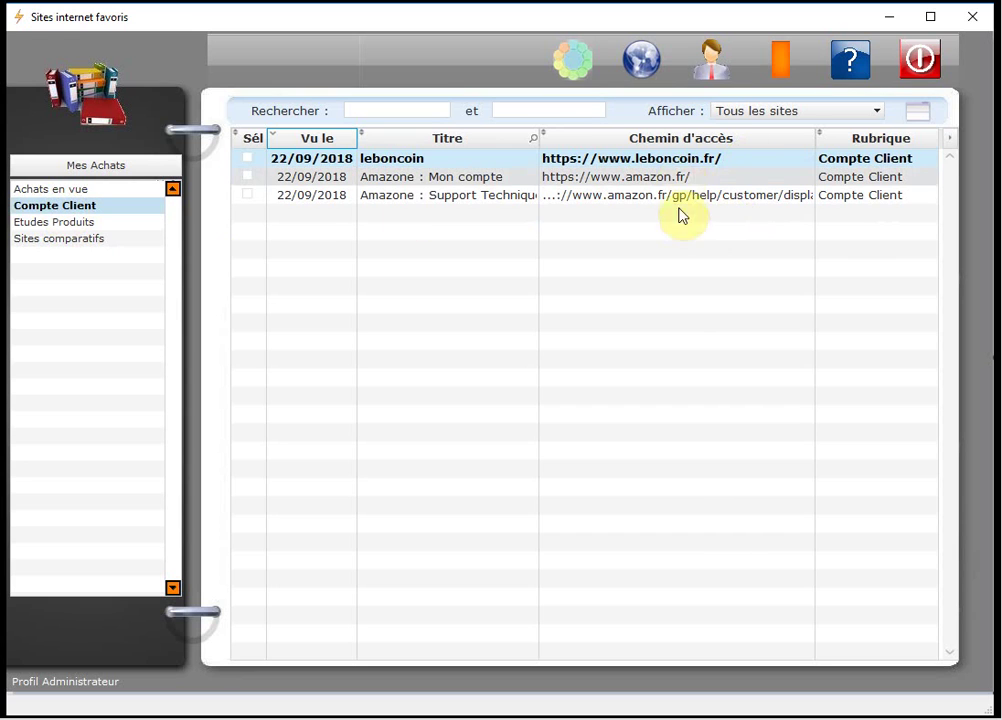
pyautogui.click(76, 238)
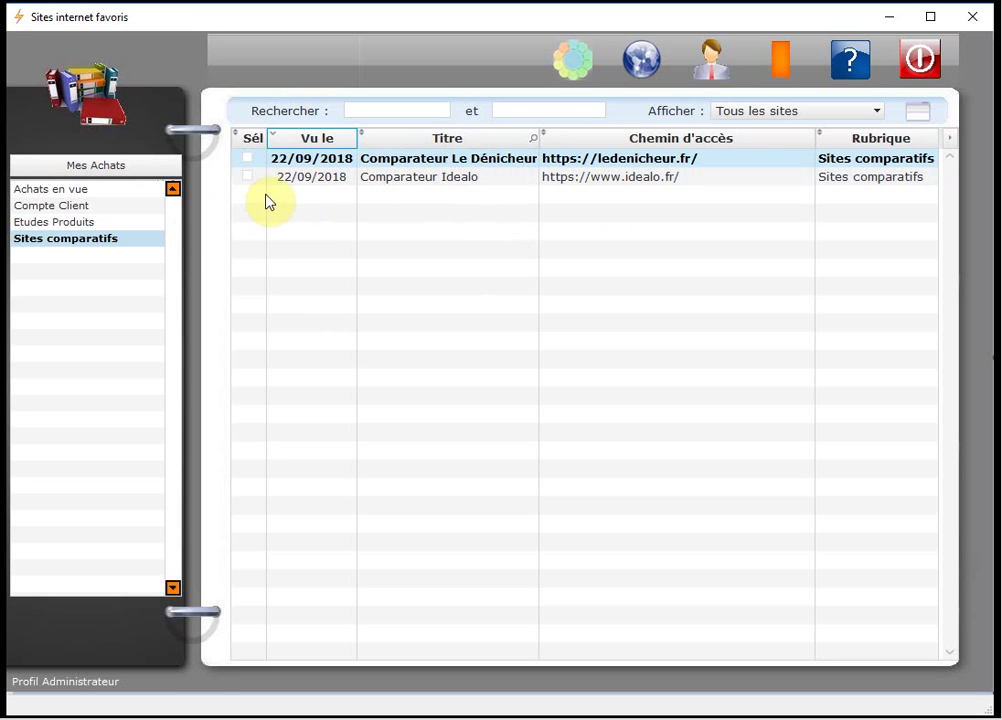
pyautogui.click(60, 224)
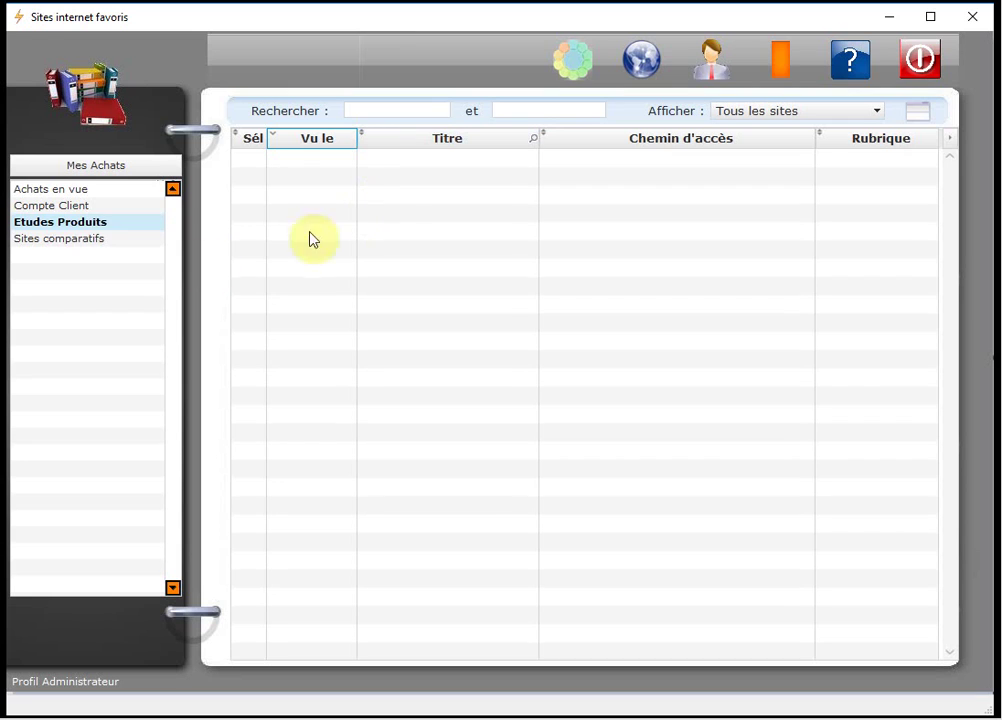
pyautogui.click(88, 240)
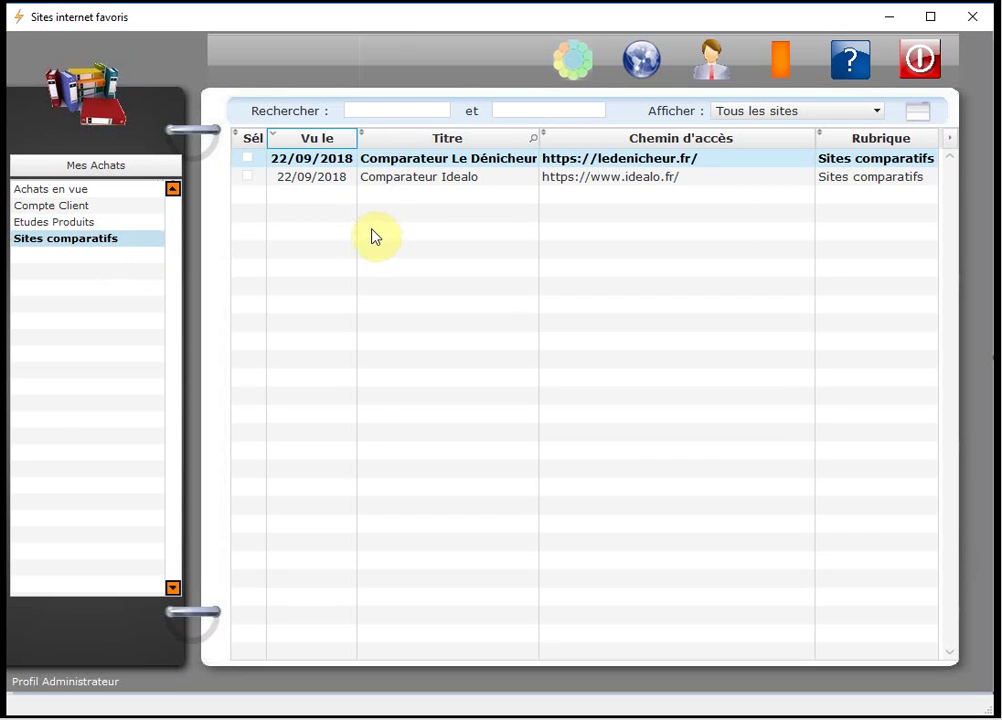
# Tick Comparateur Le Dénicheur and Comparateur Idealo, then open the empty Etudes Produits rubric.
pyautogui.click(250, 162)
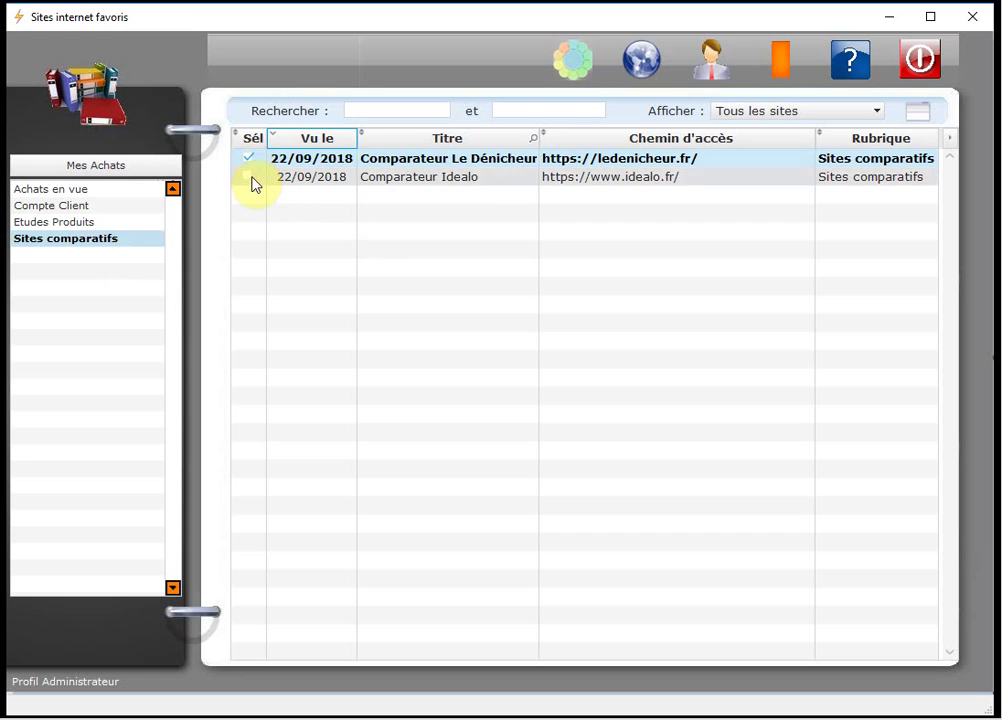
pyautogui.click(252, 182)
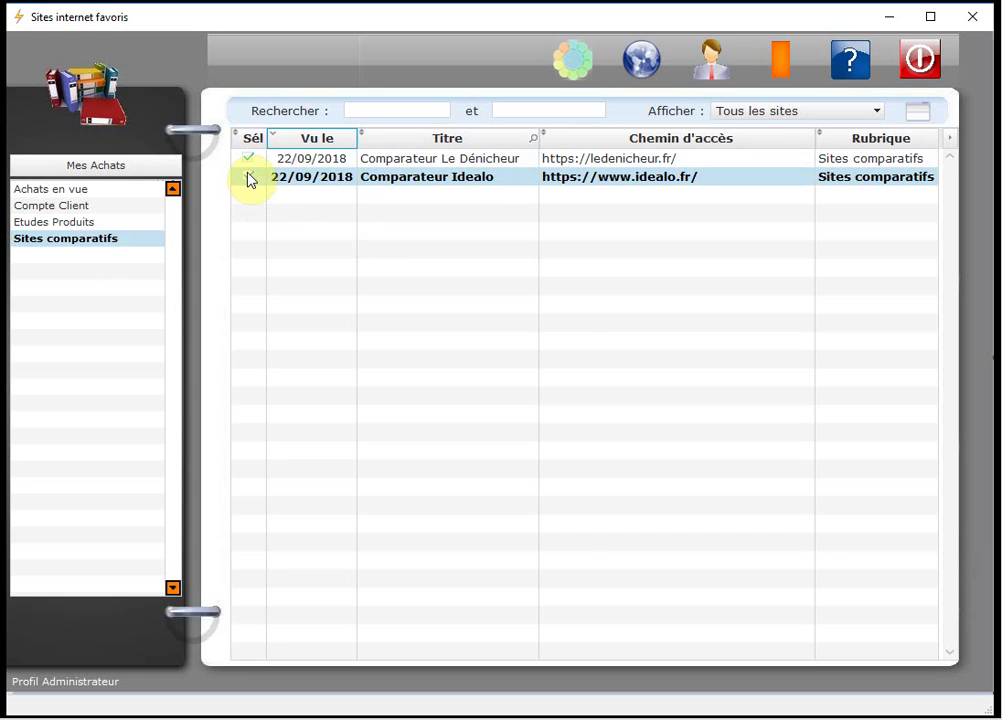
pyautogui.click(250, 179)
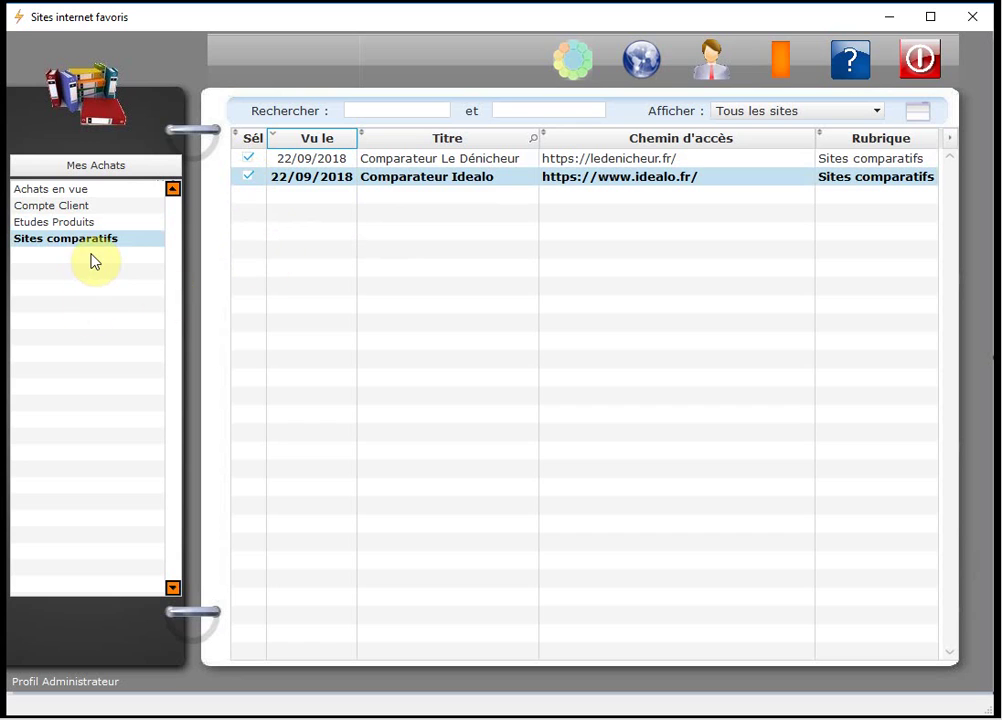
pyautogui.click(74, 226)
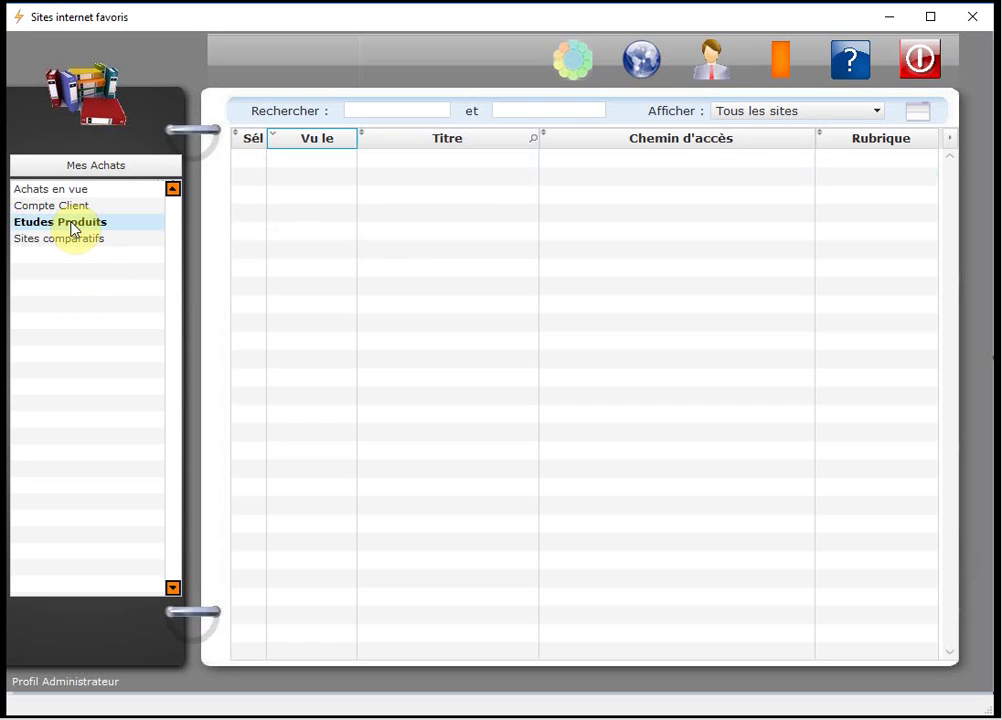
pyautogui.click(815, 111)
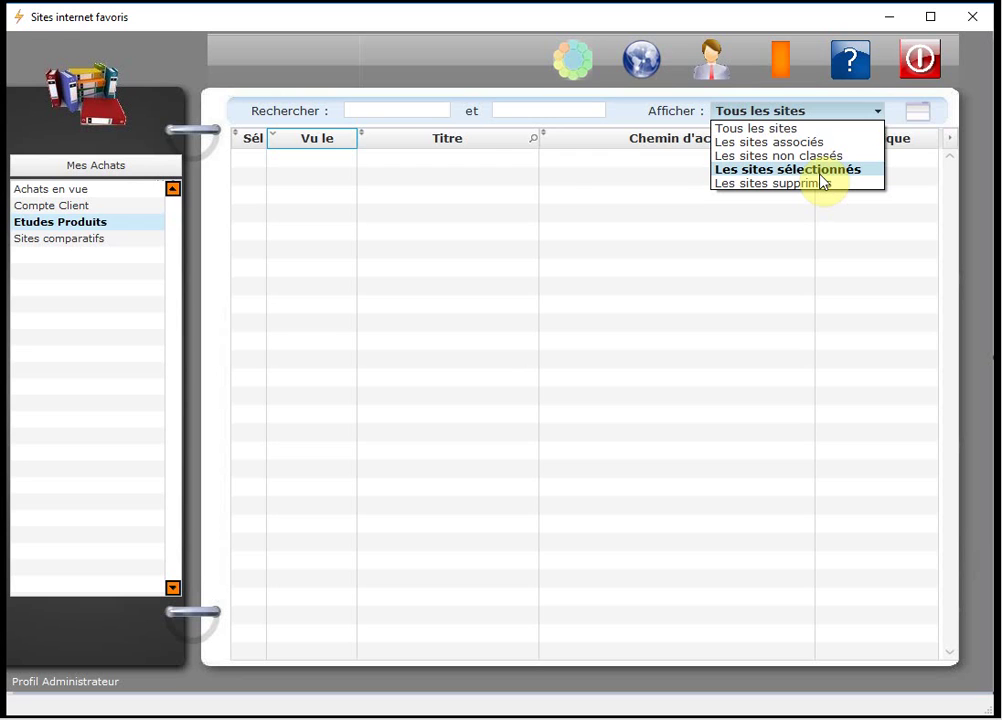
# File the two ticked comparator sites under Etudes Produits, untick them, and show all sites.
pyautogui.click(821, 174)
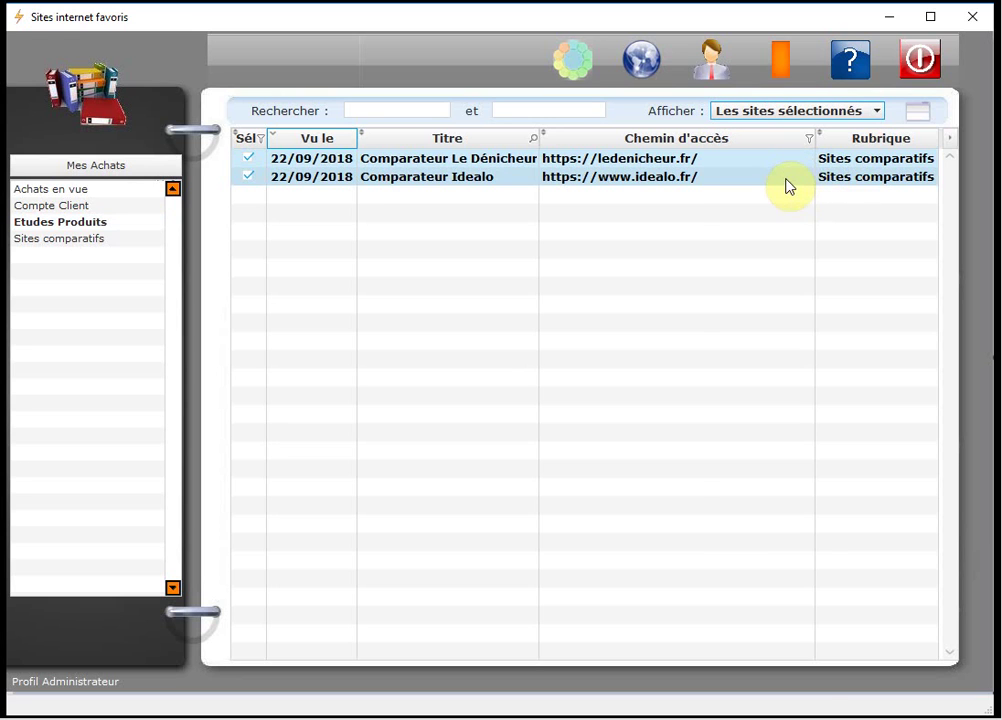
pyautogui.rightClick(664, 170)
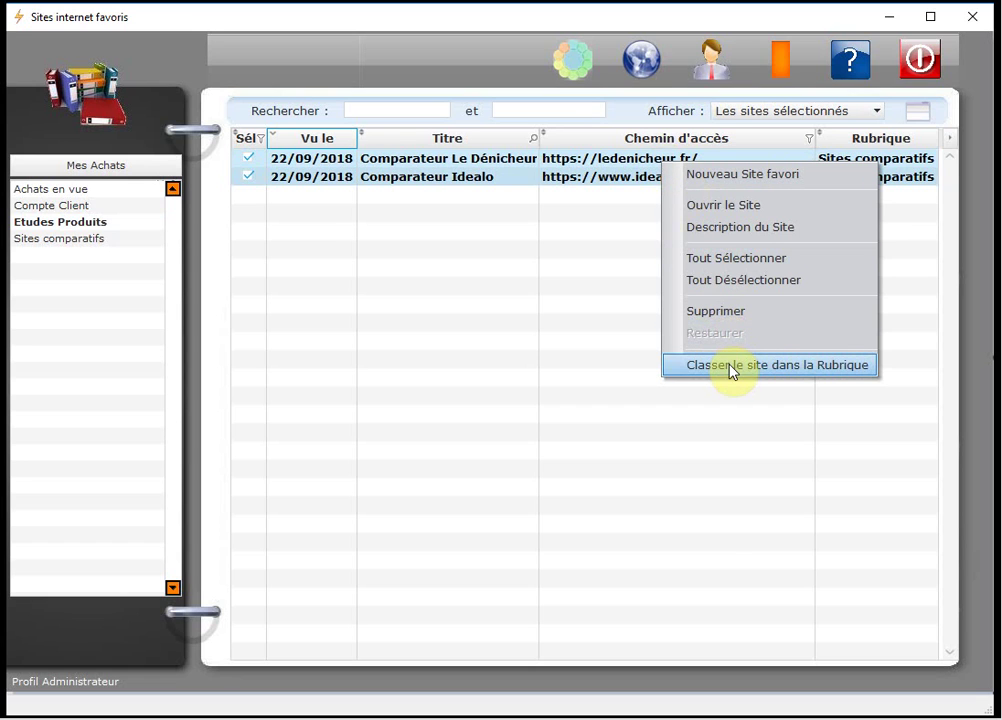
pyautogui.click(830, 366)
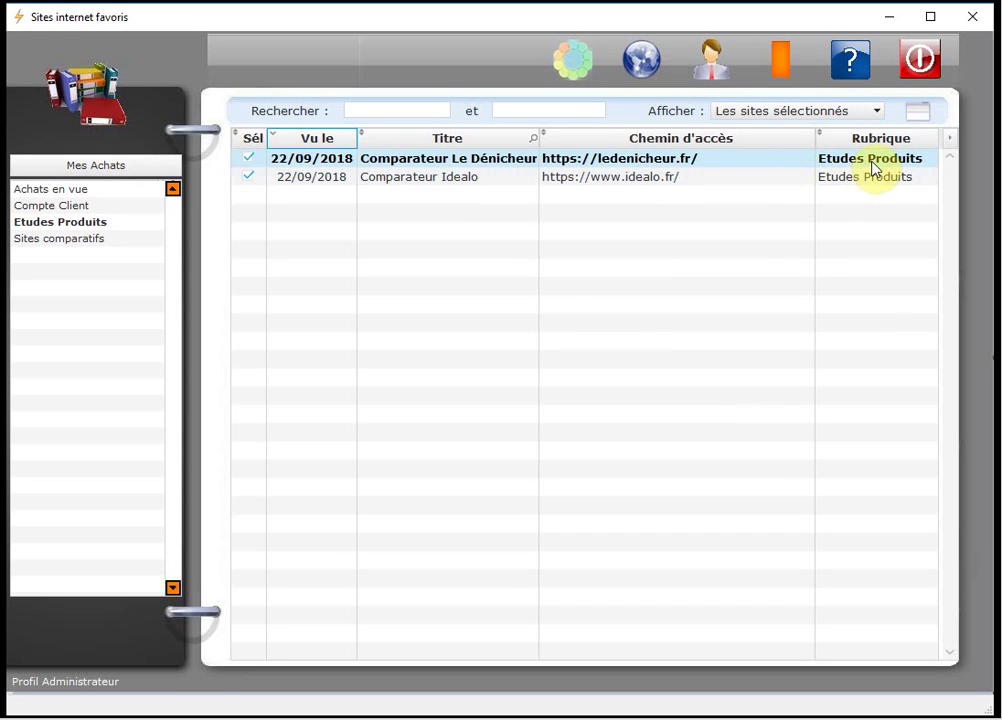
pyautogui.click(130, 257)
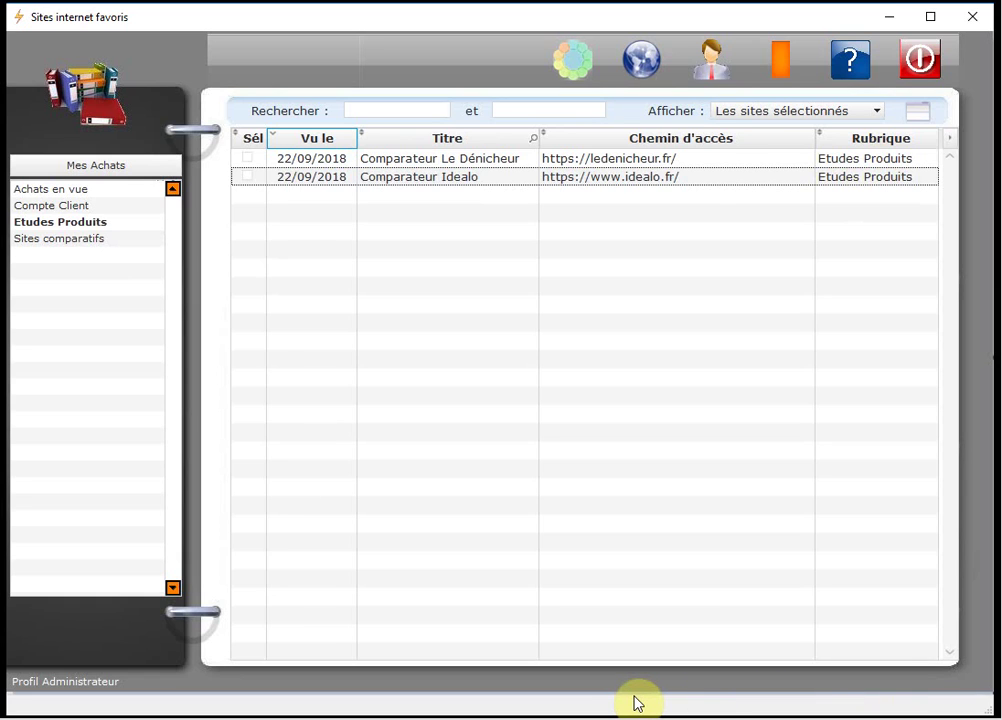
pyautogui.click(772, 112)
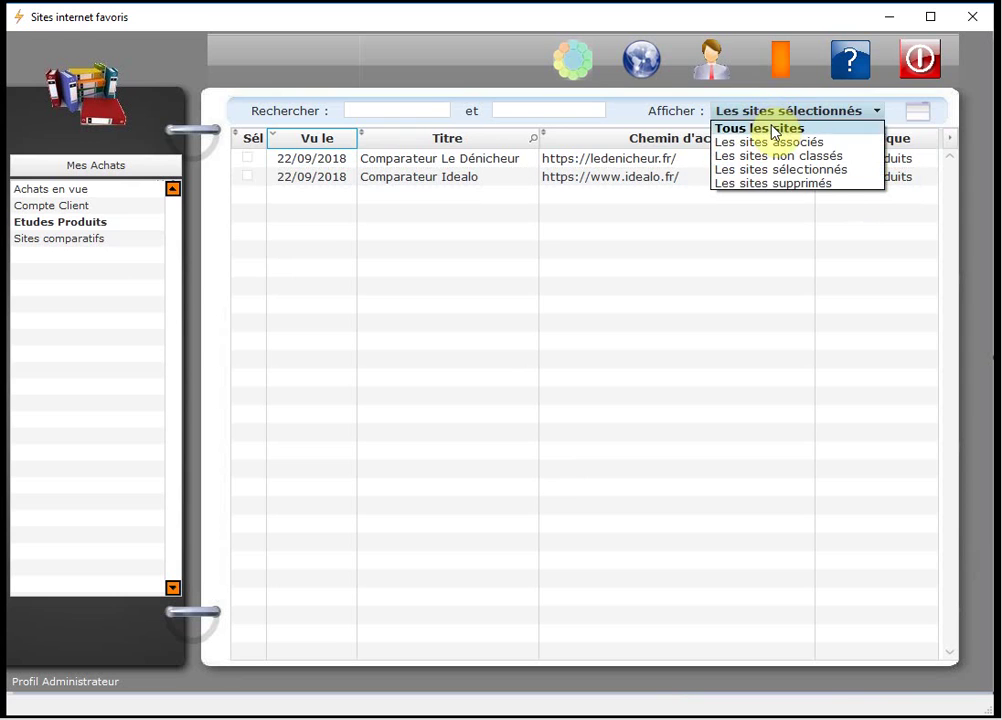
pyautogui.click(772, 129)
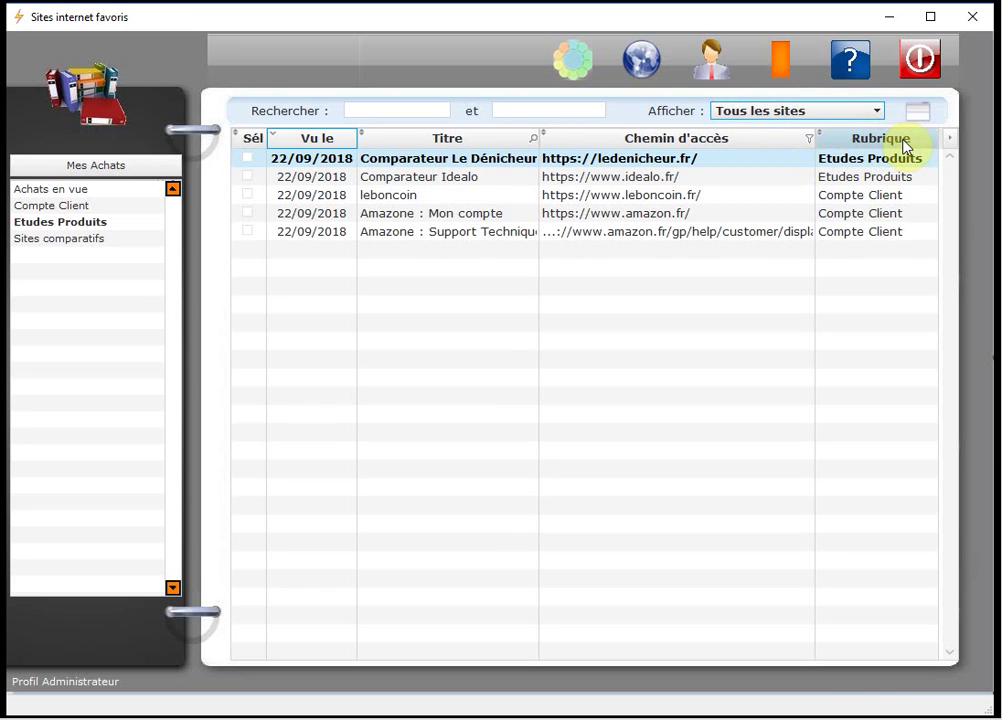
# Sort the site list by Rubrique and show leboncoin's Site principal details.
pyautogui.click(919, 142)
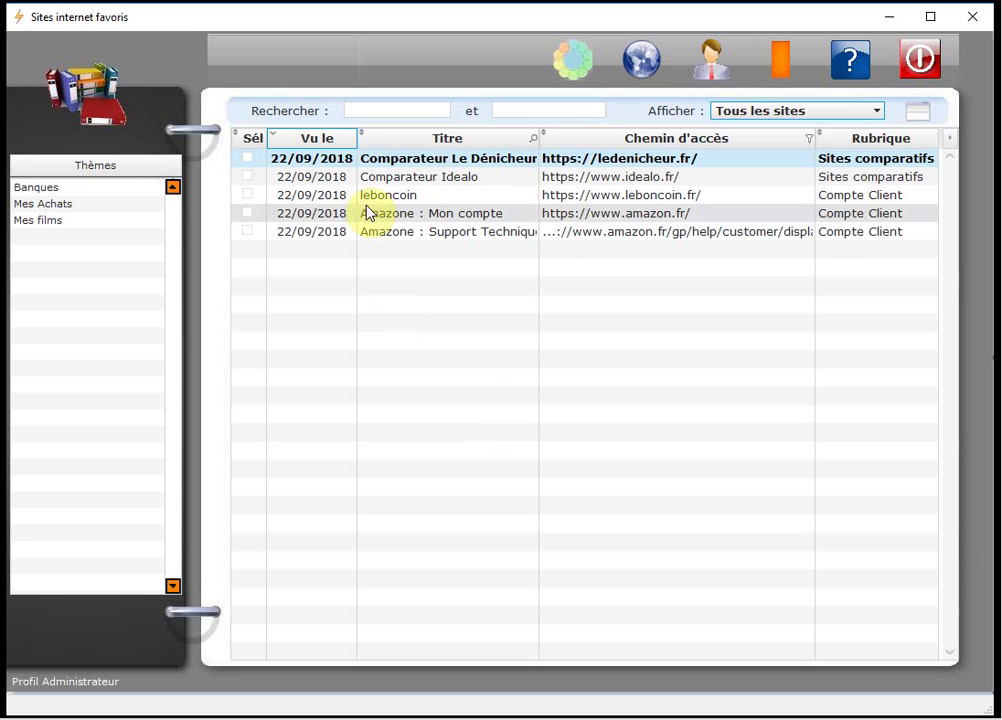
pyautogui.click(411, 196)
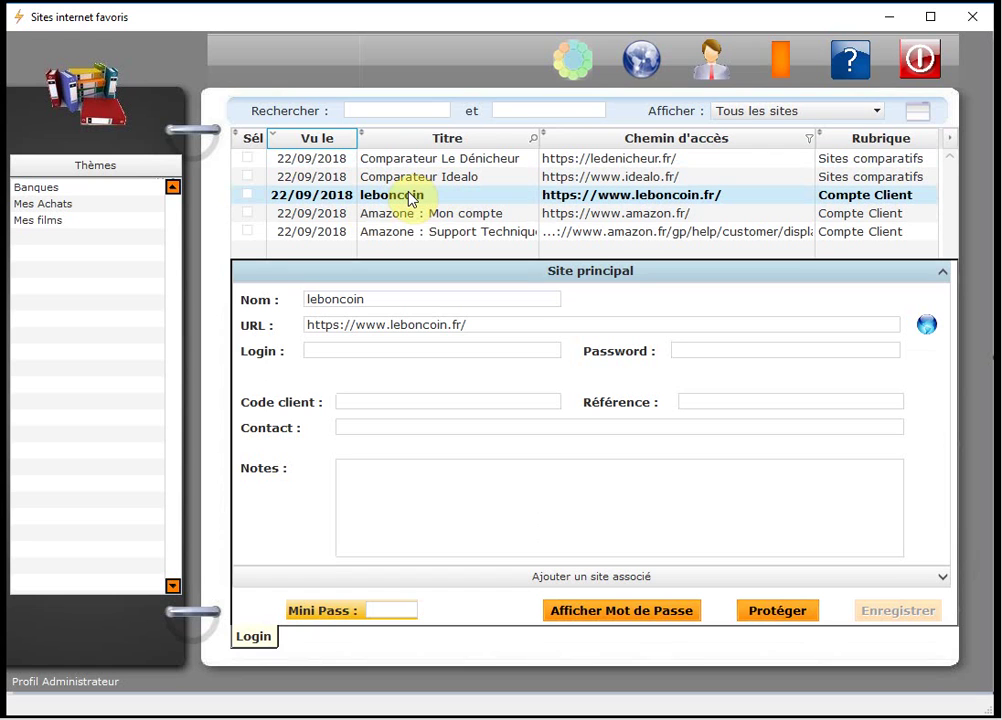
# Try typing 'ddd' into leboncoin's login, then switch to Amazone : Mon compte without saving.
pyautogui.click(324, 352)
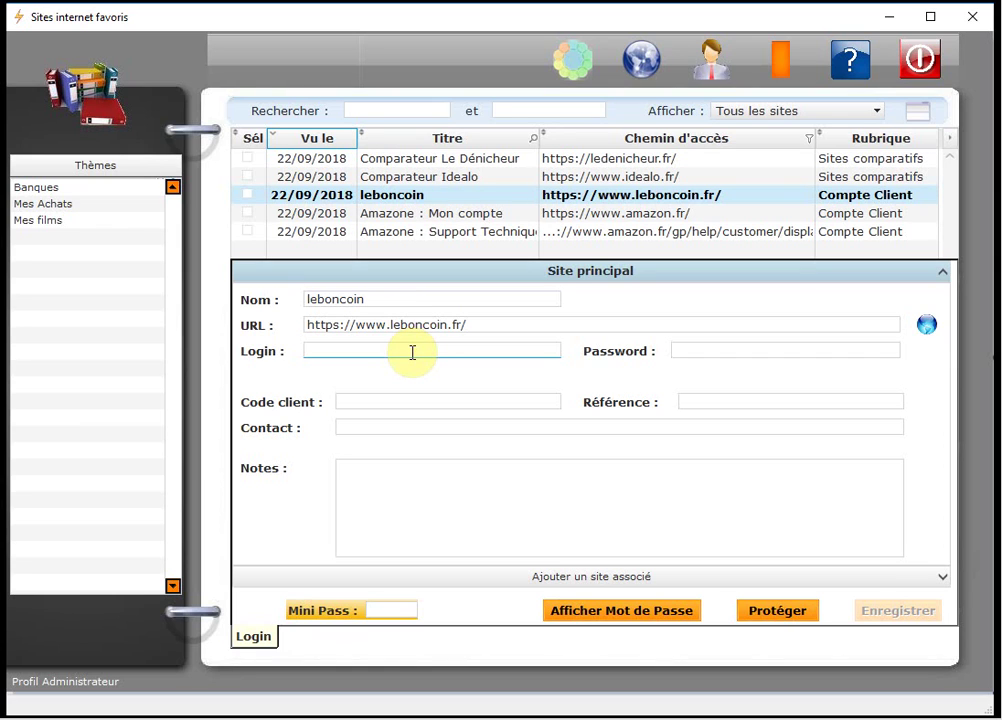
pyautogui.click(788, 612)
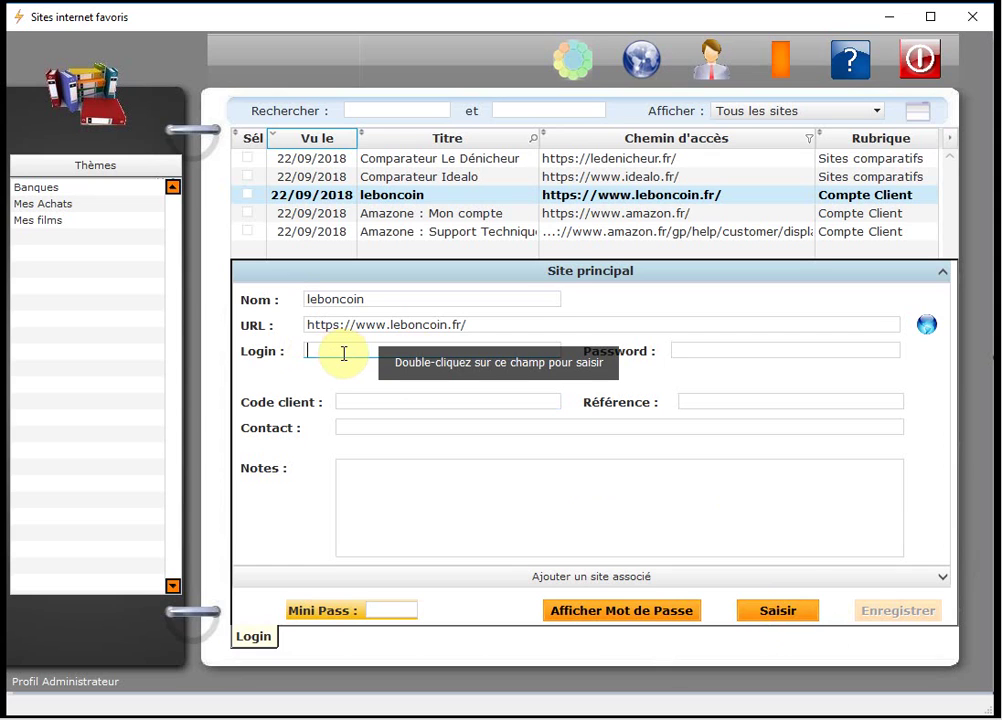
pyautogui.click(792, 612)
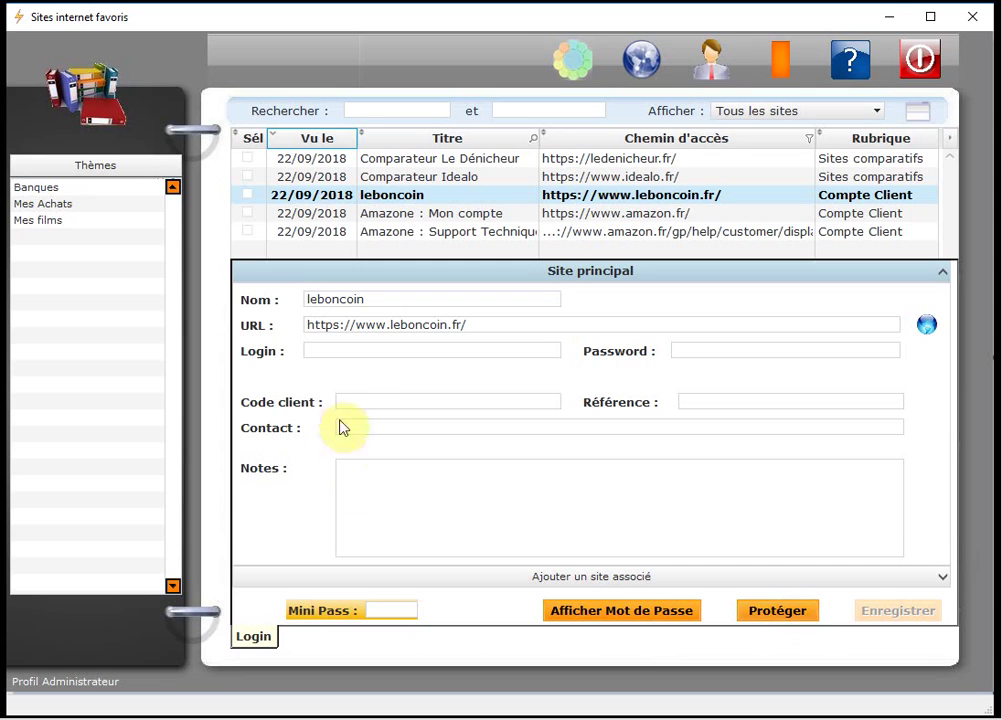
pyautogui.doubleClick(329, 350)
pyautogui.write('ddd')
pyautogui.press('BackSpace')
pyautogui.press('BackSpace')
pyautogui.press('BackSpace')
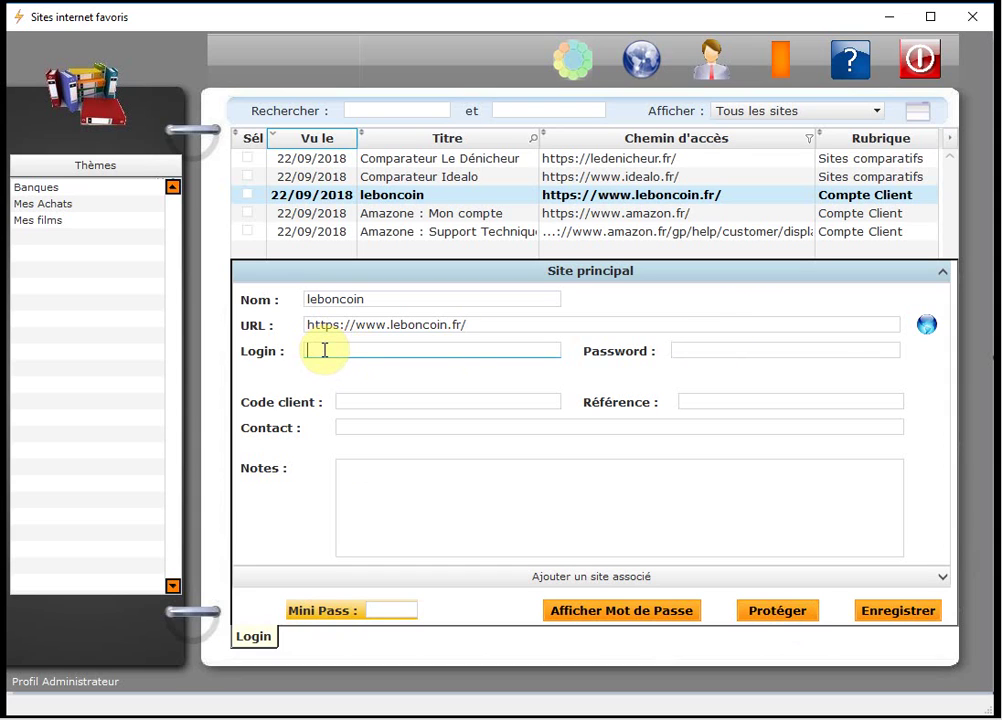
pyautogui.click(385, 216)
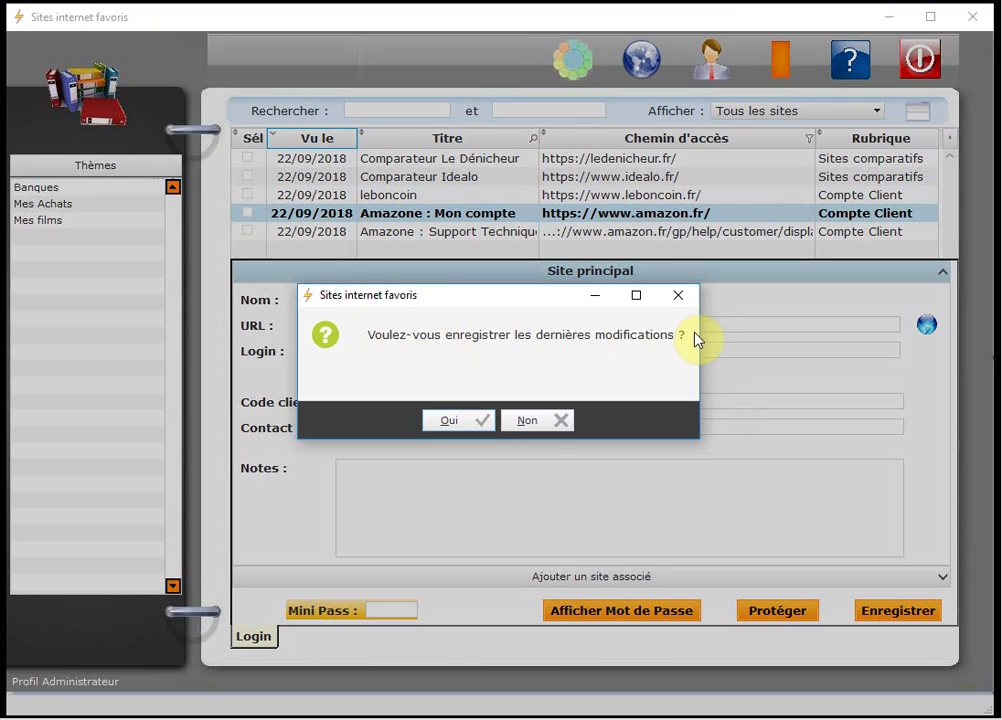
pyautogui.click(532, 424)
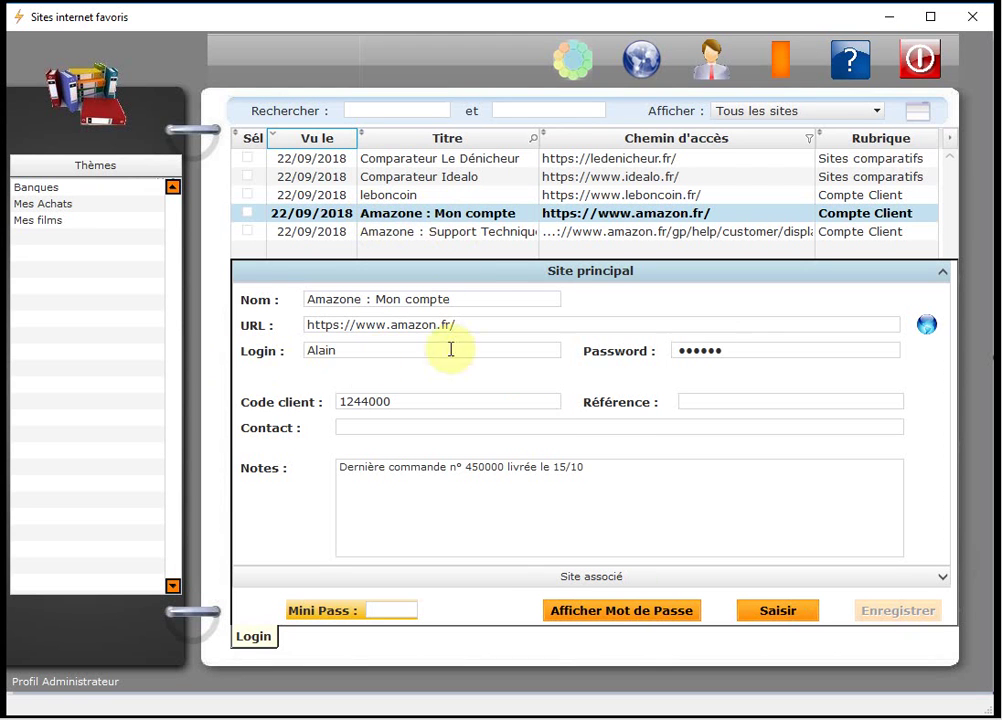
# Append 2 to the Amazone login, change the customer code's last digit to 1, and save.
pyautogui.click(349, 349)
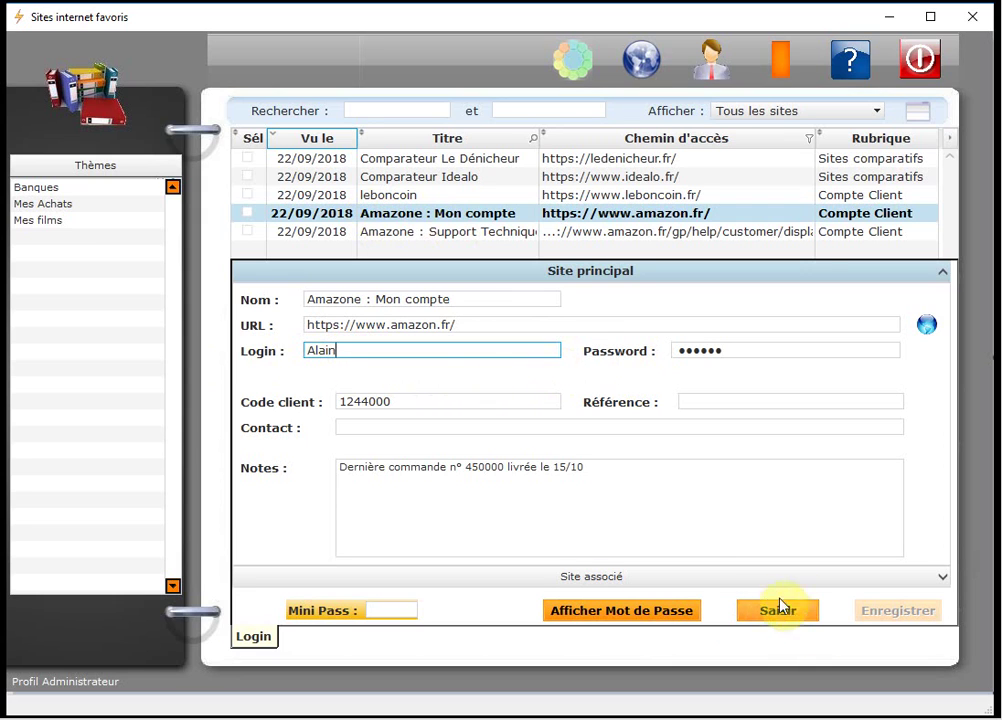
pyautogui.click(365, 351)
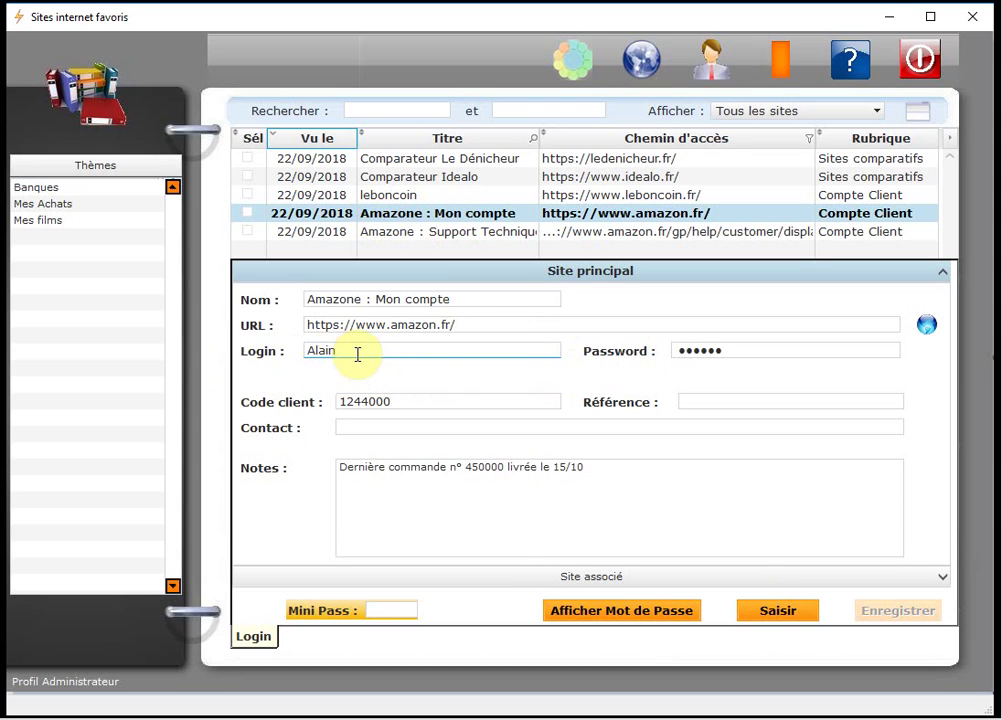
pyautogui.doubleClick(357, 353)
pyautogui.click(356, 350)
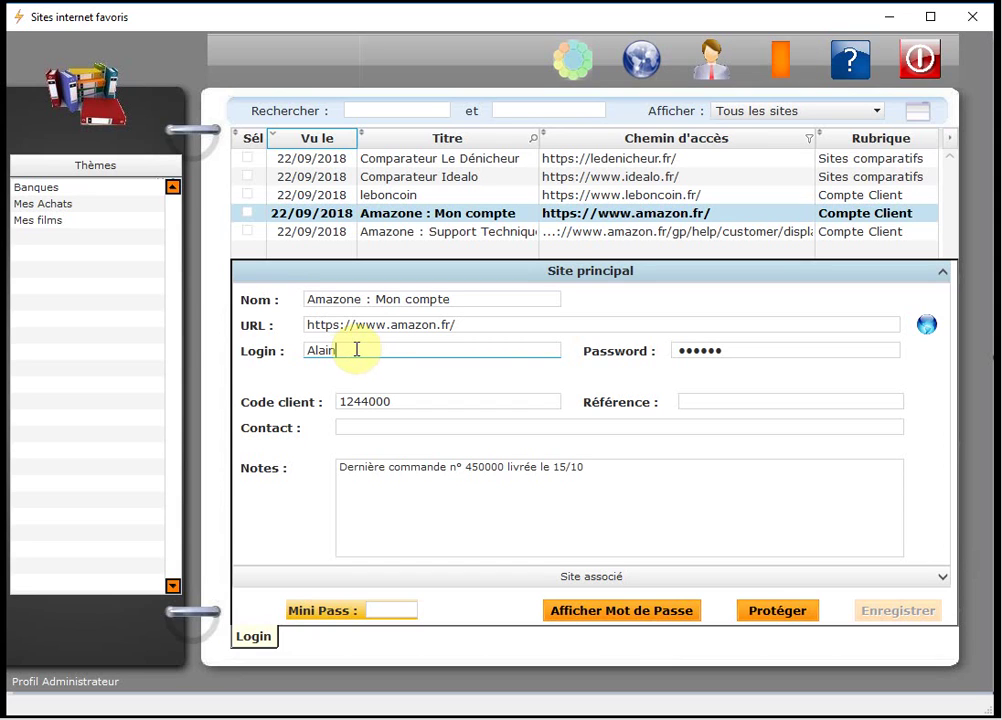
pyautogui.write('2')
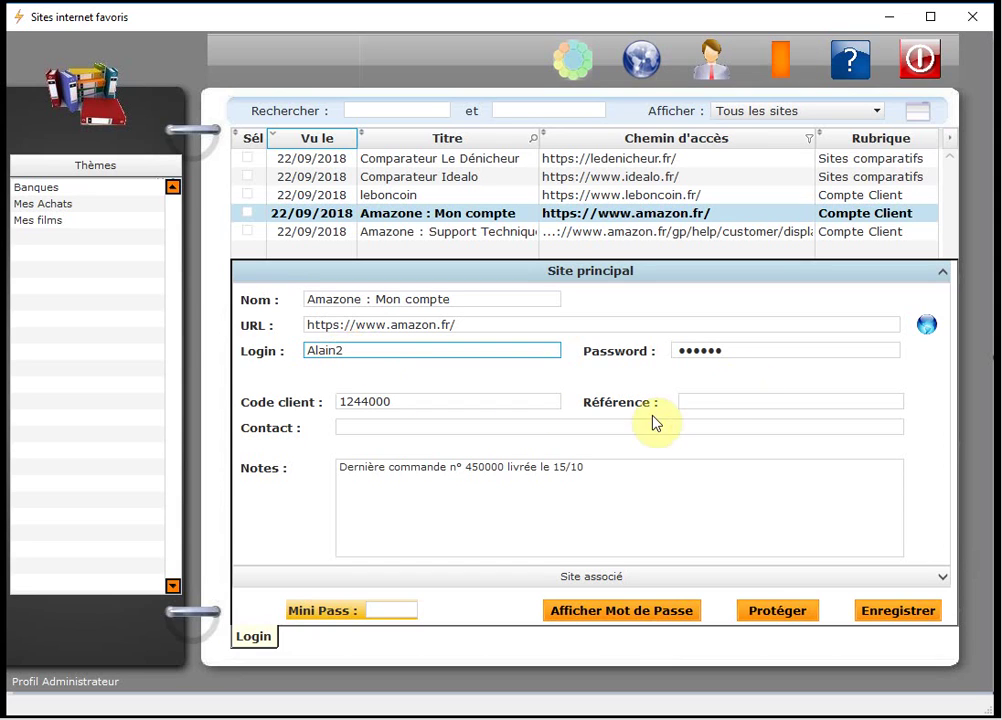
pyautogui.click(398, 400)
pyautogui.click(397, 401)
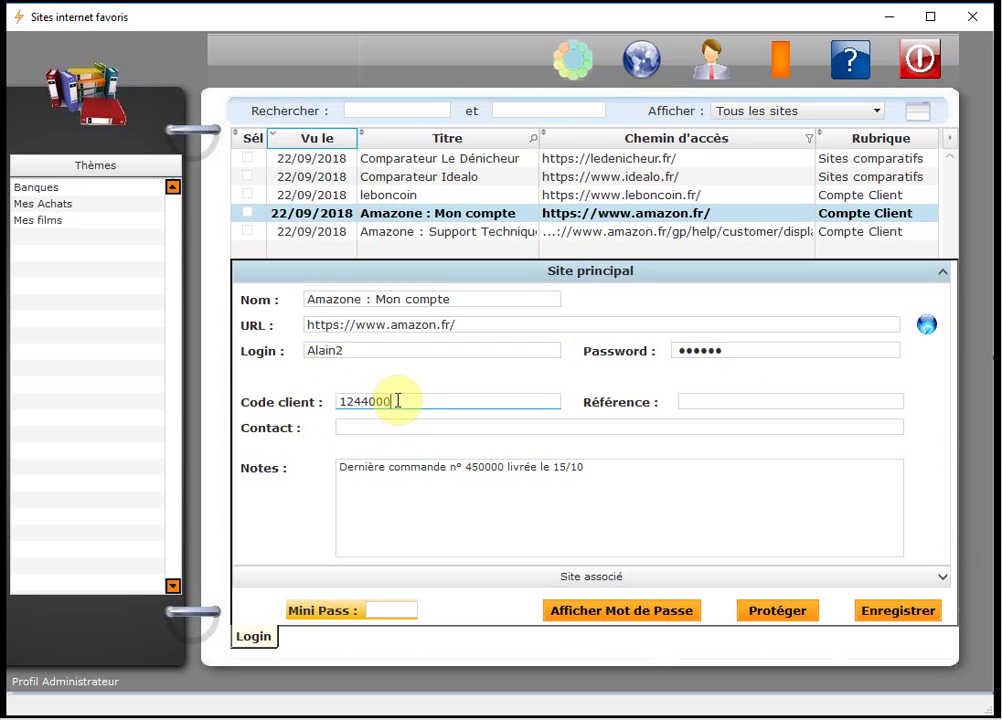
pyautogui.press('BackSpace')
pyautogui.write('1')
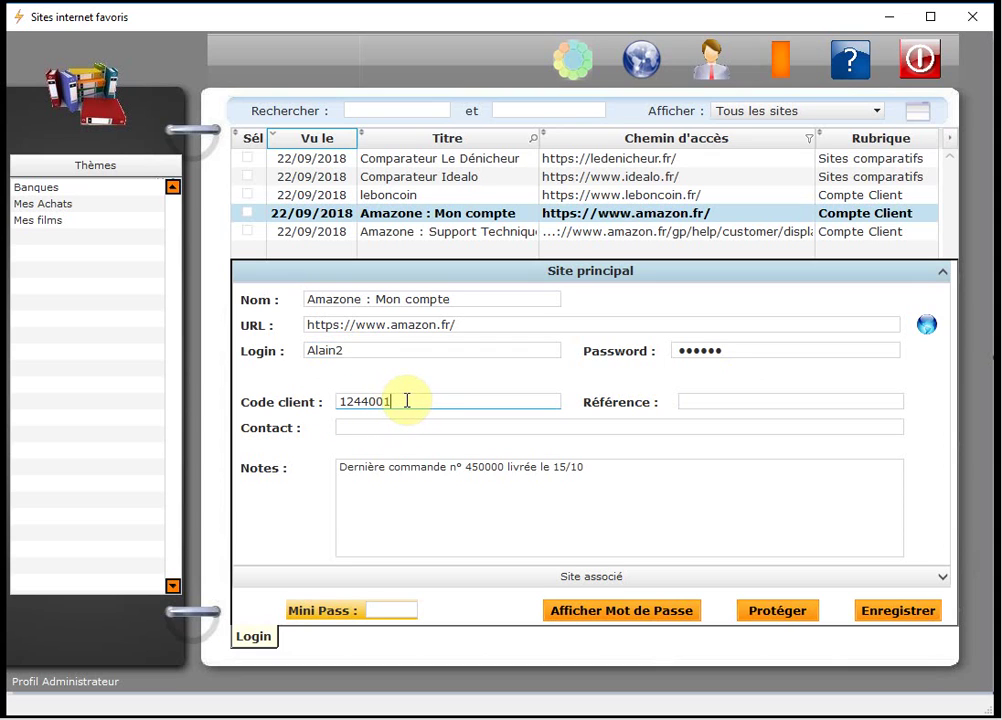
pyautogui.click(904, 612)
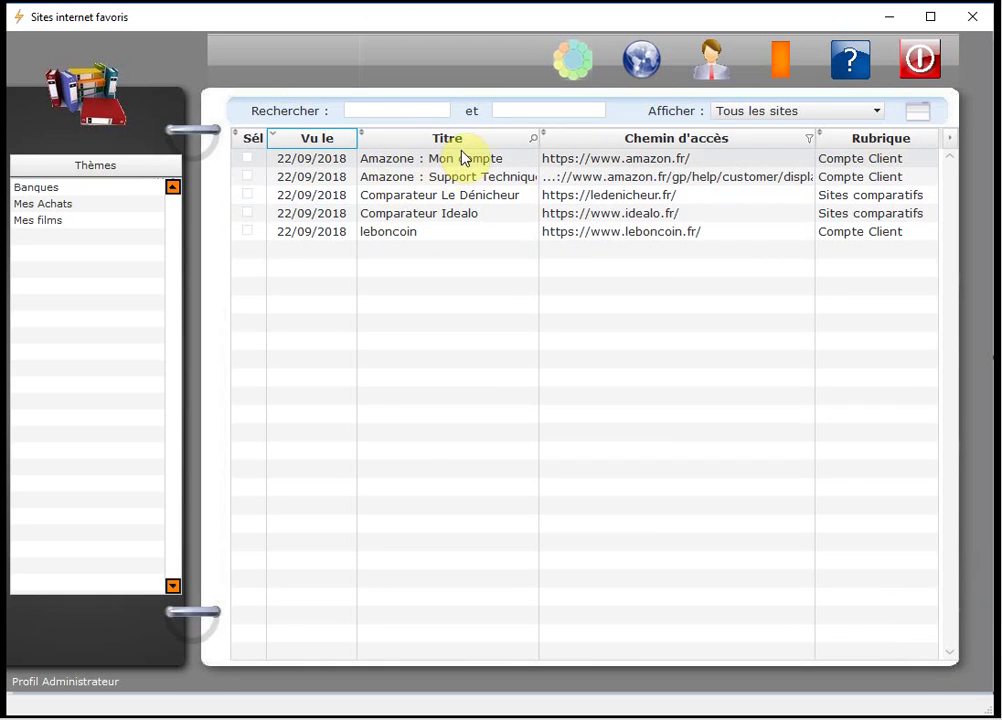
# Review the Amazone : Mon compte and leboncoin bookmark details, then hide the details form.
pyautogui.click(456, 159)
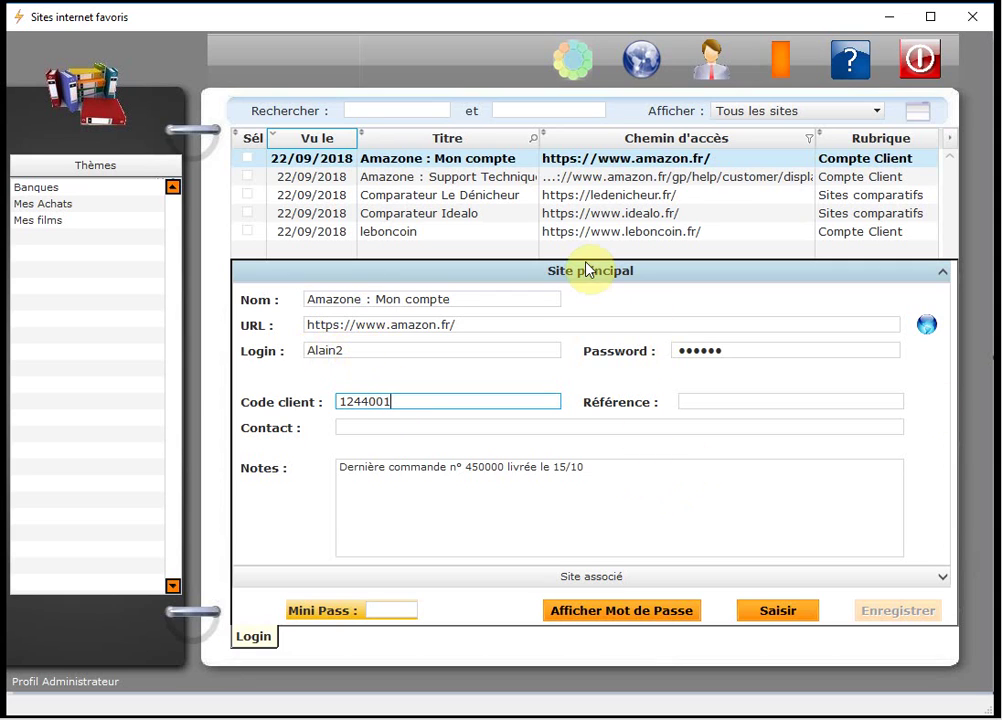
pyautogui.click(396, 238)
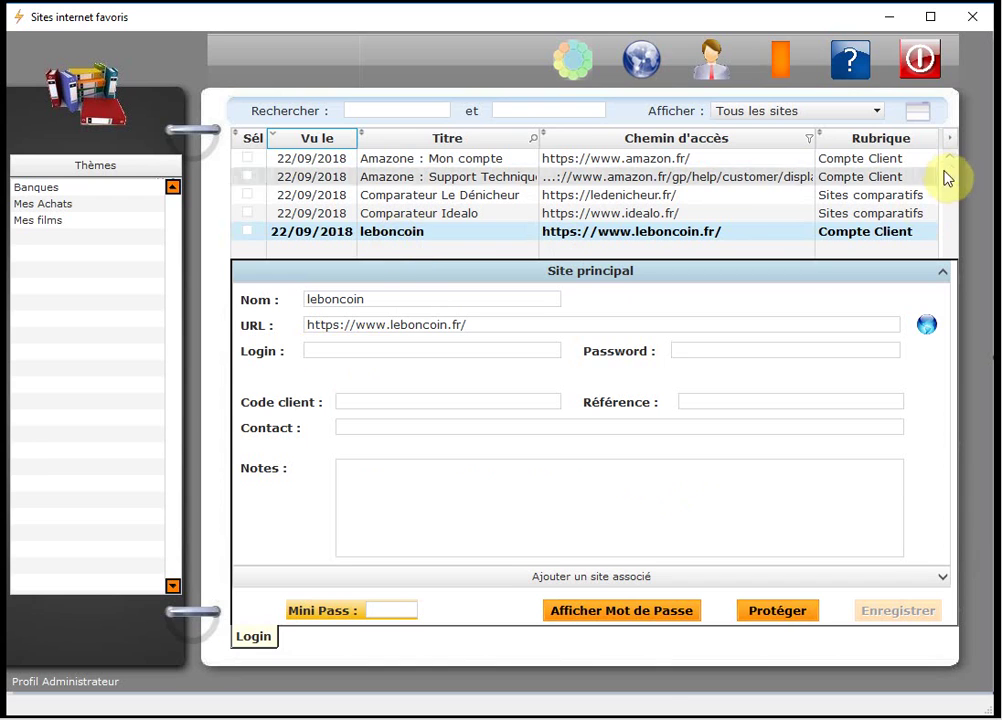
pyautogui.click(925, 118)
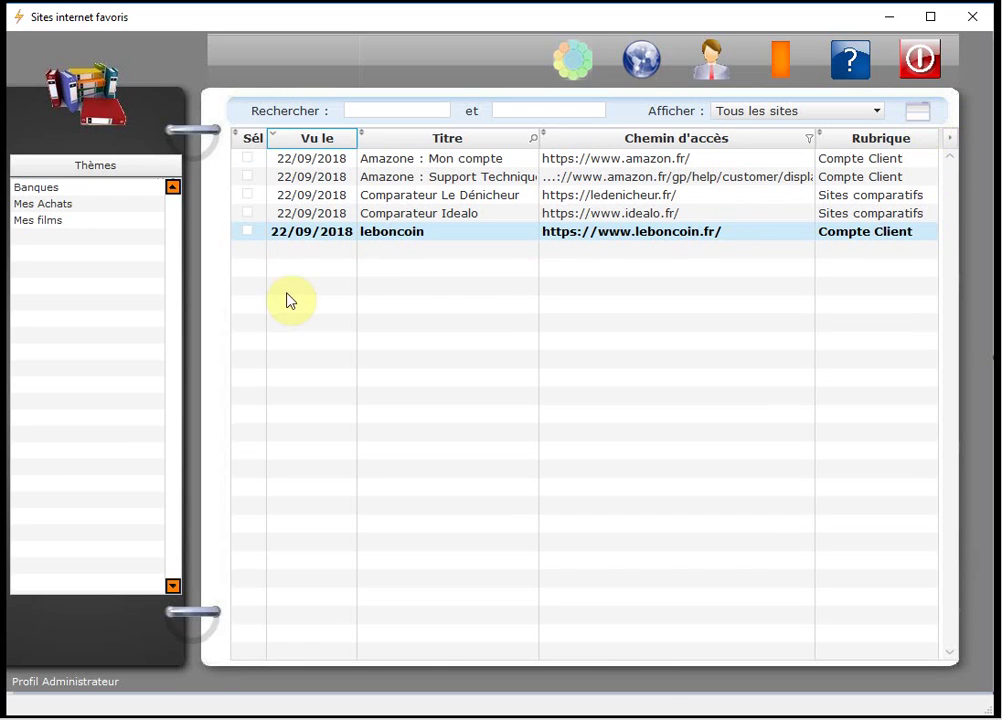
# Delete the leboncoin bookmark and confirm the deletion.
pyautogui.rightClick(430, 235)
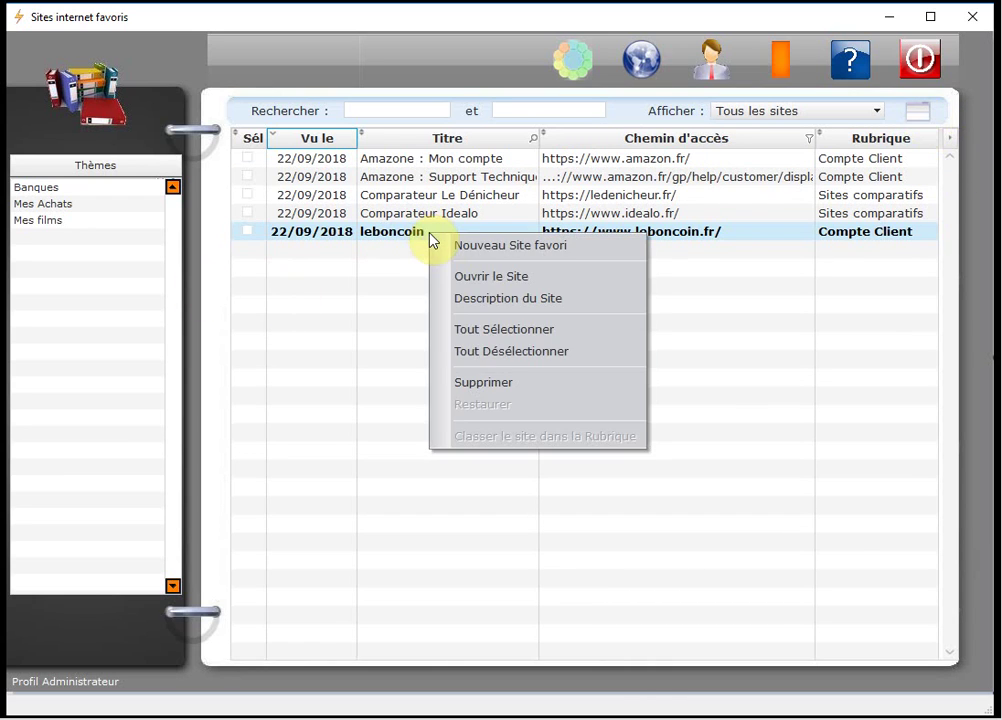
pyautogui.click(503, 382)
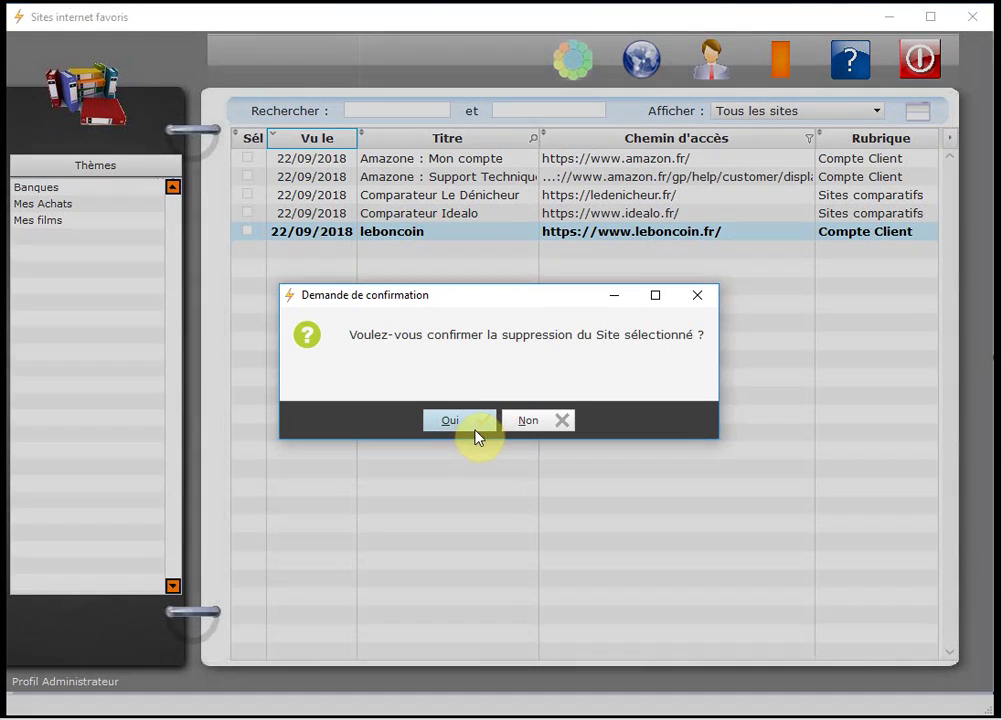
pyautogui.click(472, 430)
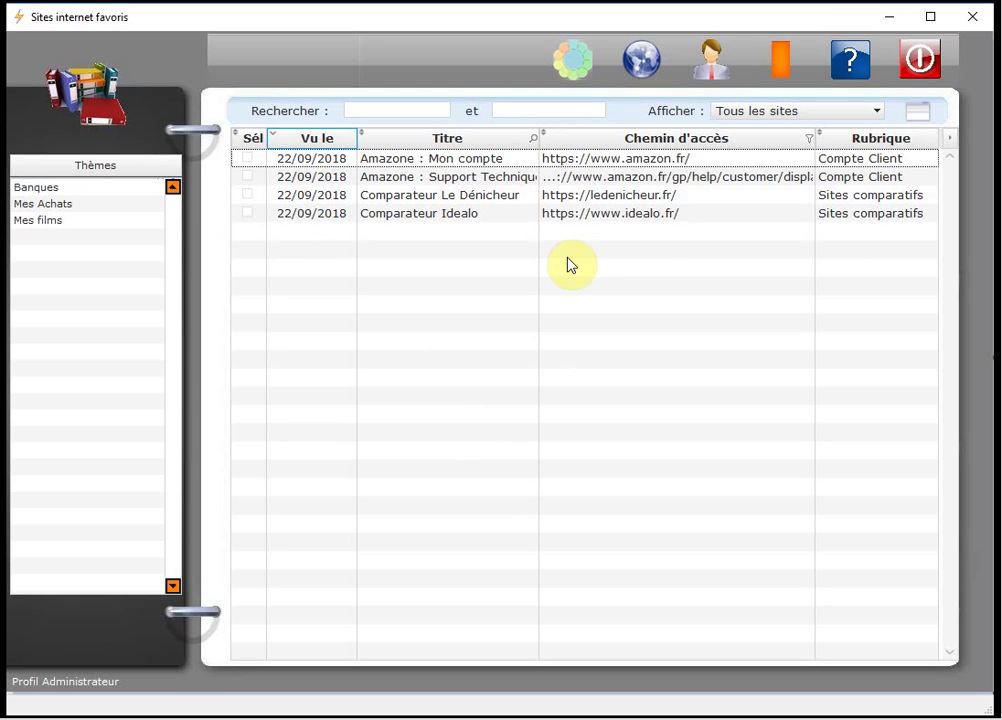
# Set the Afficher filter to Les sites supprimés and open the deleted leboncoin entry.
pyautogui.click(845, 111)
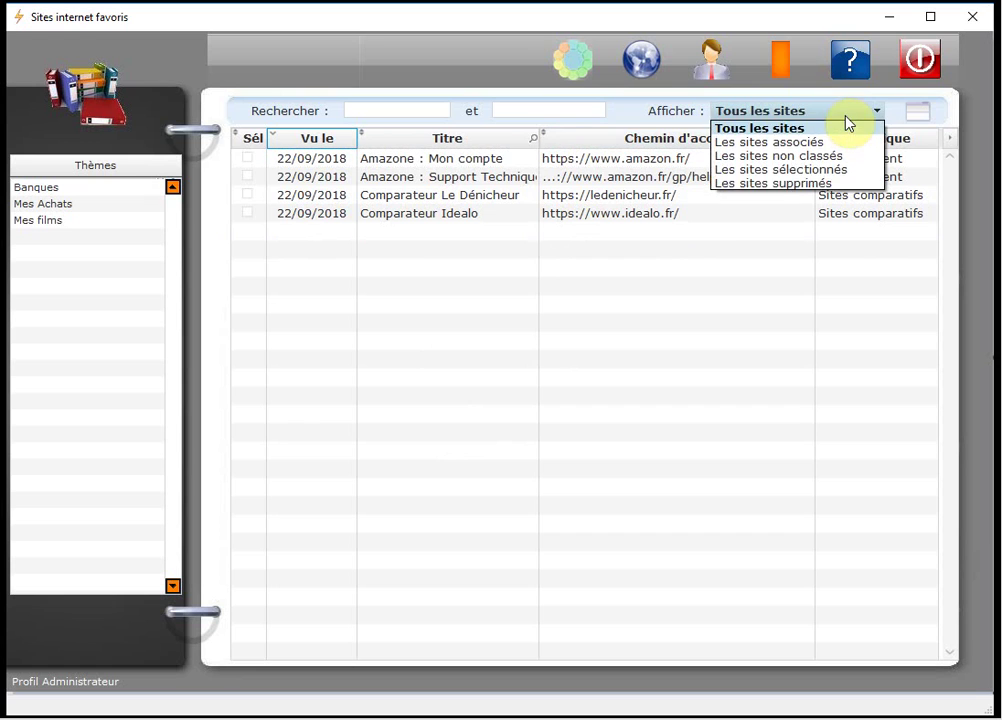
pyautogui.click(848, 185)
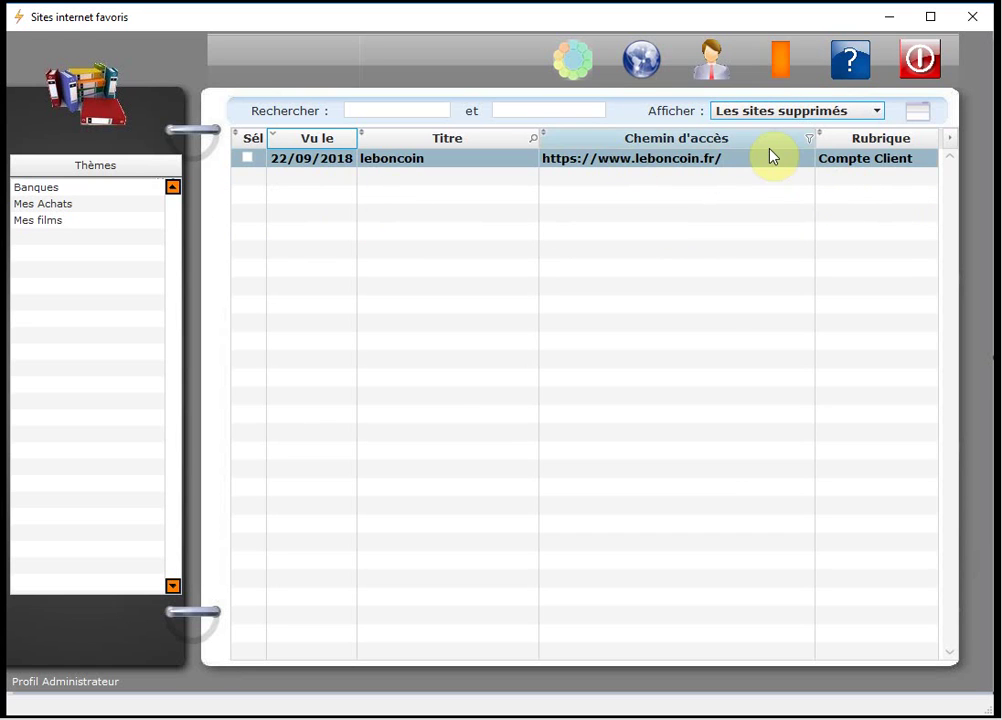
pyautogui.click(530, 163)
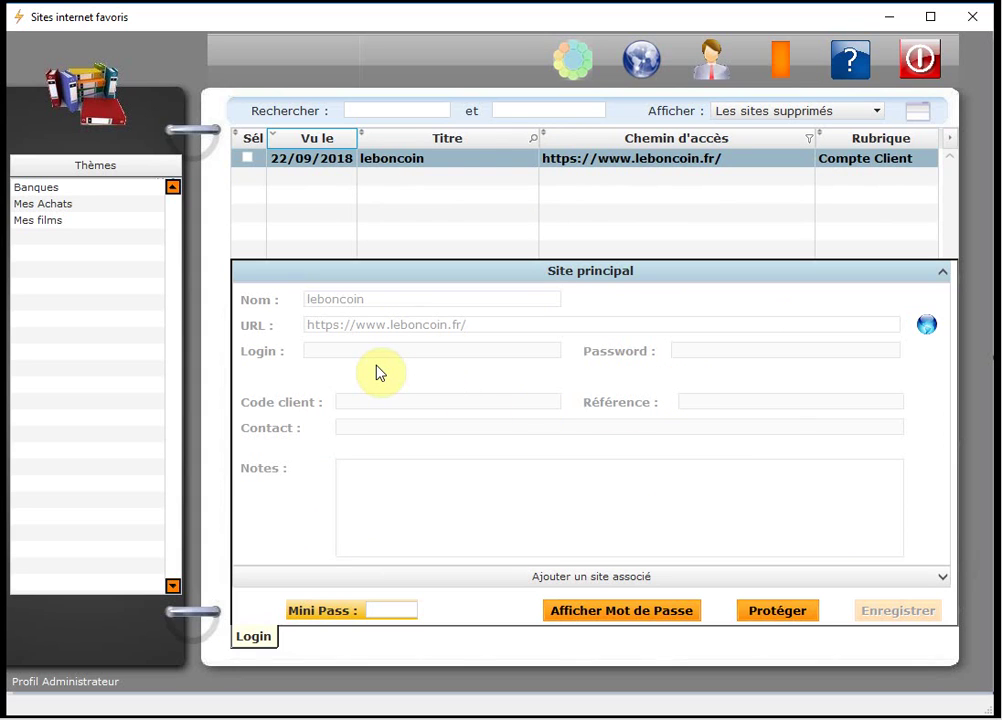
# Restore the leboncoin site with Restaurer and confirm with Oui.
pyautogui.rightClick(473, 164)
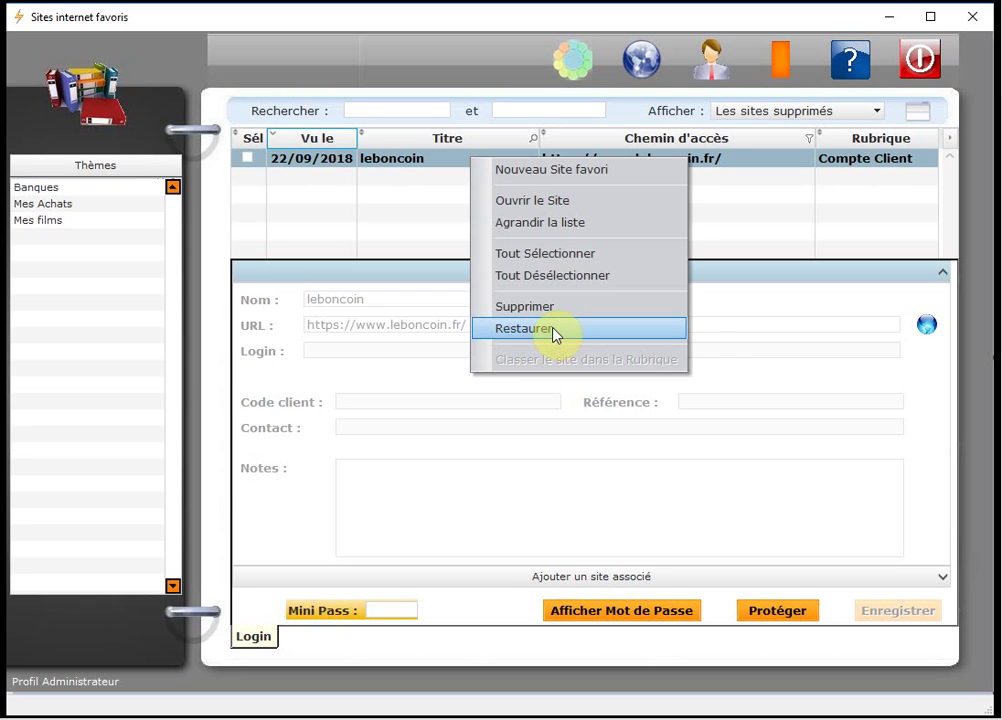
pyautogui.click(556, 332)
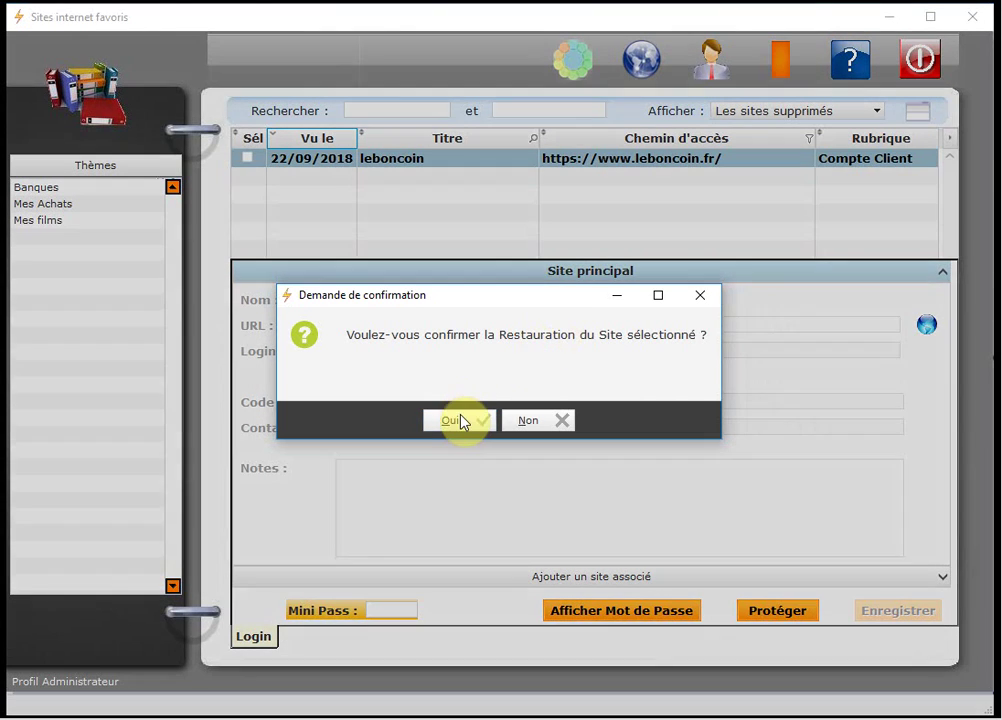
pyautogui.click(459, 421)
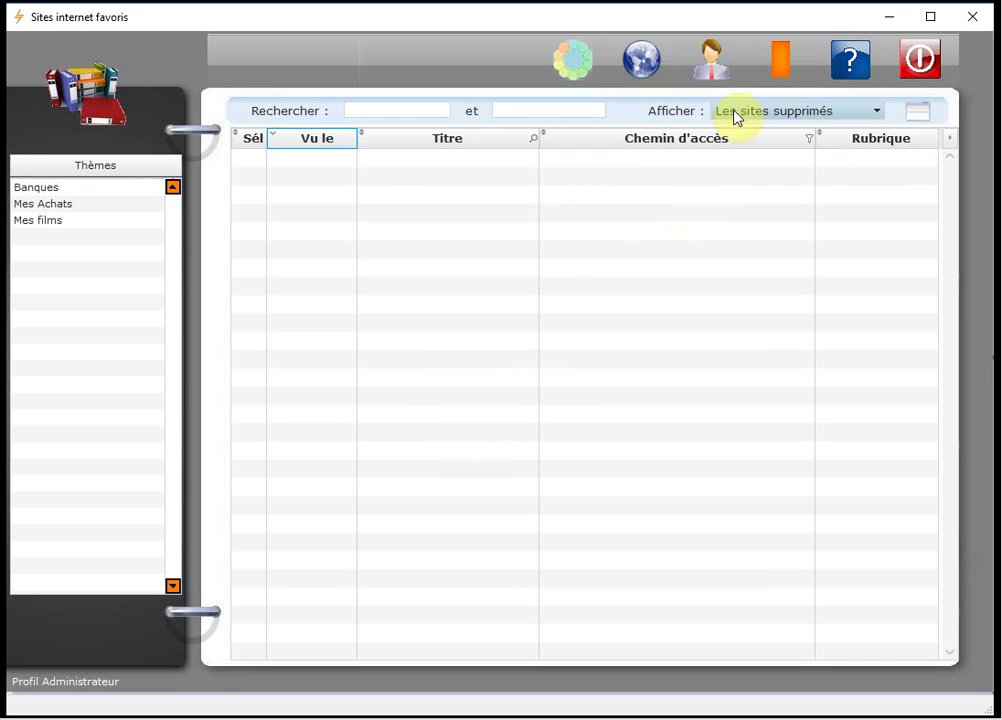
# Set Afficher back to Tous les sites and check the leboncoin and Amazone : Mon compte details.
pyautogui.click(808, 124)
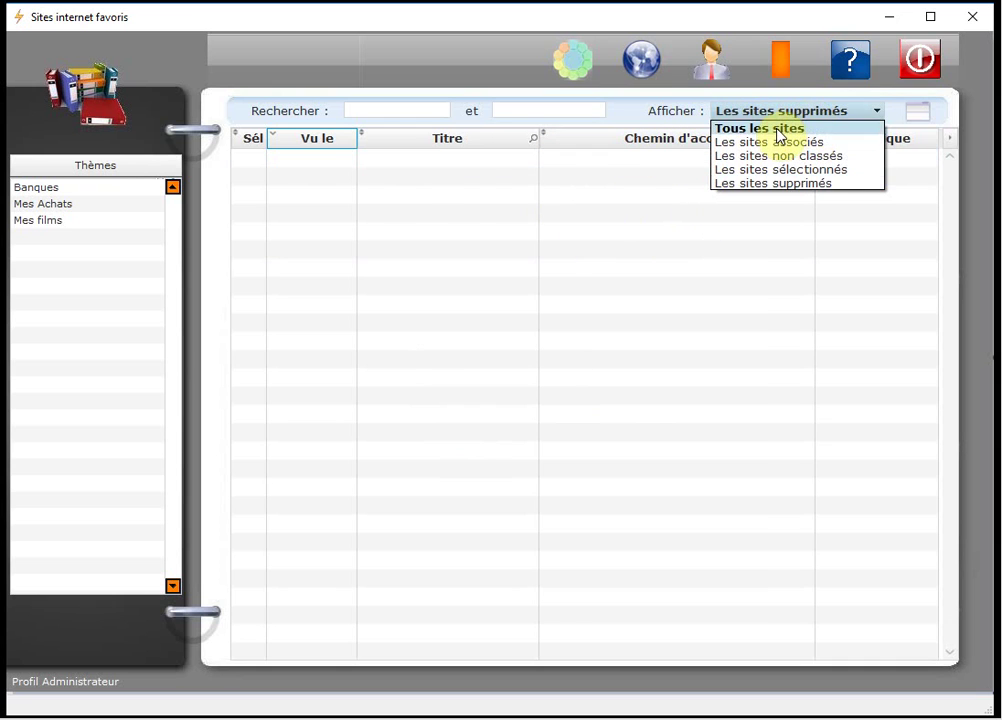
pyautogui.click(780, 129)
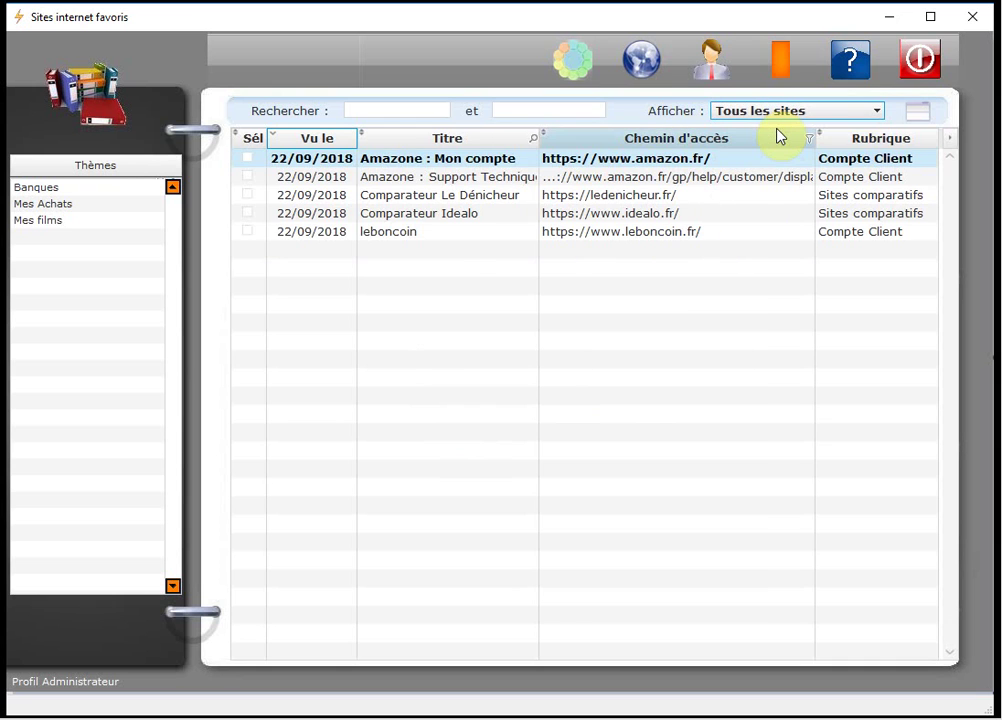
pyautogui.click(405, 233)
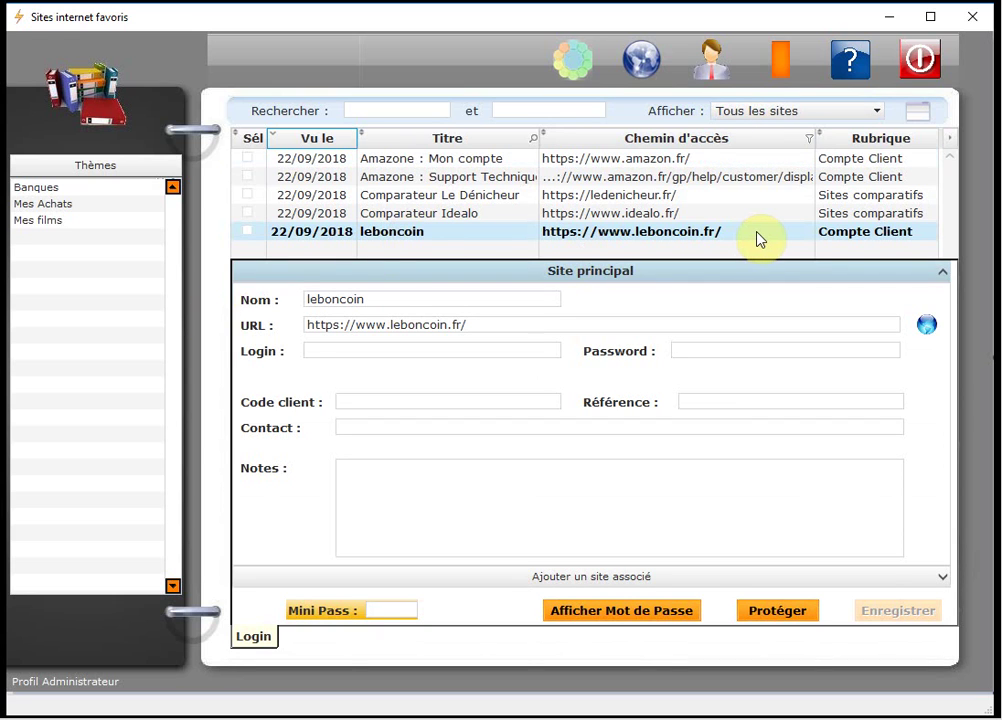
pyautogui.click(917, 114)
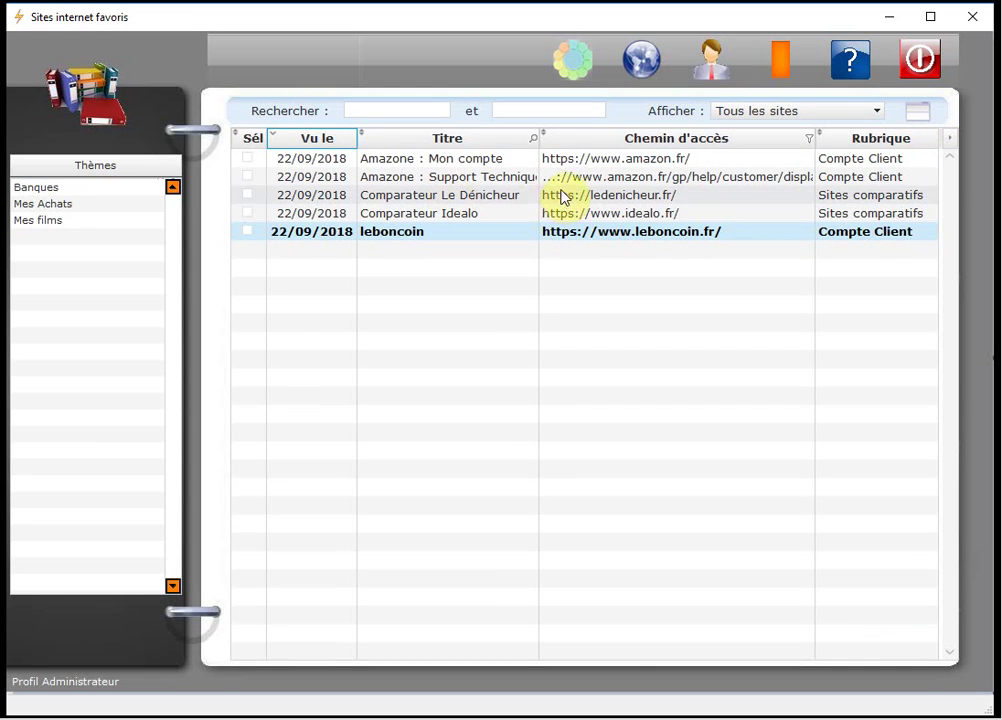
pyautogui.doubleClick(392, 160)
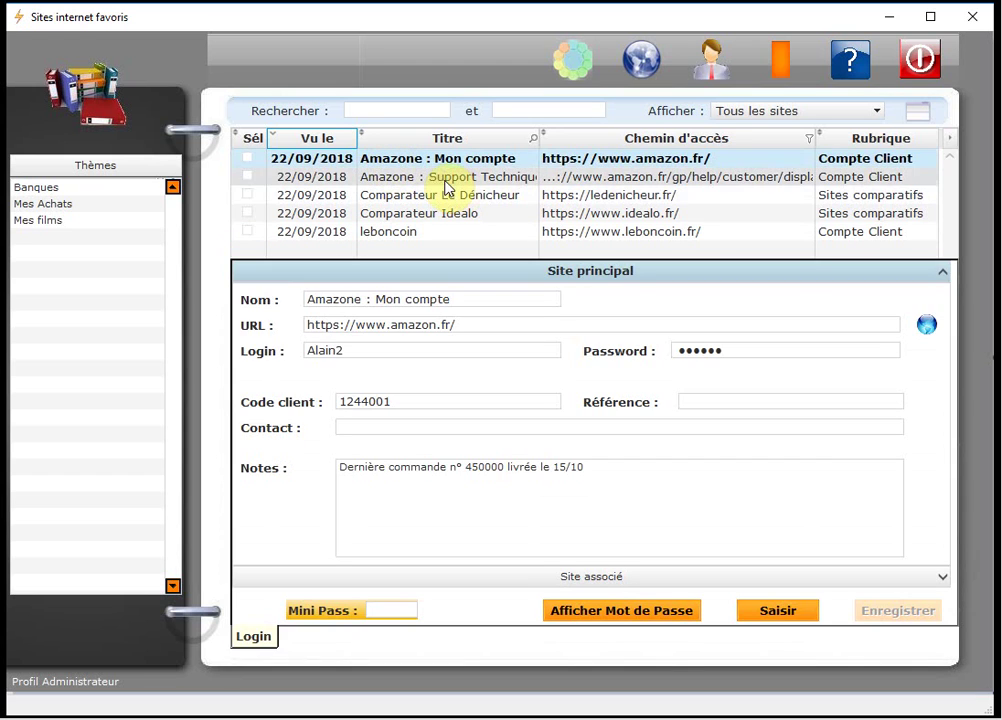
pyautogui.click(918, 115)
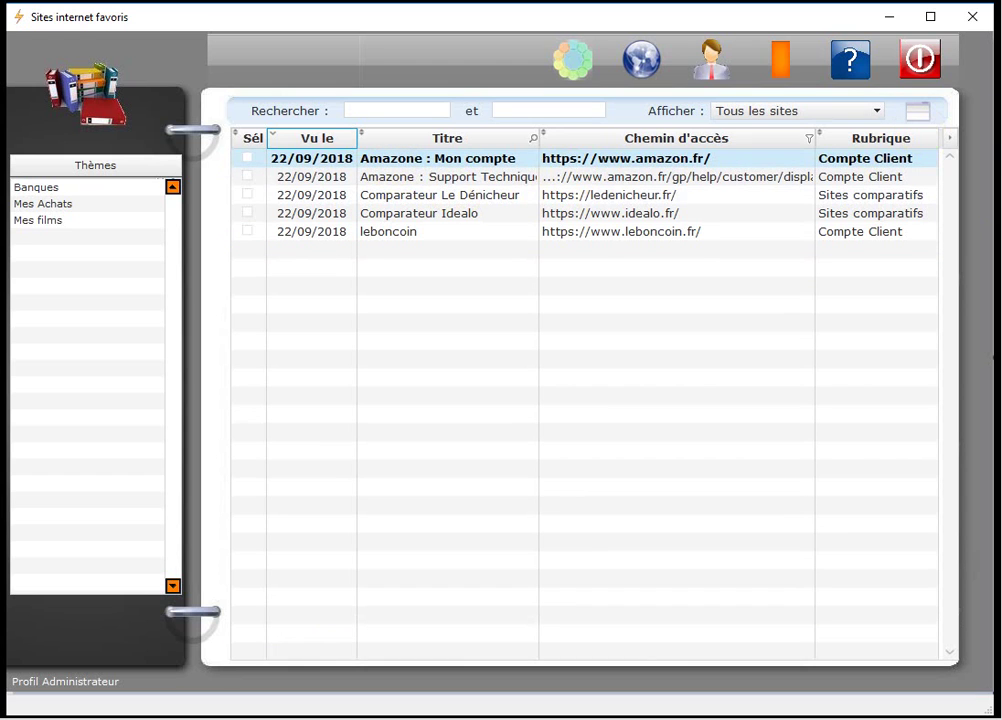
# Ctrl-select all five bookmarks, from Amazone : Support Technique through leboncoin.
pyautogui.click(397, 178)
pyautogui.keyDown('ctrl'); pyautogui.click(397, 195); pyautogui.keyUp('ctrl')
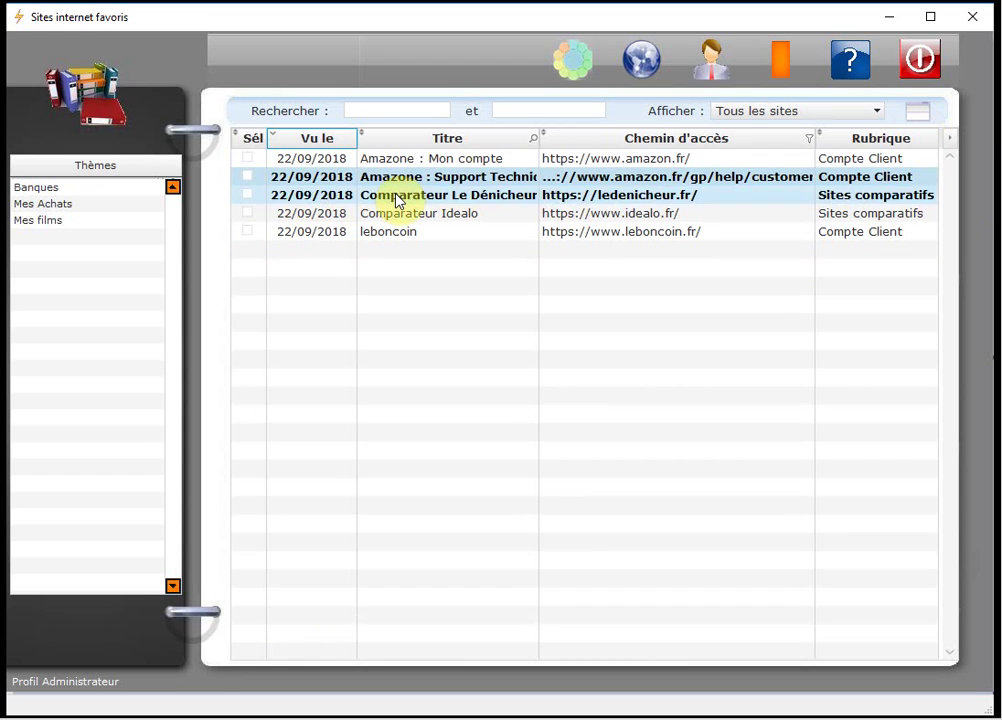
pyautogui.keyDown('ctrl'); pyautogui.click(395, 162); pyautogui.keyUp('ctrl')
pyautogui.keyDown('ctrl'); pyautogui.click(397, 214); pyautogui.keyUp('ctrl')
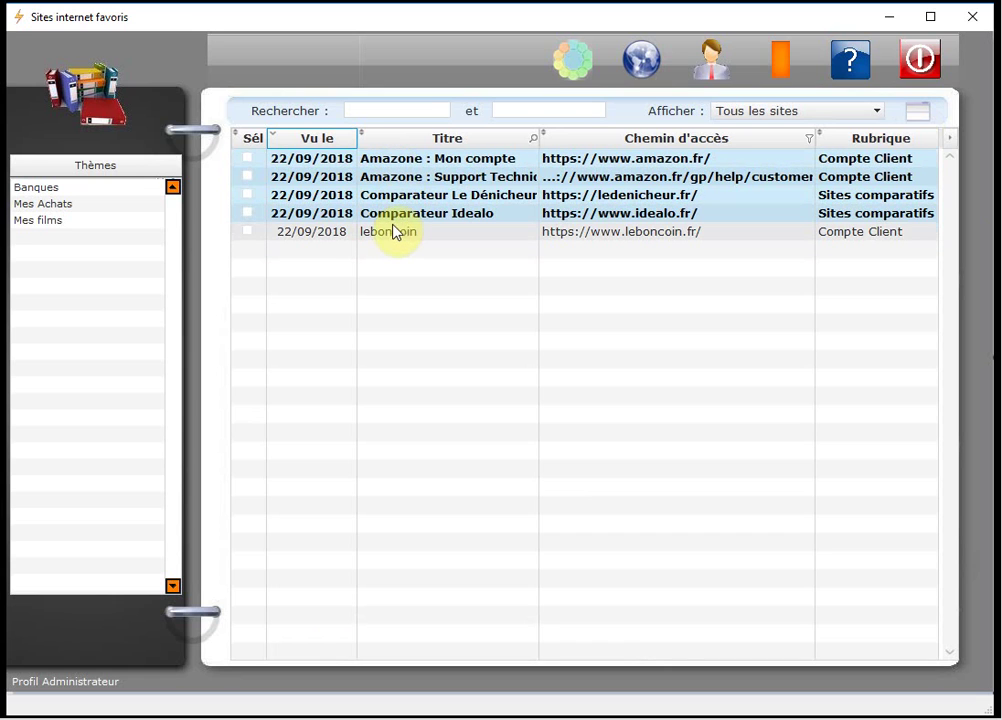
pyautogui.keyDown('ctrl'); pyautogui.click(392, 231); pyautogui.keyUp('ctrl')
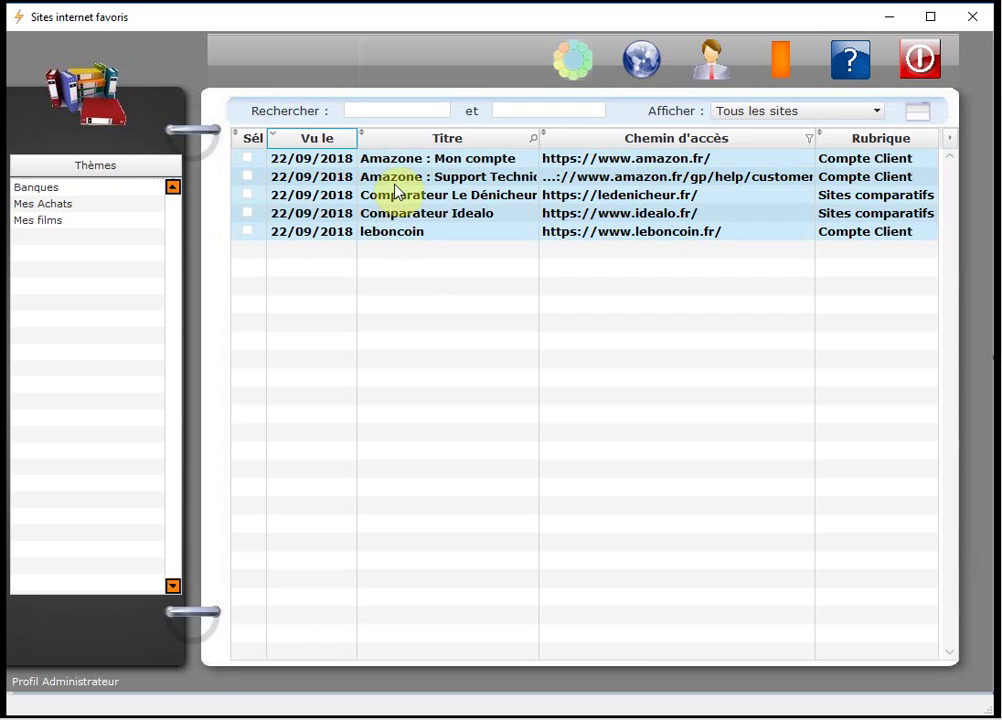
# Delete the five selected sites at once: answer Oui, then Non to per-site confirmation.
pyautogui.rightClick(396, 191)
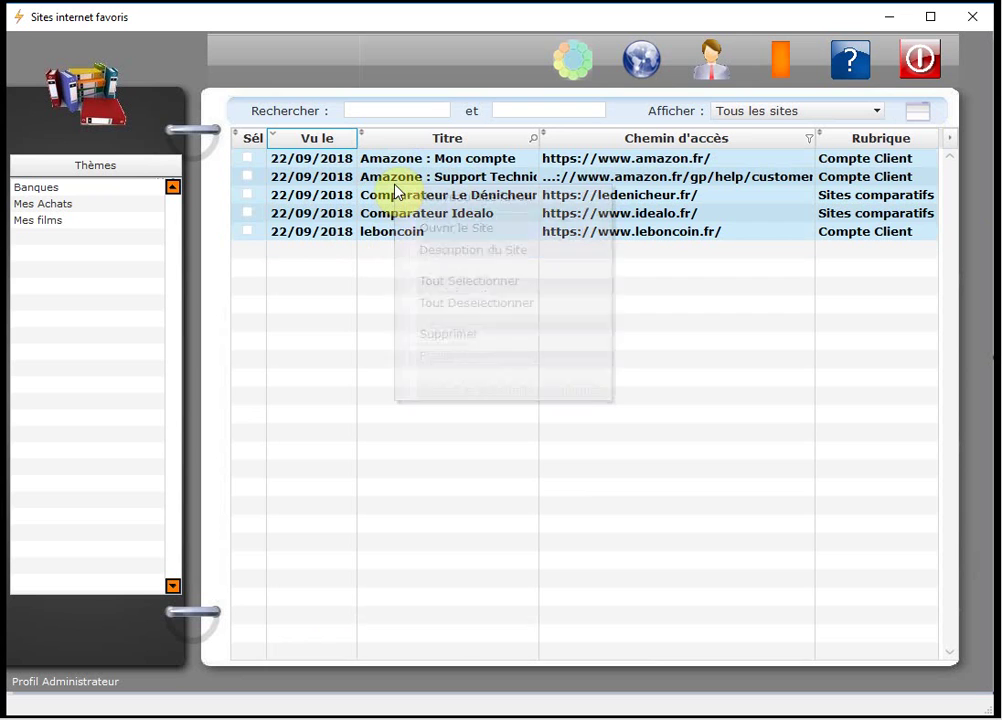
pyautogui.click(472, 336)
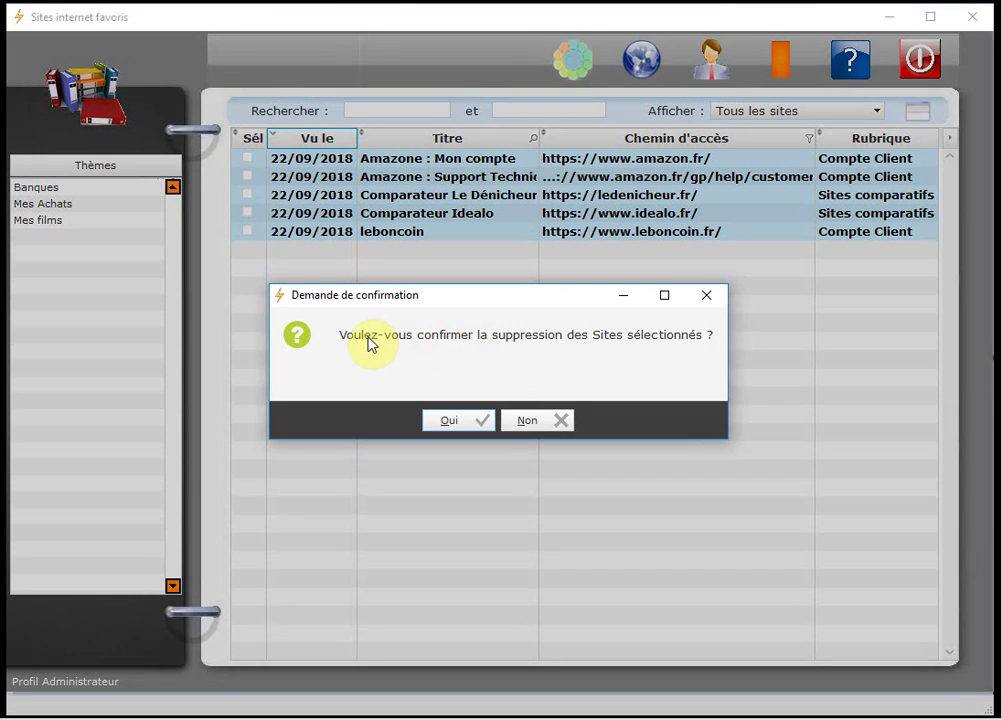
pyautogui.click(452, 424)
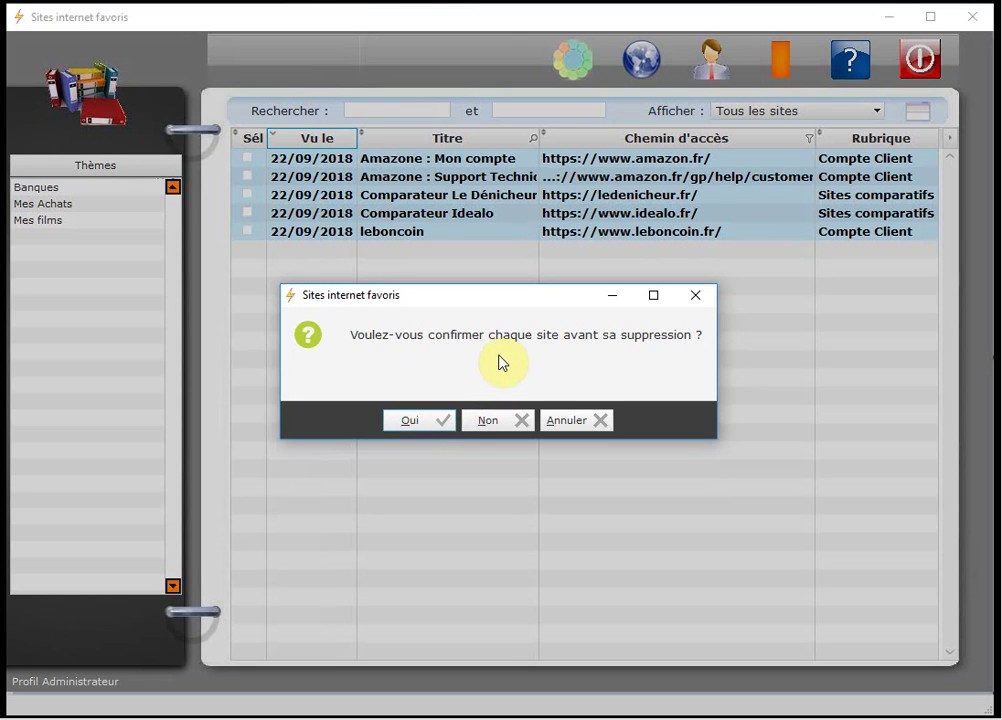
pyautogui.click(408, 420)
pyautogui.click(499, 420)
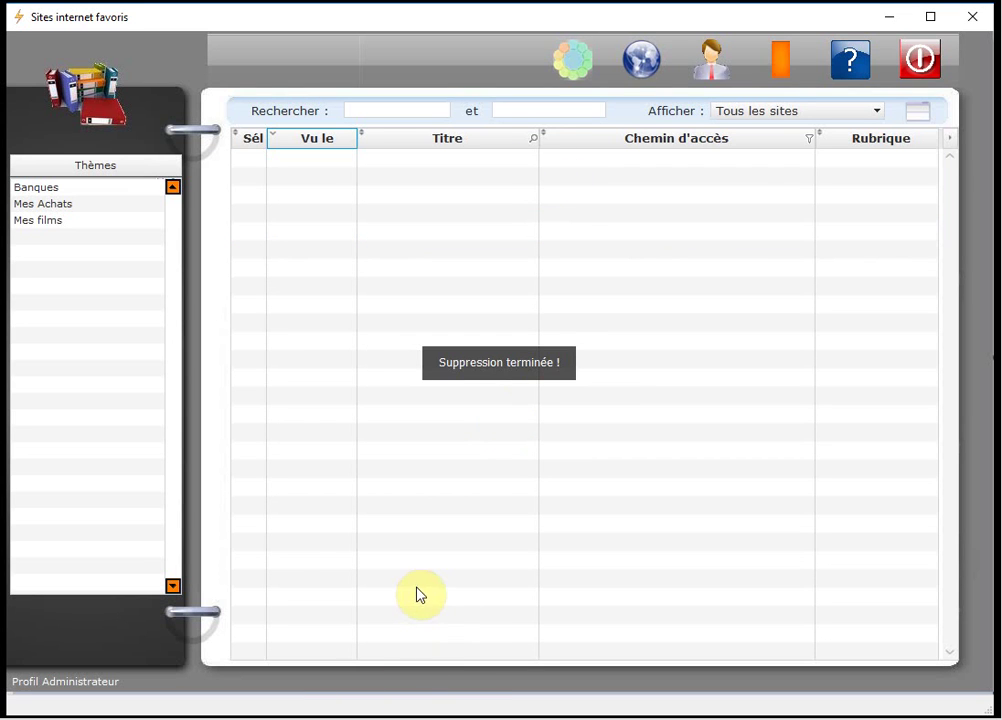
pyautogui.click(791, 112)
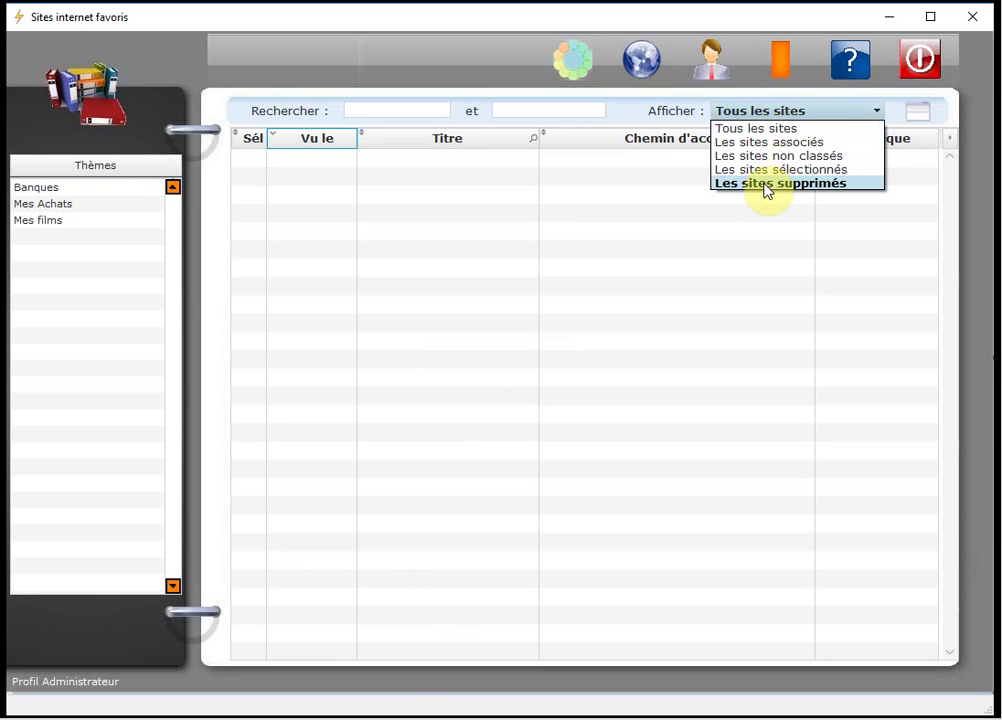
# Switch the Afficher filter to Les sites supprimés.
pyautogui.click(848, 184)
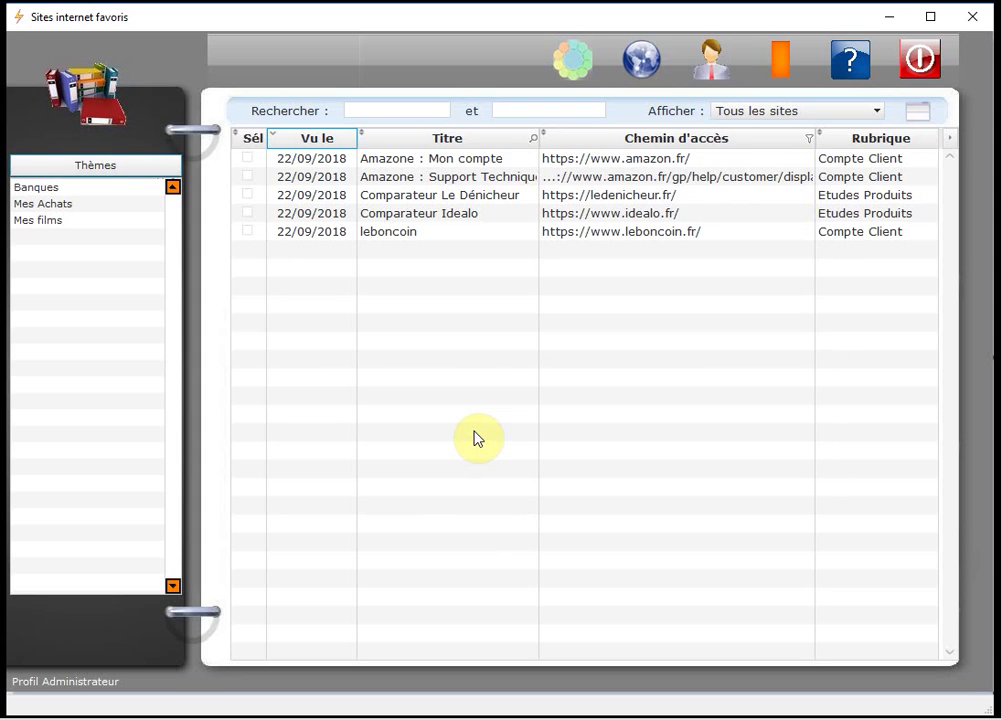
# Clear the selection with Tout Désélectionner, then select all five sites with Ctrl+A.
pyautogui.rightClick(463, 197)
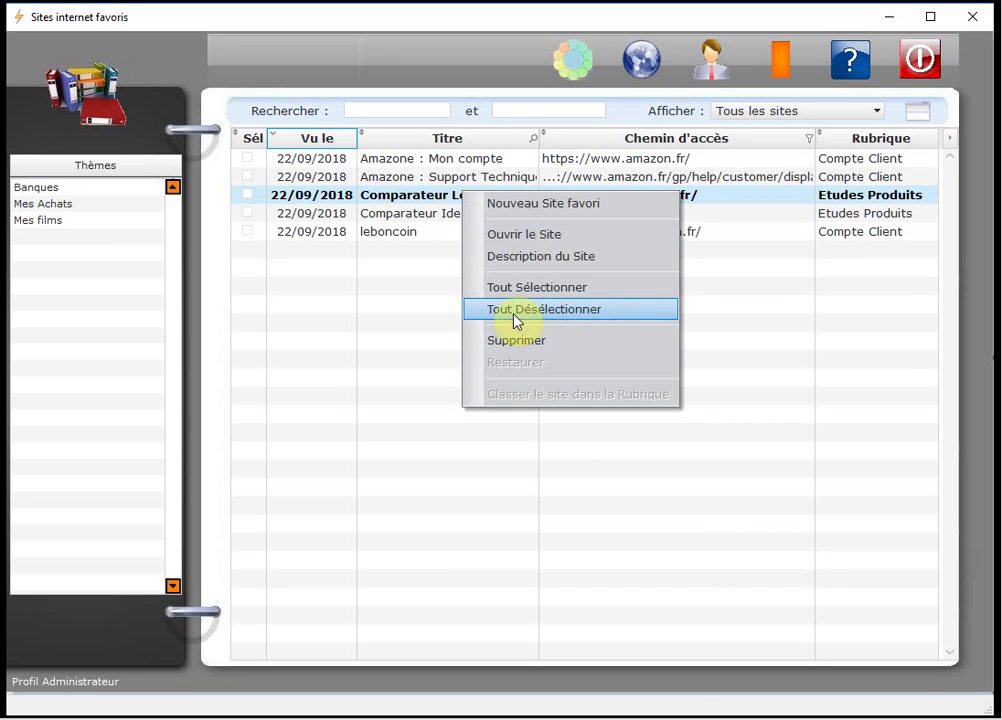
pyautogui.click(631, 318)
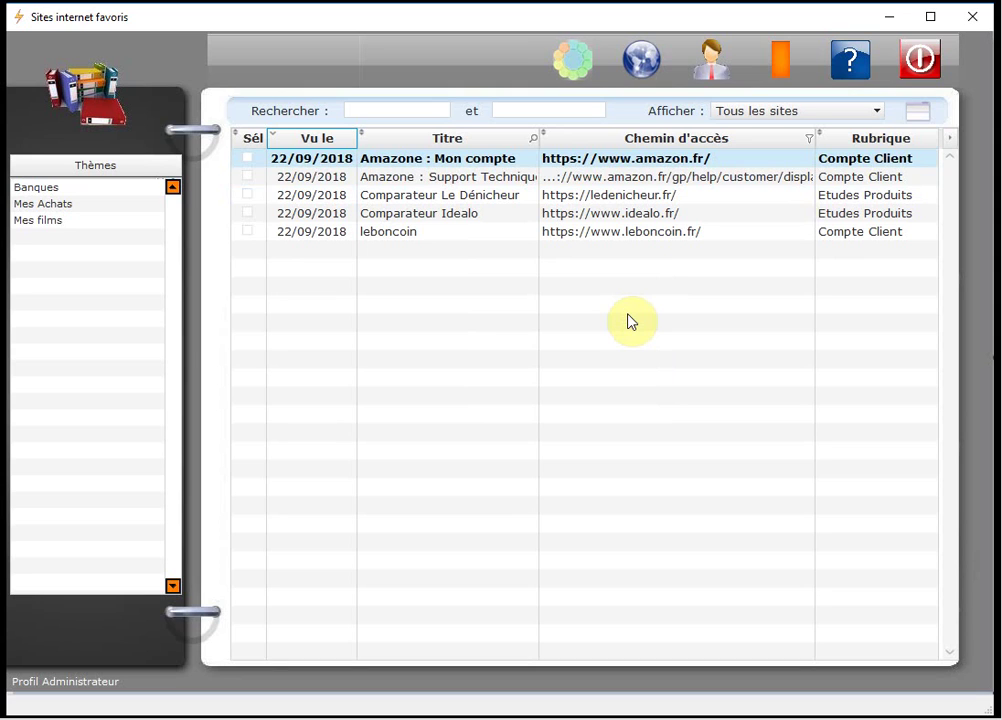
pyautogui.hotkey('ctrl', 'a')
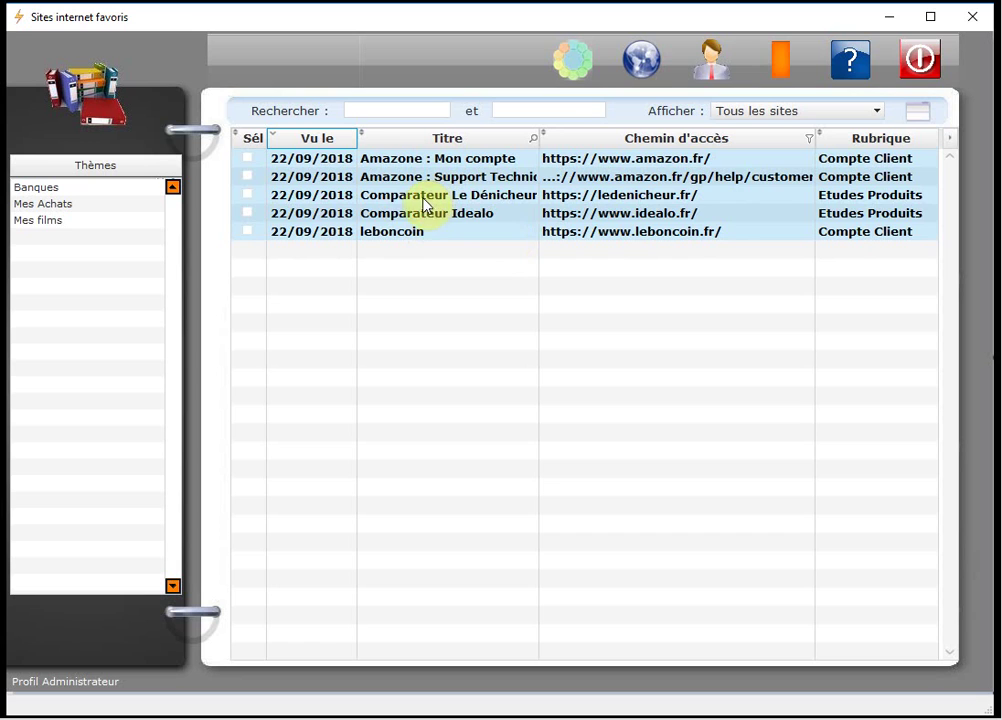
# Deselect Comparateur Le Dénicheur and Comparateur Idealo, keeping both Amazone pages and leboncoin selected.
pyautogui.keyDown('ctrl'); pyautogui.click(420, 200); pyautogui.keyUp('ctrl')
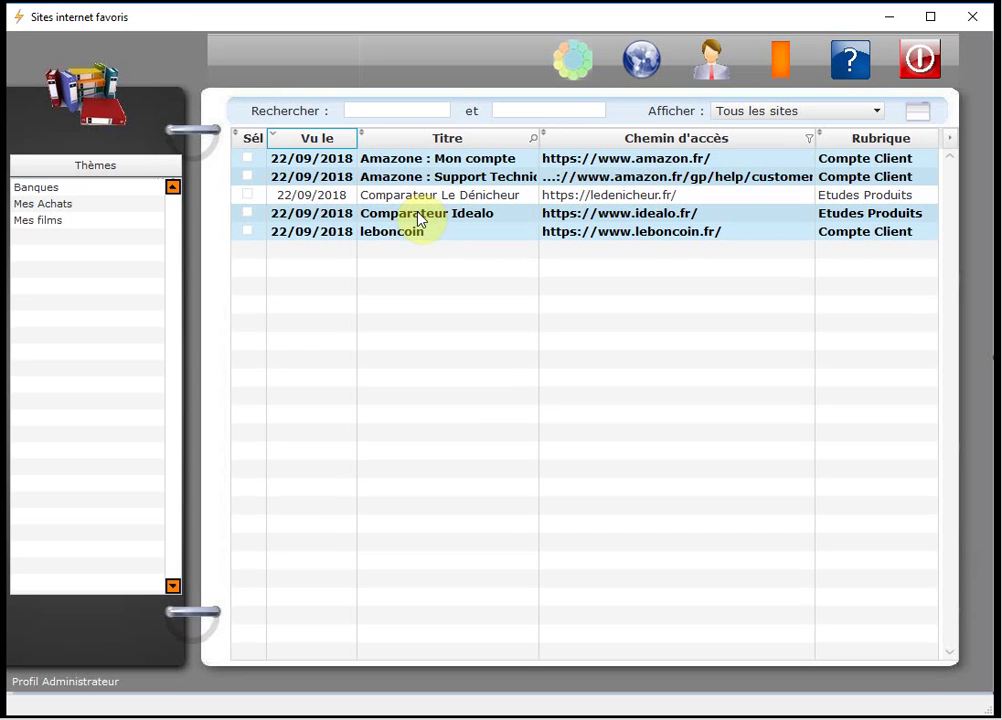
pyautogui.keyDown('ctrl'); pyautogui.click(417, 218); pyautogui.keyUp('ctrl')
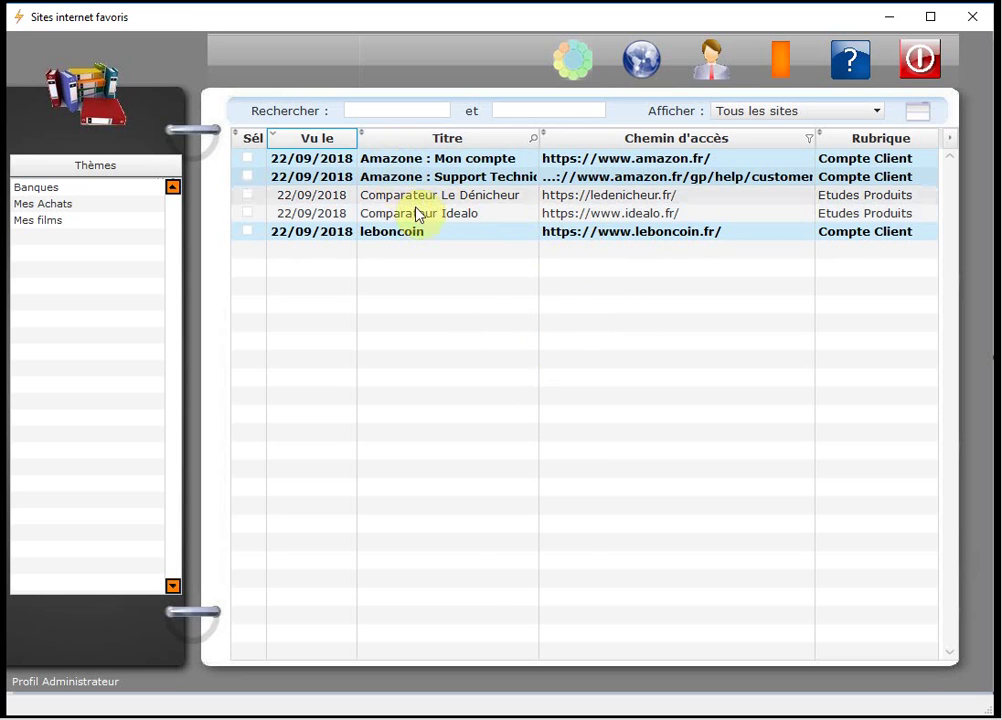
pyautogui.rightClick(405, 173)
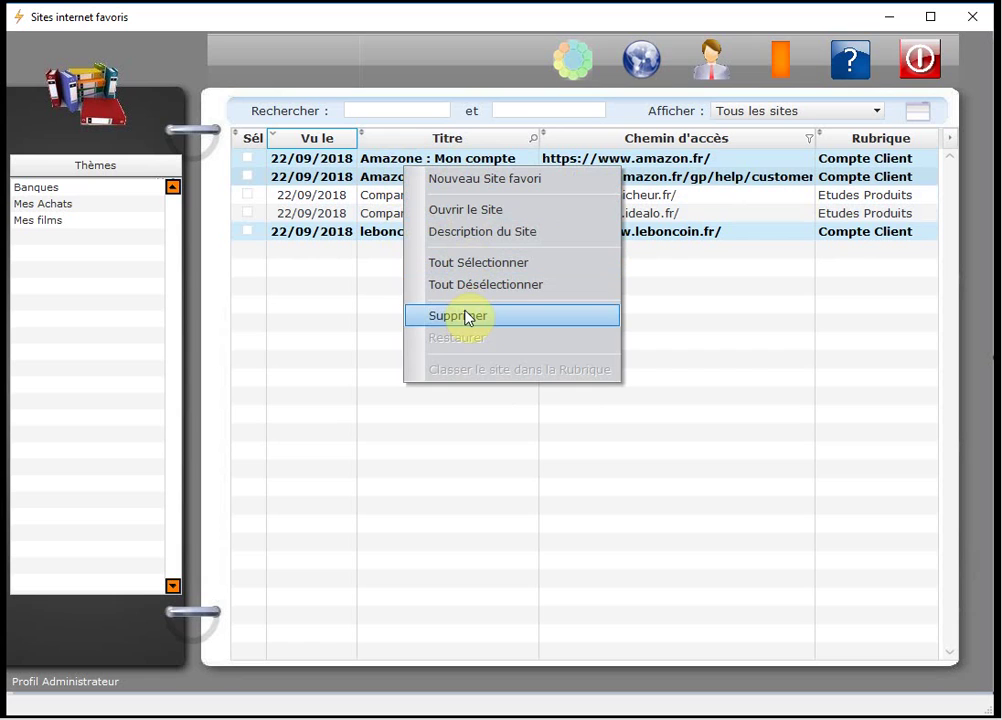
pyautogui.click(358, 305)
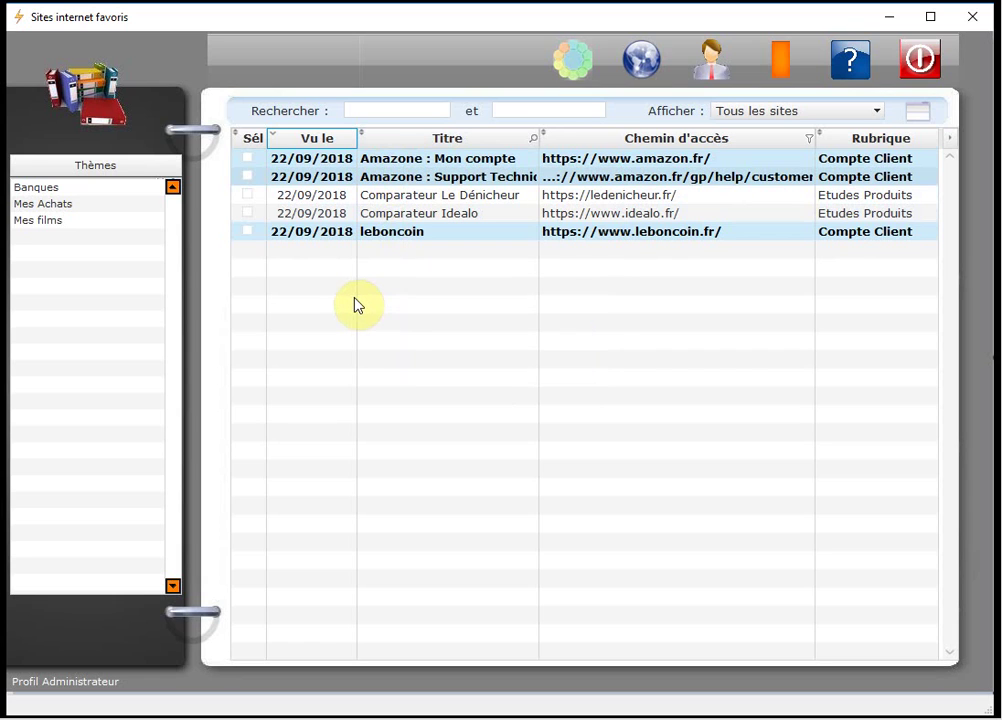
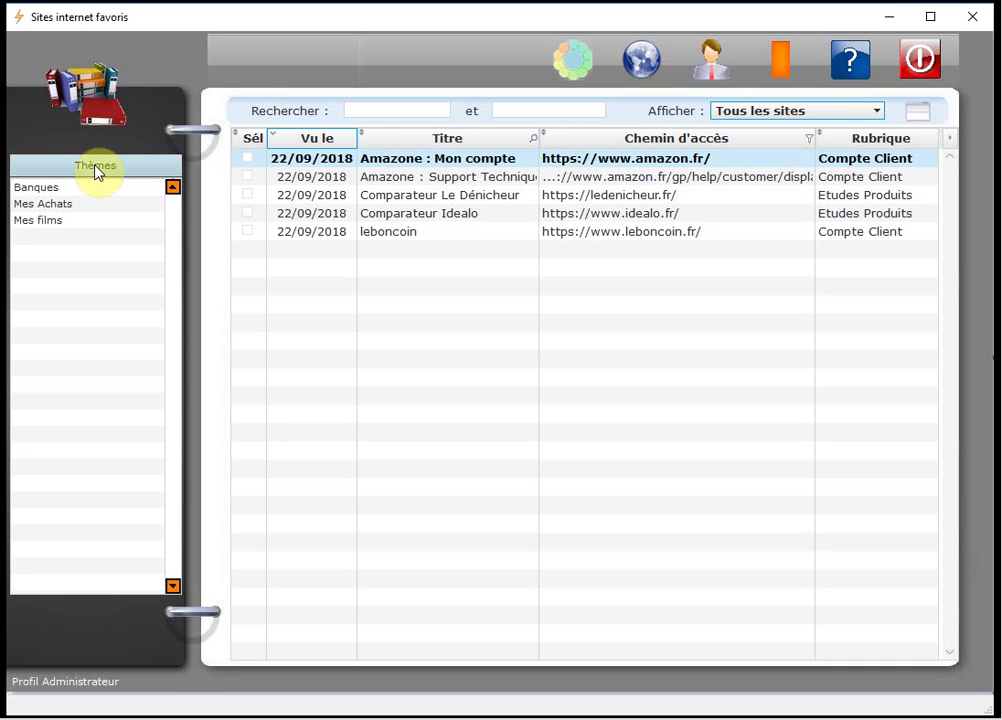
# Filter the list to Mes Achats > Compte Client: two Amazone entries and leboncoin.
pyautogui.click(57, 208)
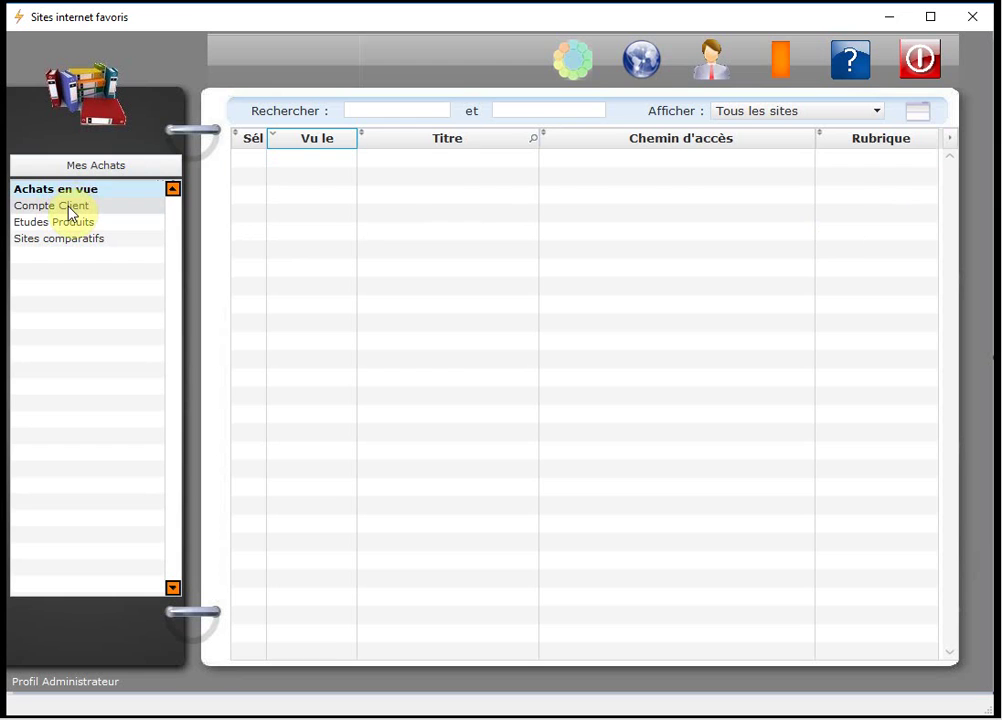
pyautogui.click(68, 207)
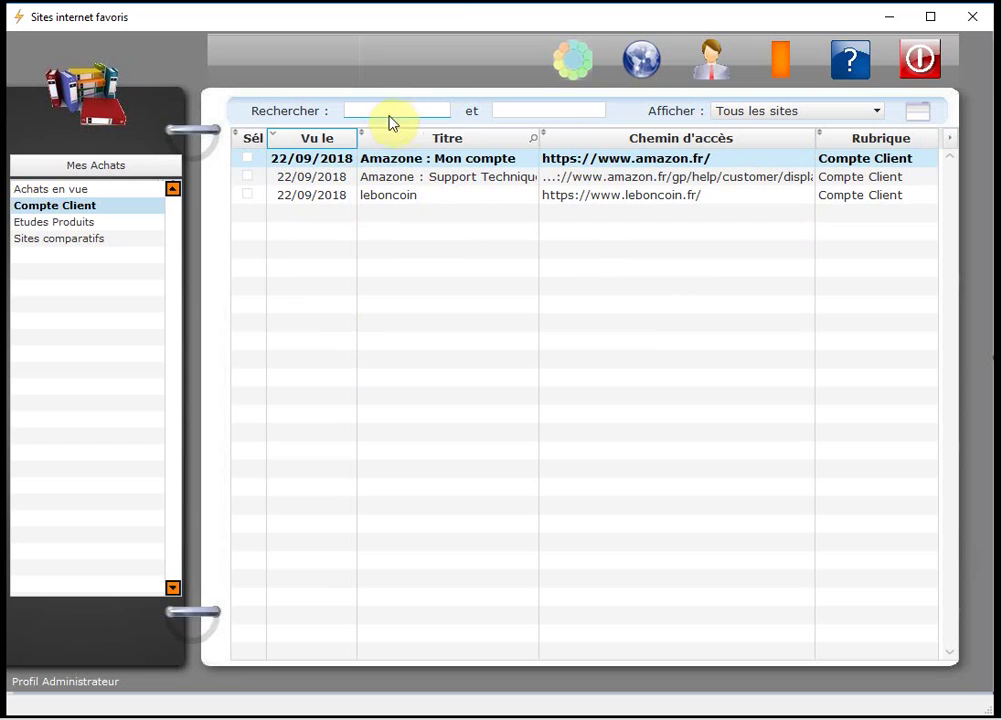
pyautogui.click(513, 111)
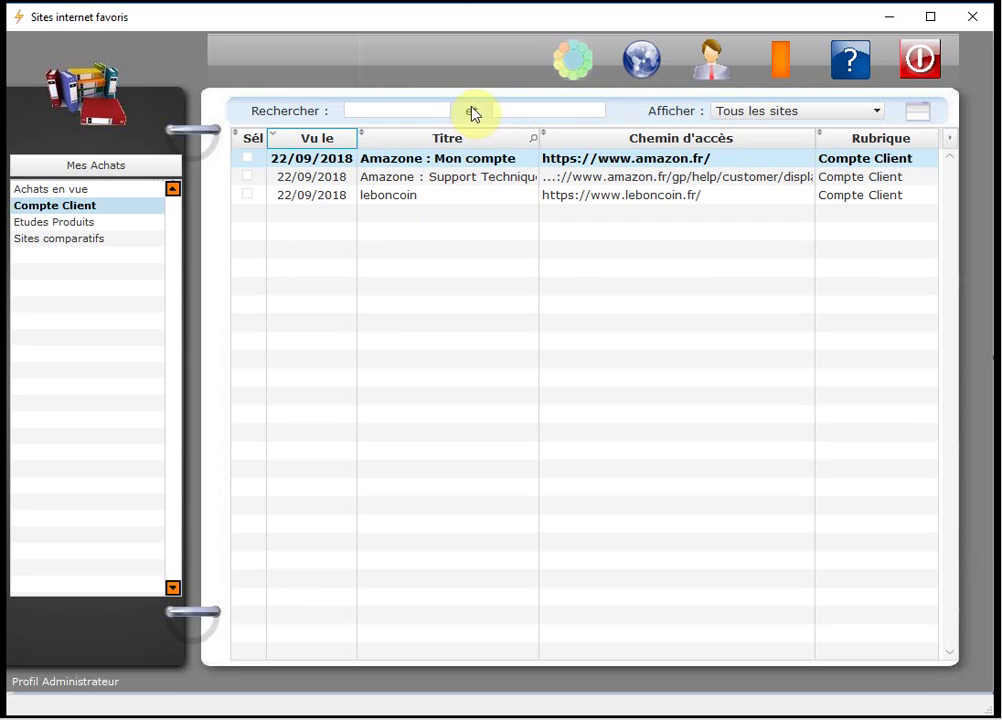
pyautogui.click(383, 113)
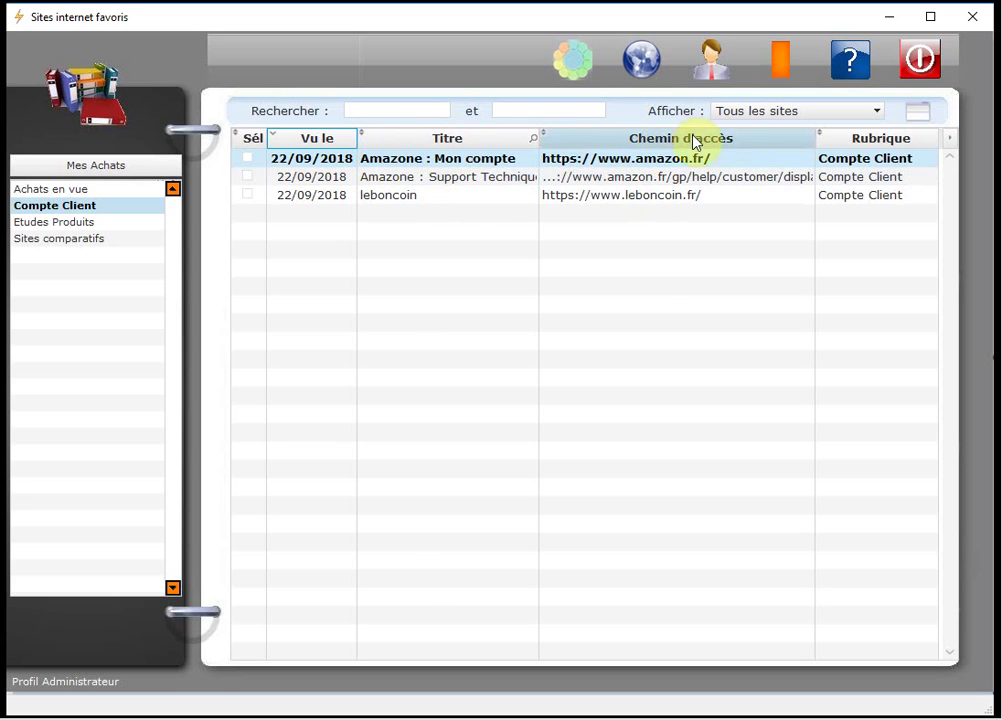
pyautogui.click(414, 104)
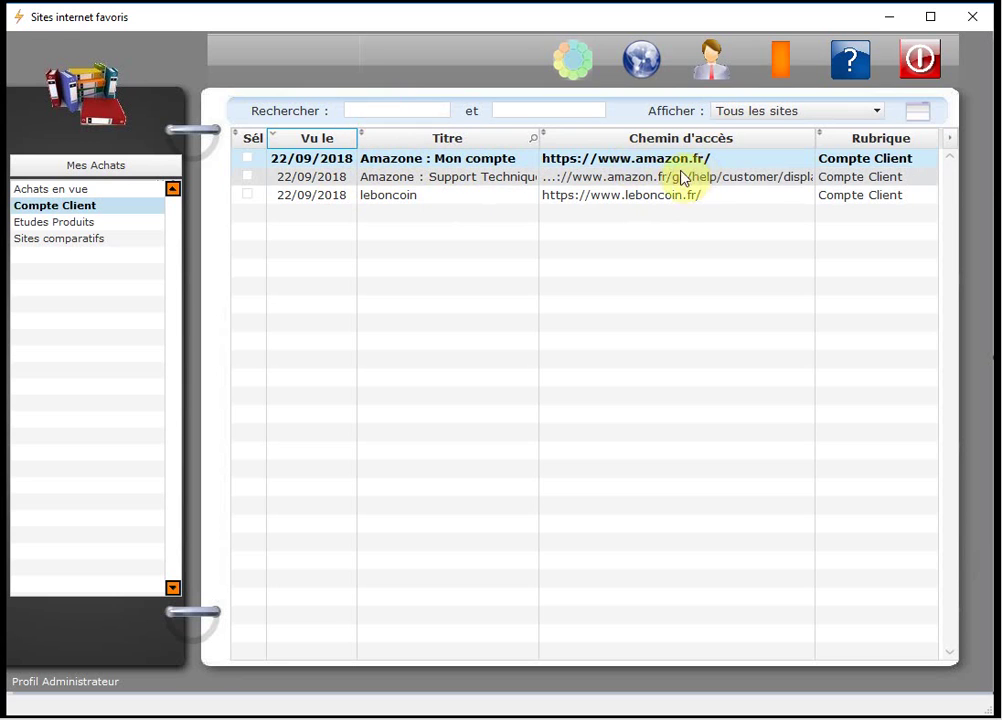
pyautogui.click(372, 113)
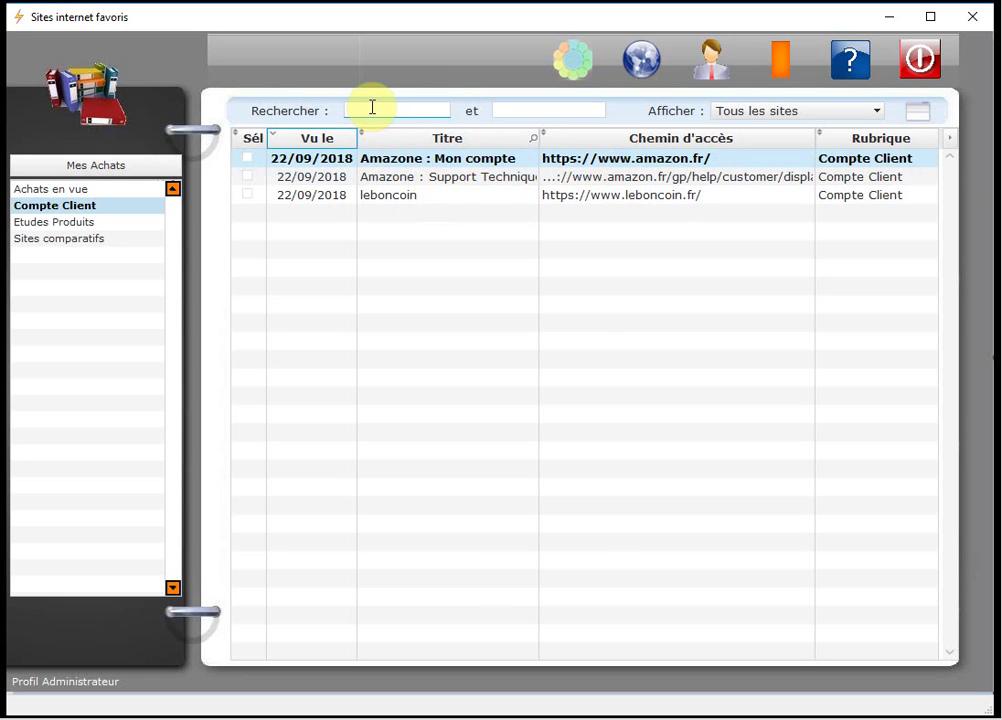
# Search the keyword 'support', then clear the search field so all five sites show.
pyautogui.write('support')
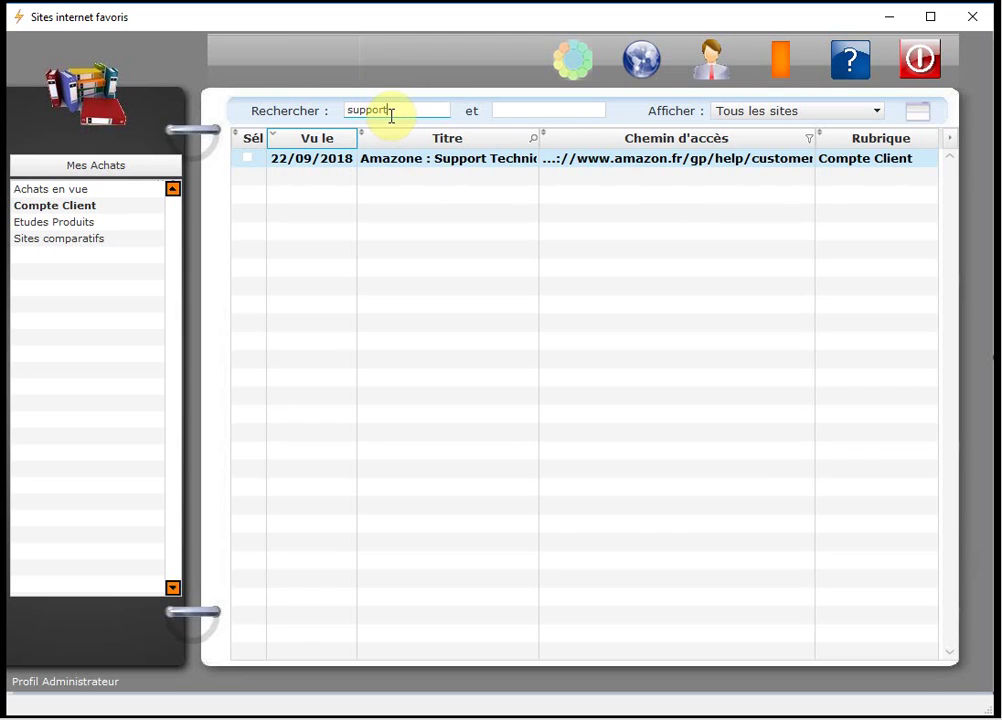
pyautogui.moveTo(406, 111); pyautogui.dragTo(336, 107)
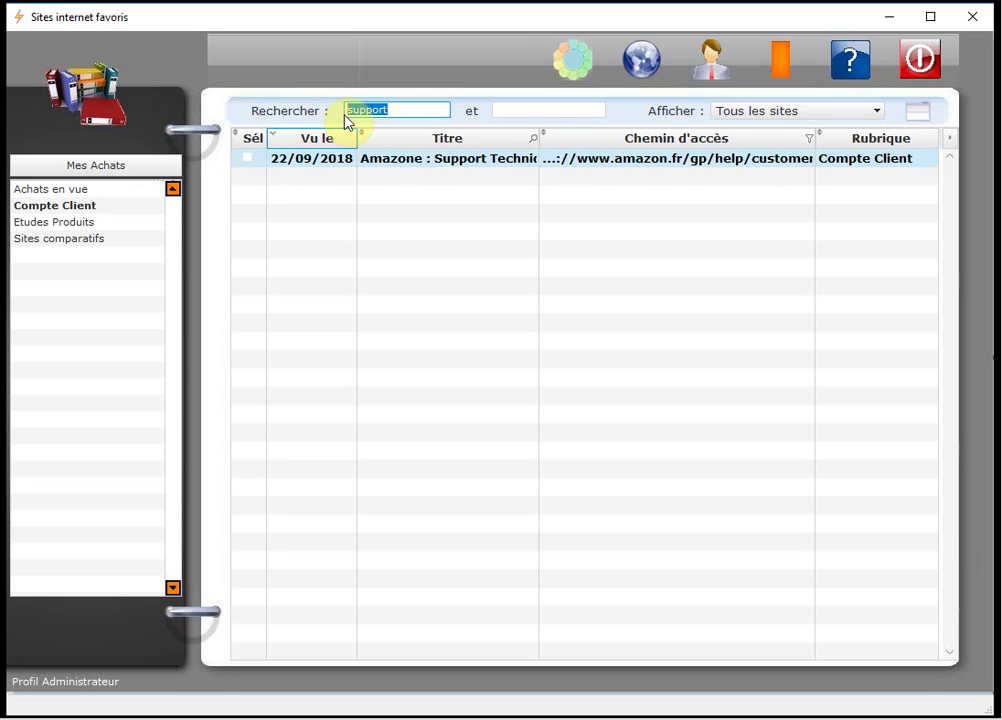
pyautogui.press('BackSpace')
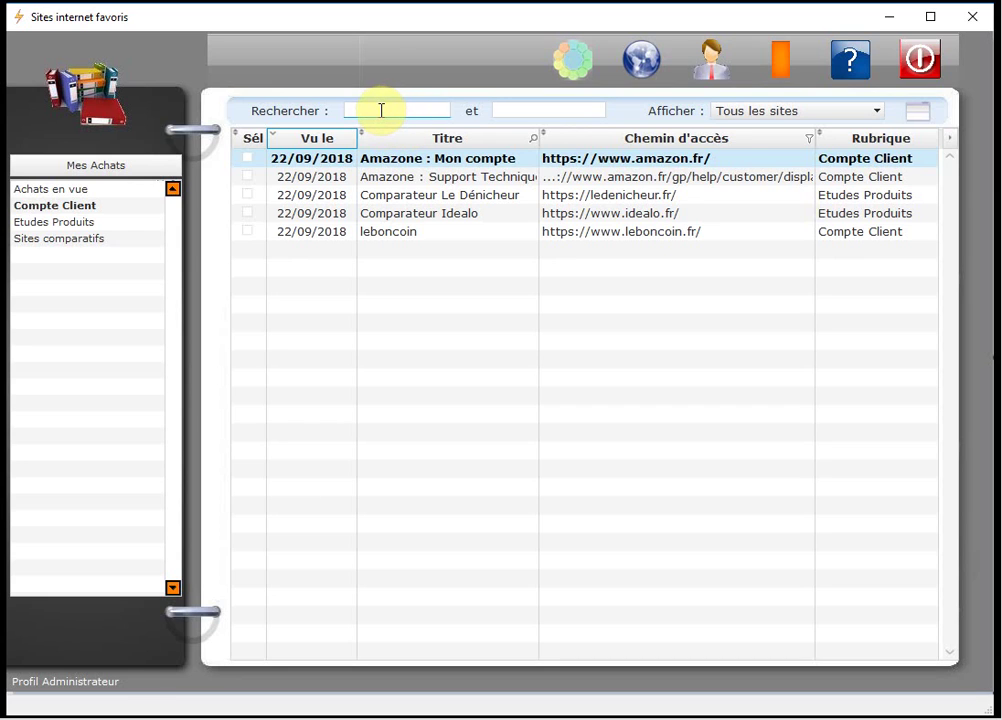
pyautogui.write('support')
pyautogui.press('Return')
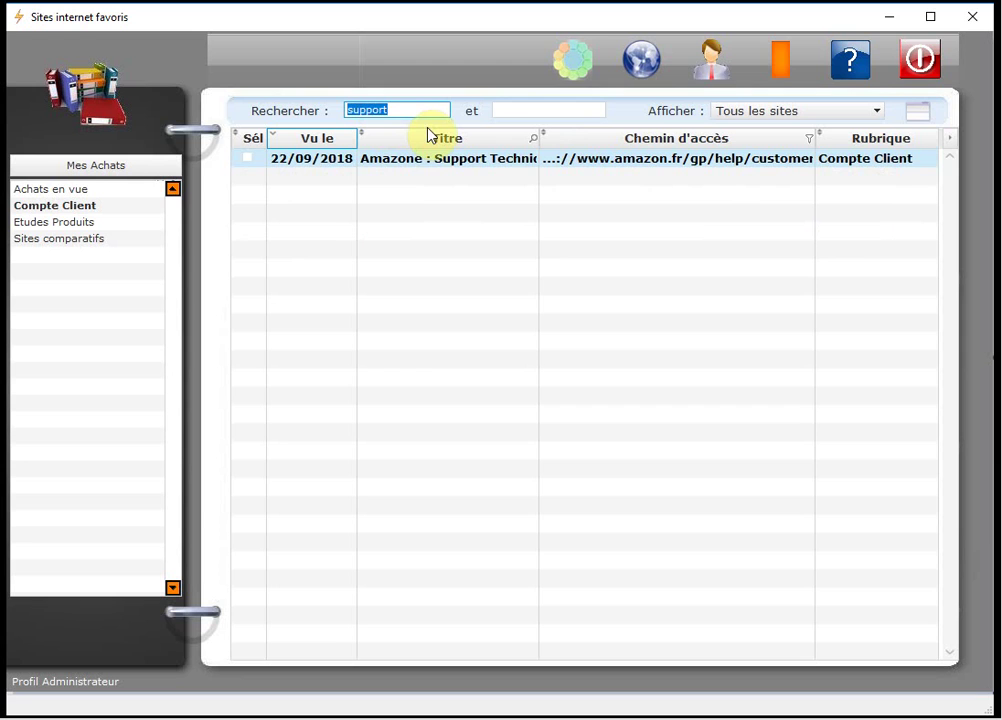
pyautogui.click(417, 111)
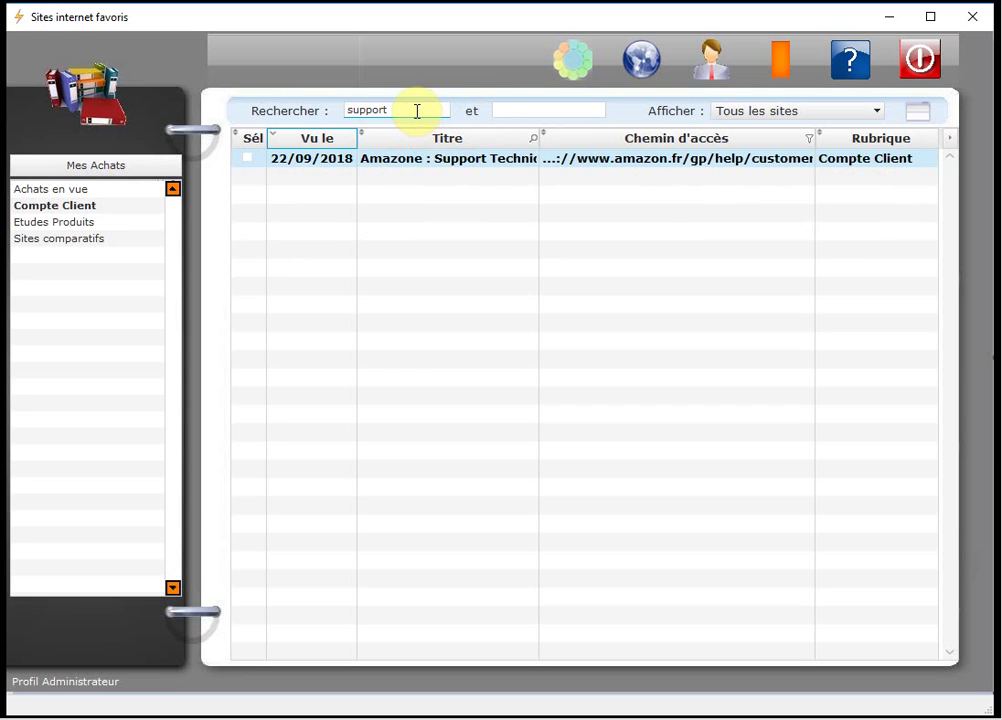
pyautogui.press('BackSpace')
pyautogui.press('BackSpace')
pyautogui.press('BackSpace')
pyautogui.press('BackSpace')
pyautogui.press('BackSpace')
pyautogui.press('BackSpace')
pyautogui.press('BackSpace')
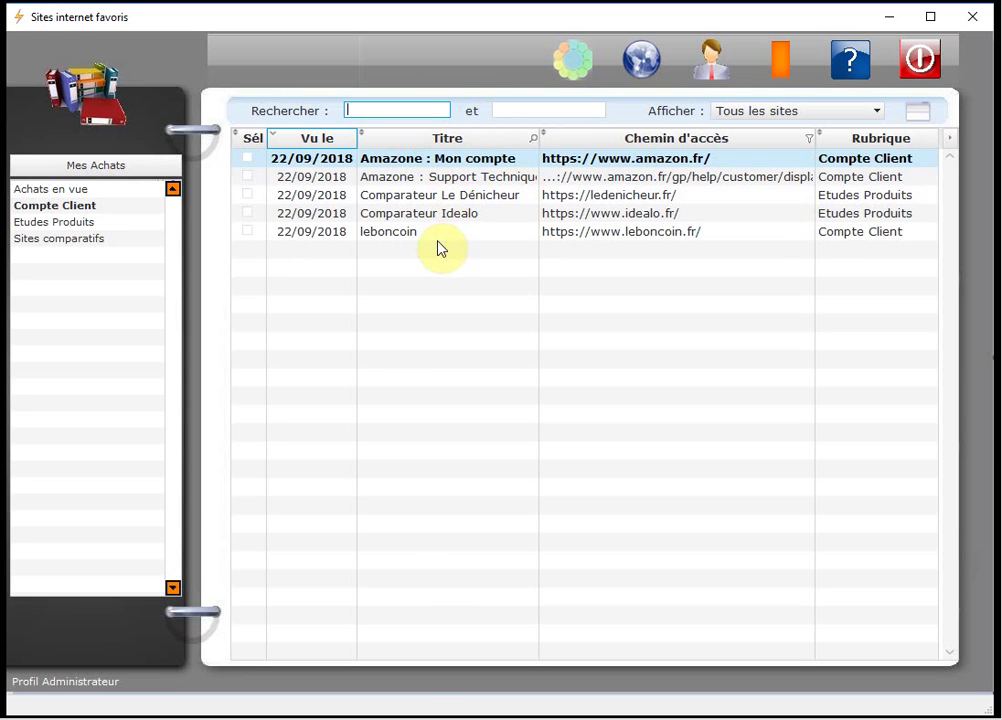
pyautogui.write('d')
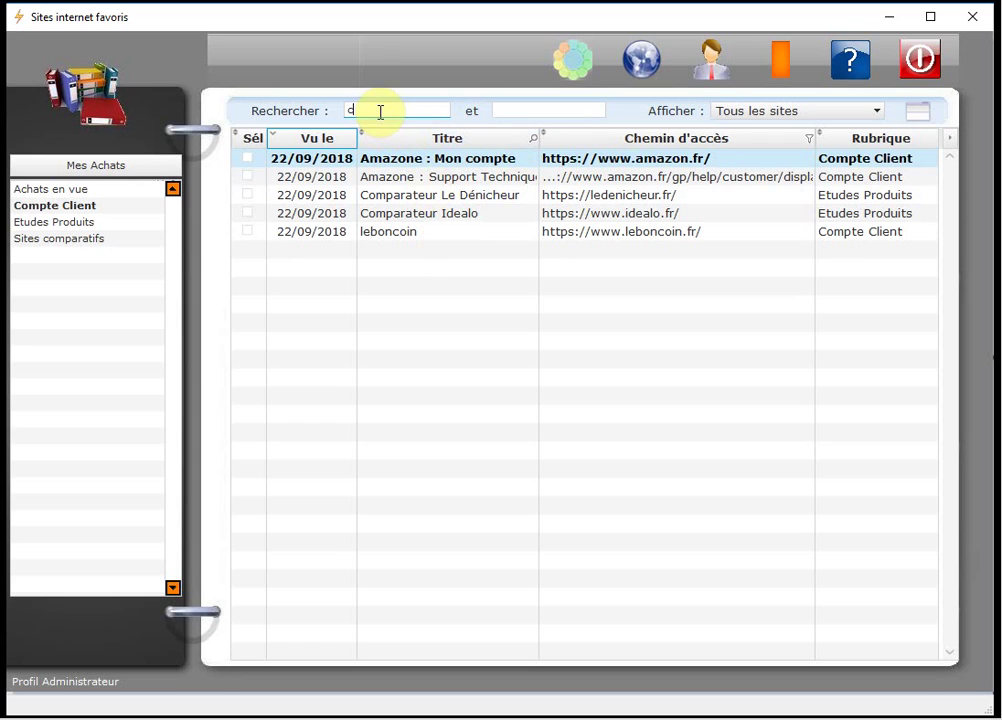
pyautogui.write('omparateur')
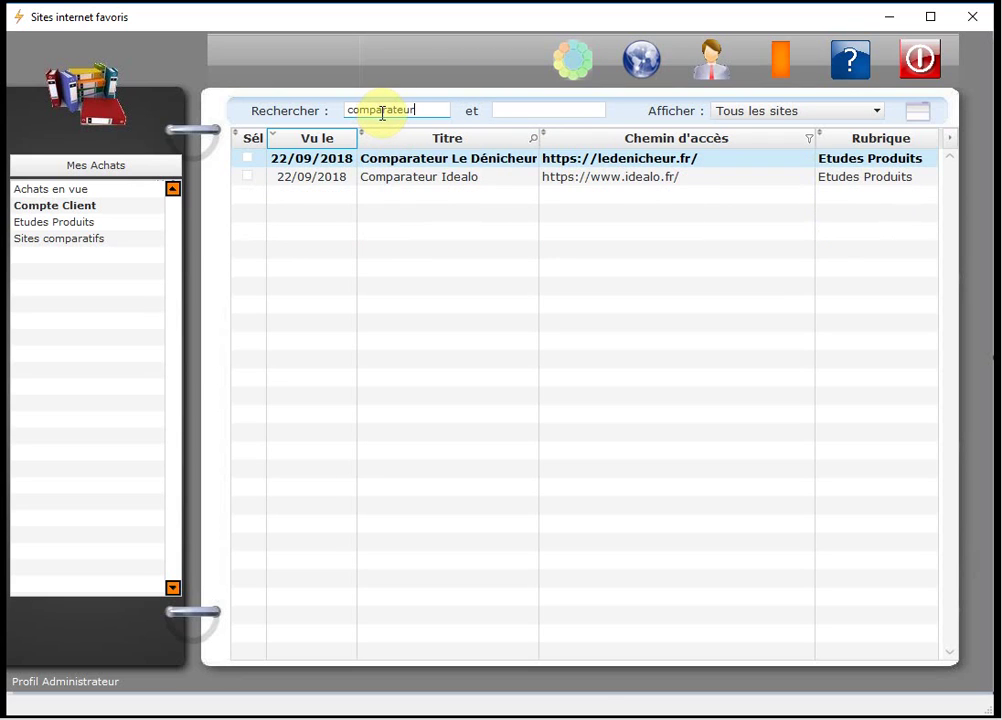
pyautogui.click(509, 112)
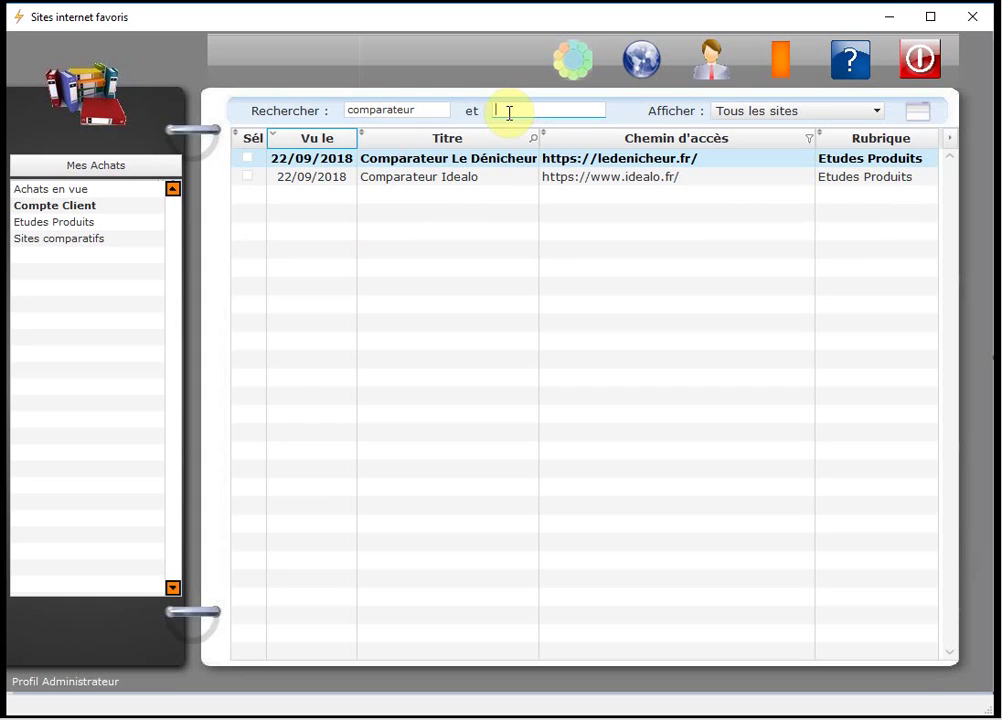
pyautogui.write('idea')
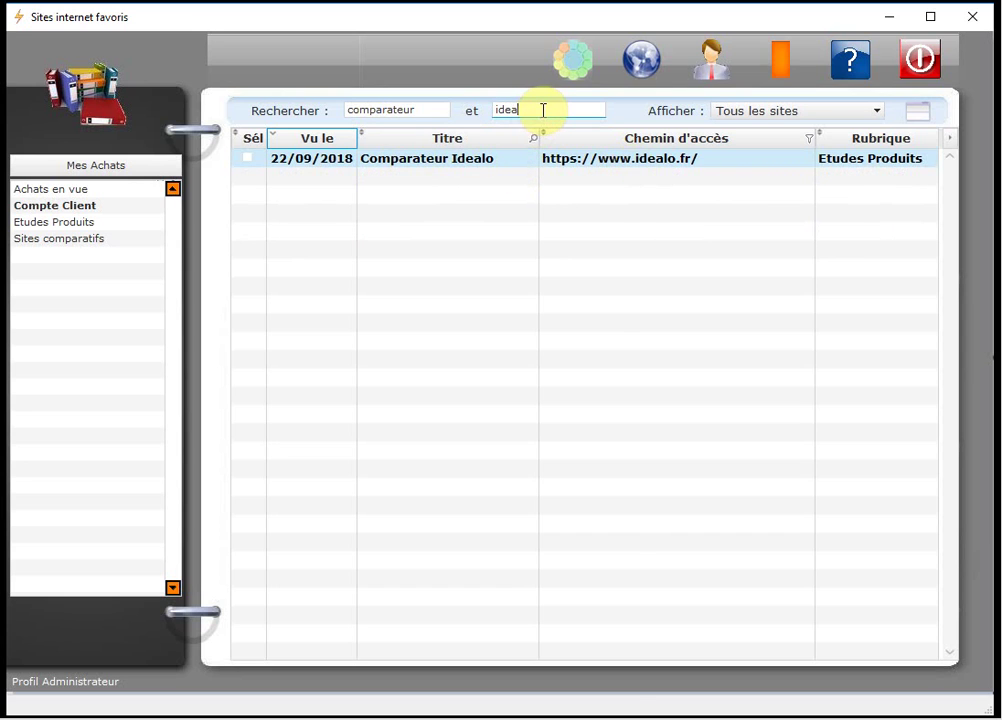
pyautogui.press('BackSpace')
pyautogui.press('BackSpace')
pyautogui.press('BackSpace')
pyautogui.press('BackSpace')
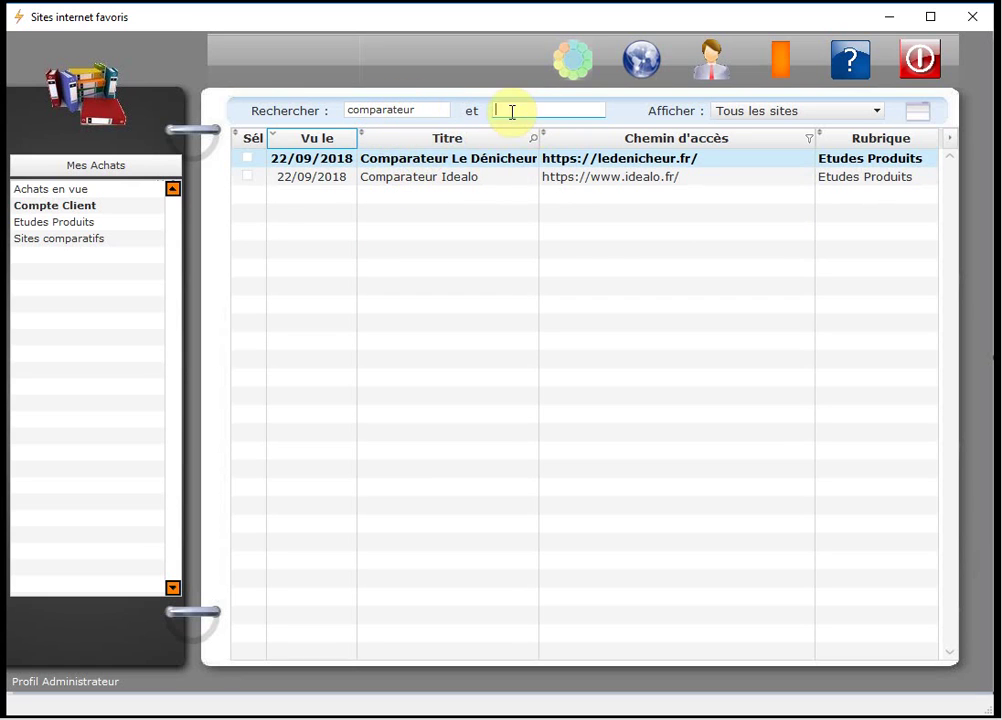
pyautogui.hotkey('ctrl', 'z')
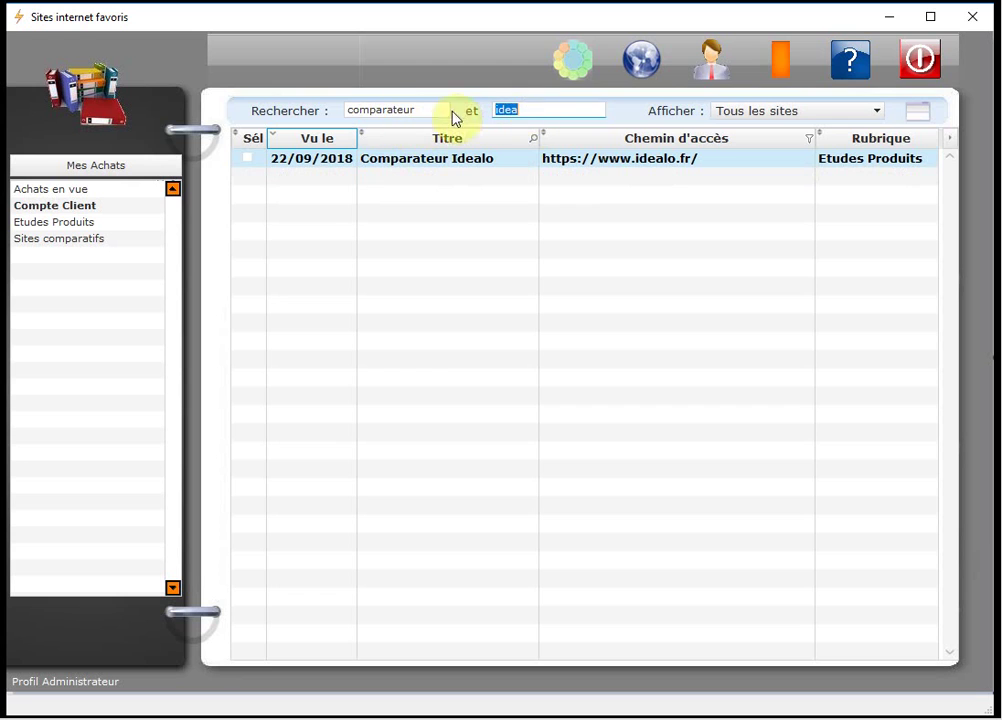
pyautogui.doubleClick(393, 112)
pyautogui.press('BackSpace')
pyautogui.doubleClick(510, 110)
pyautogui.press('BackSpace')
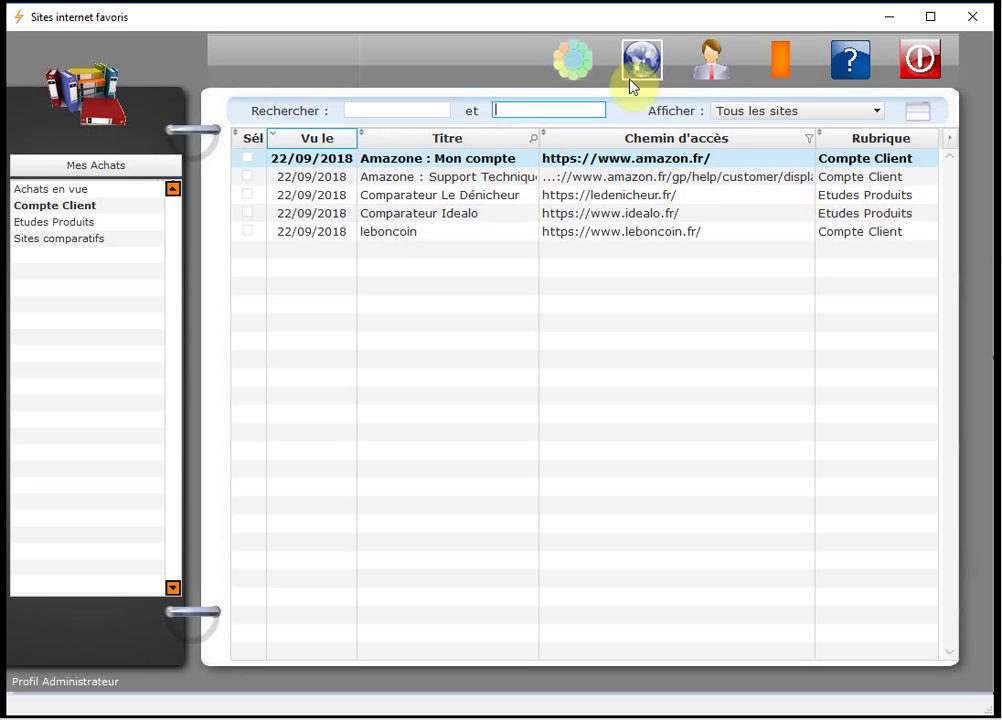
# Tick Sél for the leboncoin and Amazone : Mon compte sites.
pyautogui.click(866, 112)
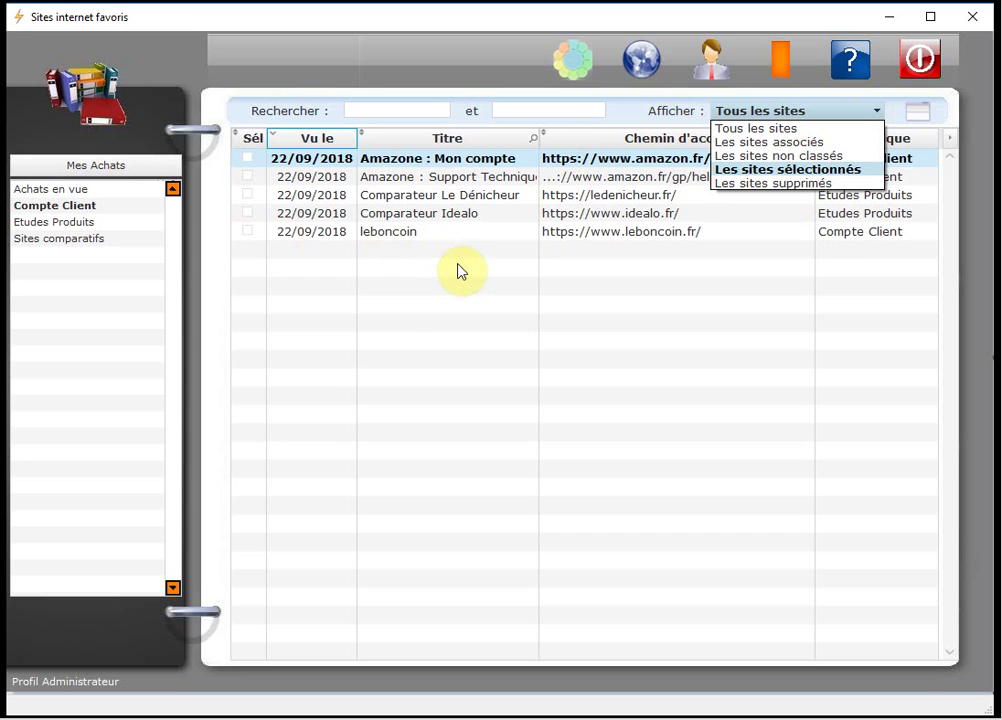
pyautogui.click(247, 234)
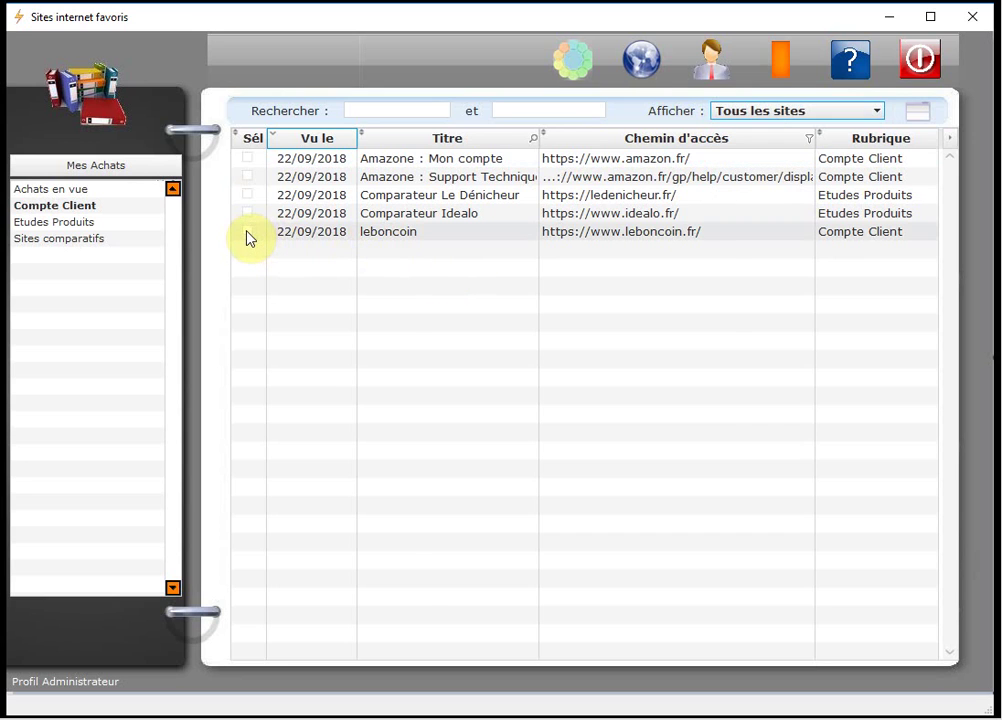
pyautogui.click(247, 232)
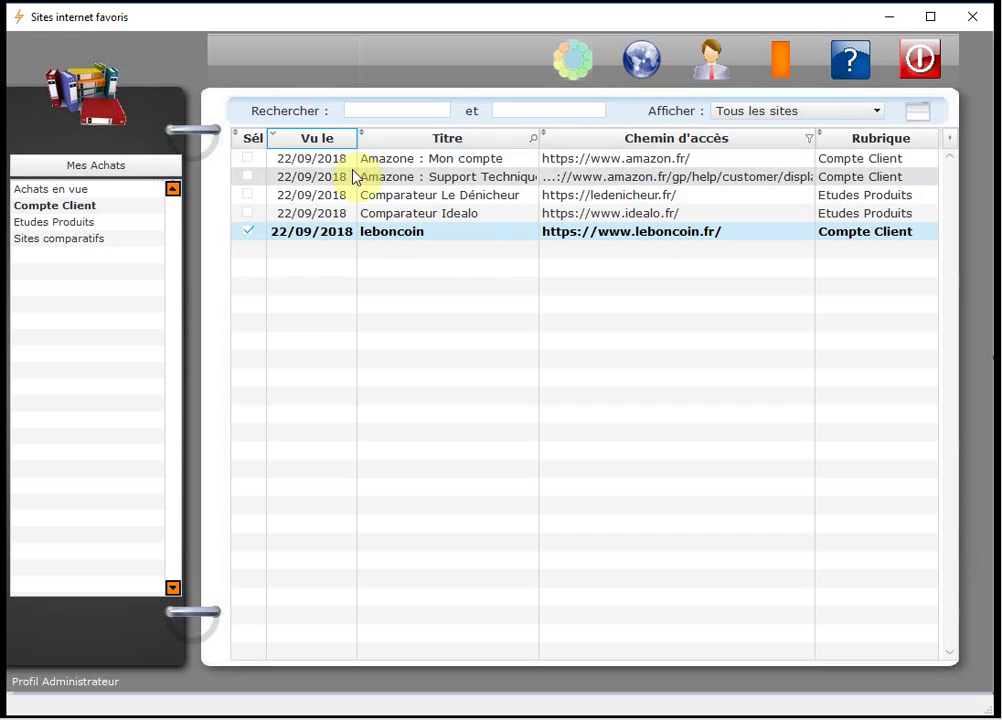
pyautogui.click(248, 160)
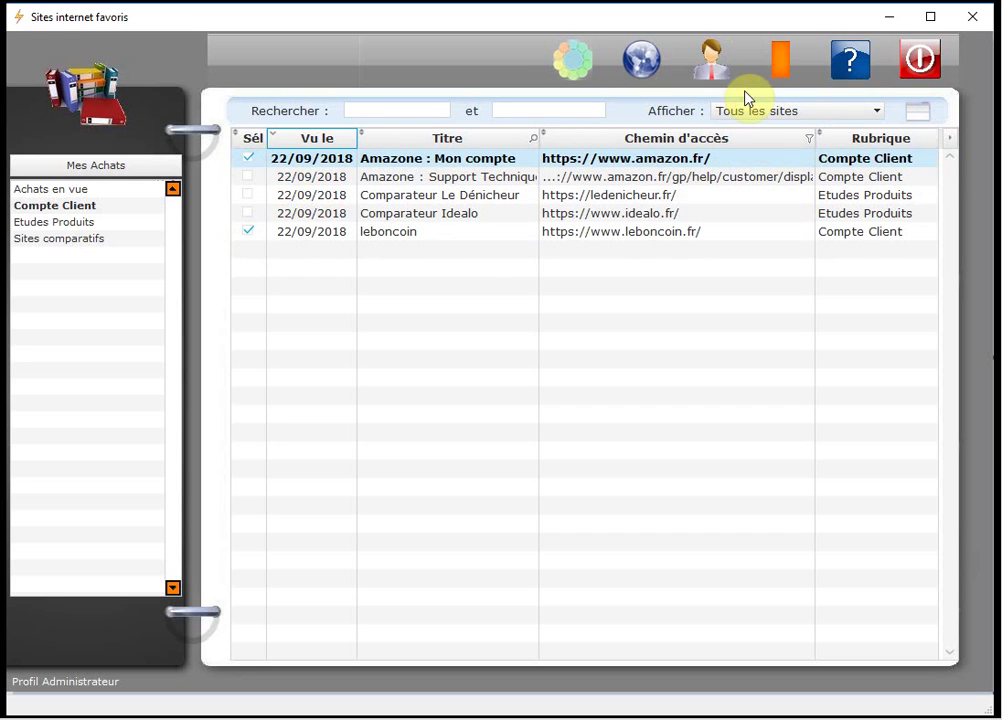
# Display only Les sites sélectionnés, then untick Amazone : Mon compte and leboncoin.
pyautogui.click(868, 111)
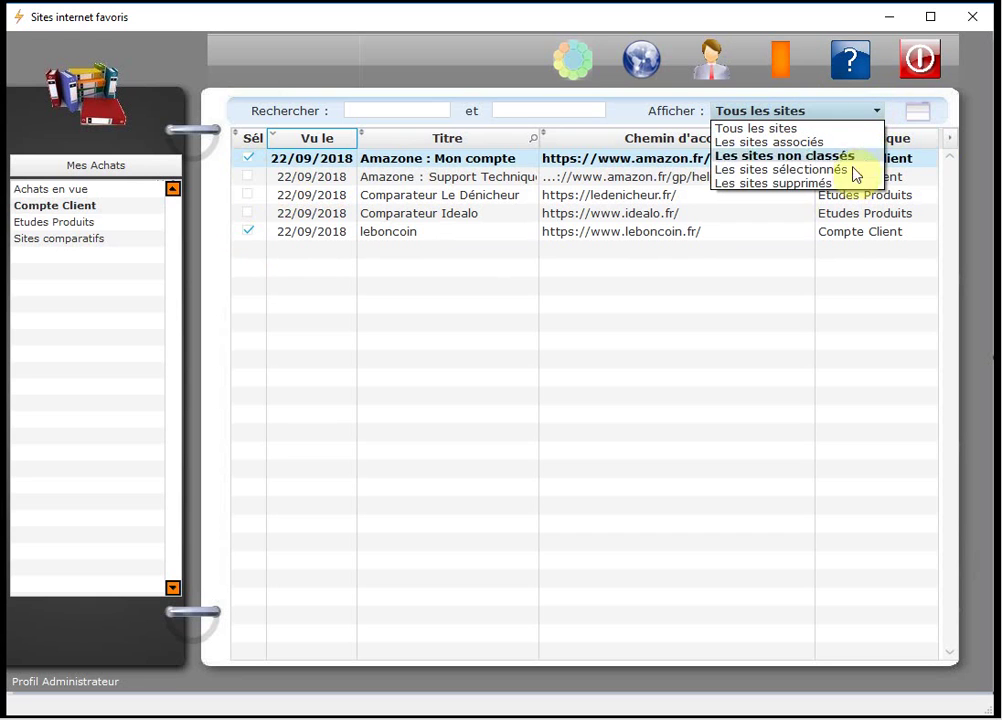
pyautogui.click(834, 170)
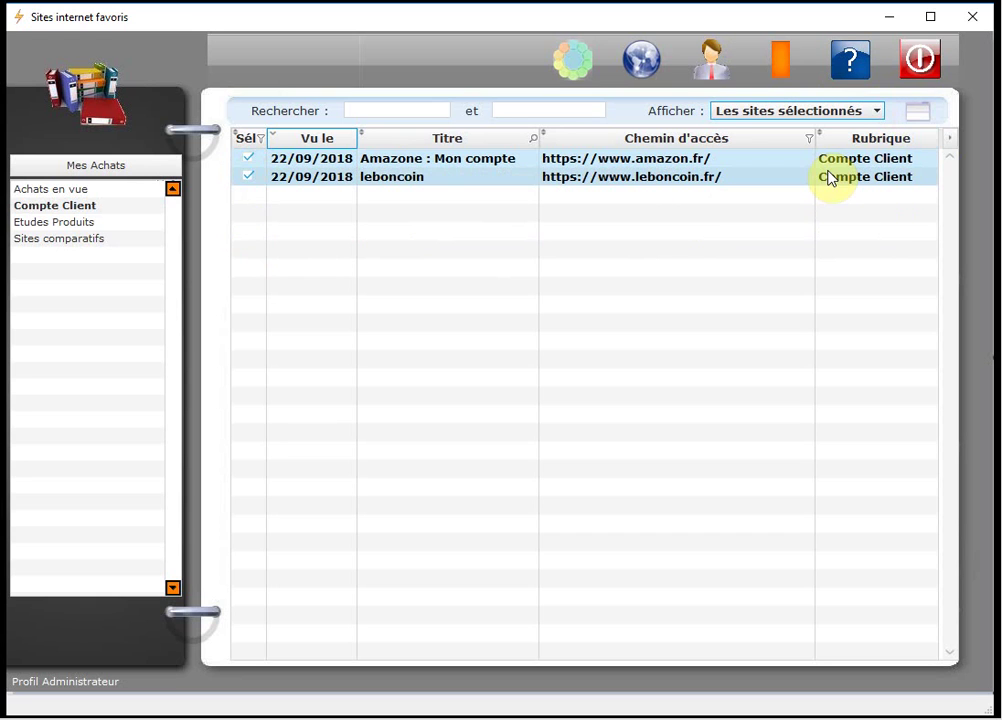
pyautogui.click(251, 163)
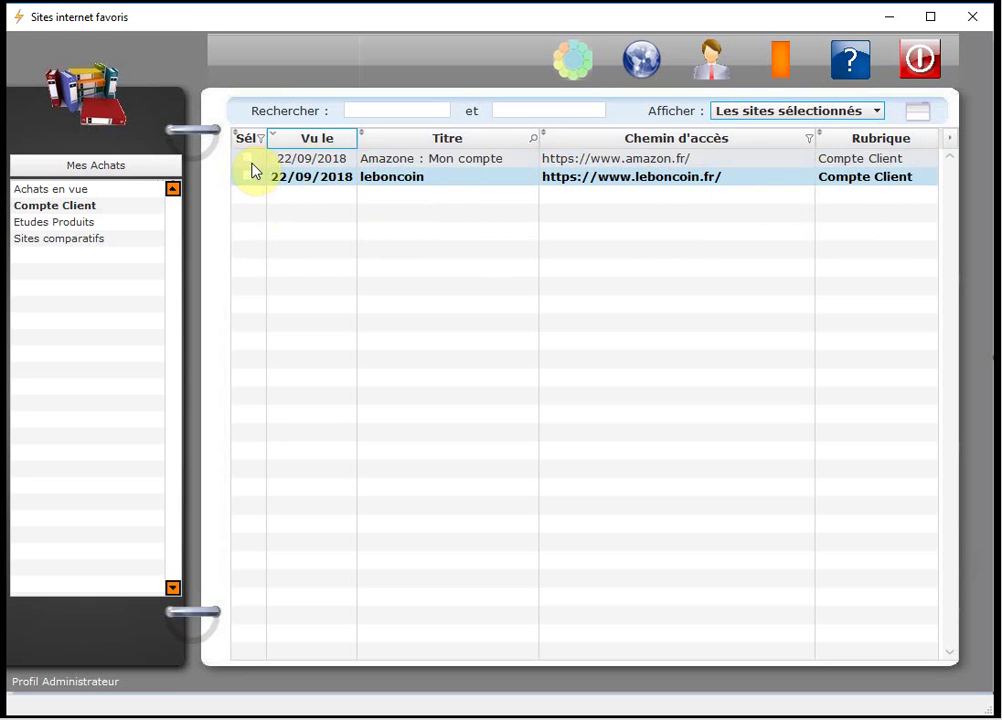
pyautogui.click(249, 177)
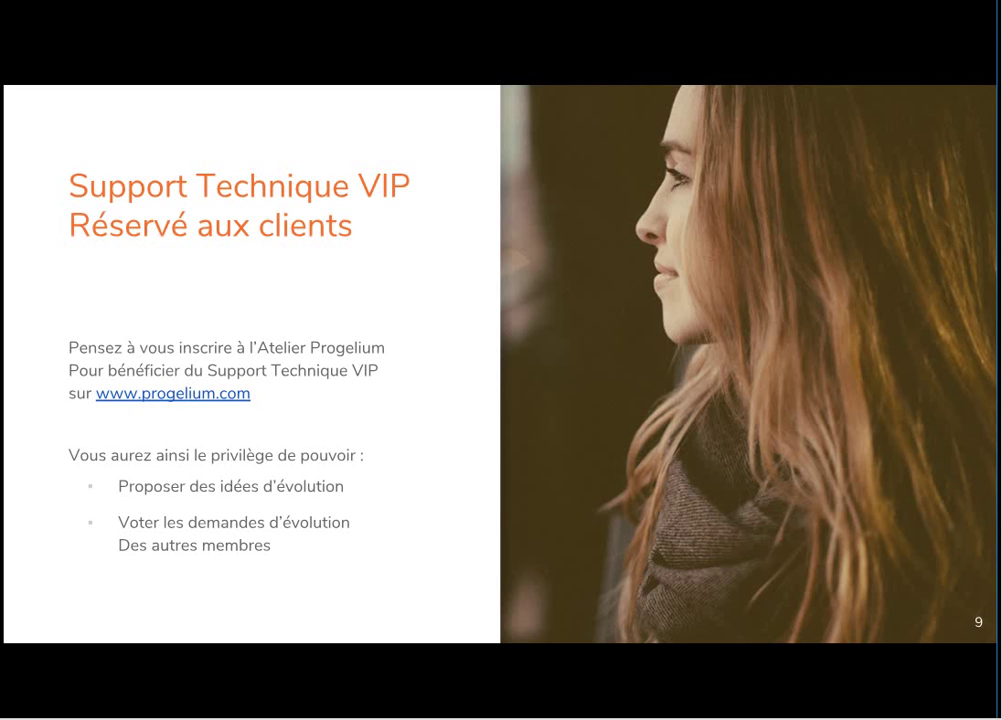
# Advance the slideshow to slide 10, 'Progelium C'est différent'.
pyautogui.press('Right')
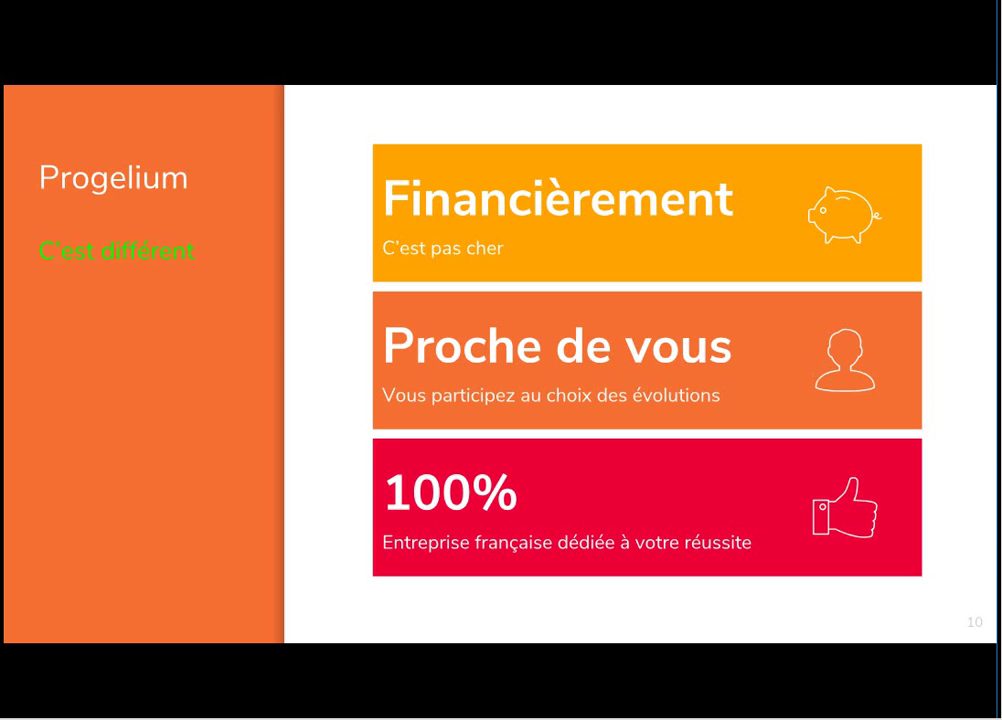